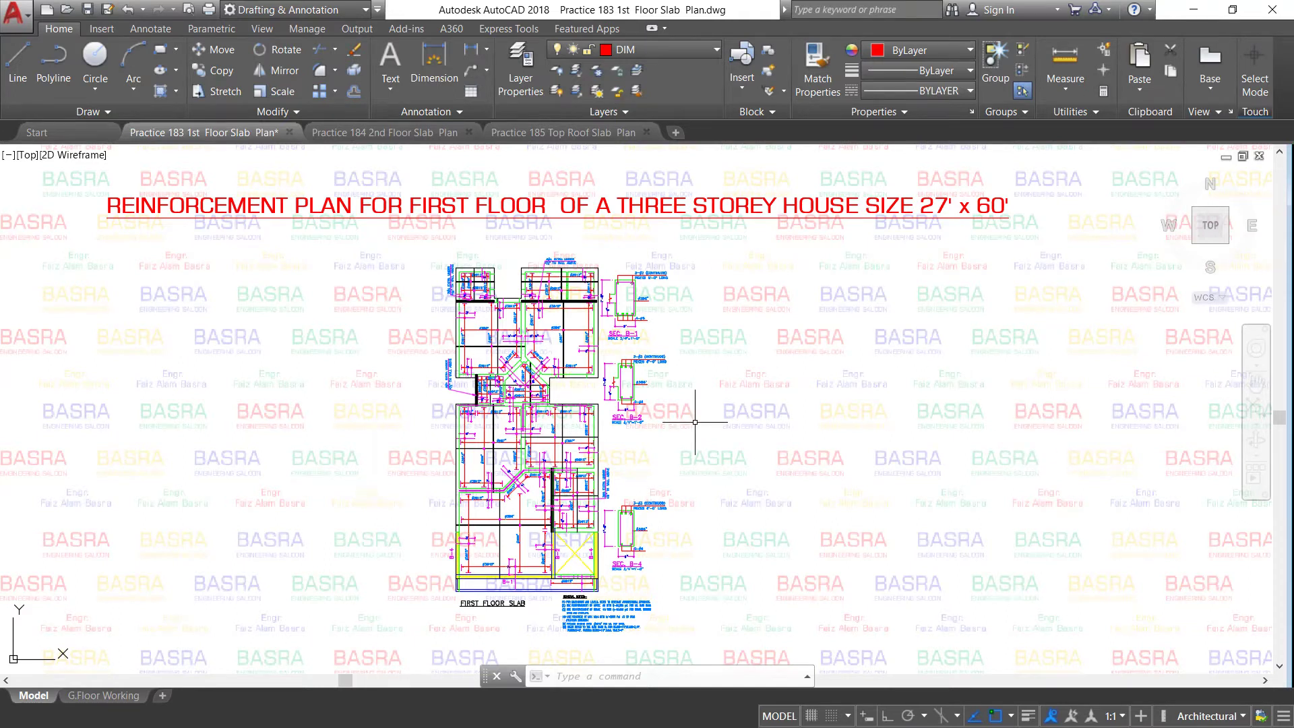
Zoom into the top-left slab bays near B-1 to read the #3@12" callouts and 3#4 notes.
{"action": "scroll", "coordinate": [695, 422], "scroll_direction": "up", "scroll_amount": 2}
{"action": "scroll", "coordinate": [519, 377], "scroll_direction": "down", "scroll_amount": 4}
{"action": "scroll", "coordinate": [488, 476], "scroll_direction": "up", "scroll_amount": 4}
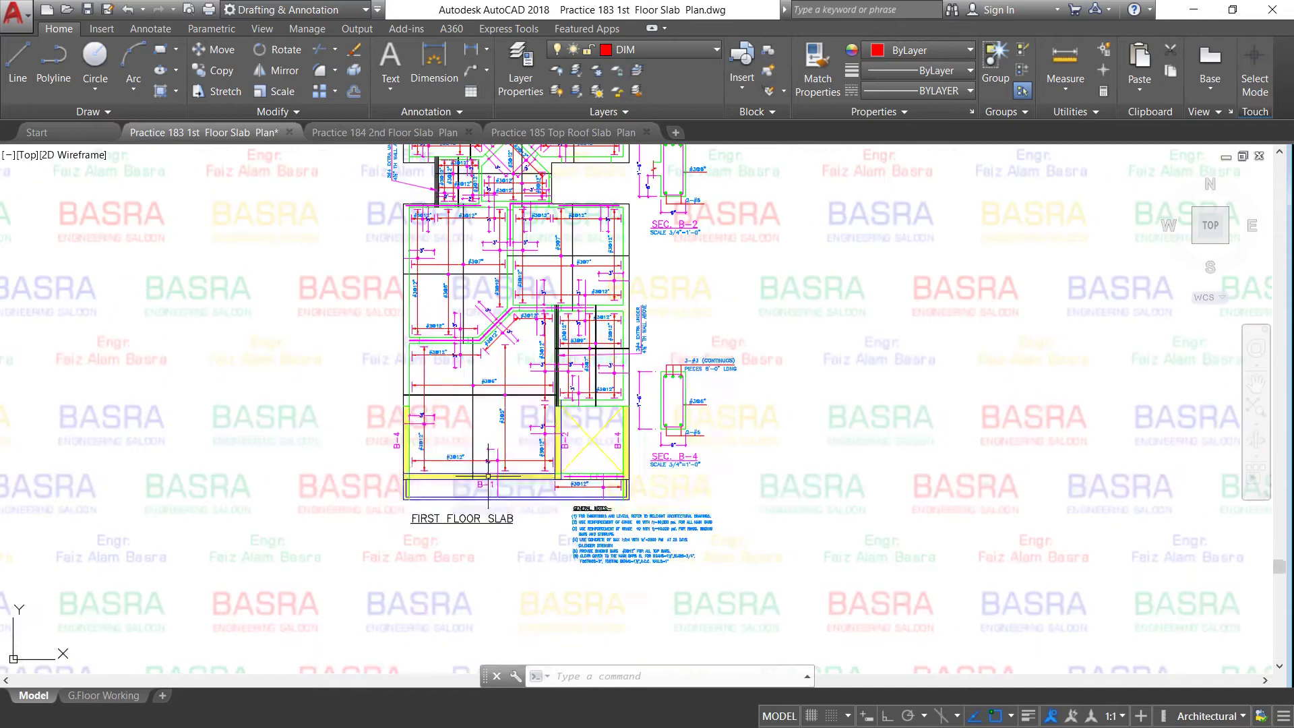
{"action": "scroll", "coordinate": [486, 445], "scroll_direction": "up", "scroll_amount": 2}
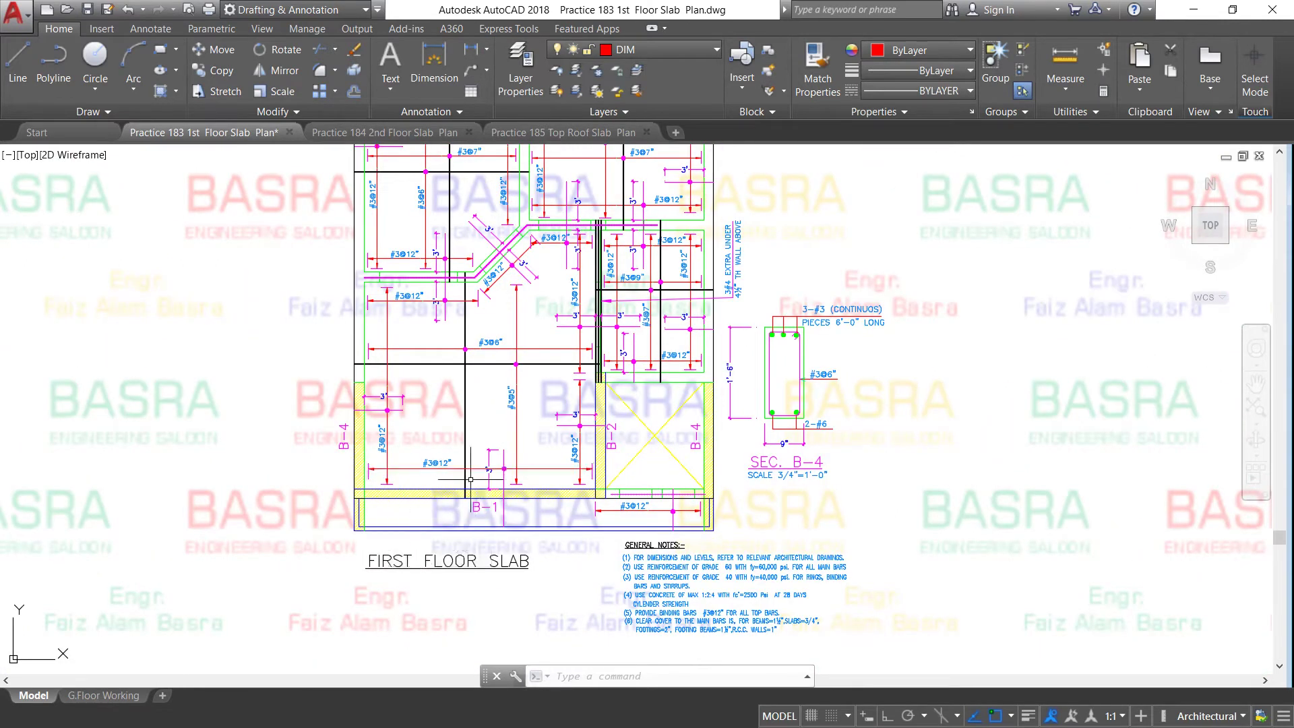
{"action": "scroll", "coordinate": [471, 479], "scroll_direction": "down", "scroll_amount": 2}
{"action": "scroll", "coordinate": [483, 369], "scroll_direction": "up", "scroll_amount": 2}
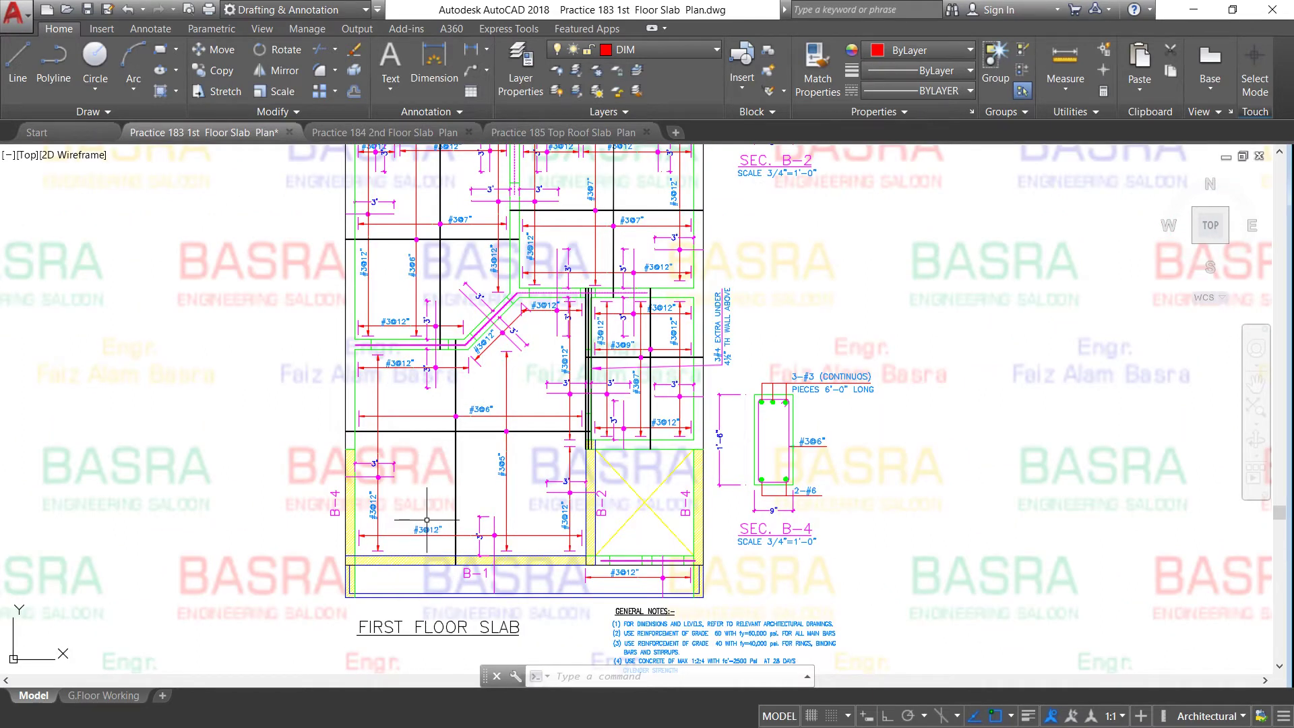
{"action": "scroll", "coordinate": [426, 519], "scroll_direction": "down", "scroll_amount": 2}
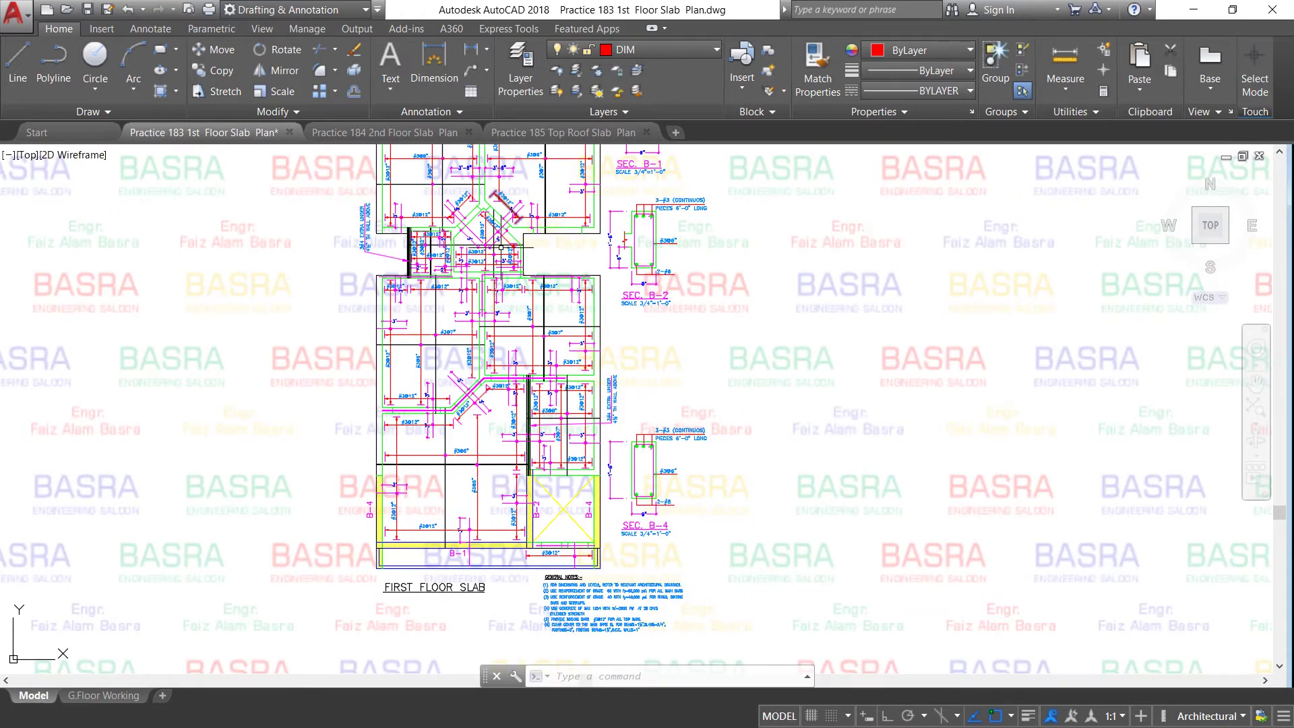
{"action": "scroll", "coordinate": [512, 268], "scroll_direction": "up", "scroll_amount": 3}
{"action": "scroll", "coordinate": [512, 268], "scroll_direction": "up", "scroll_amount": 2}
{"action": "scroll", "coordinate": [533, 367], "scroll_direction": "down", "scroll_amount": 4}
{"action": "scroll", "coordinate": [472, 249], "scroll_direction": "down", "scroll_amount": 1}
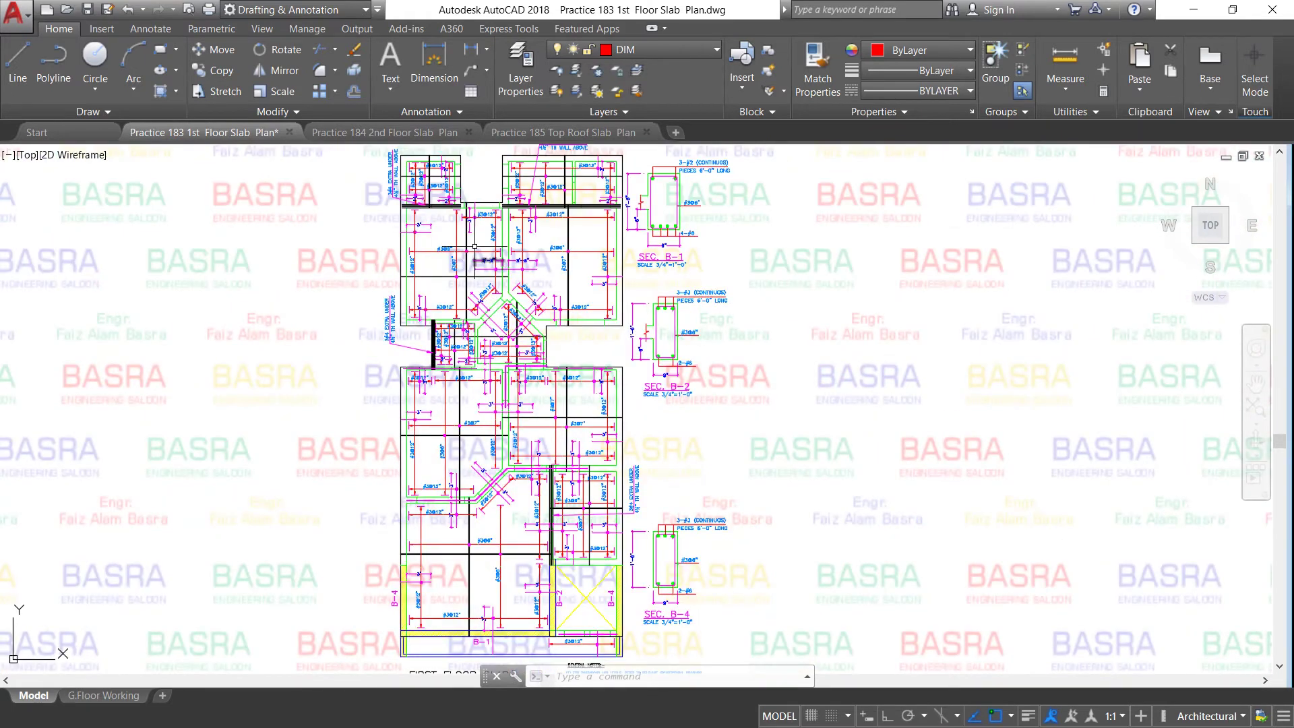
{"action": "scroll", "coordinate": [453, 175], "scroll_direction": "up", "scroll_amount": 1}
{"action": "scroll", "coordinate": [440, 179], "scroll_direction": "up", "scroll_amount": 4}
{"action": "scroll", "coordinate": [440, 179], "scroll_direction": "down", "scroll_amount": 3}
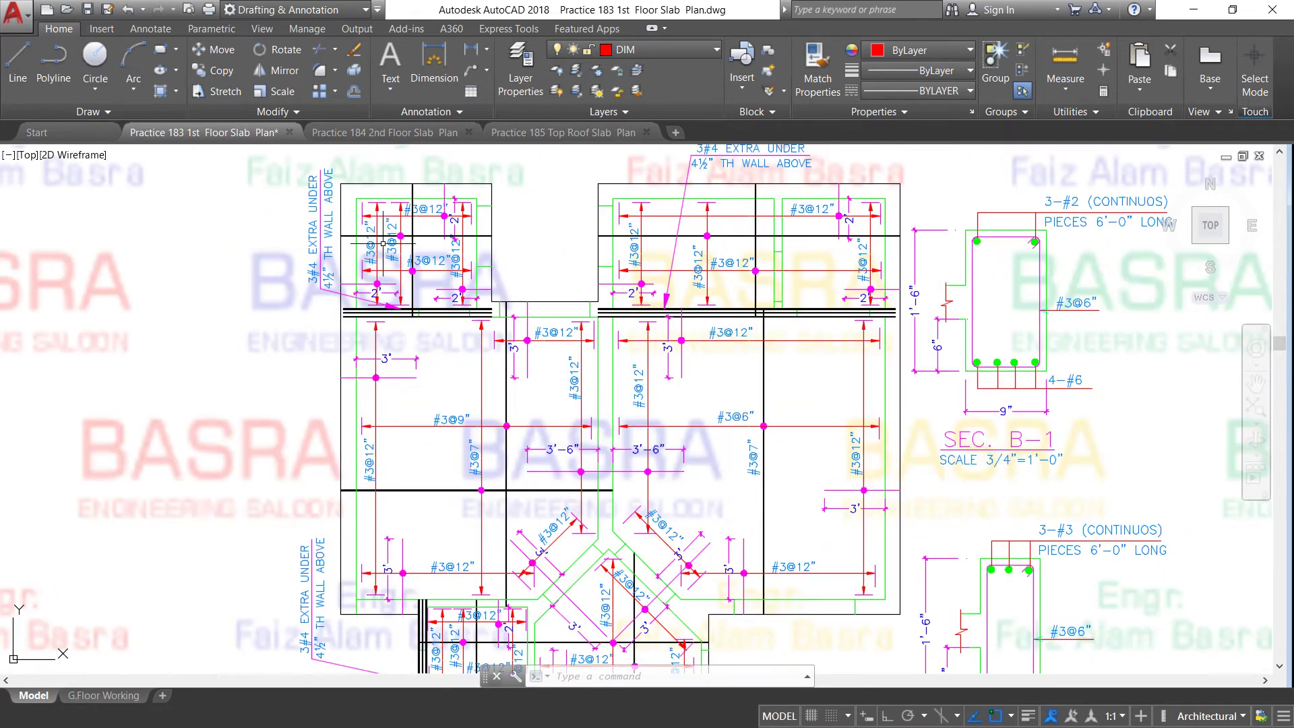
{"action": "scroll", "coordinate": [440, 180], "scroll_direction": "up", "scroll_amount": 3}
{"action": "scroll", "coordinate": [440, 179], "scroll_direction": "up", "scroll_amount": 2}
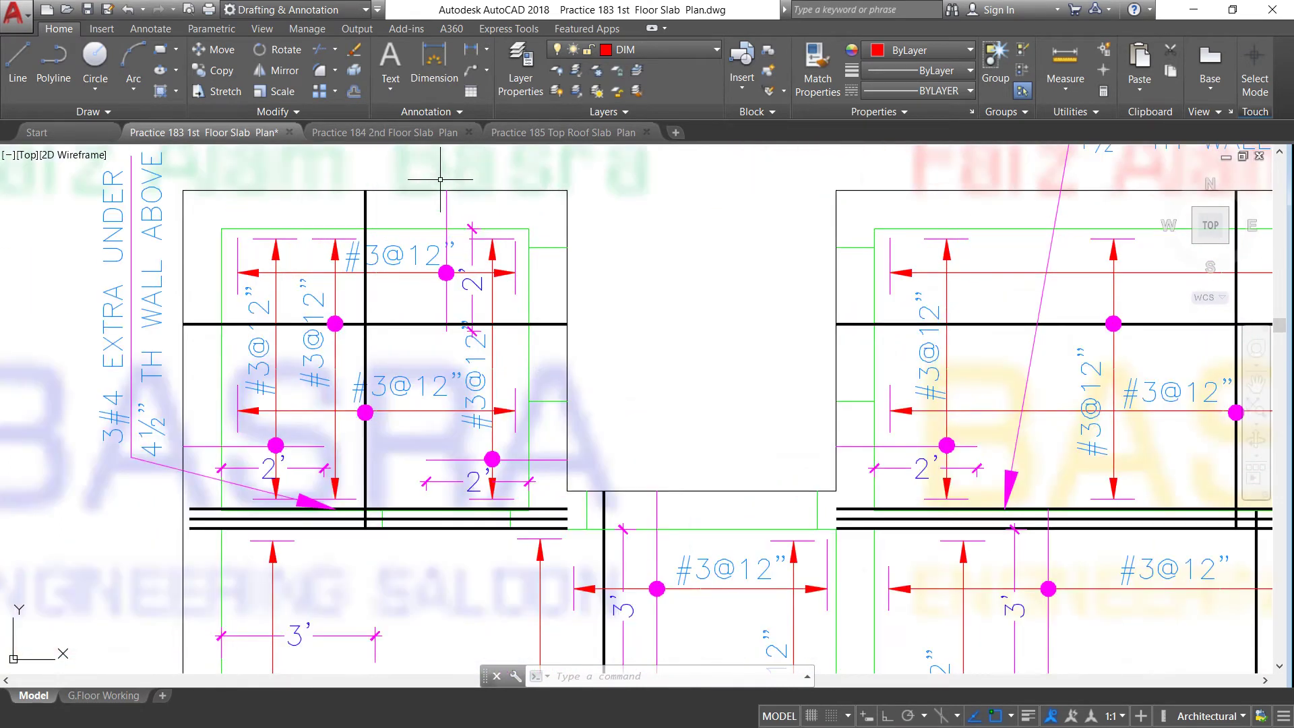
{"action": "scroll", "coordinate": [343, 258], "scroll_direction": "down", "scroll_amount": 2}
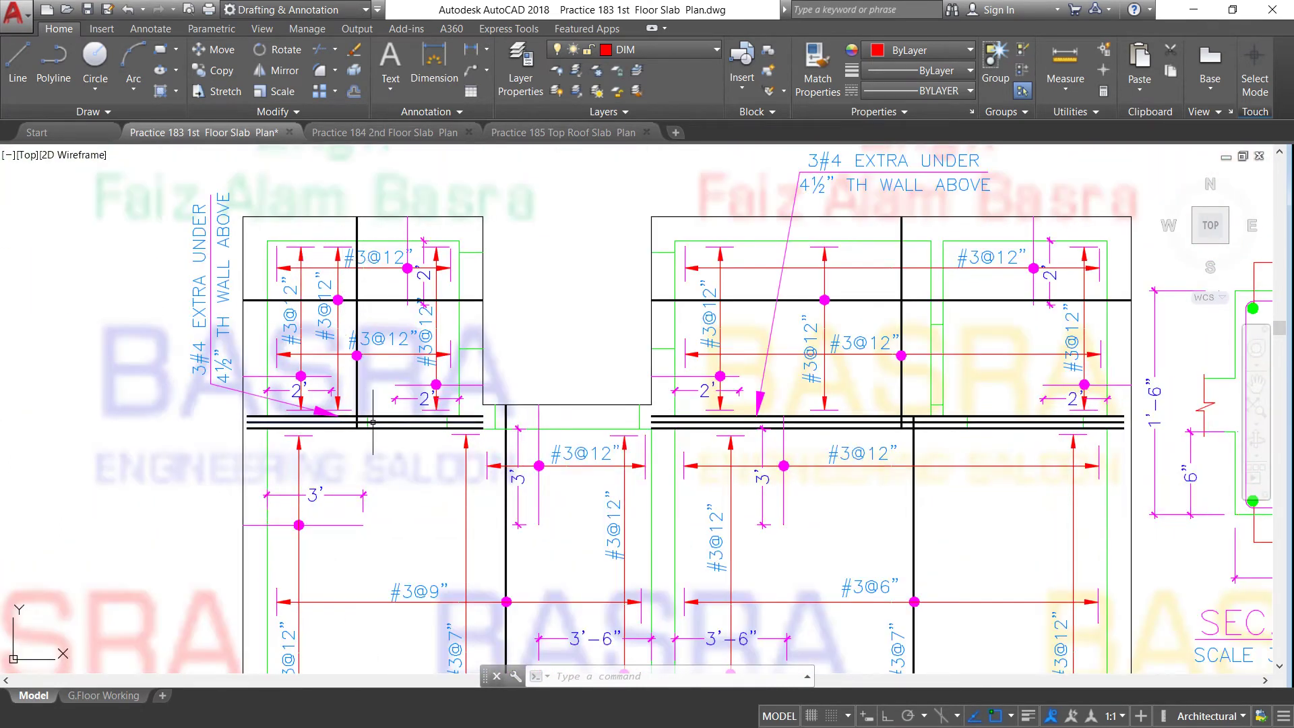
{"action": "scroll", "coordinate": [373, 421], "scroll_direction": "up", "scroll_amount": 2}
{"action": "scroll", "coordinate": [299, 362], "scroll_direction": "down", "scroll_amount": 2}
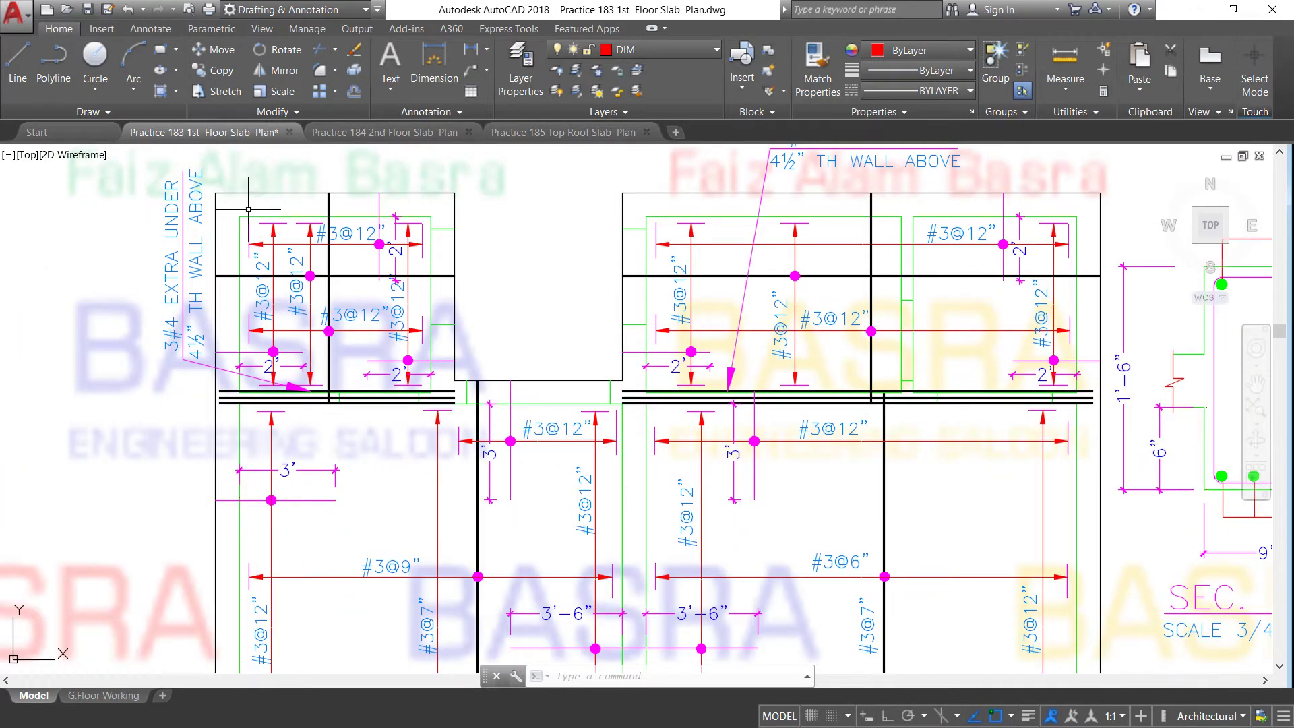
{"action": "scroll", "coordinate": [248, 209], "scroll_direction": "up", "scroll_amount": 2}
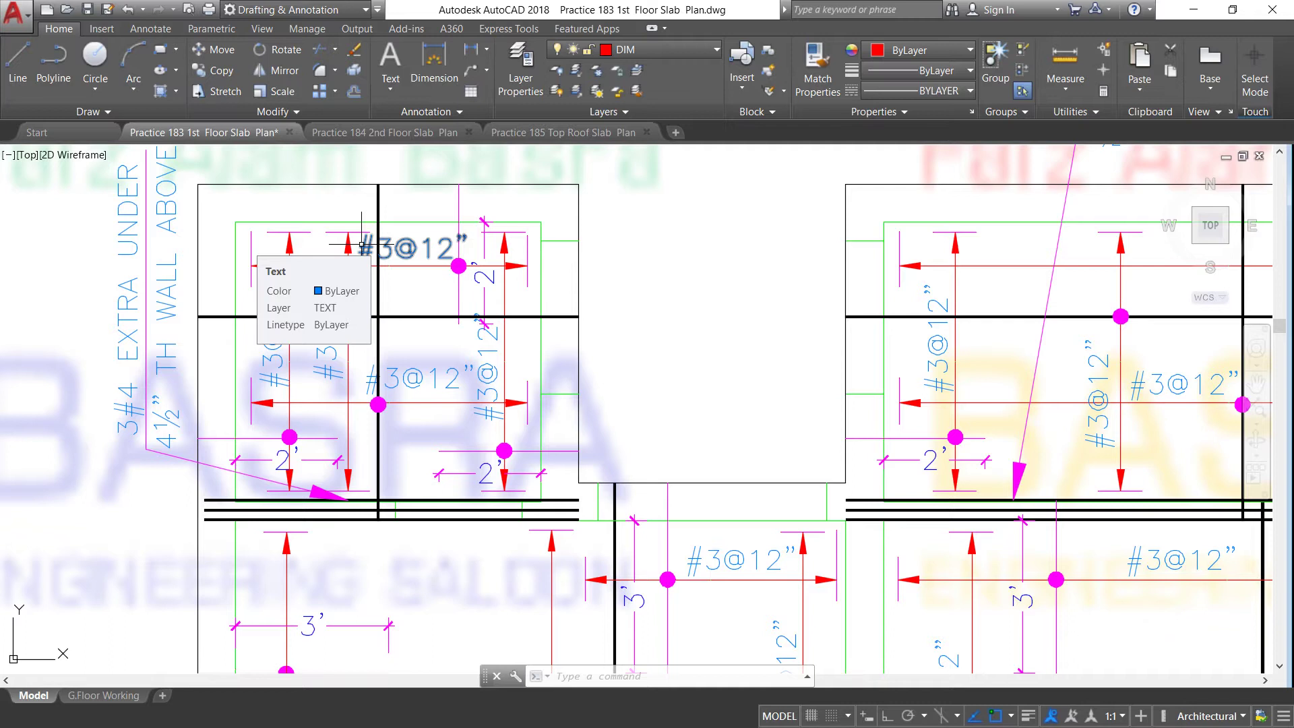
Zoom out until the whole plan, sections B-1 and B-2, and the red title are visible.
{"action": "scroll", "coordinate": [369, 275], "scroll_direction": "down", "scroll_amount": 2}
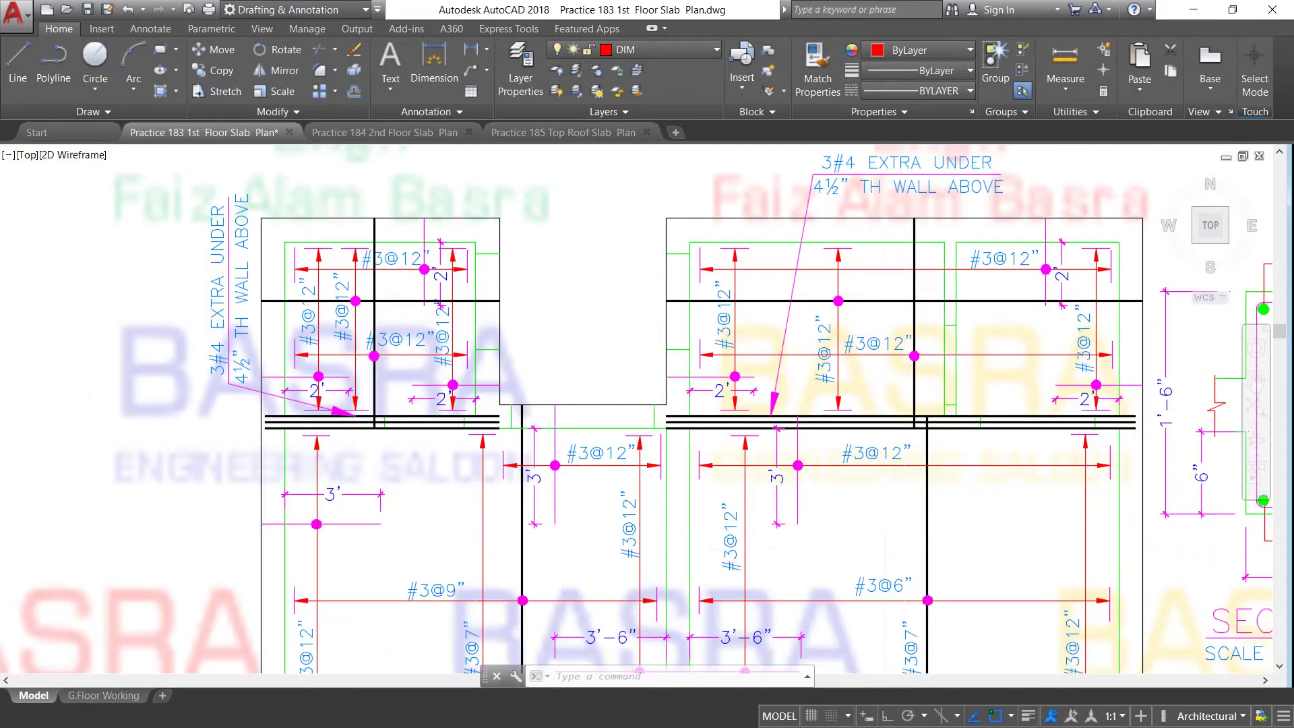
{"action": "scroll", "coordinate": [378, 280], "scroll_direction": "down", "scroll_amount": 4}
{"action": "scroll", "coordinate": [331, 273], "scroll_direction": "up", "scroll_amount": 1}
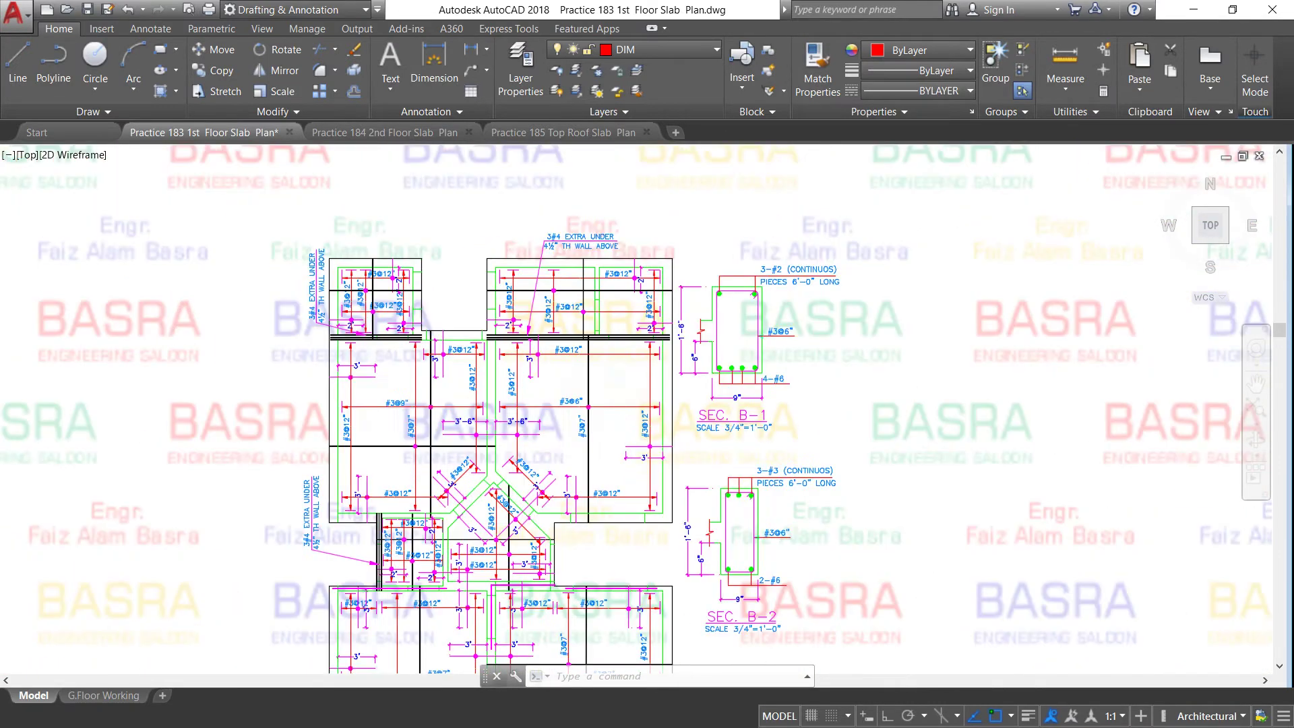
{"action": "scroll", "coordinate": [330, 269], "scroll_direction": "up", "scroll_amount": 1}
{"action": "scroll", "coordinate": [399, 271], "scroll_direction": "down", "scroll_amount": 3}
{"action": "scroll", "coordinate": [353, 281], "scroll_direction": "down", "scroll_amount": 2}
{"action": "scroll", "coordinate": [350, 283], "scroll_direction": "up", "scroll_amount": 1}
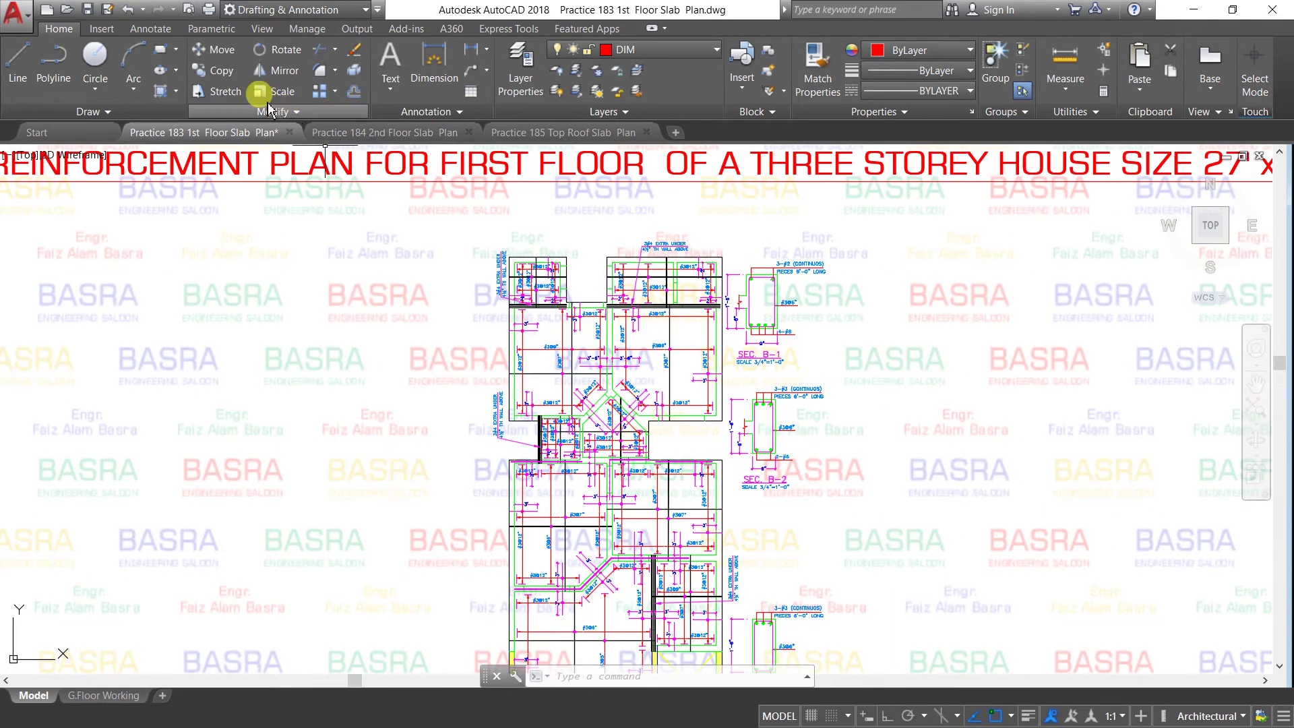
Draw a red L-shaped line left of the plan with Ortho on.
{"action": "left_click", "coordinate": [17, 57]}
{"action": "left_click", "coordinate": [173, 437]}
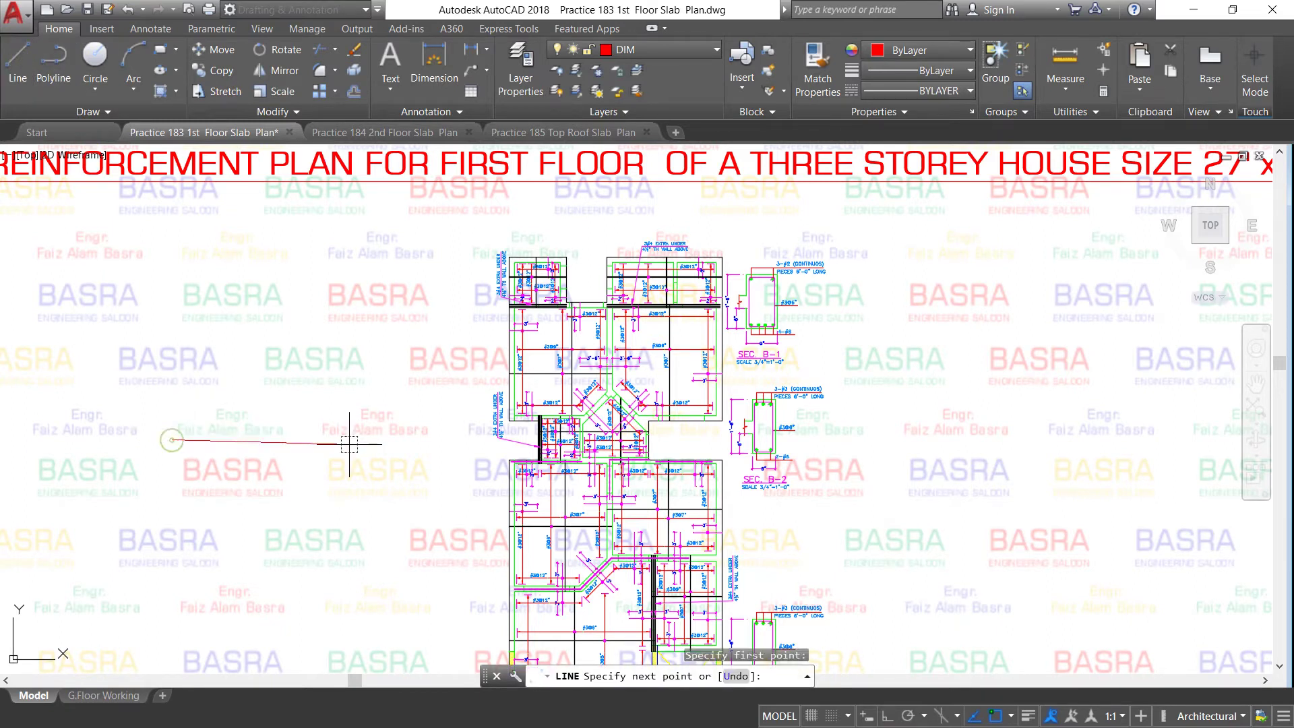
{"action": "left_click", "coordinate": [886, 716]}
{"action": "left_click", "coordinate": [351, 438]}
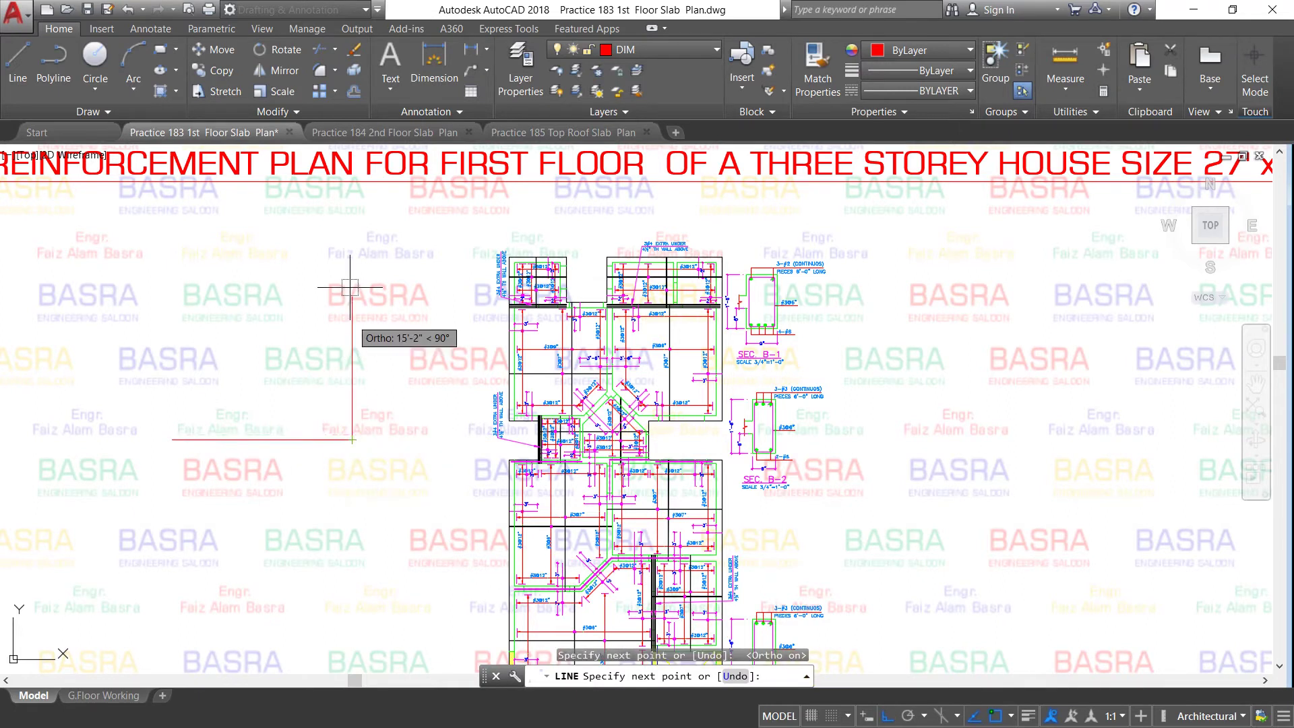
{"action": "left_click", "coordinate": [353, 271]}
{"action": "right_click", "coordinate": [353, 270]}
{"action": "left_click", "coordinate": [354, 277]}
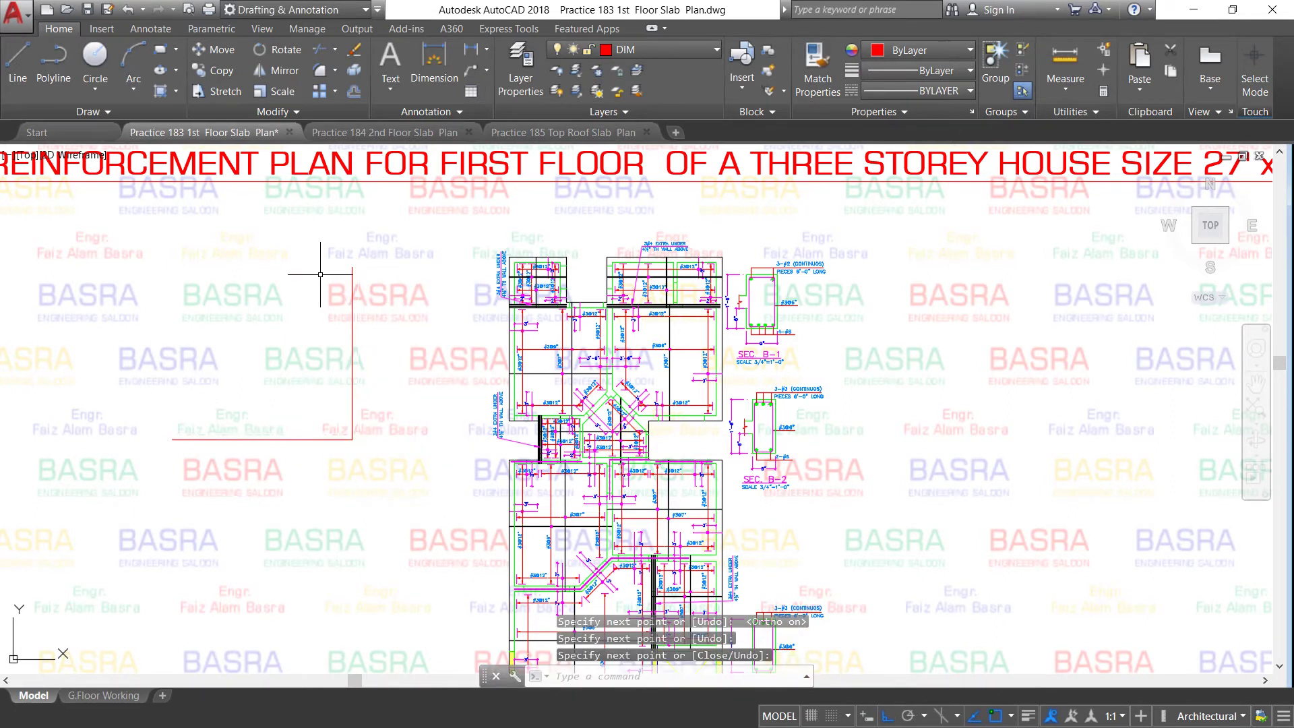
Offset the vertical line 8' to the left and the bottom line 12' upward.
{"action": "scroll", "coordinate": [254, 297], "scroll_direction": "up", "scroll_amount": 2}
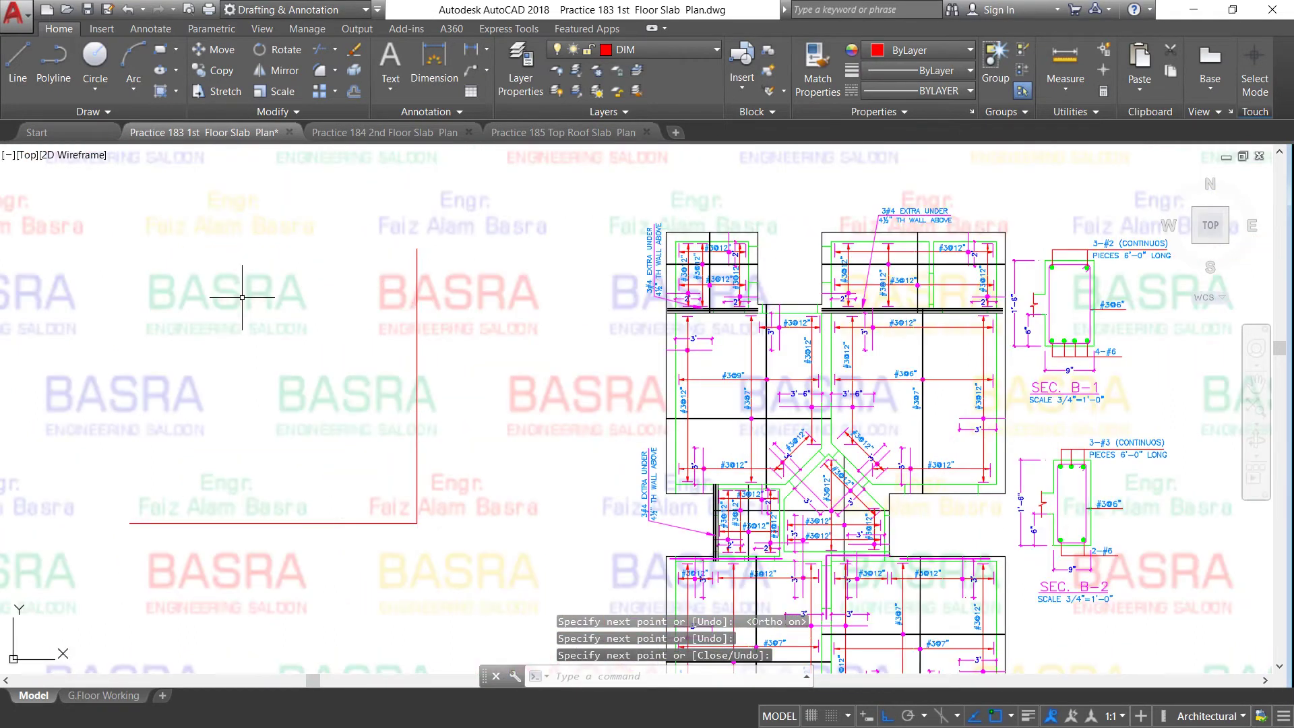
{"action": "left_click", "coordinate": [355, 91]}
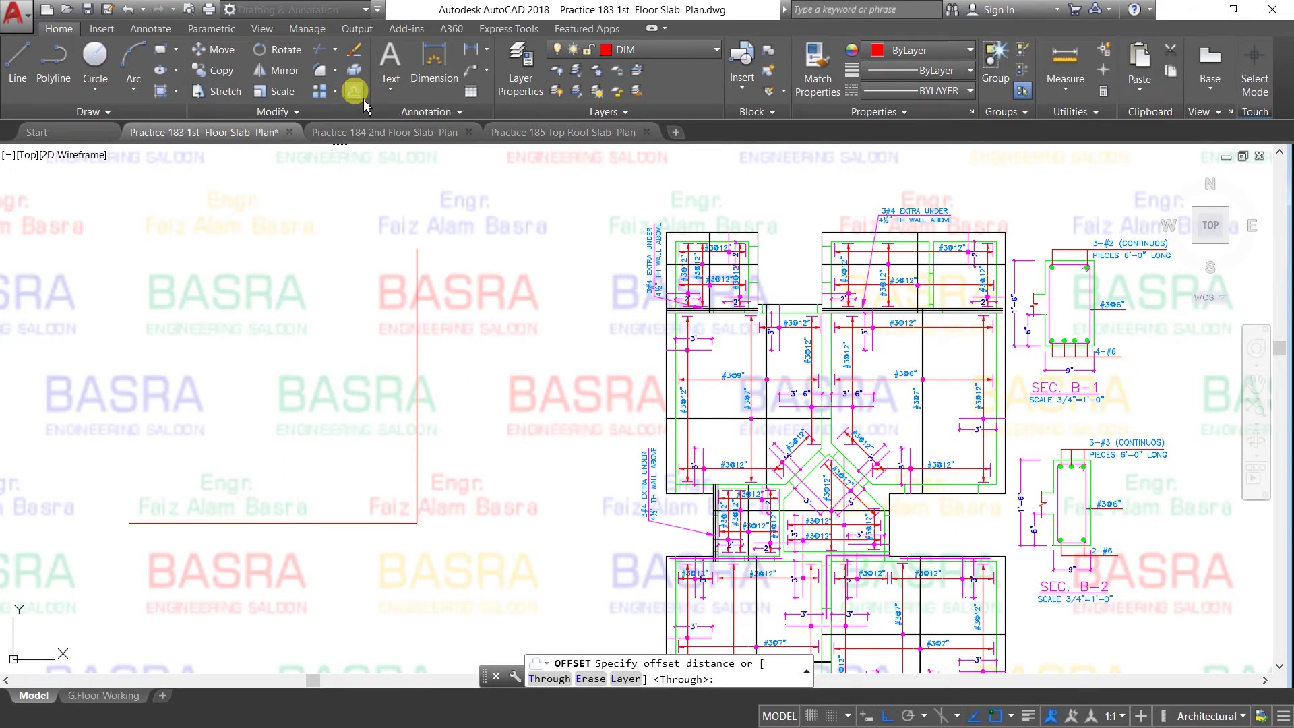
{"action": "type", "text": "8'"}
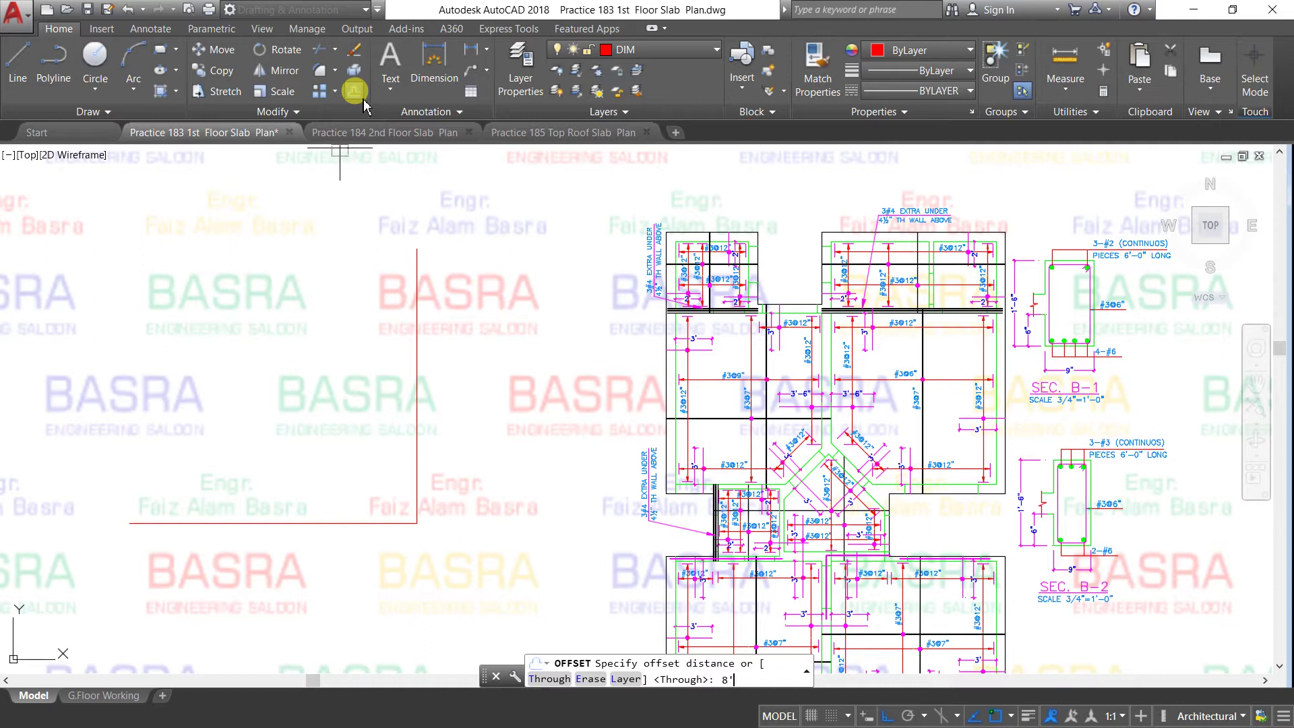
{"action": "key", "text": "Return"}
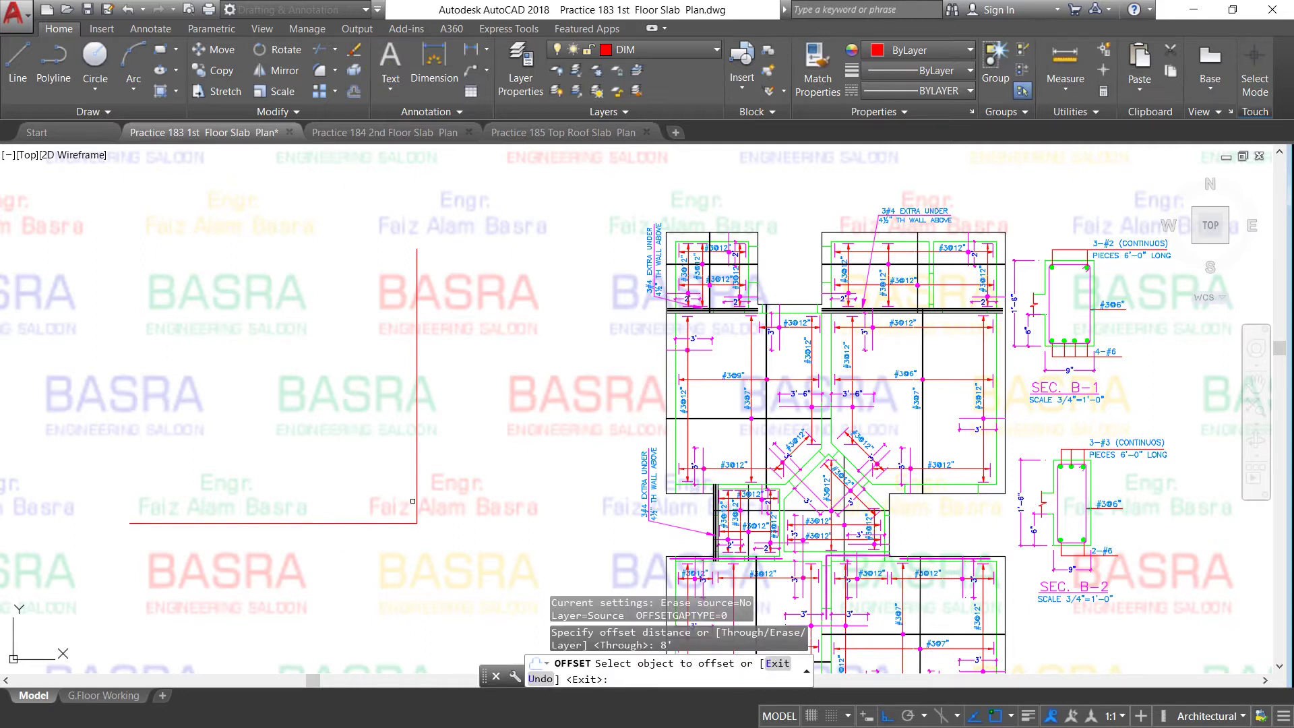
{"action": "left_click", "coordinate": [412, 501]}
{"action": "left_click", "coordinate": [313, 495]}
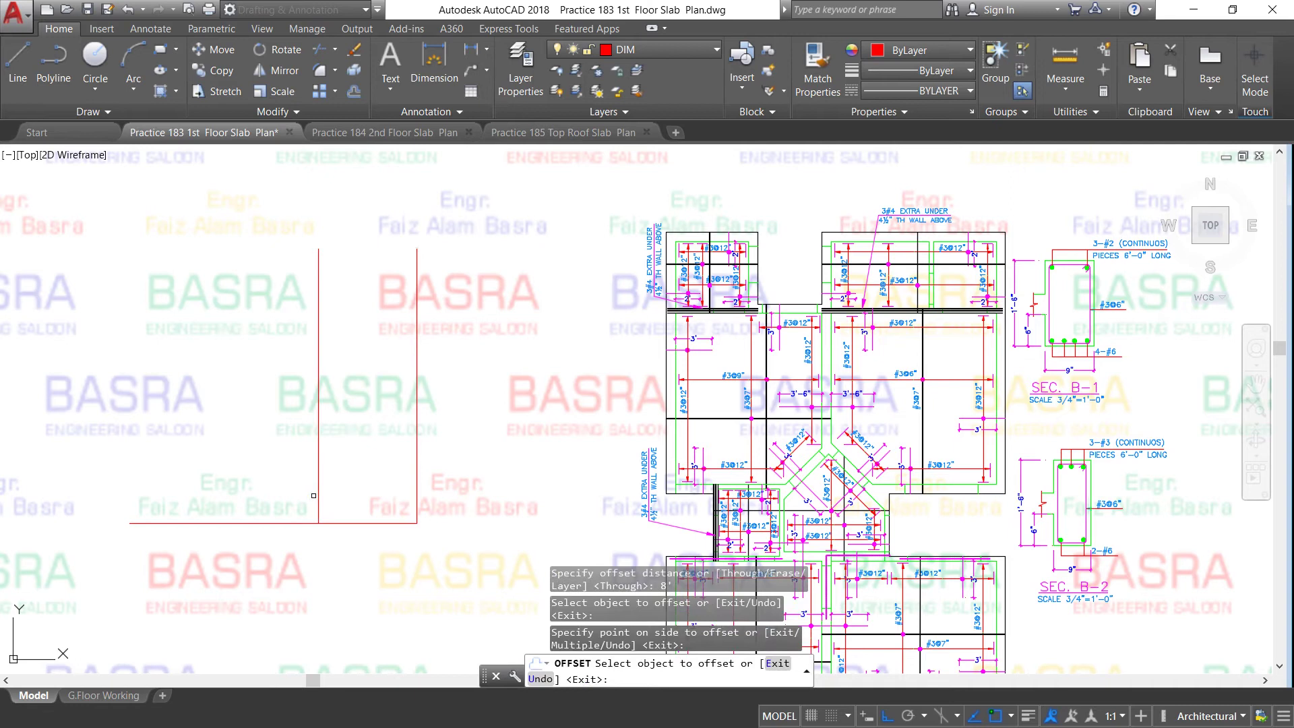
{"action": "key", "text": "Return"}
{"action": "key", "text": "Return"}
{"action": "type", "text": "12"}
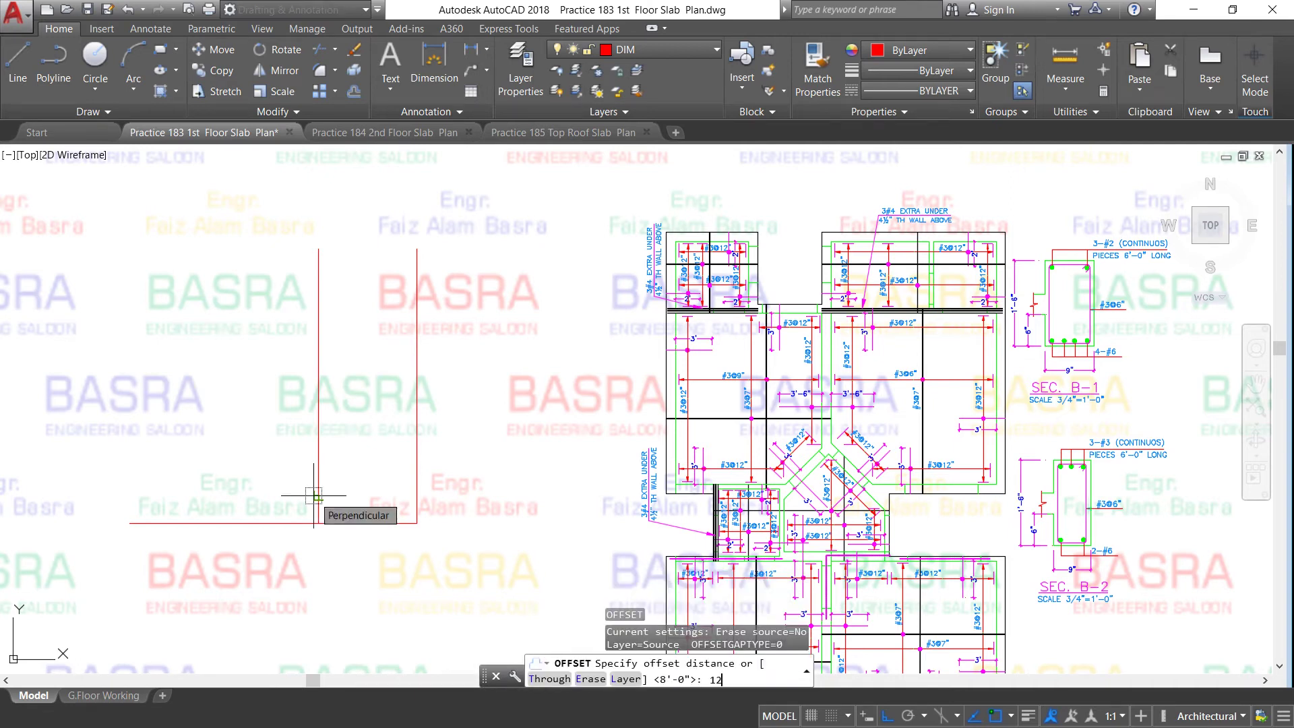
{"action": "key", "text": "Return"}
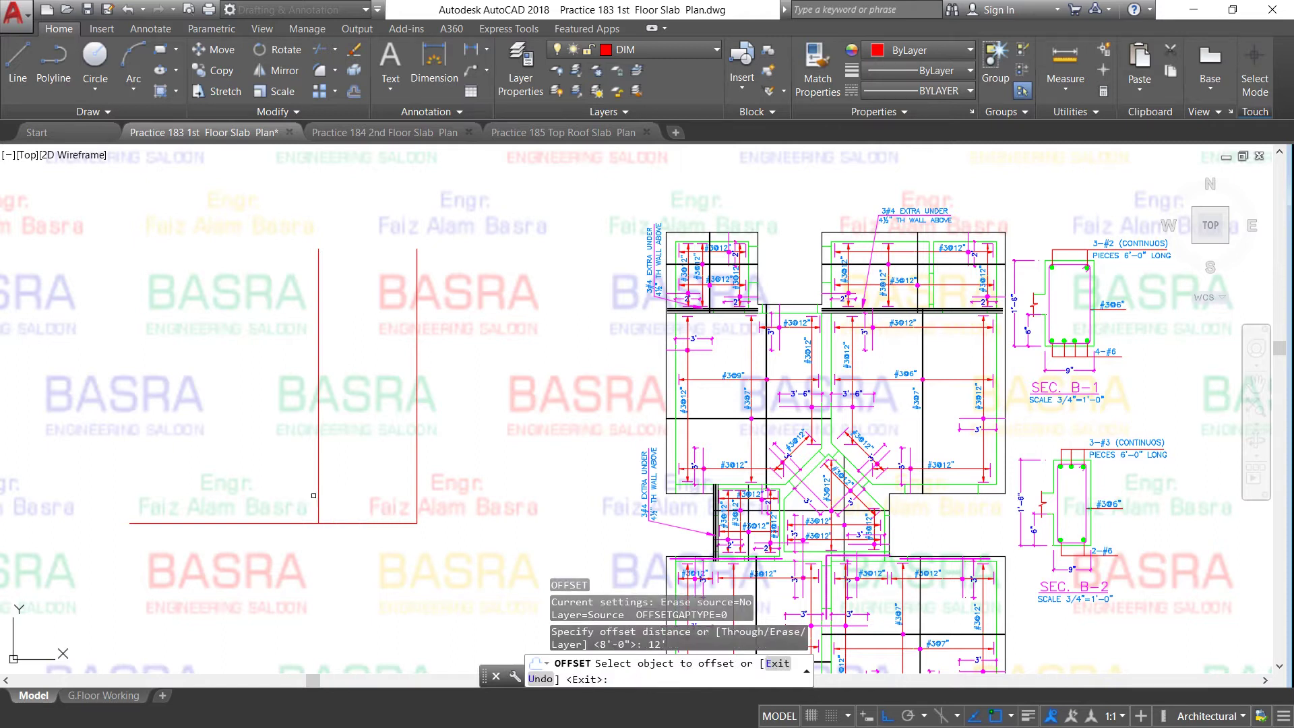
{"action": "left_click", "coordinate": [301, 520]}
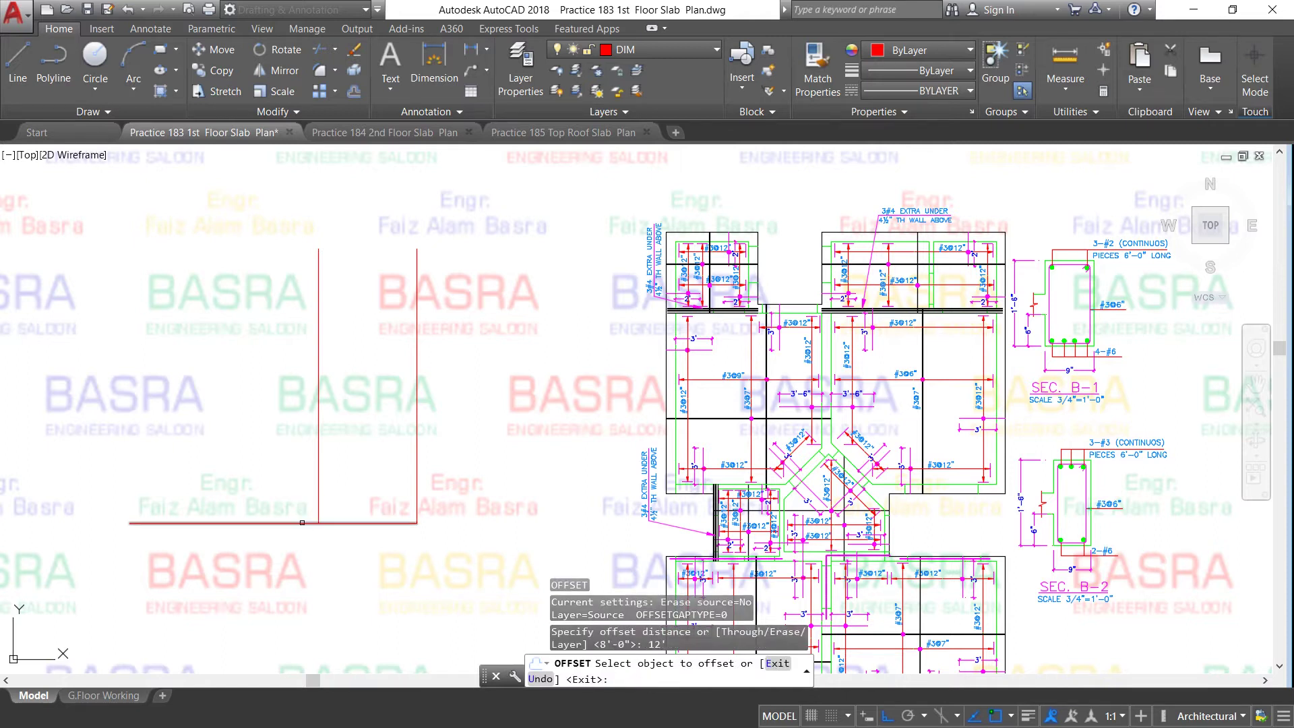
{"action": "left_click", "coordinate": [300, 475]}
{"action": "right_click", "coordinate": [296, 393]}
{"action": "left_click", "coordinate": [306, 404]}
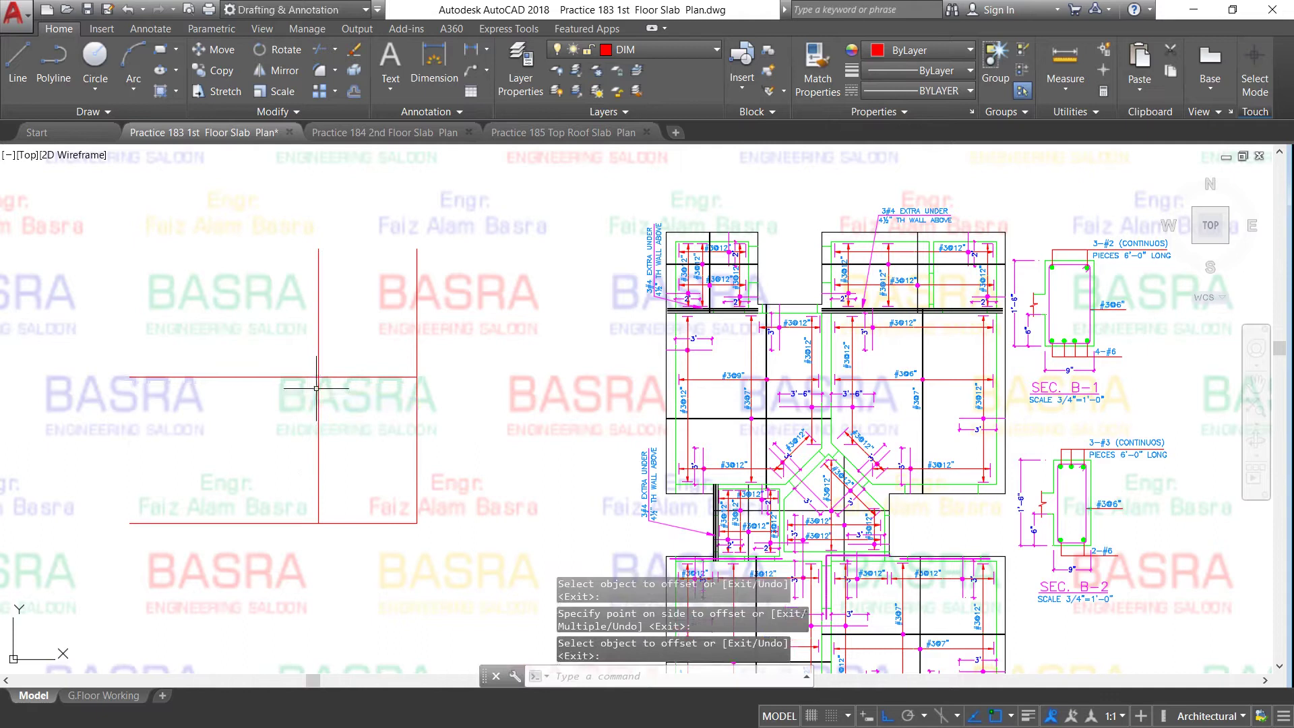
Trim the construction lines with crossing windows into a closed rectangle.
{"action": "left_click", "coordinate": [327, 58]}
{"action": "key", "text": "Return"}
{"action": "left_click", "coordinate": [442, 337]}
{"action": "left_click", "coordinate": [287, 282]}
{"action": "left_click", "coordinate": [281, 544]}
{"action": "left_click", "coordinate": [214, 342]}
{"action": "scroll", "coordinate": [340, 505], "scroll_direction": "up", "scroll_amount": 4}
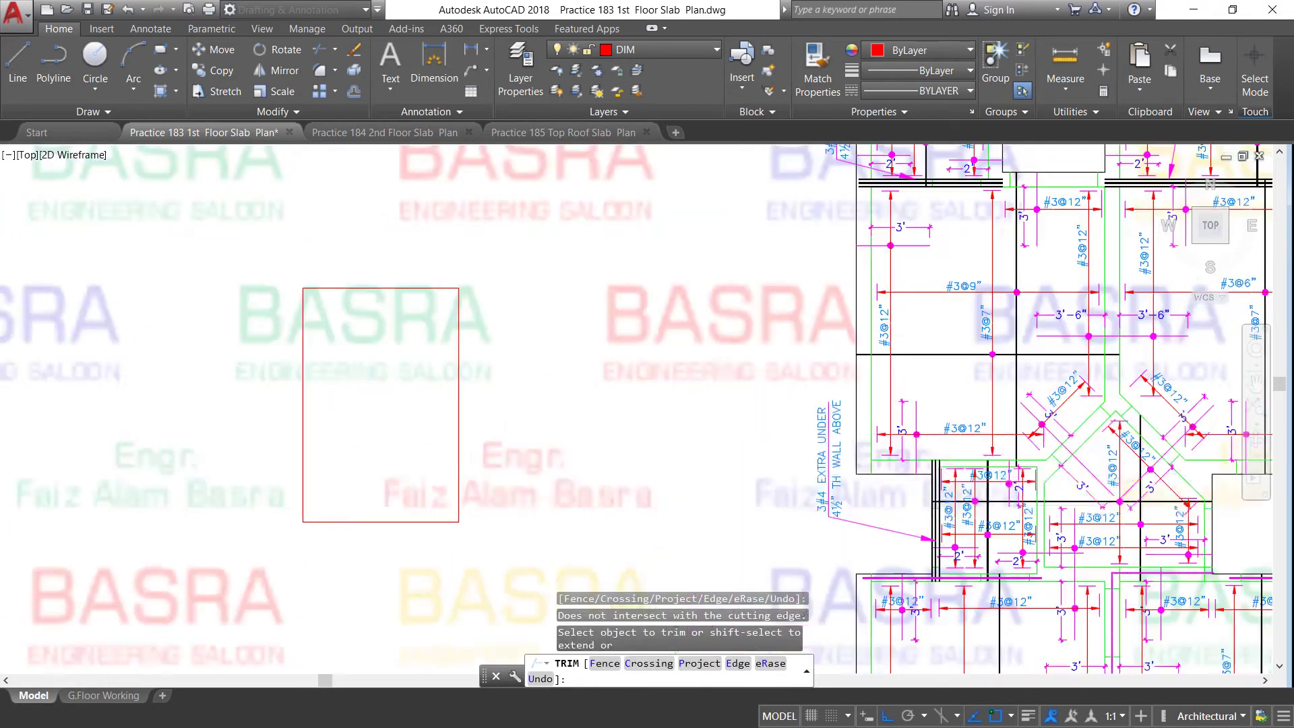
{"action": "left_click", "coordinate": [350, 502]}
{"action": "right_click", "coordinate": [448, 499]}
{"action": "left_click", "coordinate": [460, 494]}
Offset the rectangle's right edge 1" inward and select the new inner line.
{"action": "scroll", "coordinate": [429, 496], "scroll_direction": "up", "scroll_amount": 2}
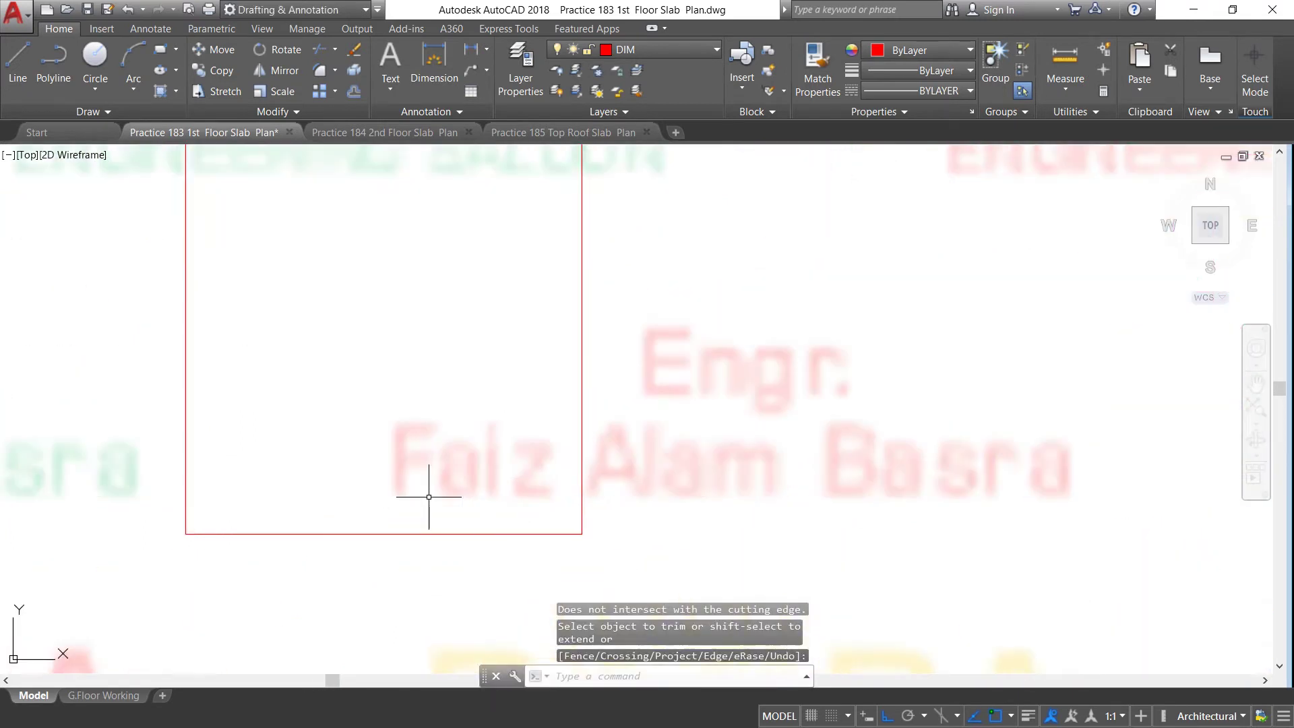
{"action": "left_click", "coordinate": [351, 94]}
{"action": "type", "text": "1"}
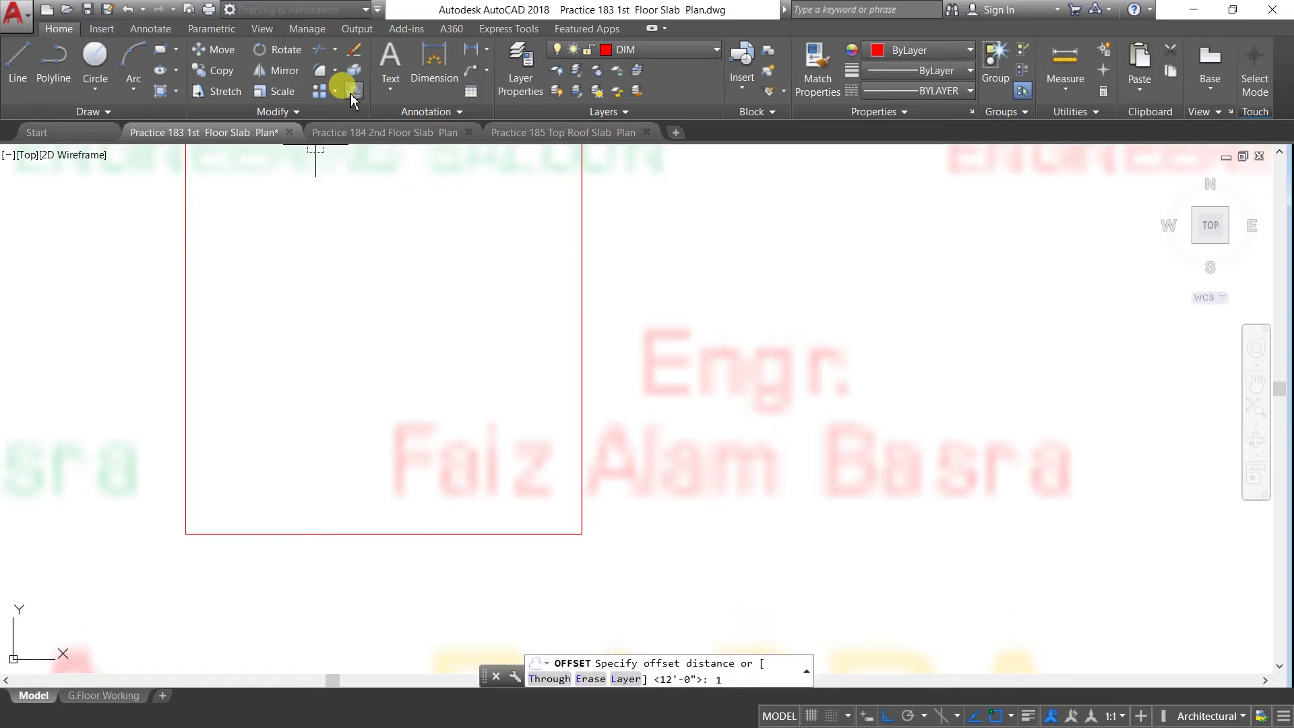
{"action": "key", "text": "Return"}
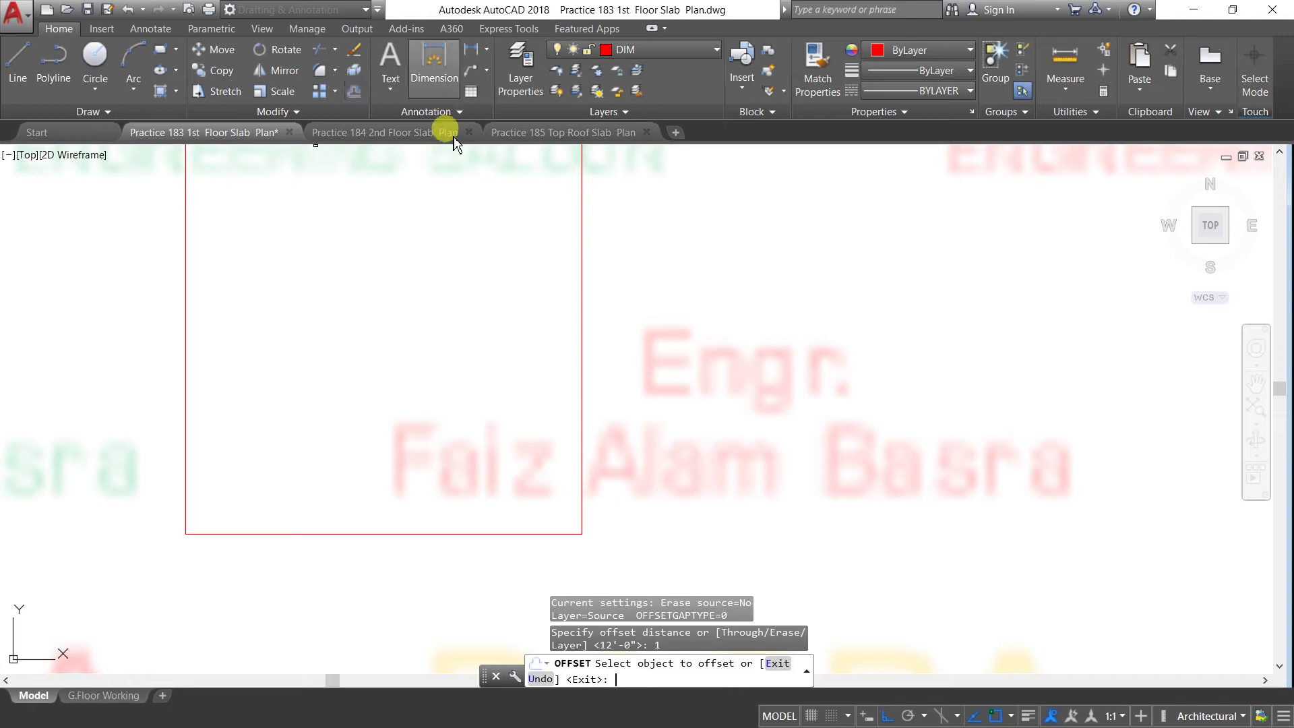
{"action": "left_click", "coordinate": [580, 290]}
{"action": "right_click", "coordinate": [543, 291]}
{"action": "left_click", "coordinate": [566, 300]}
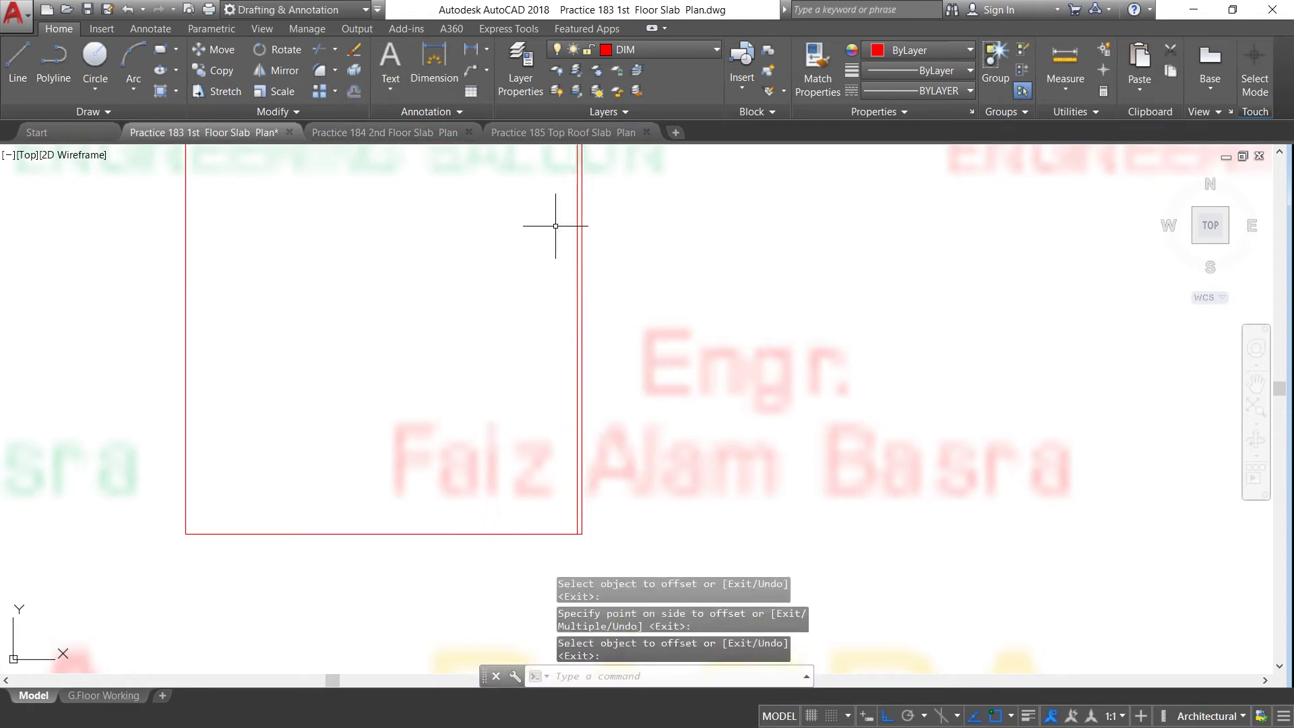
{"action": "left_click", "coordinate": [576, 220]}
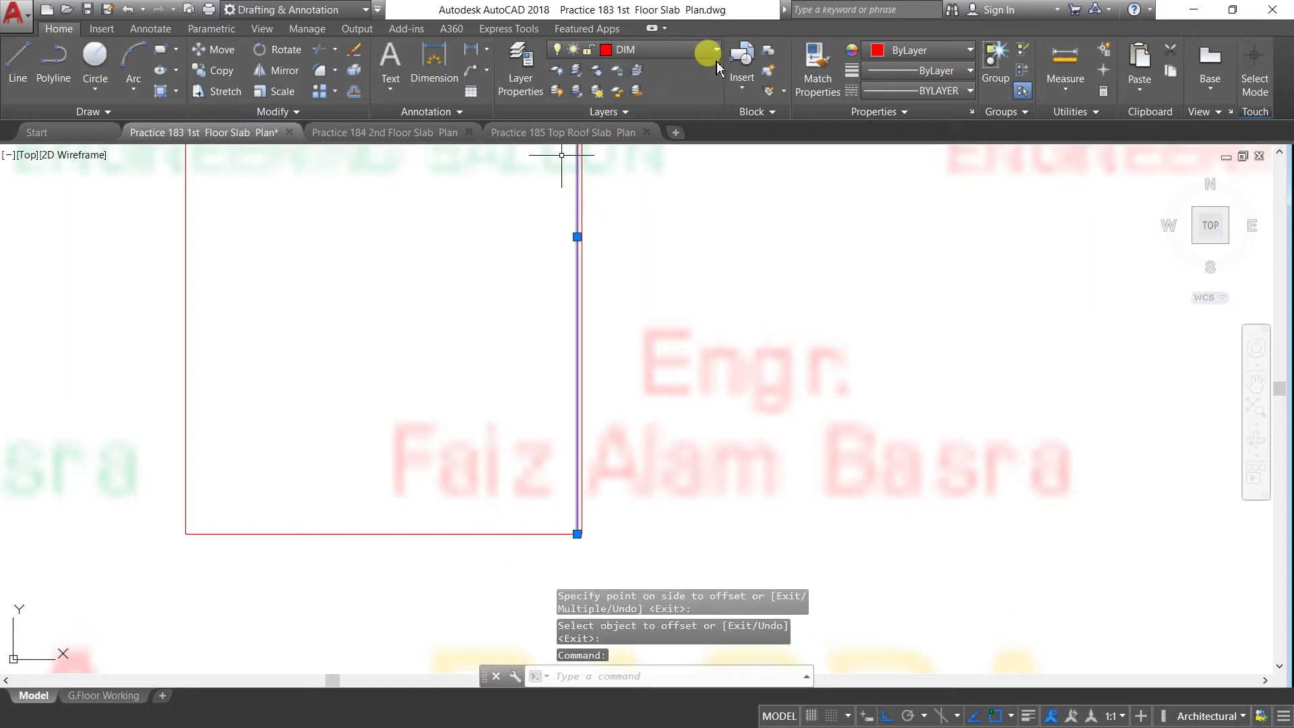
Set the inner right line's colour to Blue in Properties, leaving the outline red.
{"action": "left_click", "coordinate": [907, 50]}
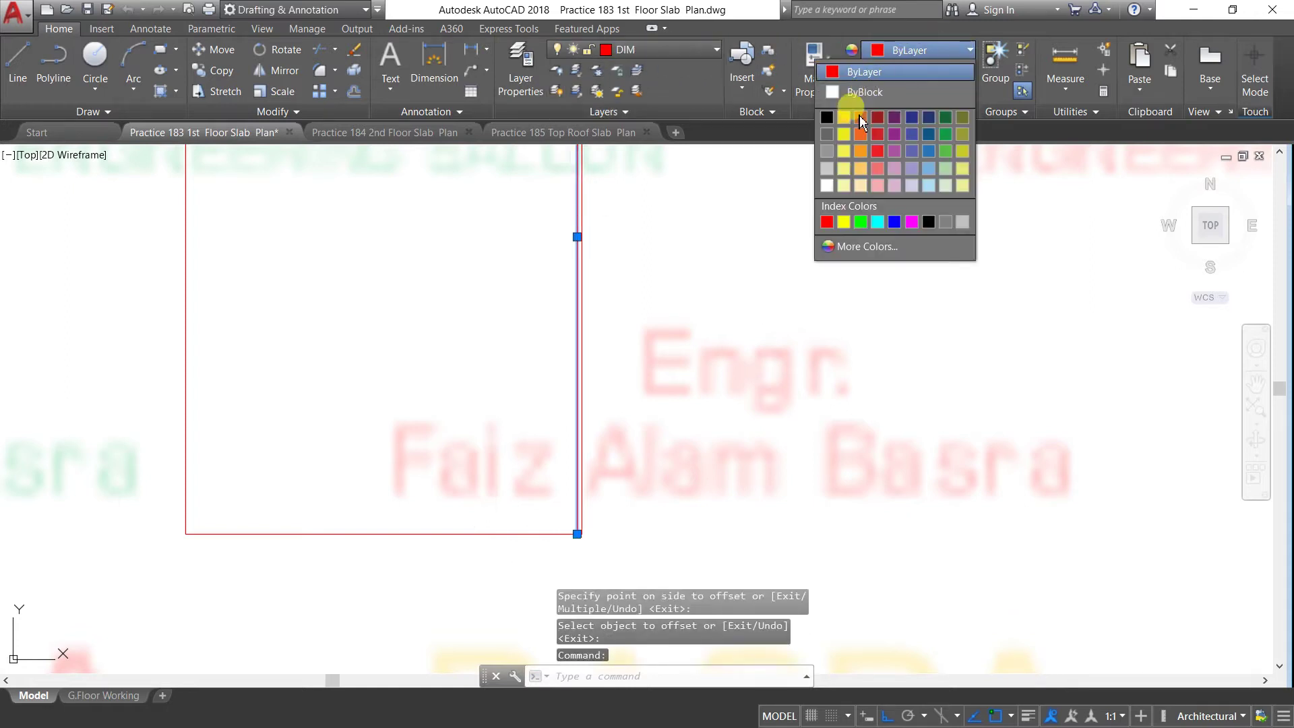
{"action": "left_click", "coordinate": [893, 222]}
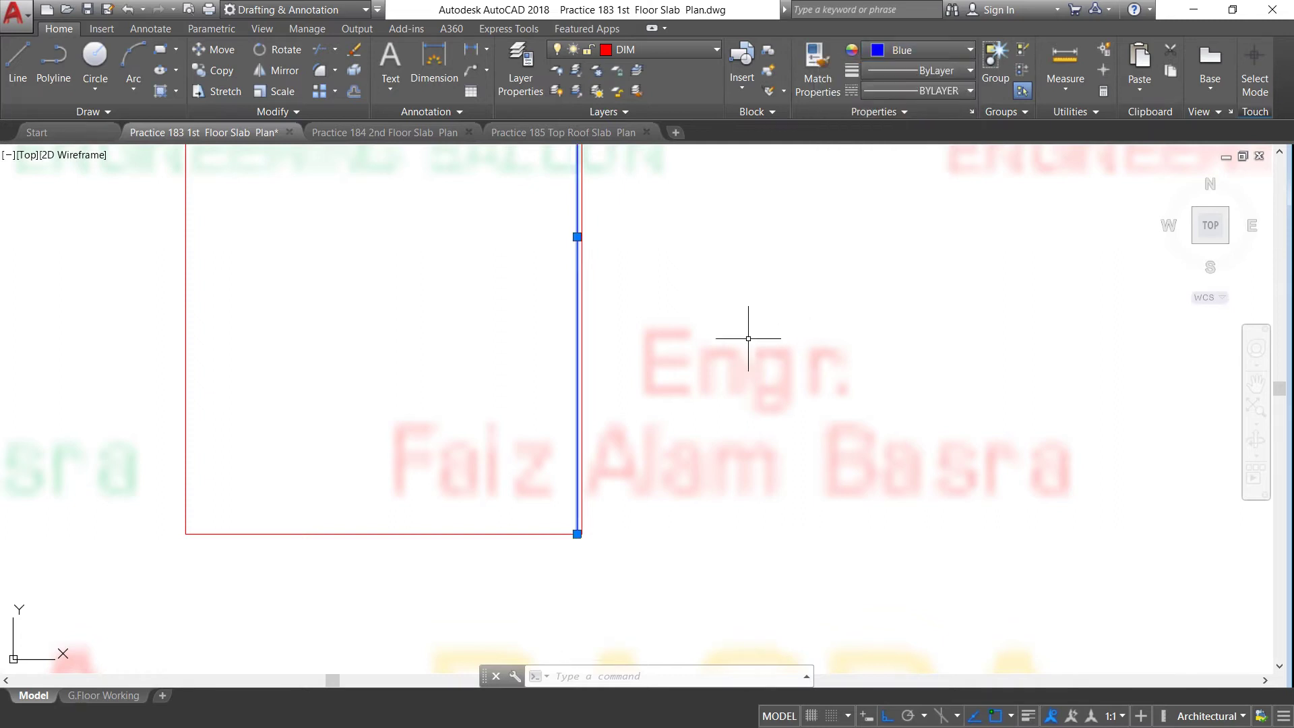
{"action": "key", "text": "Escape"}
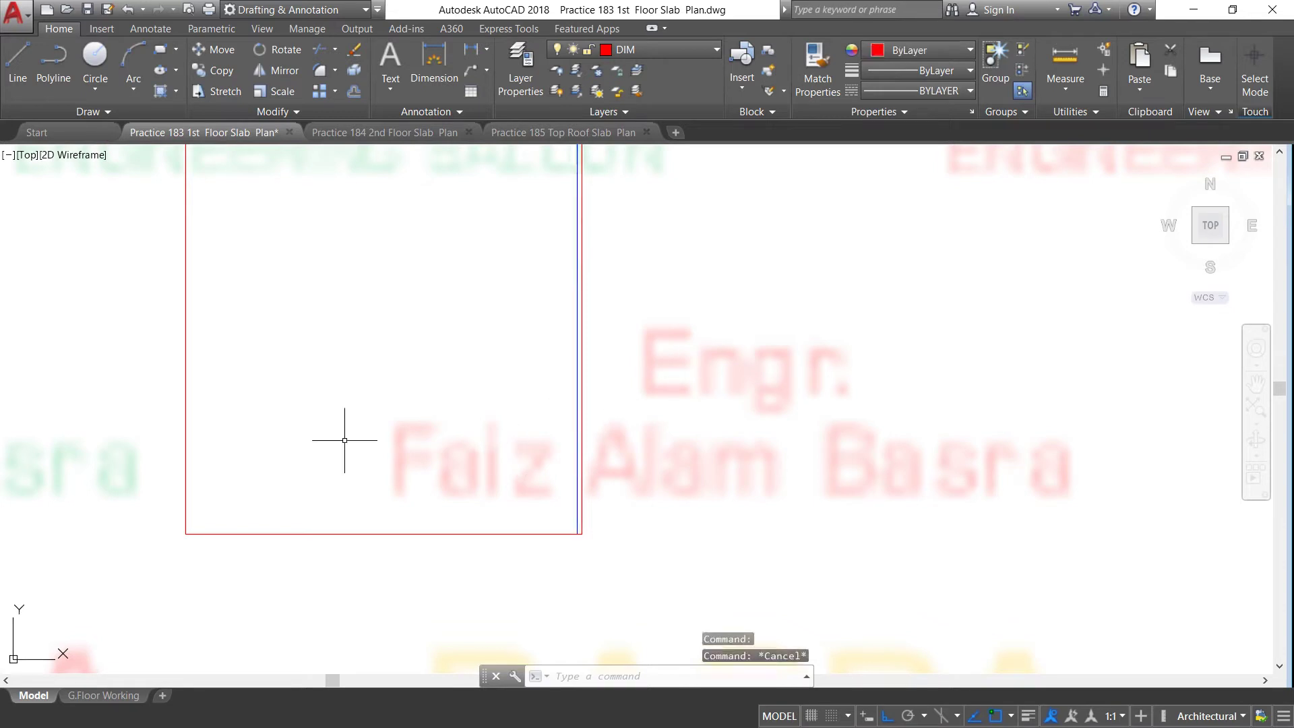
{"action": "left_click", "coordinate": [185, 414]}
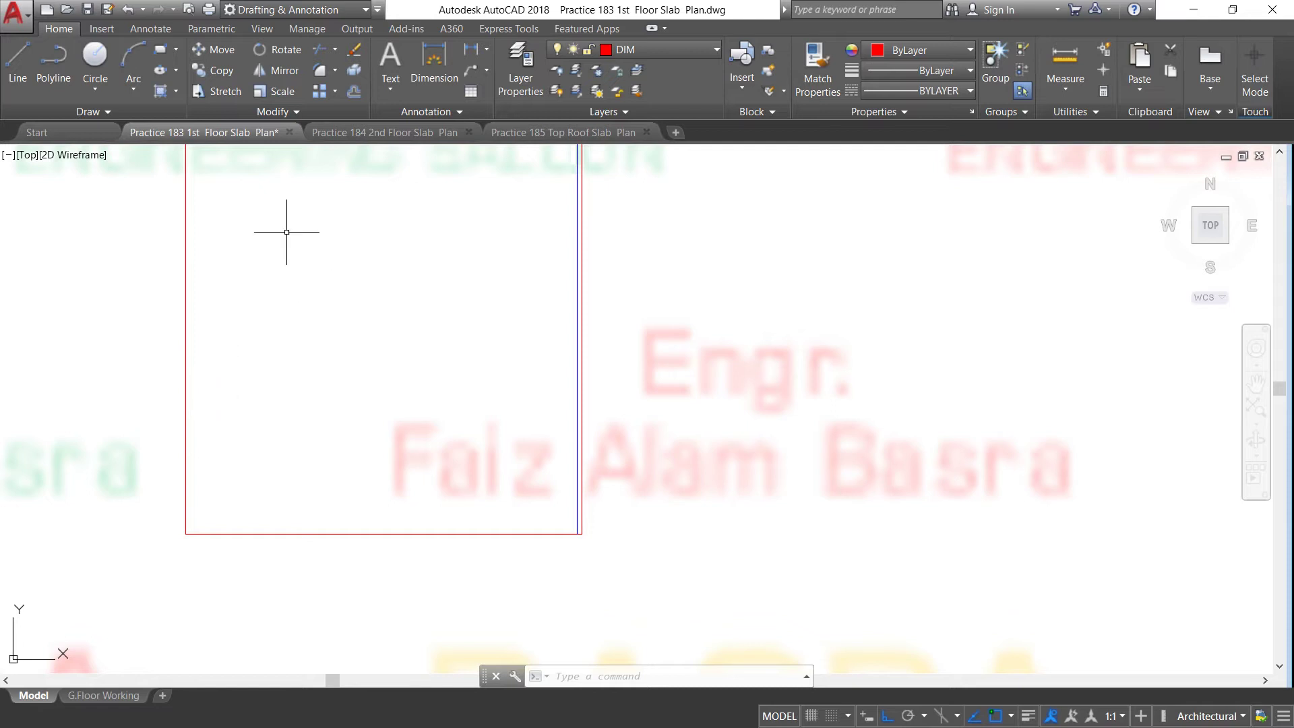
Offset the rectangle's left, bottom and top edges 1" inward.
{"action": "left_click", "coordinate": [354, 93]}
{"action": "key", "text": "Return"}
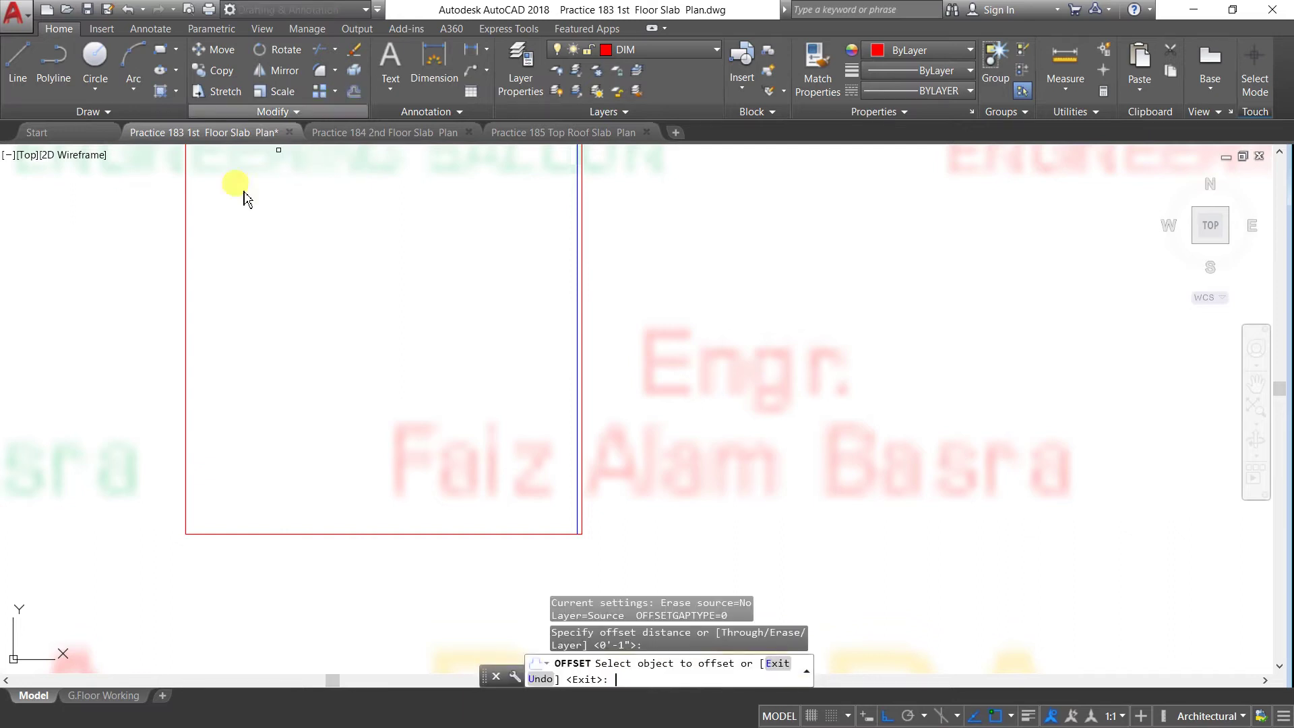
{"action": "left_click", "coordinate": [186, 298]}
{"action": "left_click", "coordinate": [238, 300]}
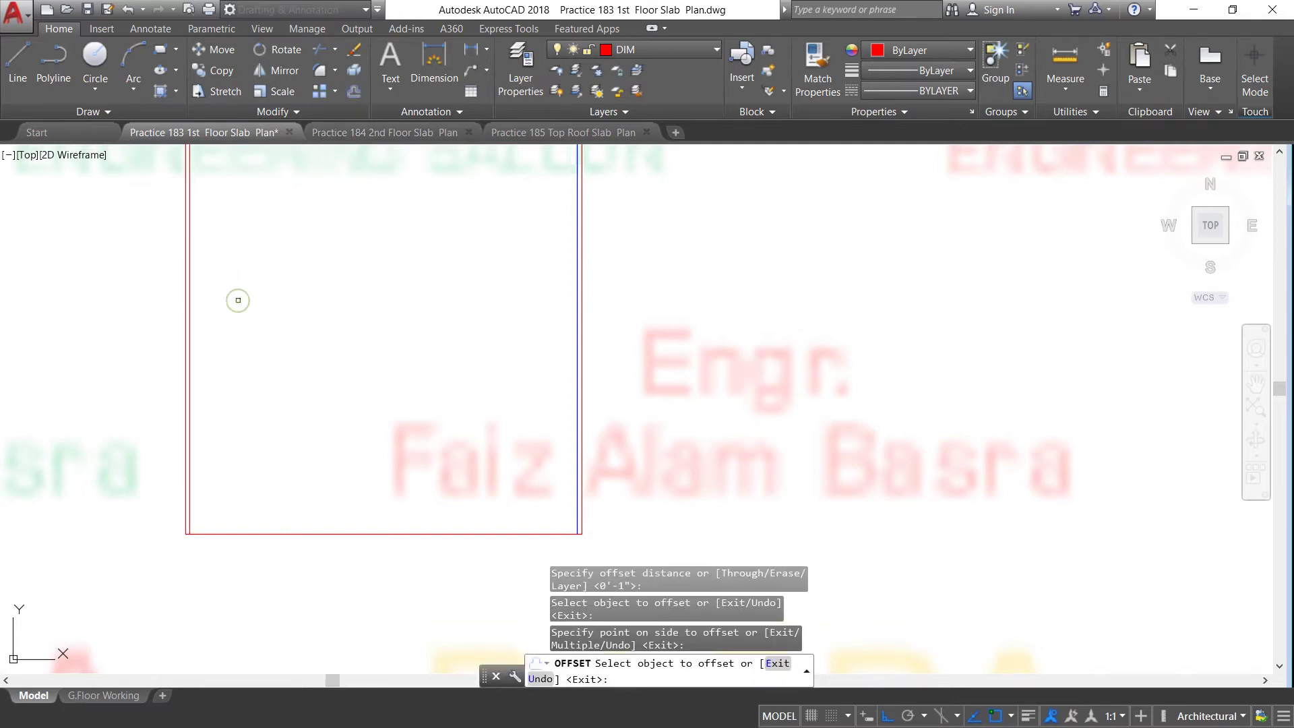
{"action": "left_click", "coordinate": [293, 537]}
{"action": "left_click", "coordinate": [295, 448]}
{"action": "scroll", "coordinate": [315, 526], "scroll_direction": "down", "scroll_amount": 3}
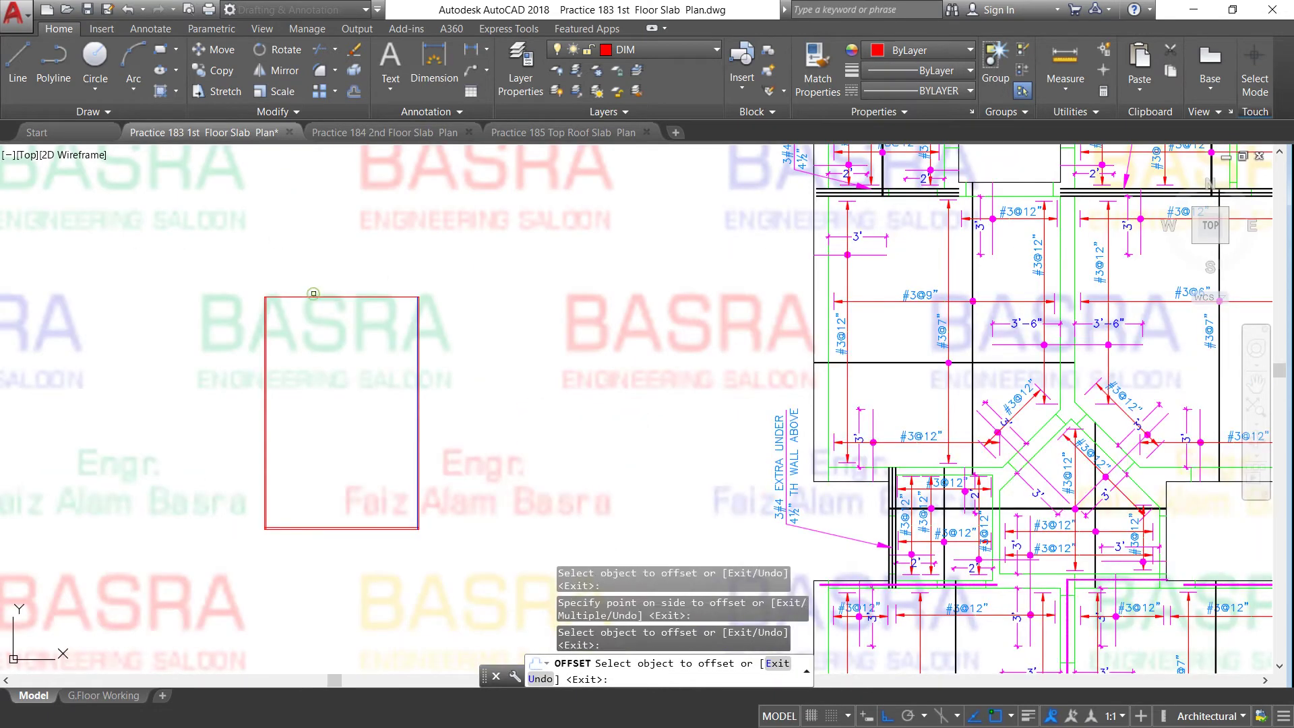
{"action": "left_click", "coordinate": [314, 297]}
{"action": "scroll", "coordinate": [290, 310], "scroll_direction": "up", "scroll_amount": 5}
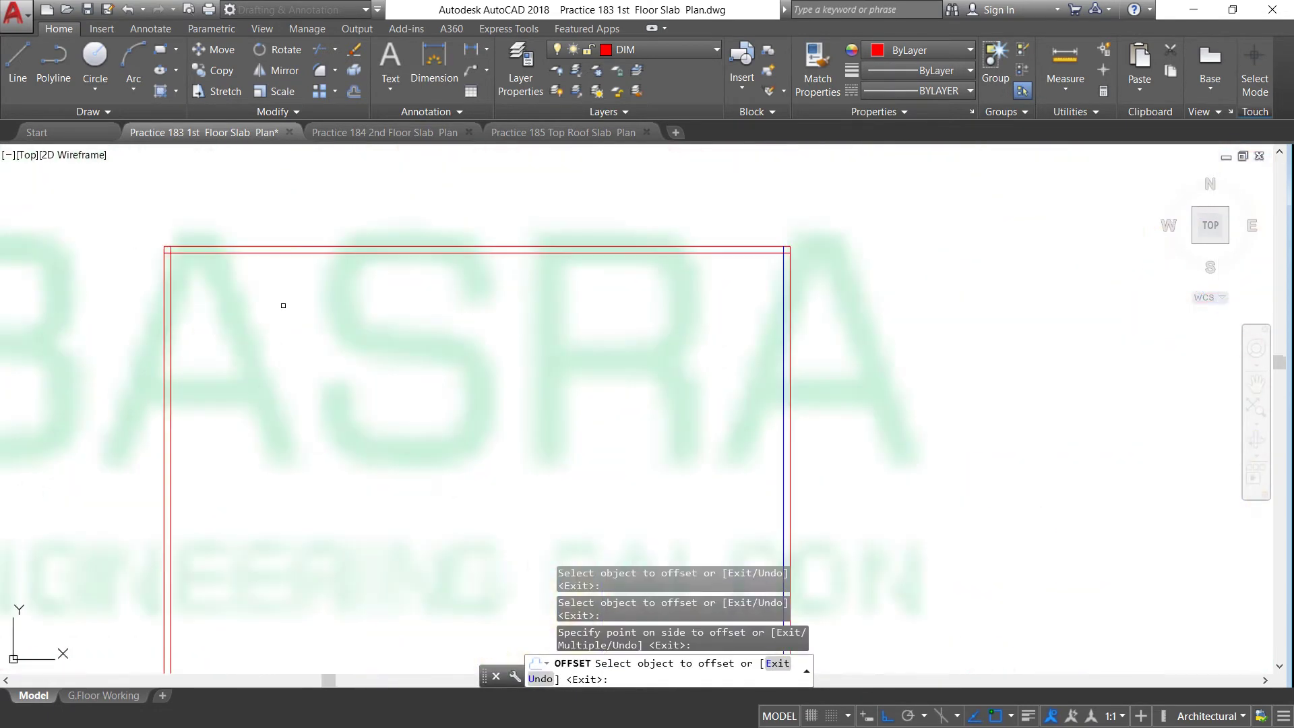
{"action": "right_click", "coordinate": [256, 290]}
{"action": "left_click", "coordinate": [266, 297]}
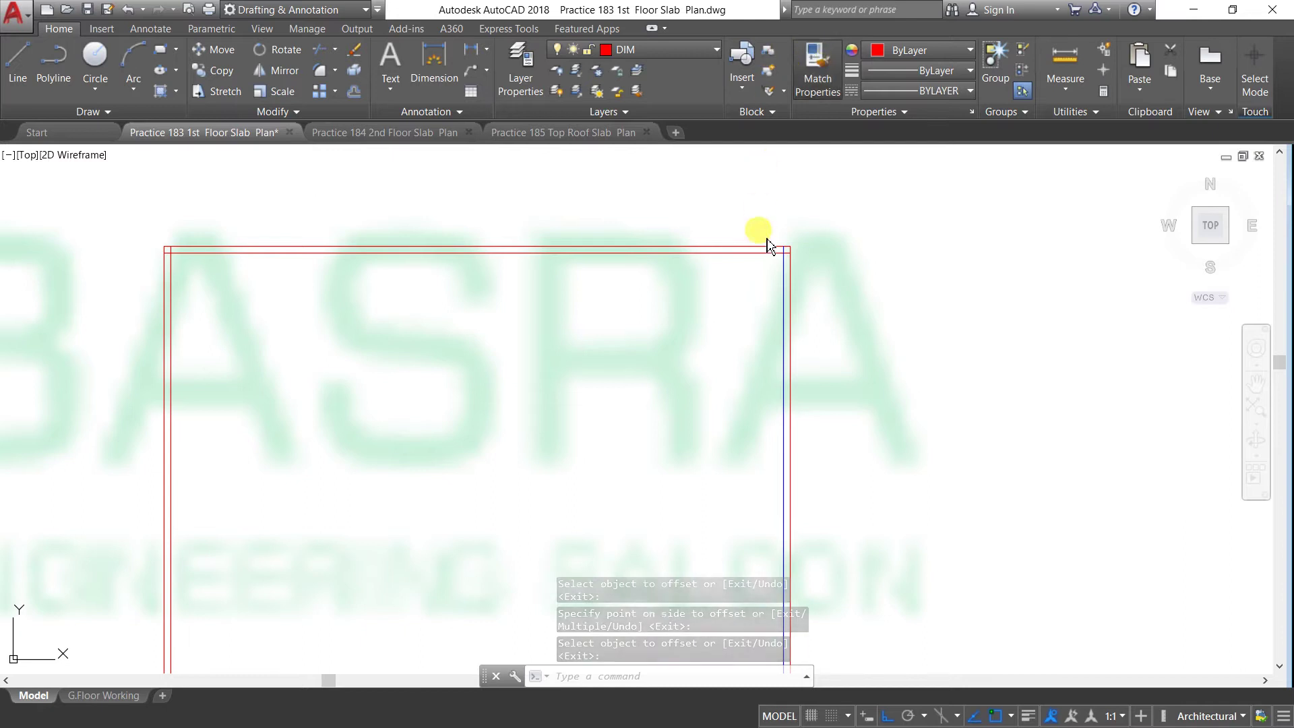
Use MATCHPROP (MA) to give the inner top, left and bottom lines the right line's blue.
{"action": "type", "text": "ma"}
{"action": "key", "text": "Return"}
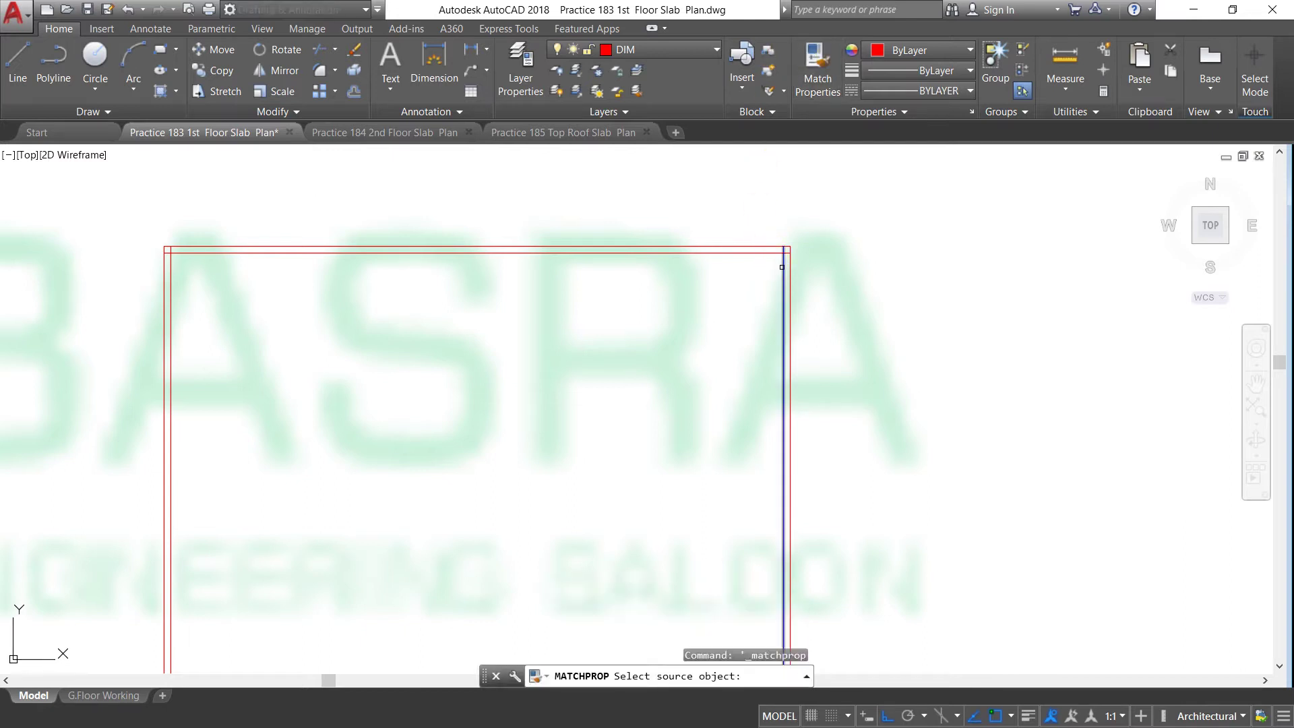
{"action": "left_click", "coordinate": [783, 266]}
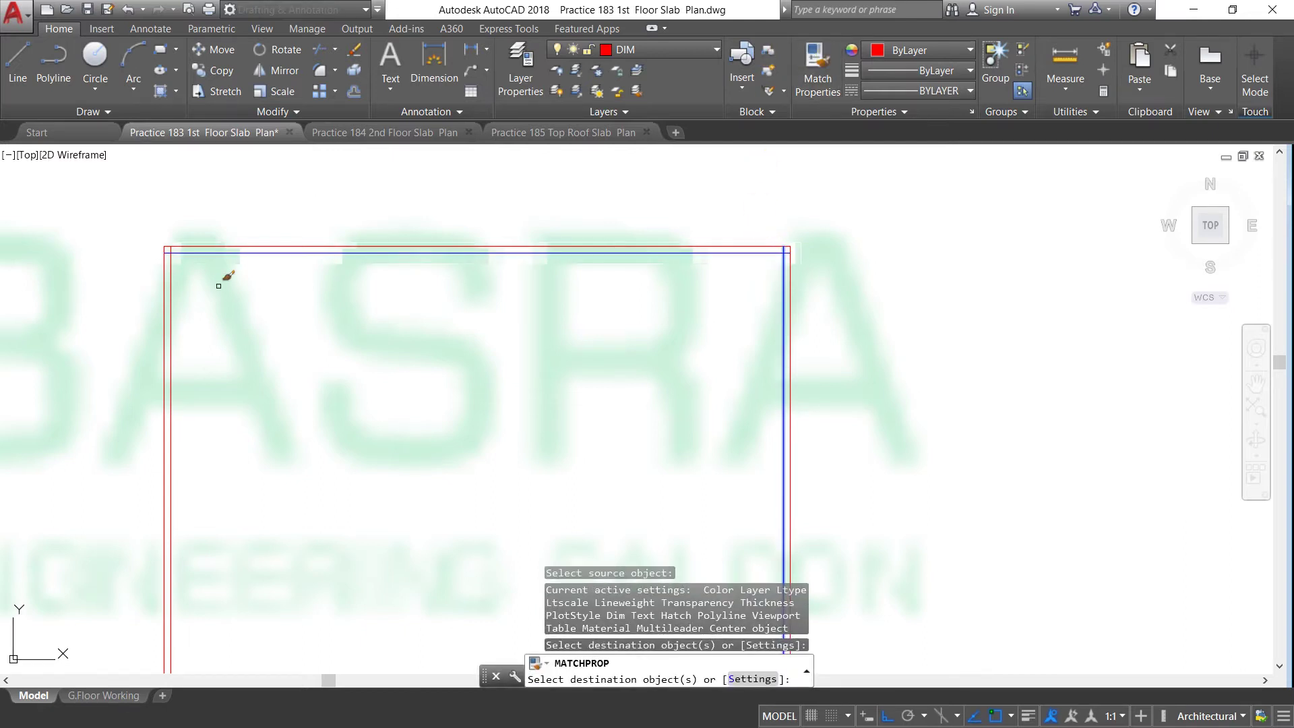
{"action": "left_click", "coordinate": [173, 289]}
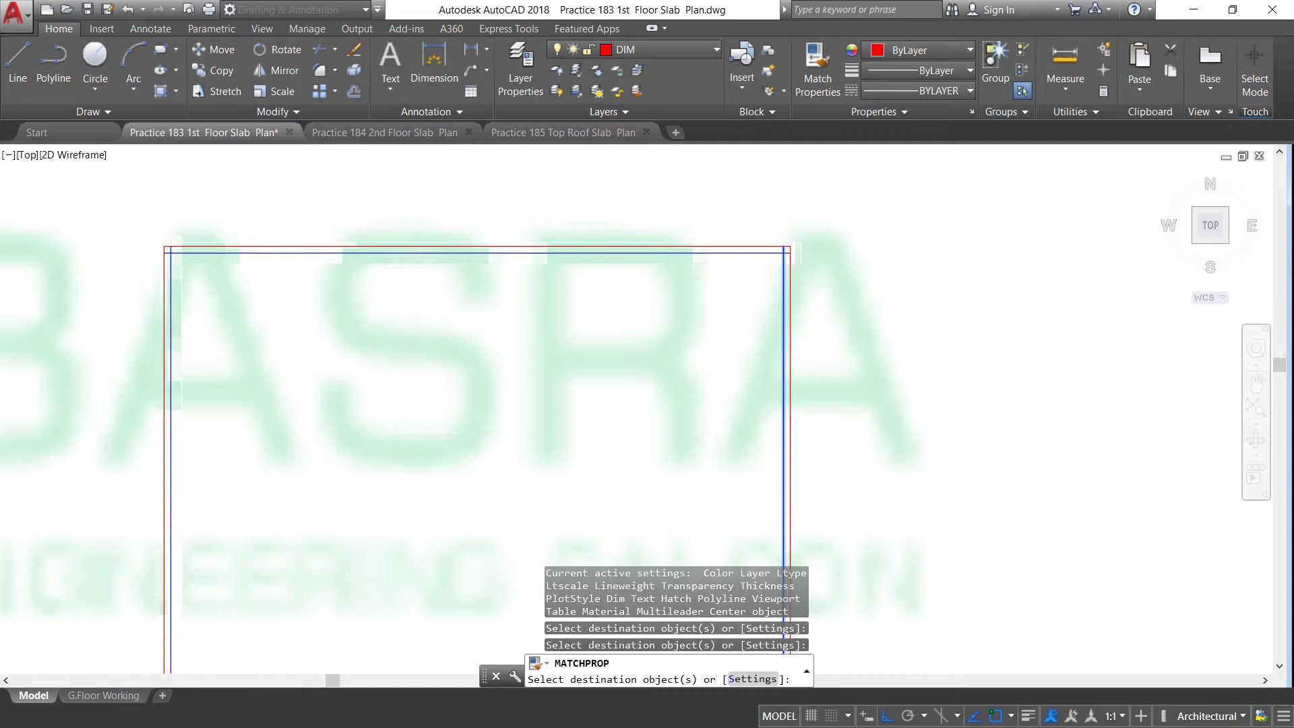
{"action": "scroll", "coordinate": [206, 277], "scroll_direction": "down", "scroll_amount": 4}
{"action": "scroll", "coordinate": [272, 640], "scroll_direction": "up", "scroll_amount": 5}
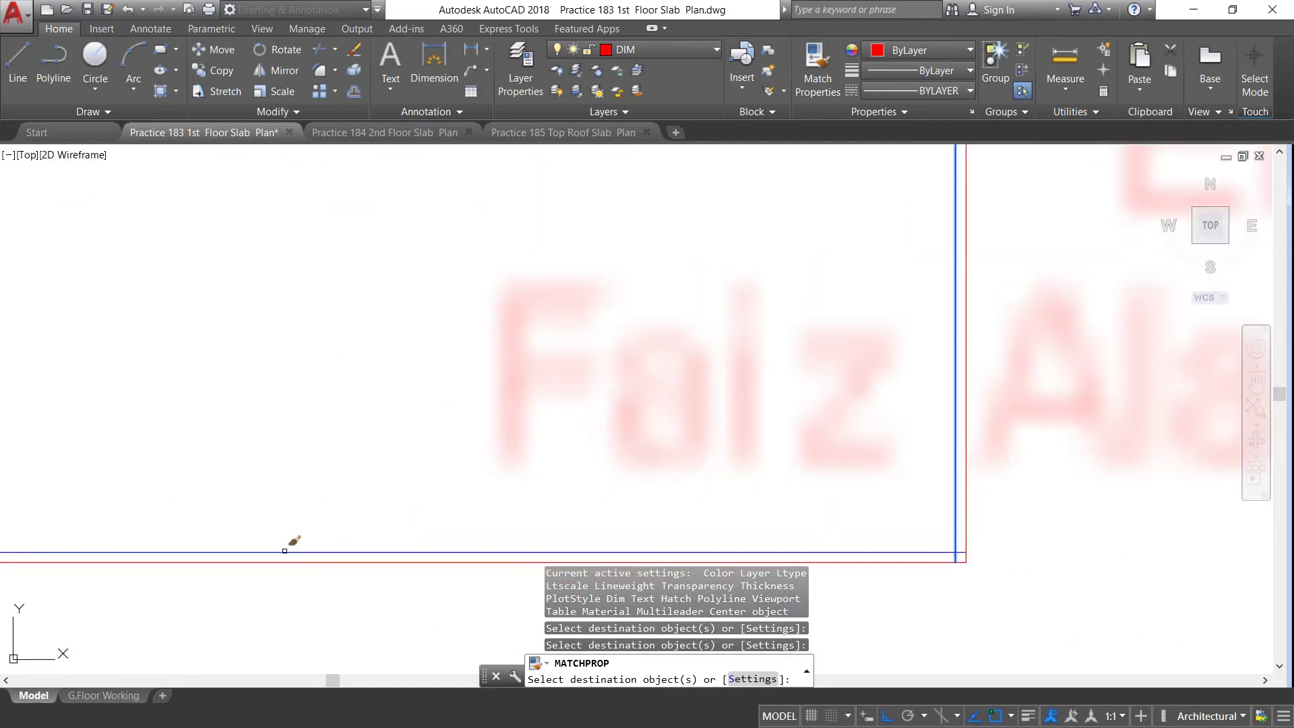
{"action": "right_click", "coordinate": [314, 506]}
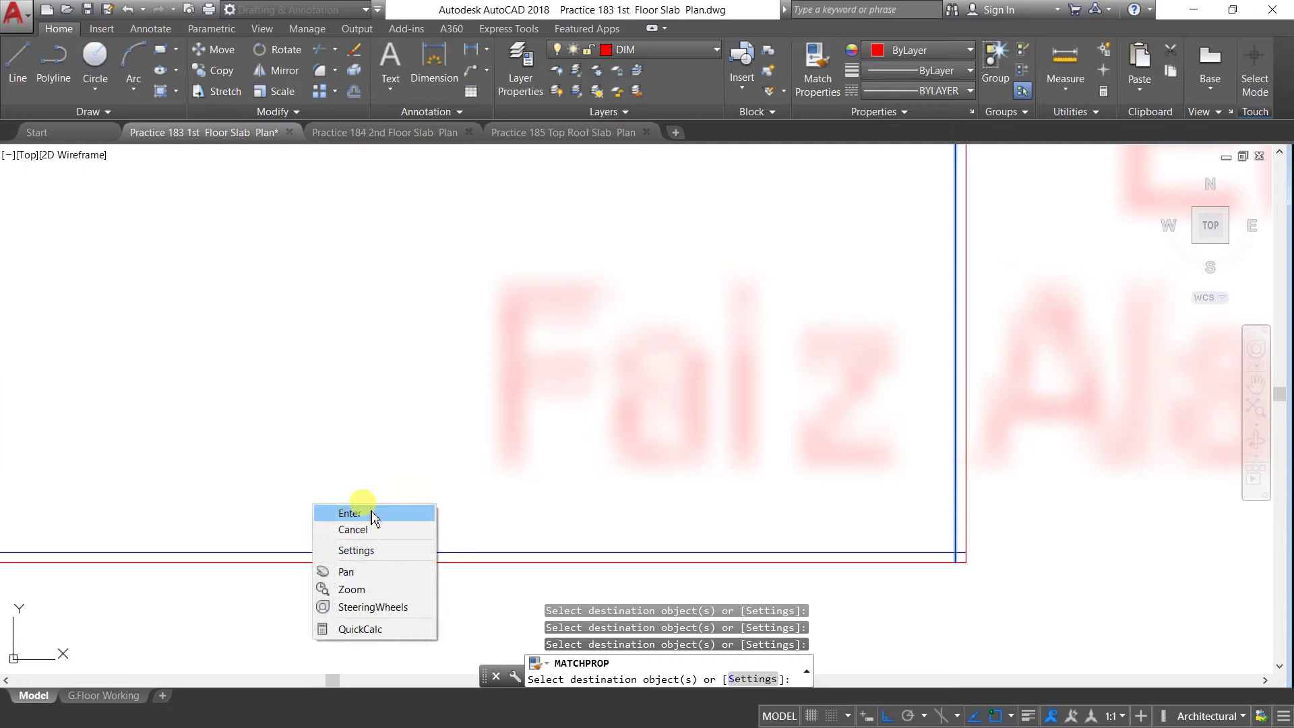
{"action": "left_click", "coordinate": [371, 515]}
{"action": "scroll", "coordinate": [404, 498], "scroll_direction": "down", "scroll_amount": 2}
{"action": "scroll", "coordinate": [413, 495], "scroll_direction": "down", "scroll_amount": 2}
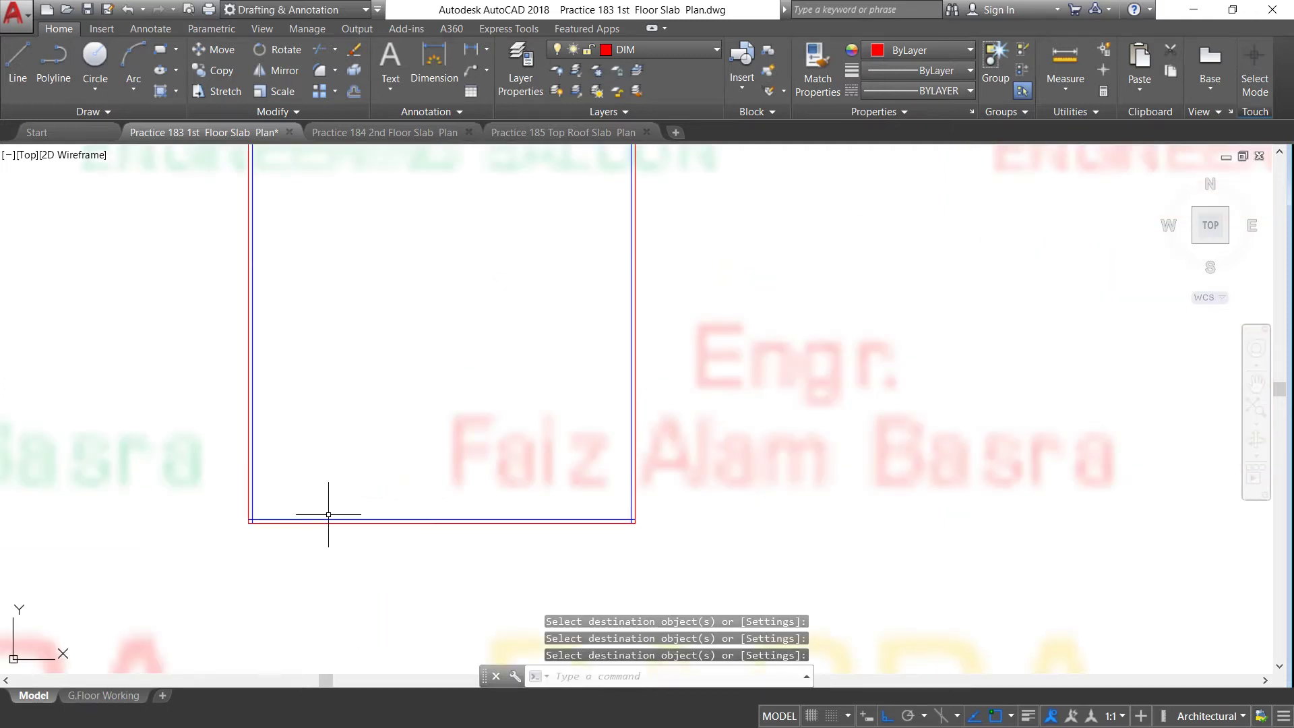
{"action": "scroll", "coordinate": [329, 514], "scroll_direction": "up", "scroll_amount": 2}
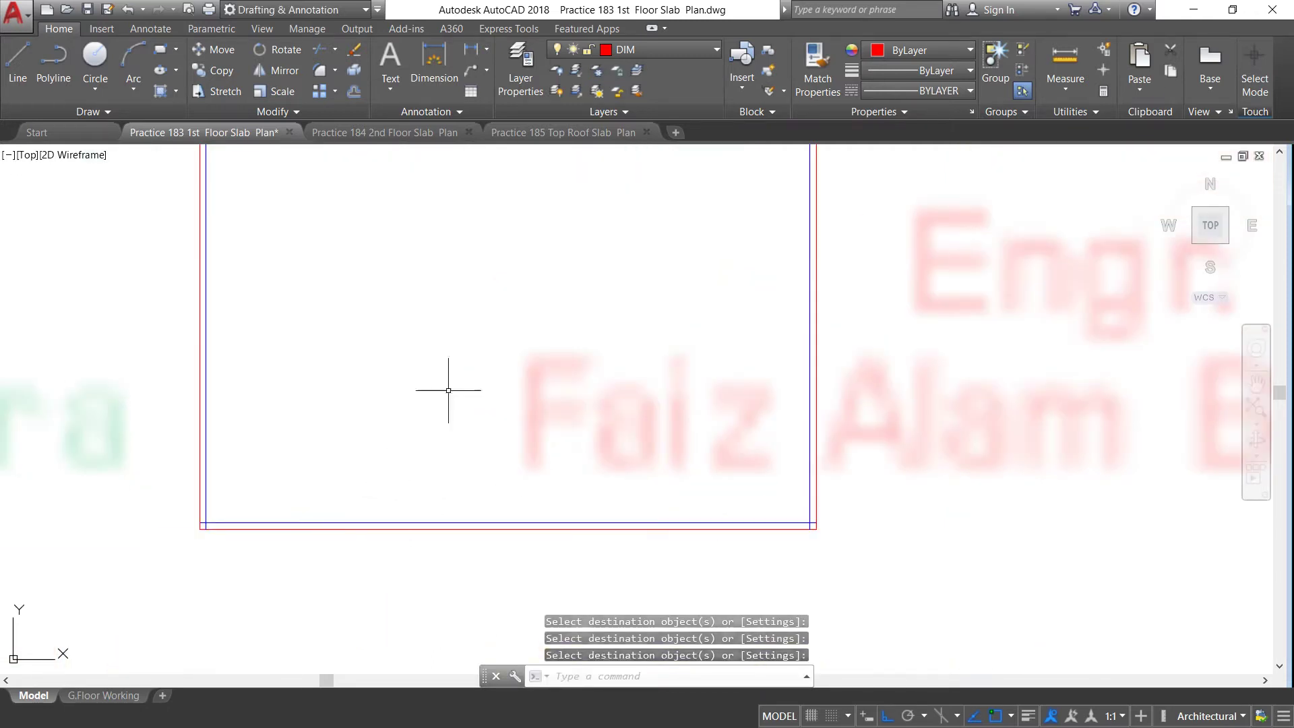
Dimension the rectangle's bottom edge between its lower corners as 7'-10".
{"action": "left_click", "coordinate": [469, 51]}
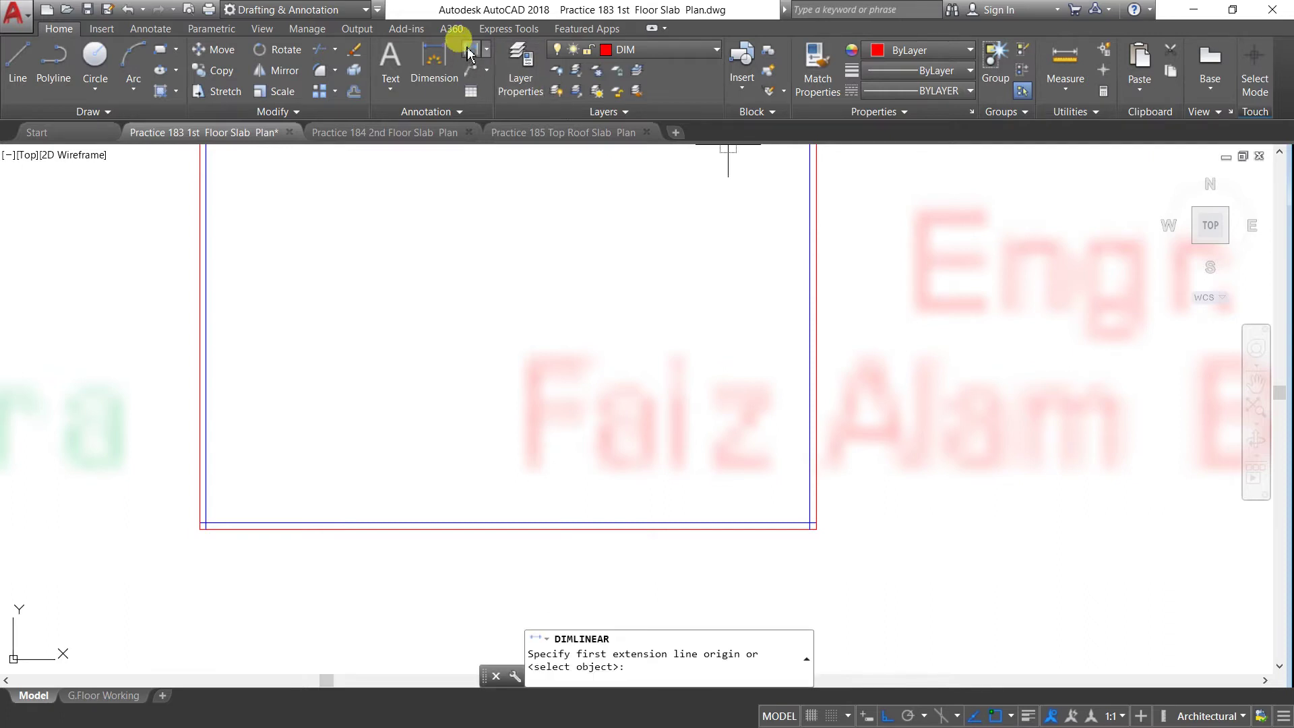
{"action": "left_click", "coordinate": [205, 522]}
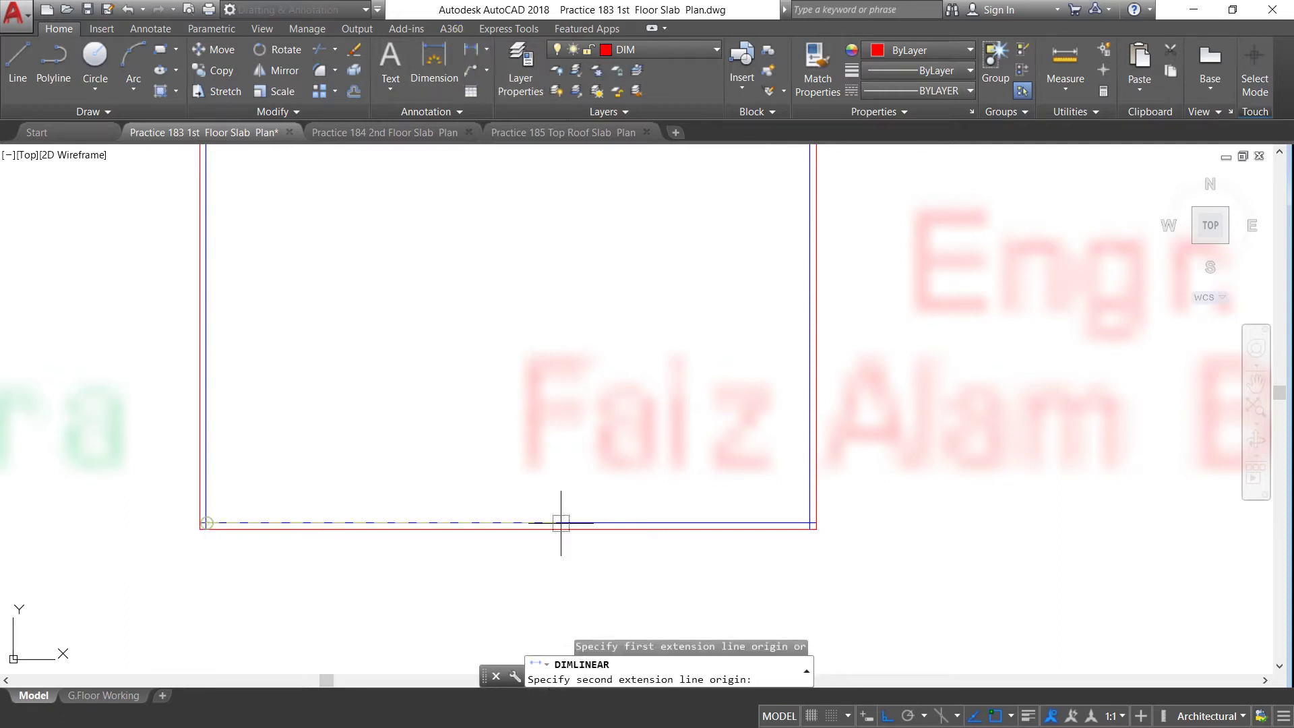
{"action": "left_click", "coordinate": [809, 522]}
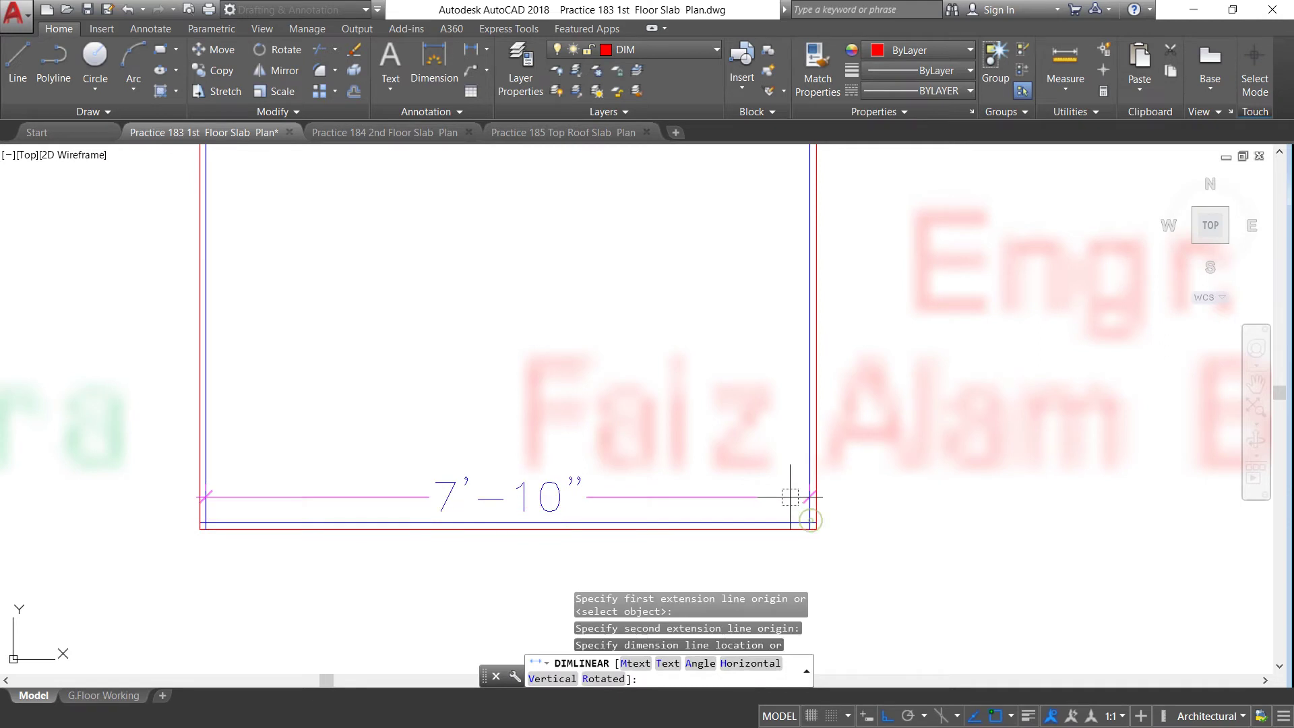
{"action": "left_click", "coordinate": [788, 487]}
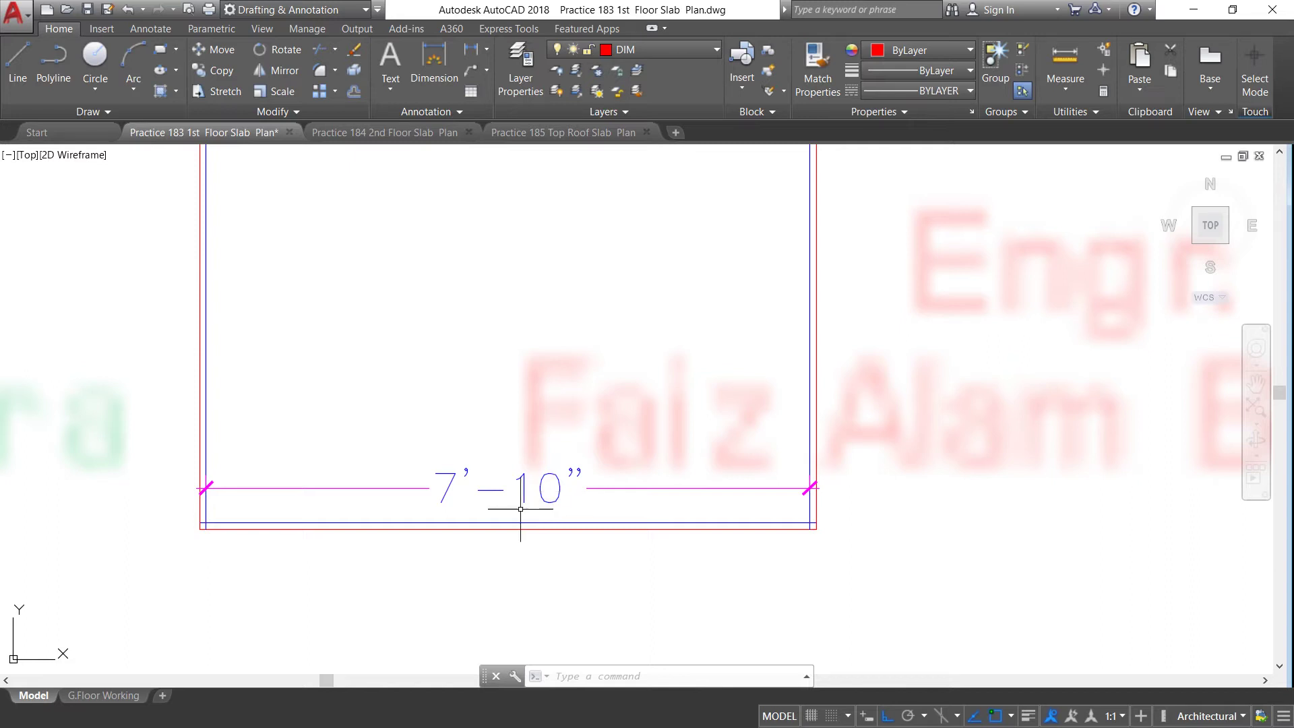
{"action": "scroll", "coordinate": [412, 484], "scroll_direction": "down", "scroll_amount": 2}
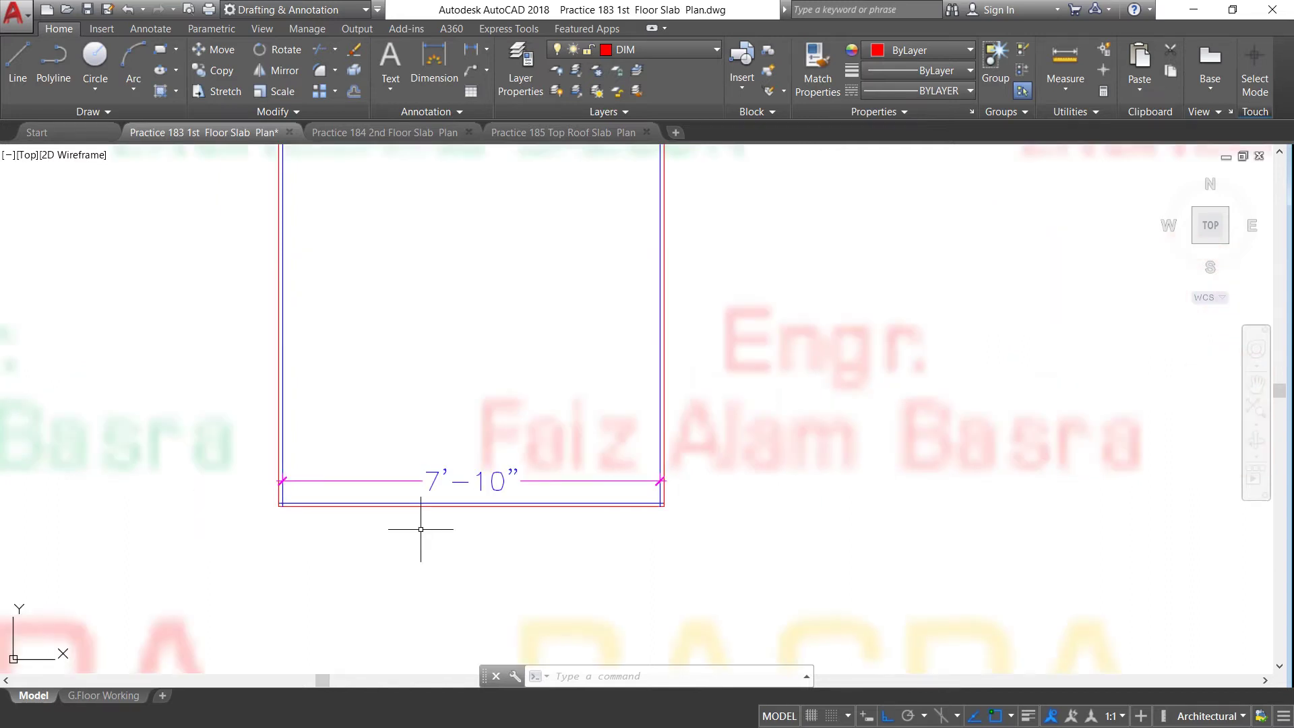
{"action": "scroll", "coordinate": [424, 541], "scroll_direction": "up", "scroll_amount": 2}
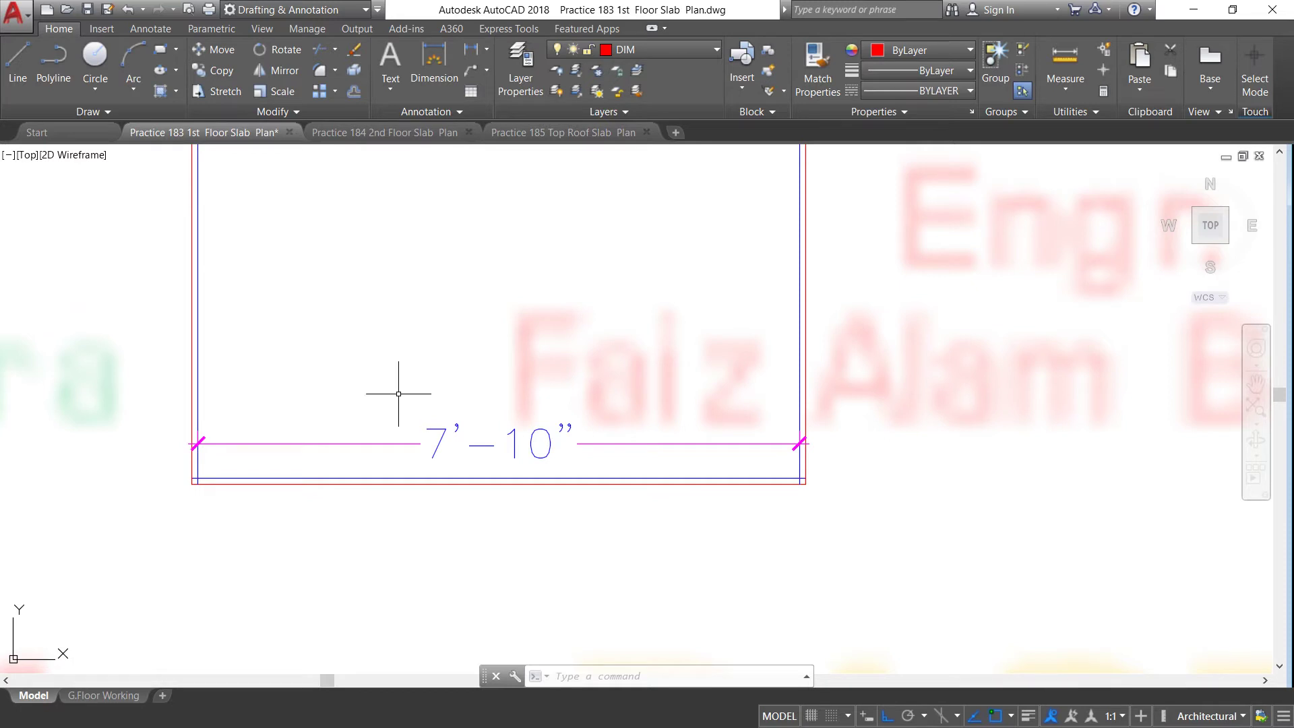
{"action": "scroll", "coordinate": [431, 503], "scroll_direction": "up", "scroll_amount": 2}
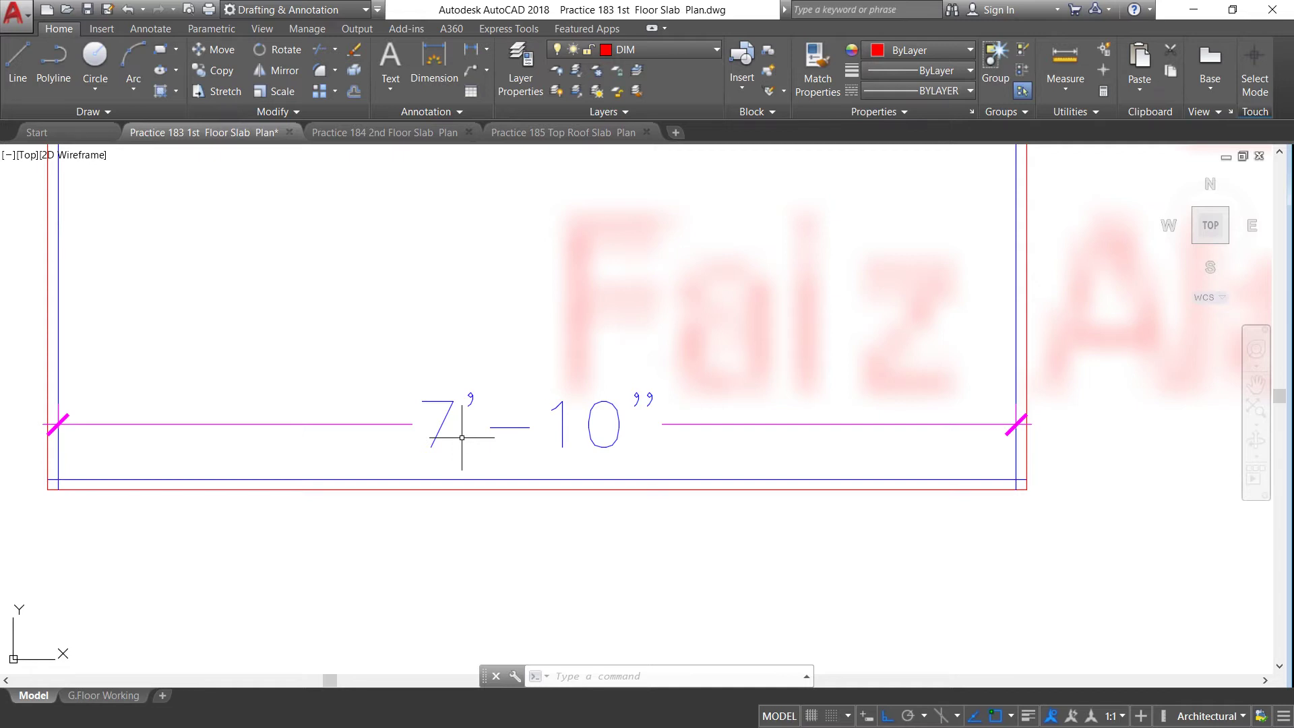
Offset the inner right line repeatedly at 12" spacing to fill the strip with vertical bars.
{"action": "left_click", "coordinate": [351, 91]}
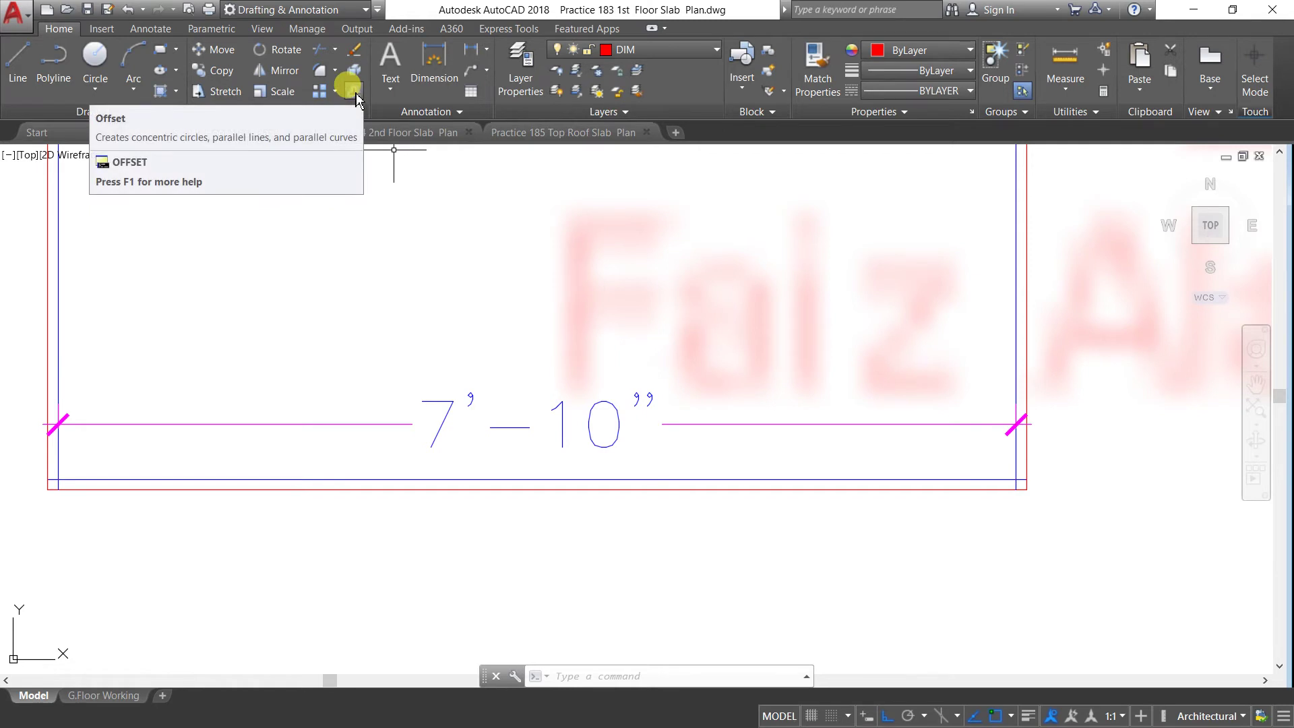
{"action": "left_click", "coordinate": [355, 98]}
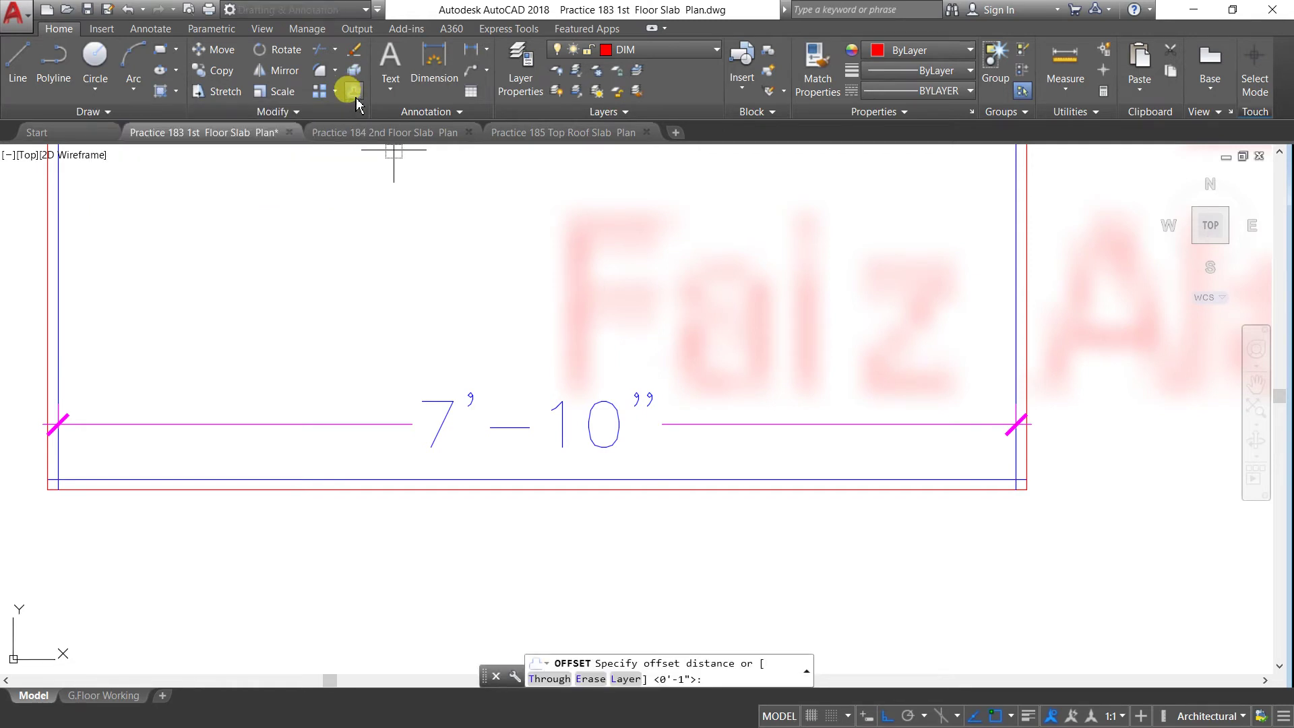
{"action": "type", "text": "12"}
{"action": "key", "text": "Return"}
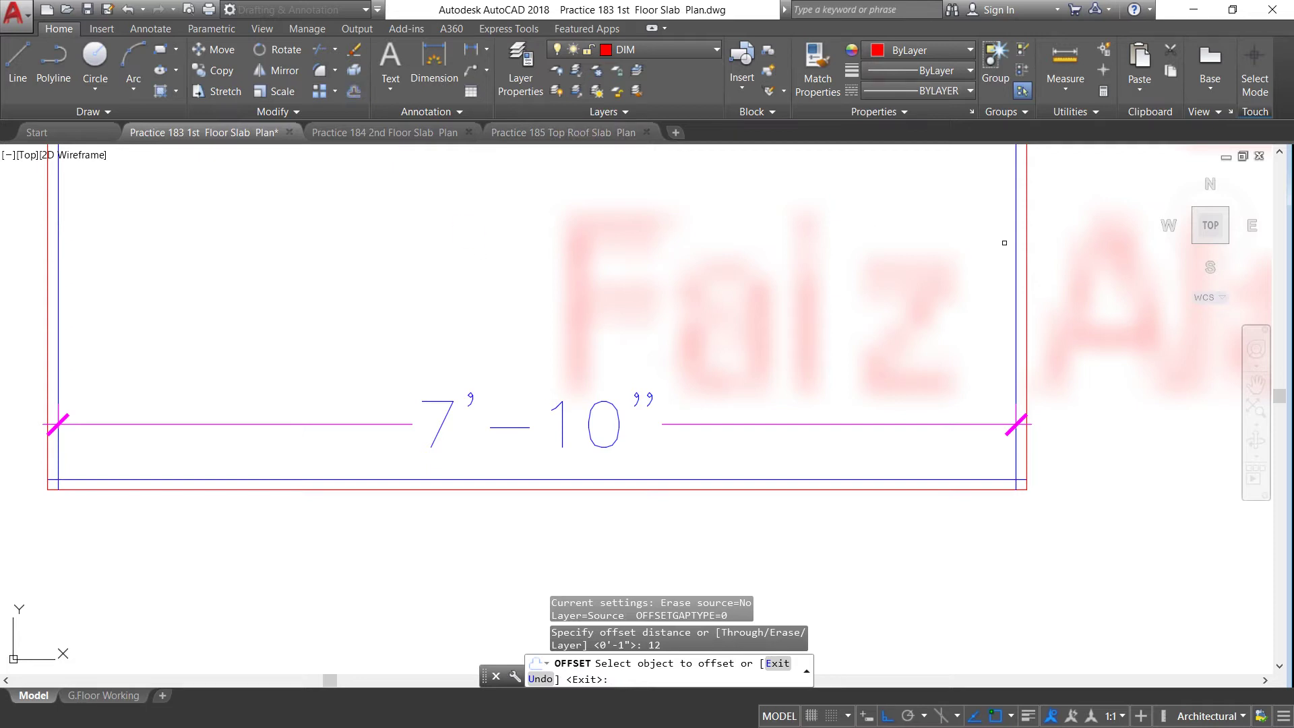
{"action": "left_click", "coordinate": [1014, 244]}
{"action": "left_click", "coordinate": [875, 246]}
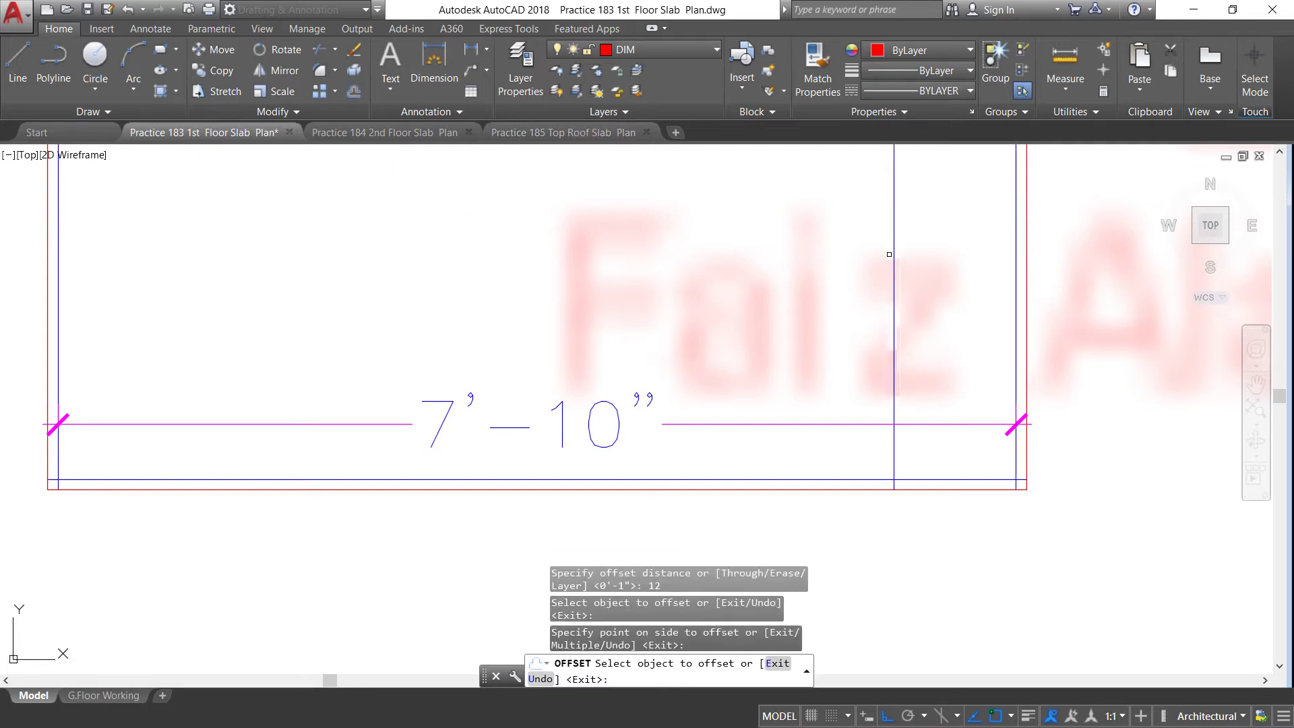
{"action": "left_click", "coordinate": [894, 253]}
{"action": "left_click", "coordinate": [836, 254]}
{"action": "left_click", "coordinate": [771, 253]}
{"action": "left_click", "coordinate": [661, 256]}
{"action": "left_click", "coordinate": [650, 256]}
{"action": "left_click", "coordinate": [569, 257]}
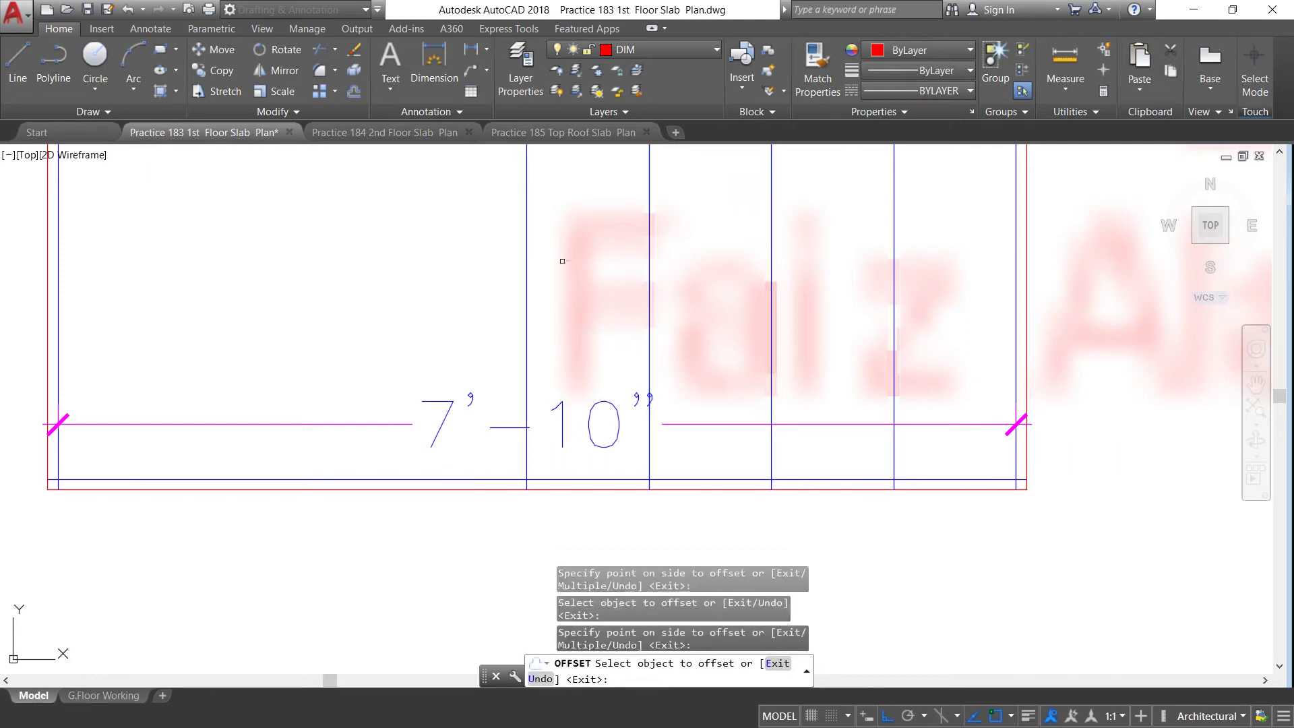
{"action": "left_click", "coordinate": [526, 261]}
{"action": "left_click", "coordinate": [413, 264]}
{"action": "left_click", "coordinate": [406, 265]}
{"action": "left_click", "coordinate": [282, 270]}
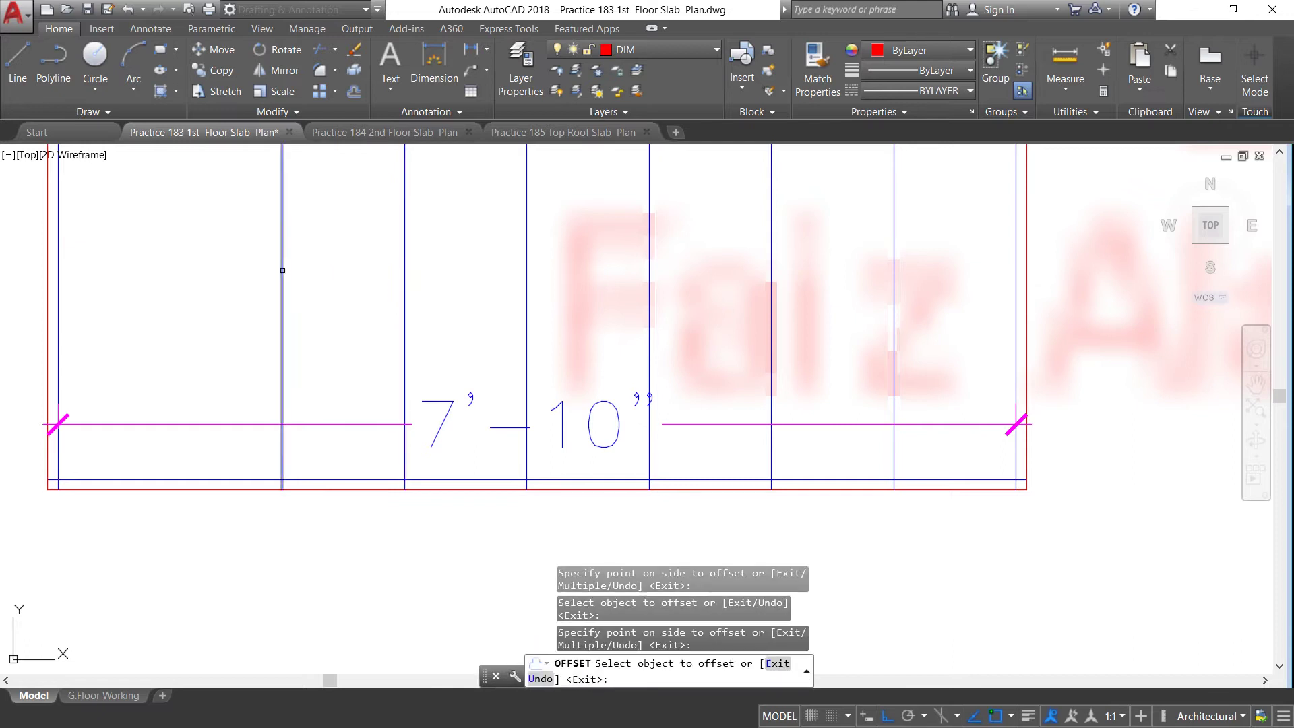
{"action": "left_click", "coordinate": [232, 271]}
{"action": "left_click", "coordinate": [162, 274]}
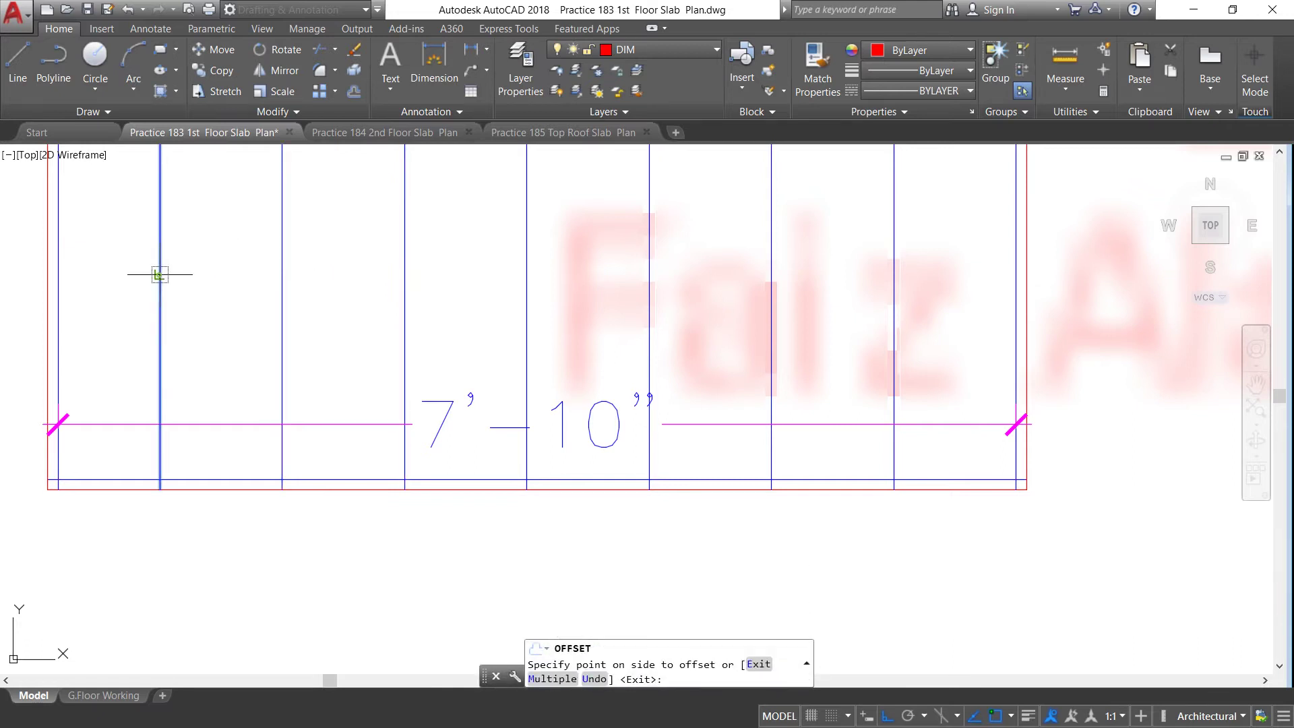
{"action": "right_click", "coordinate": [177, 273]}
{"action": "left_click", "coordinate": [208, 289]}
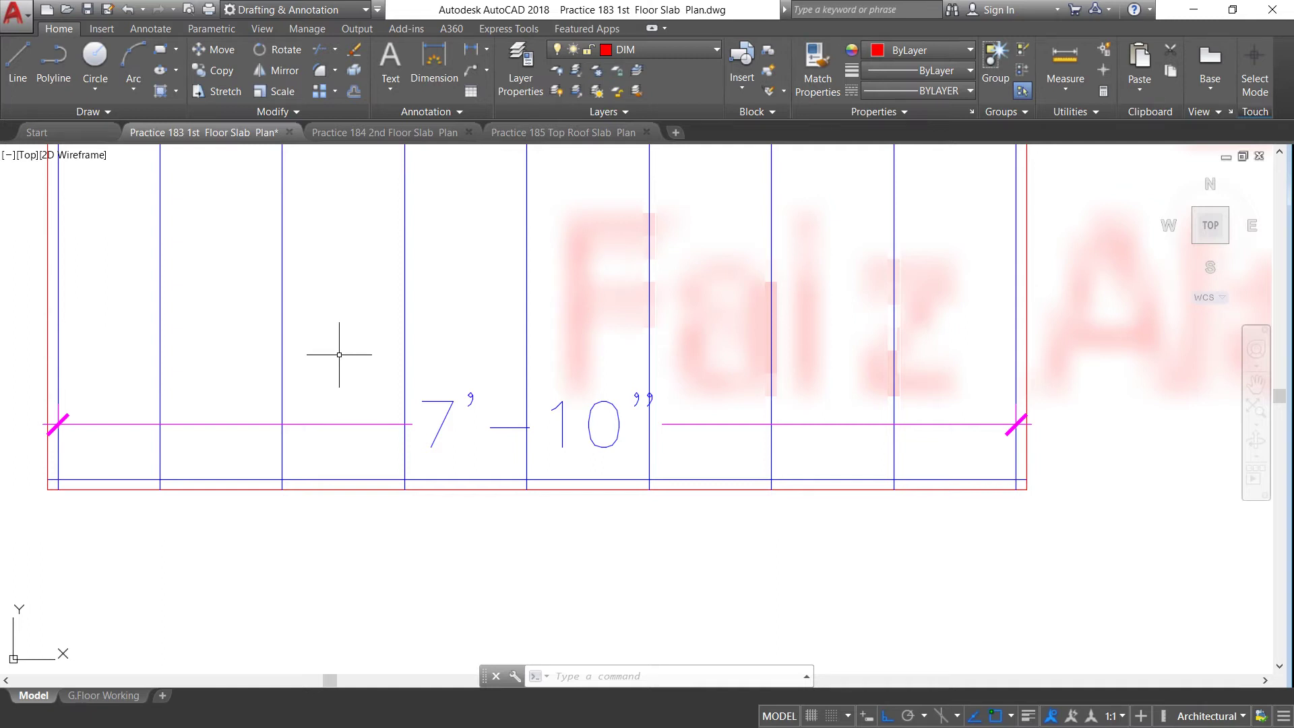
{"action": "left_click", "coordinate": [1148, 288]}
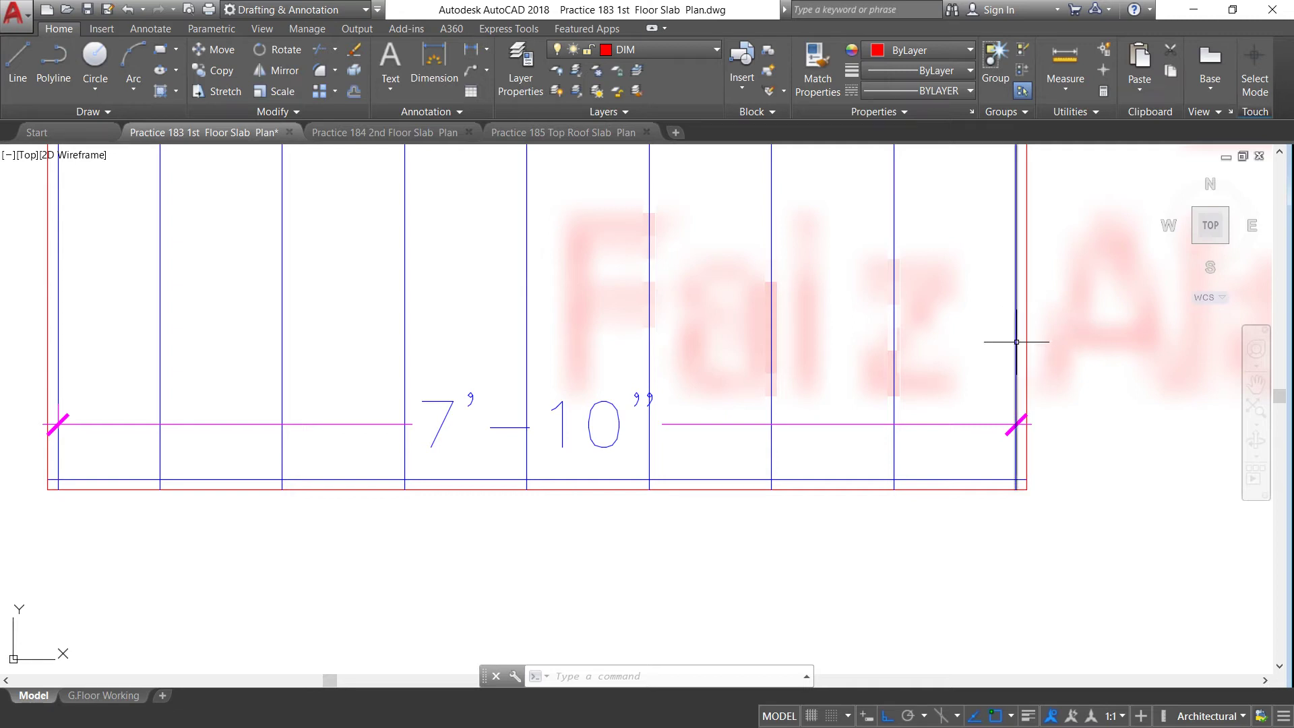
Zoom out to the full plan, then in on the left panels' #3@12" bars and 2' extension.
{"action": "scroll", "coordinate": [586, 458], "scroll_direction": "down", "scroll_amount": 2}
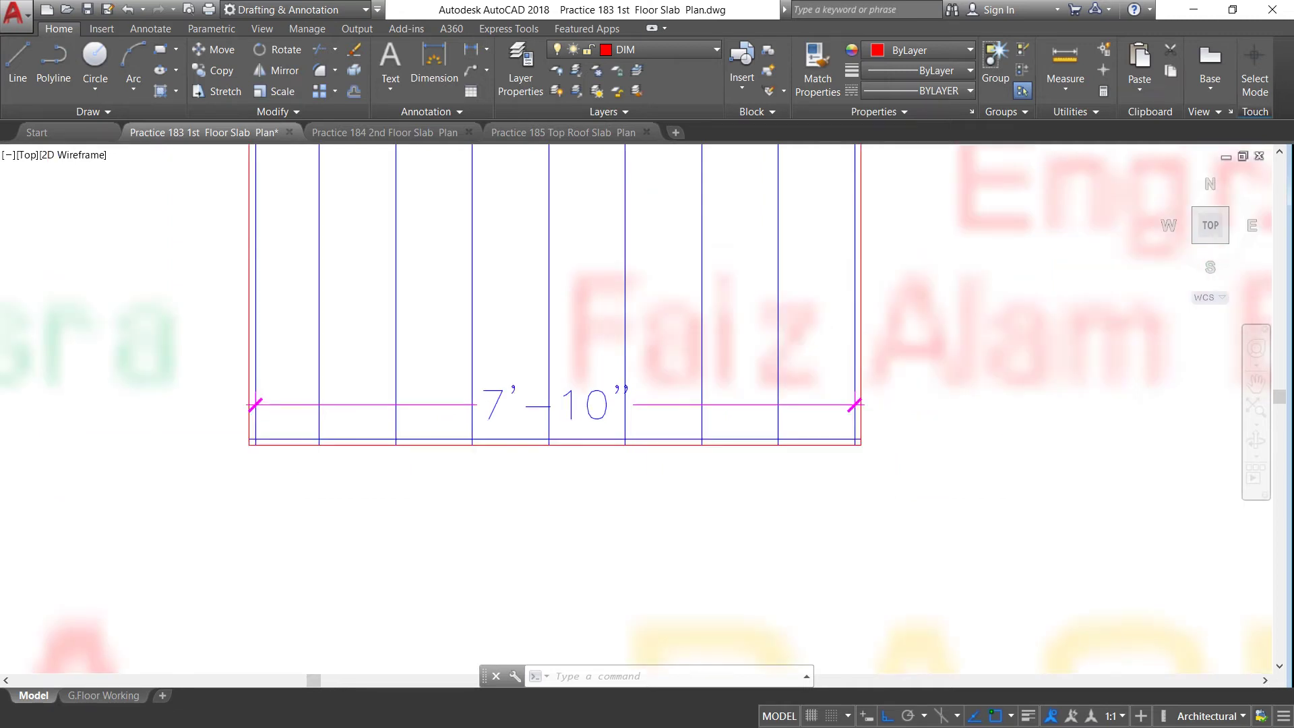
{"action": "scroll", "coordinate": [513, 397], "scroll_direction": "down", "scroll_amount": 5}
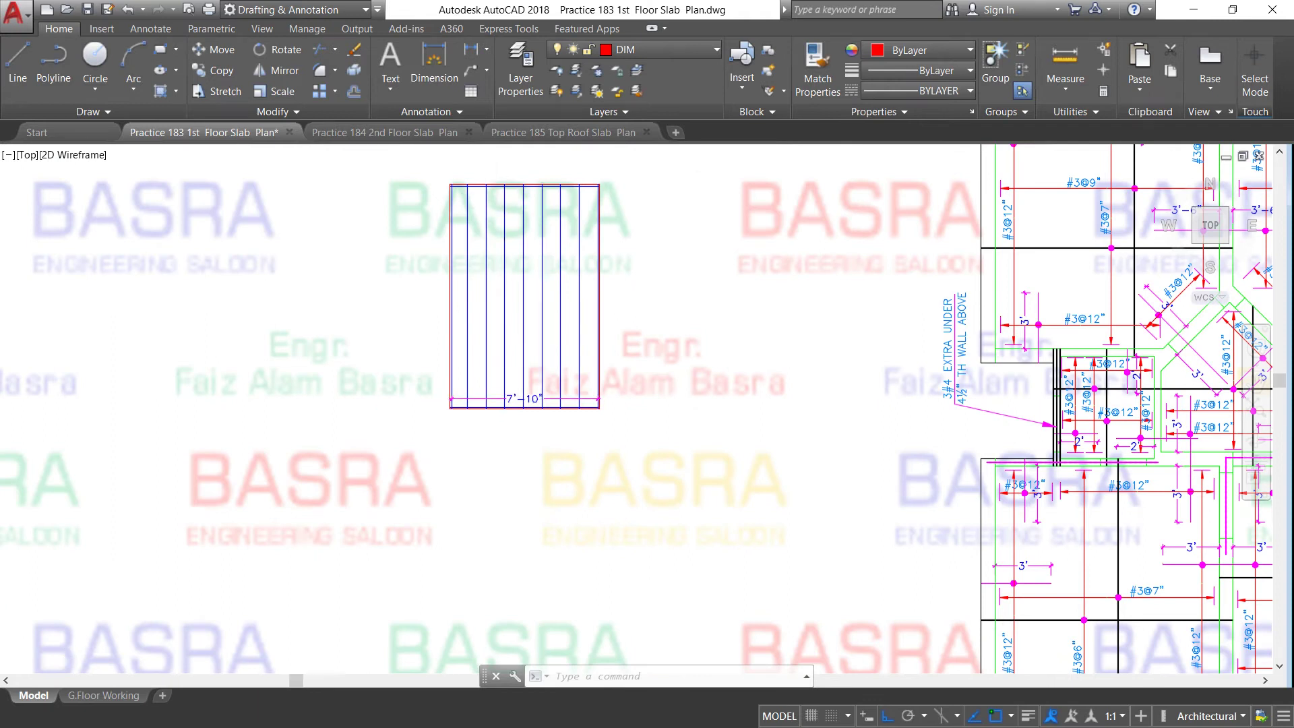
{"action": "scroll", "coordinate": [492, 189], "scroll_direction": "up", "scroll_amount": 4}
{"action": "scroll", "coordinate": [486, 328], "scroll_direction": "down", "scroll_amount": 2}
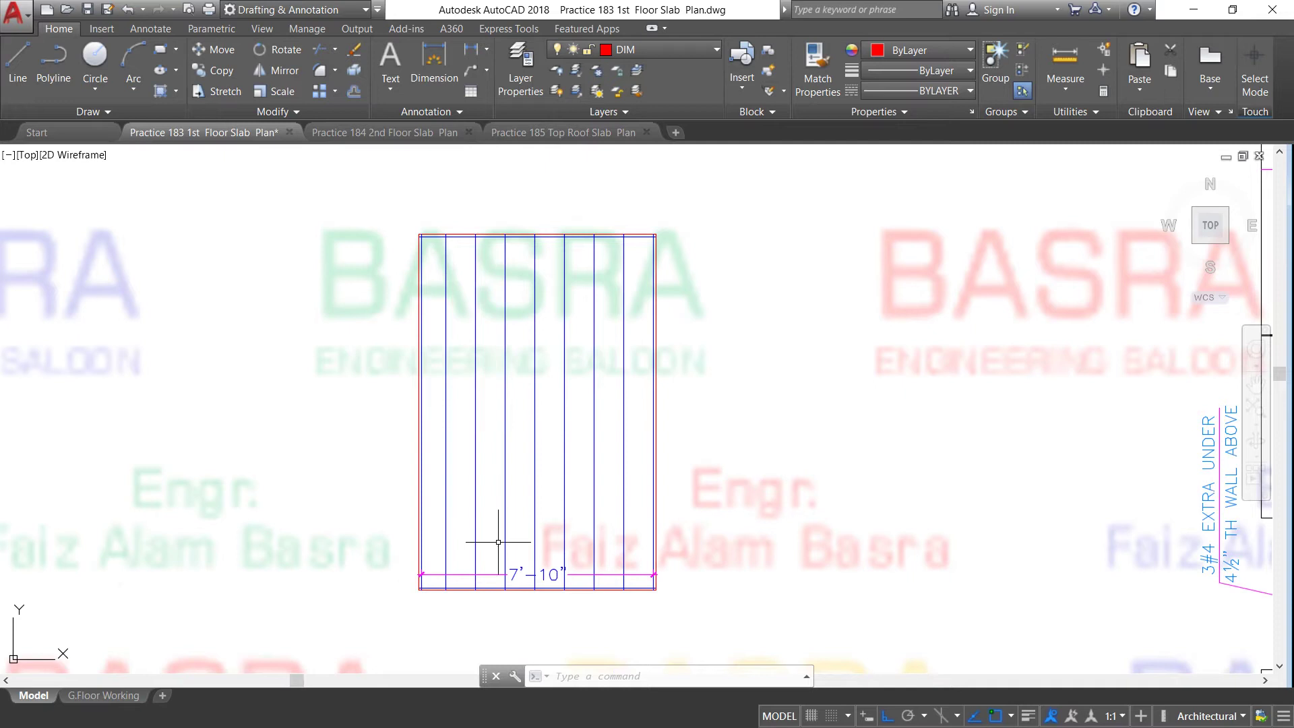
{"action": "scroll", "coordinate": [504, 227], "scroll_direction": "up", "scroll_amount": 3}
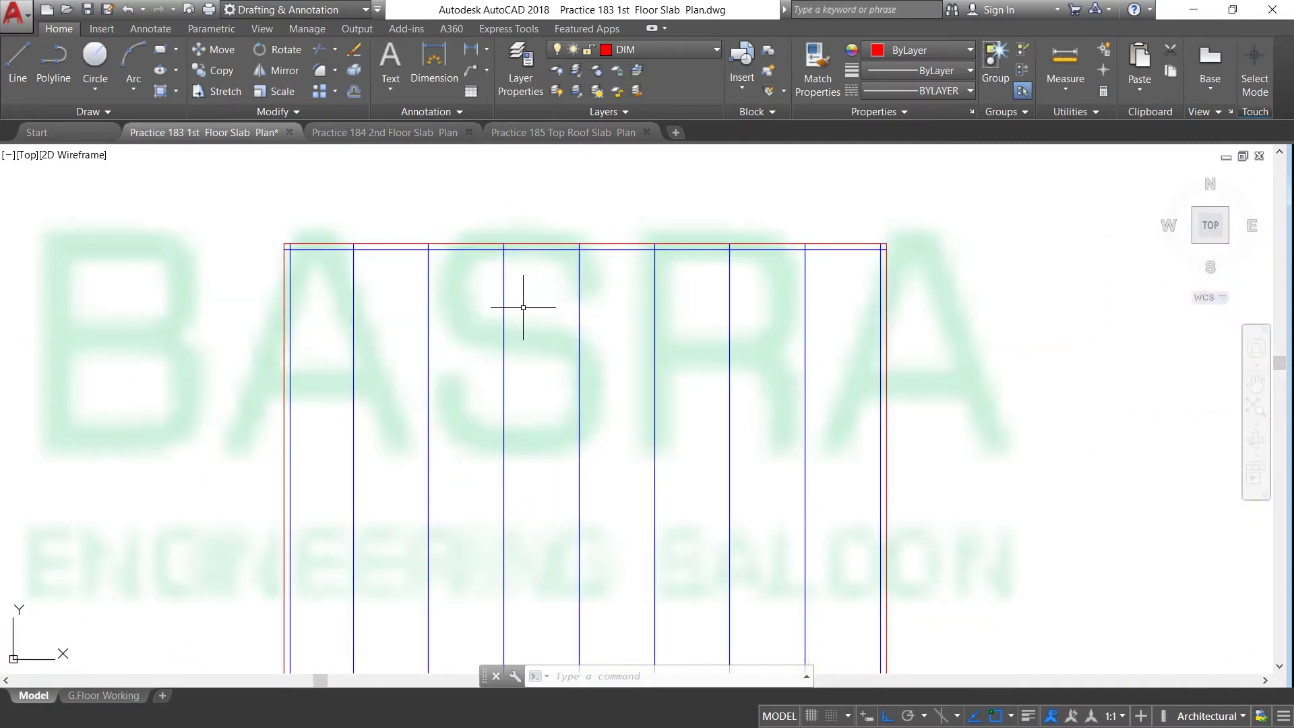
{"action": "scroll", "coordinate": [439, 299], "scroll_direction": "down", "scroll_amount": 2}
{"action": "scroll", "coordinate": [404, 296], "scroll_direction": "down", "scroll_amount": 3}
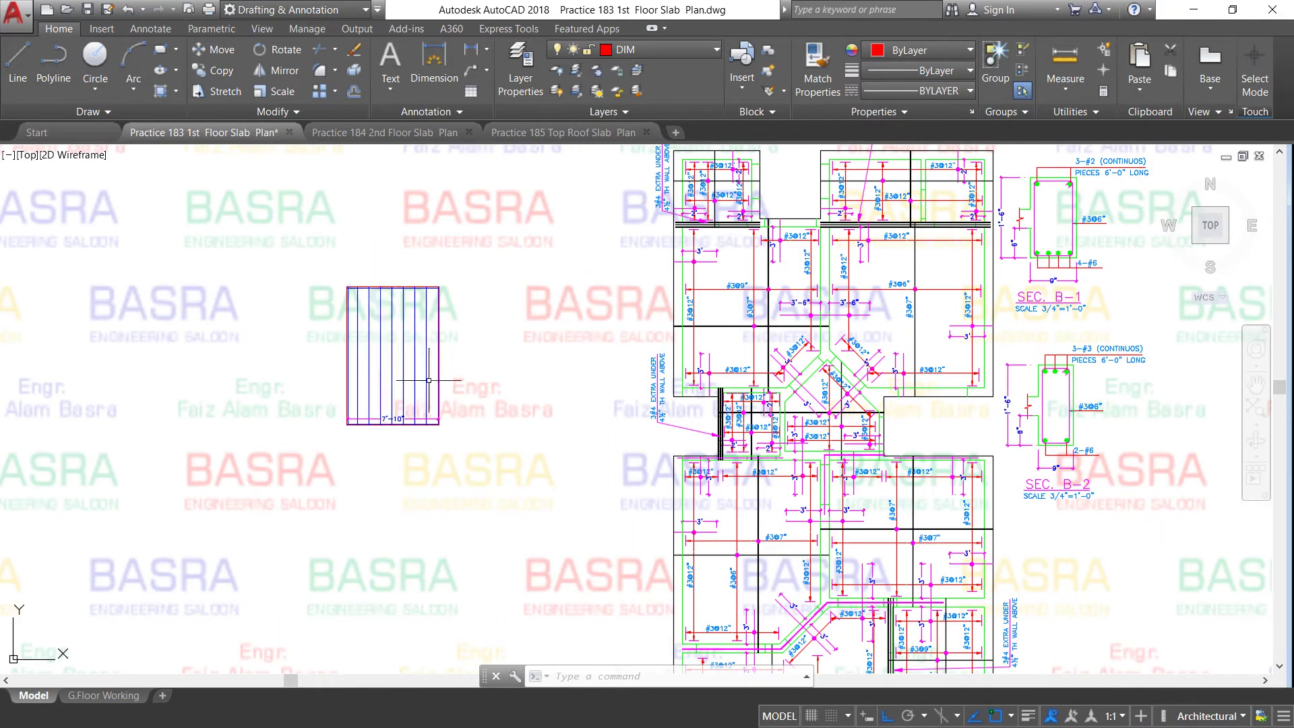
{"action": "scroll", "coordinate": [376, 404], "scroll_direction": "down", "scroll_amount": 2}
{"action": "scroll", "coordinate": [594, 247], "scroll_direction": "up", "scroll_amount": 3}
{"action": "scroll", "coordinate": [704, 270], "scroll_direction": "up", "scroll_amount": 4}
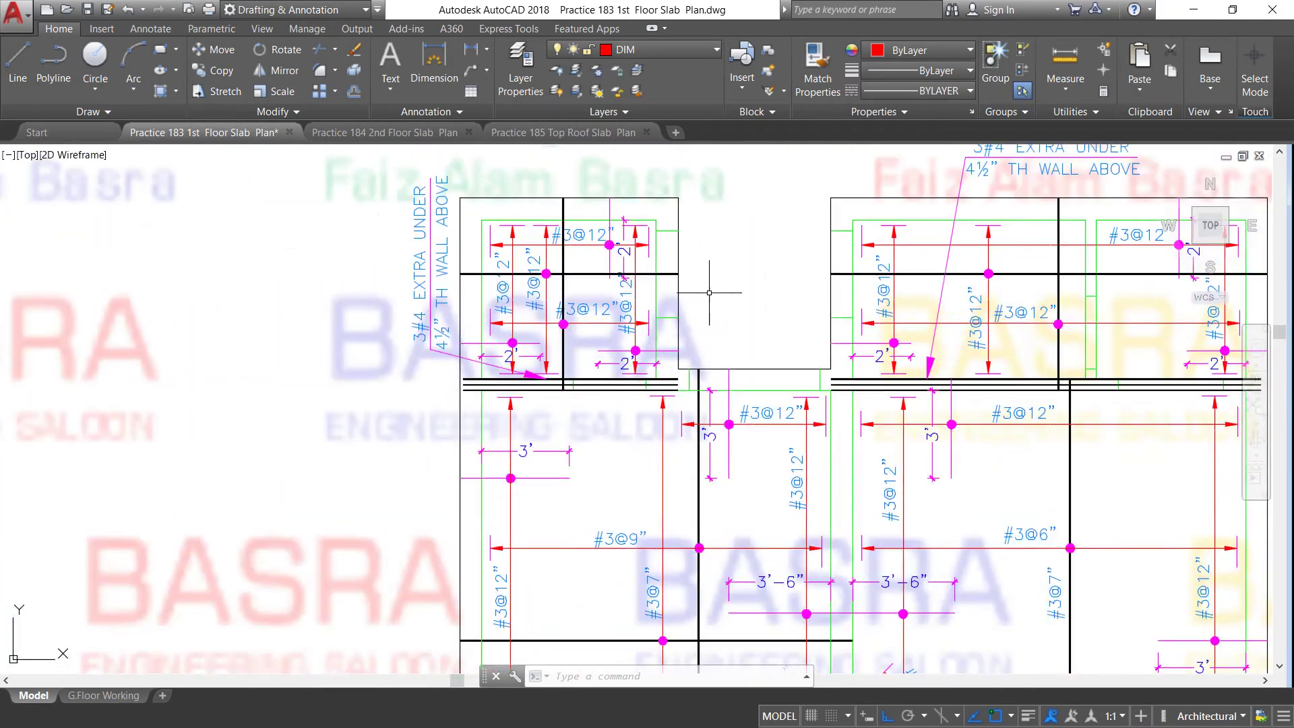
{"action": "scroll", "coordinate": [704, 265], "scroll_direction": "up", "scroll_amount": 3}
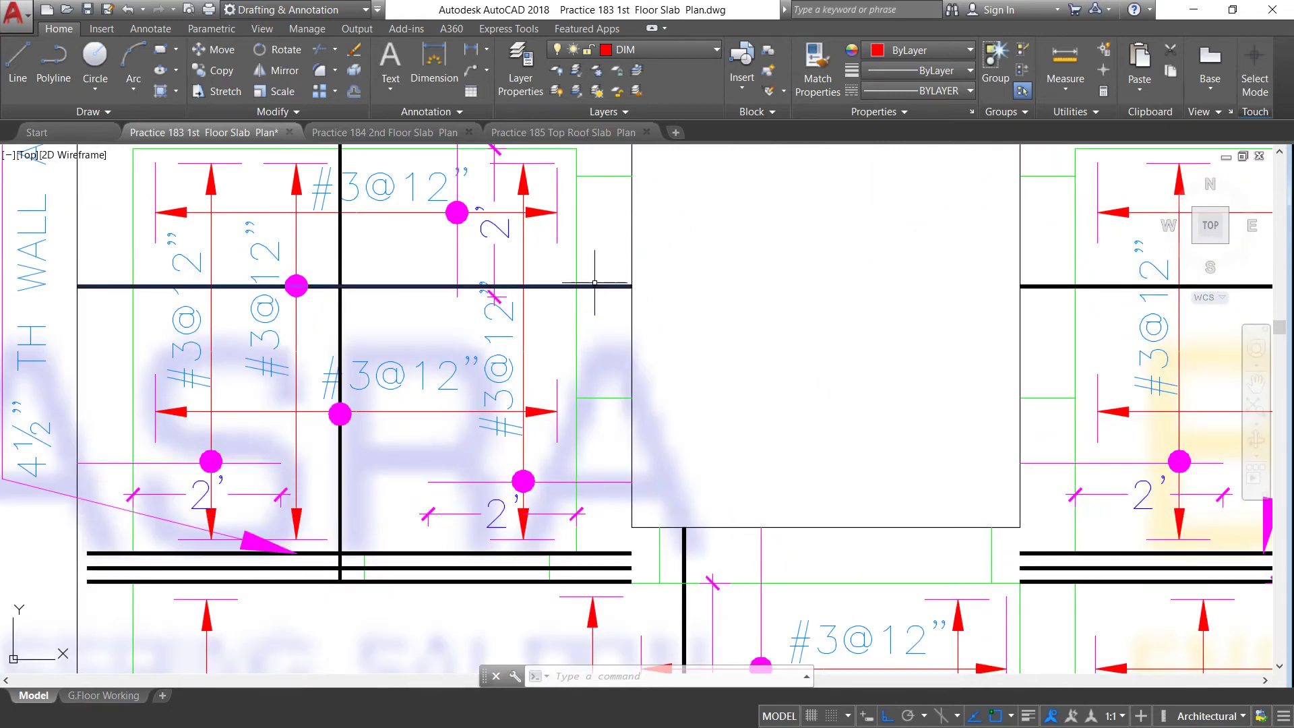
{"action": "scroll", "coordinate": [594, 284], "scroll_direction": "down", "scroll_amount": 2}
{"action": "scroll", "coordinate": [398, 206], "scroll_direction": "up", "scroll_amount": 2}
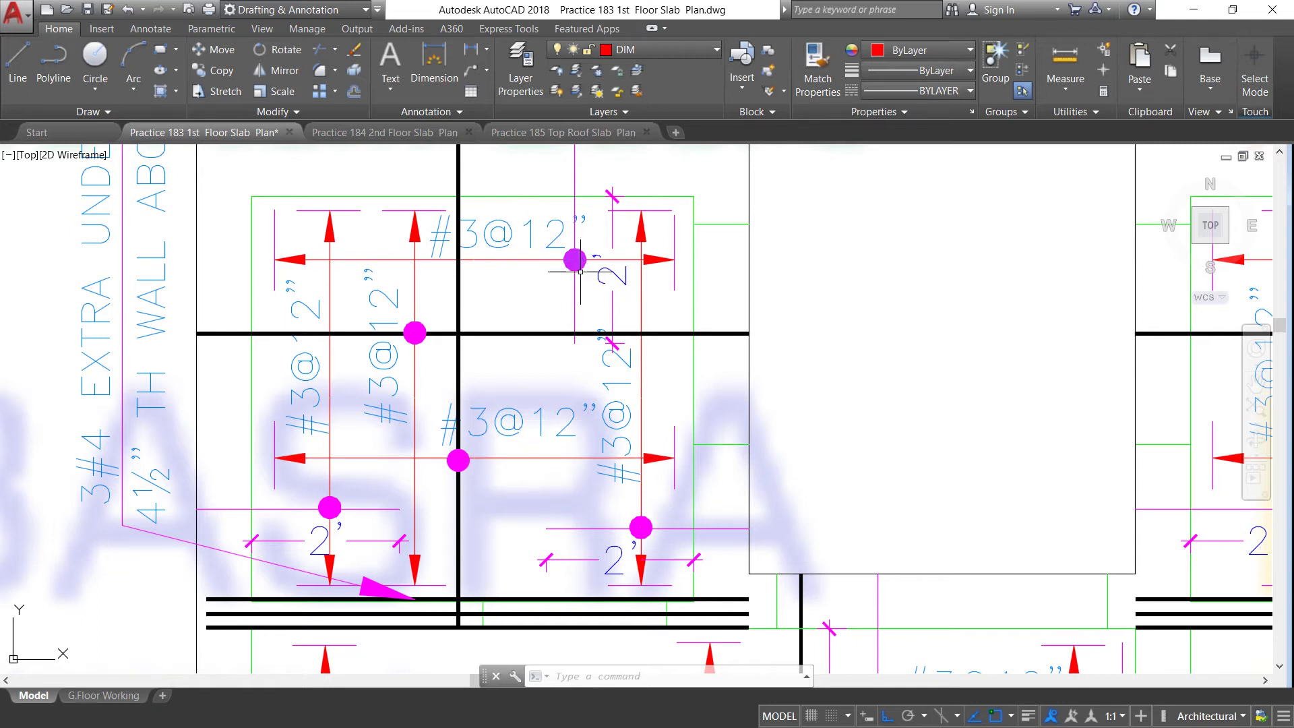
{"action": "scroll", "coordinate": [571, 307], "scroll_direction": "down", "scroll_amount": 2}
{"action": "scroll", "coordinate": [570, 252], "scroll_direction": "up", "scroll_amount": 2}
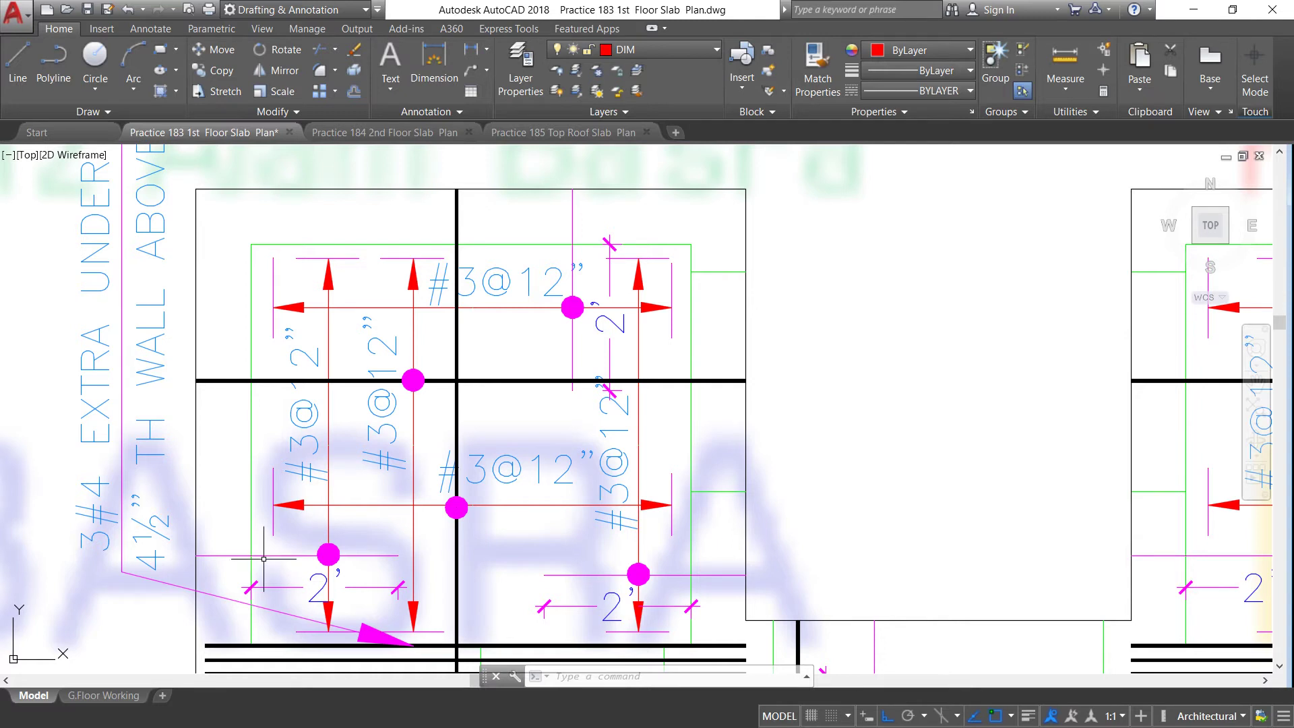
{"action": "mouse_move", "coordinate": [264, 555]}
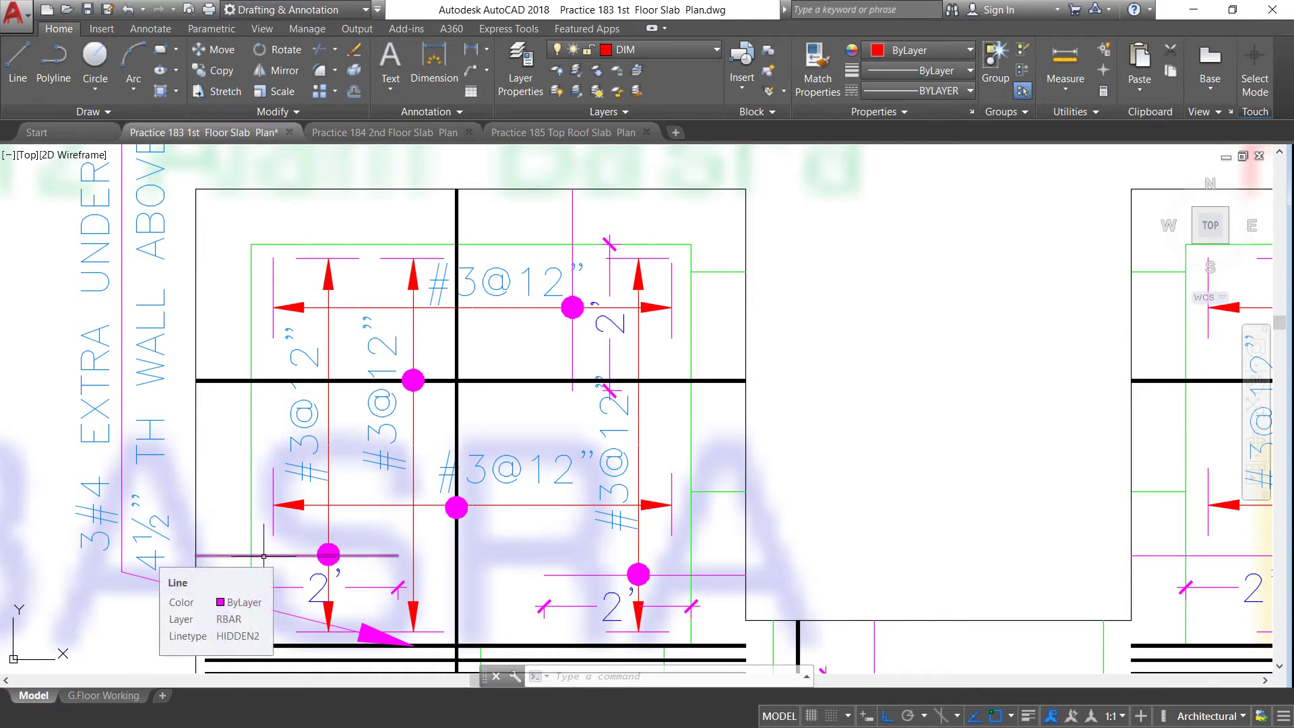
{"action": "scroll", "coordinate": [362, 299], "scroll_direction": "down", "scroll_amount": 2}
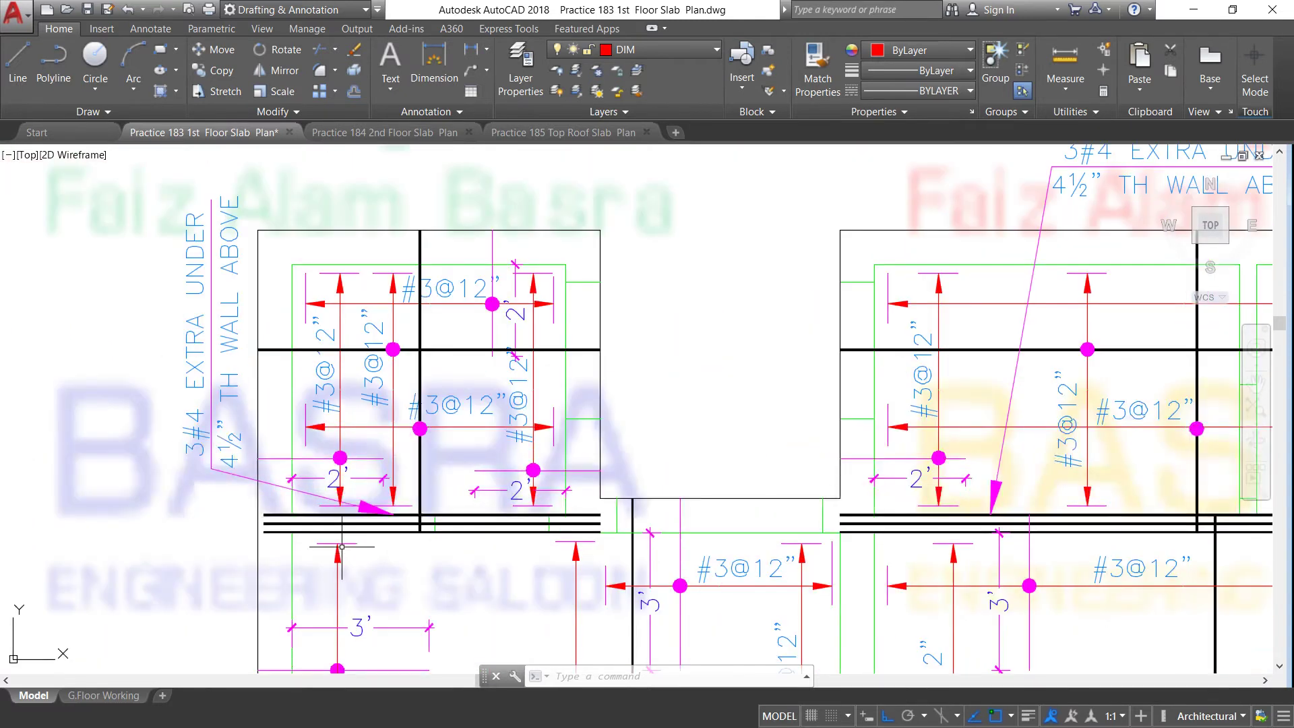
{"action": "scroll", "coordinate": [328, 436], "scroll_direction": "up", "scroll_amount": 2}
Change the short magenta rebar line above the 2' mark to the DASHED linetype.
{"action": "left_click", "coordinate": [304, 477]}
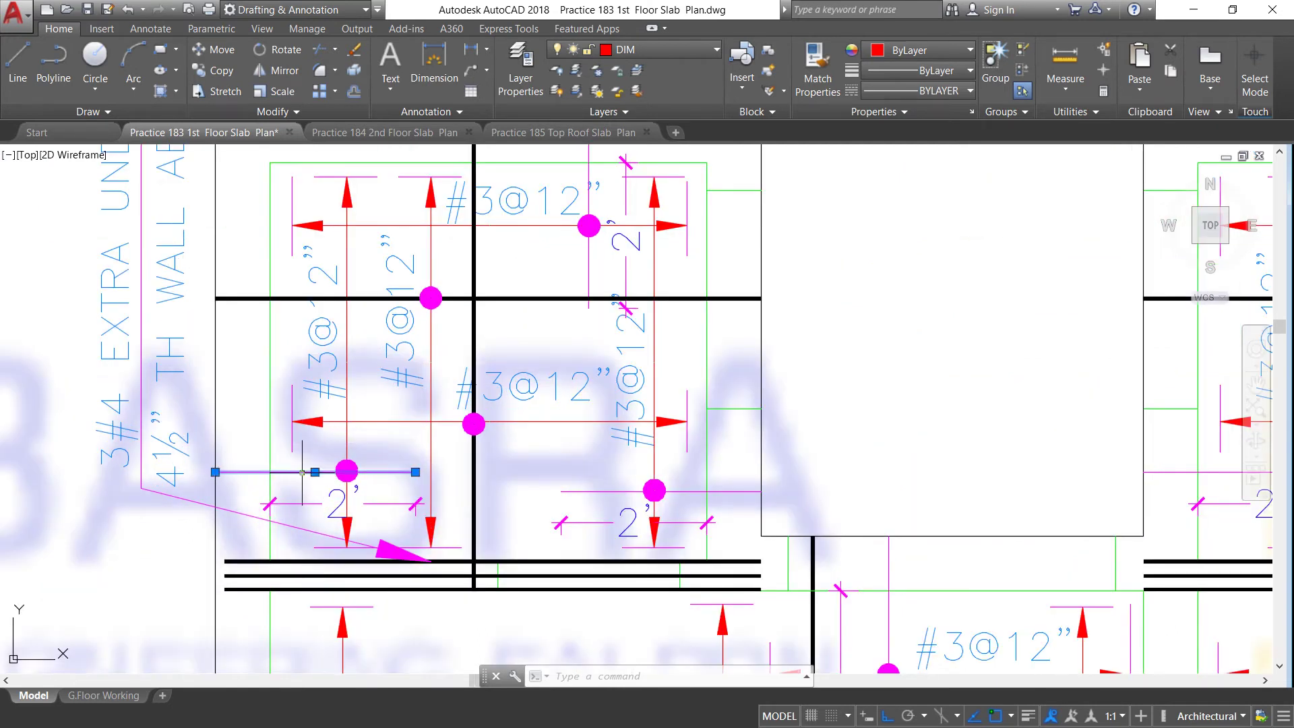
{"action": "left_click", "coordinate": [968, 90]}
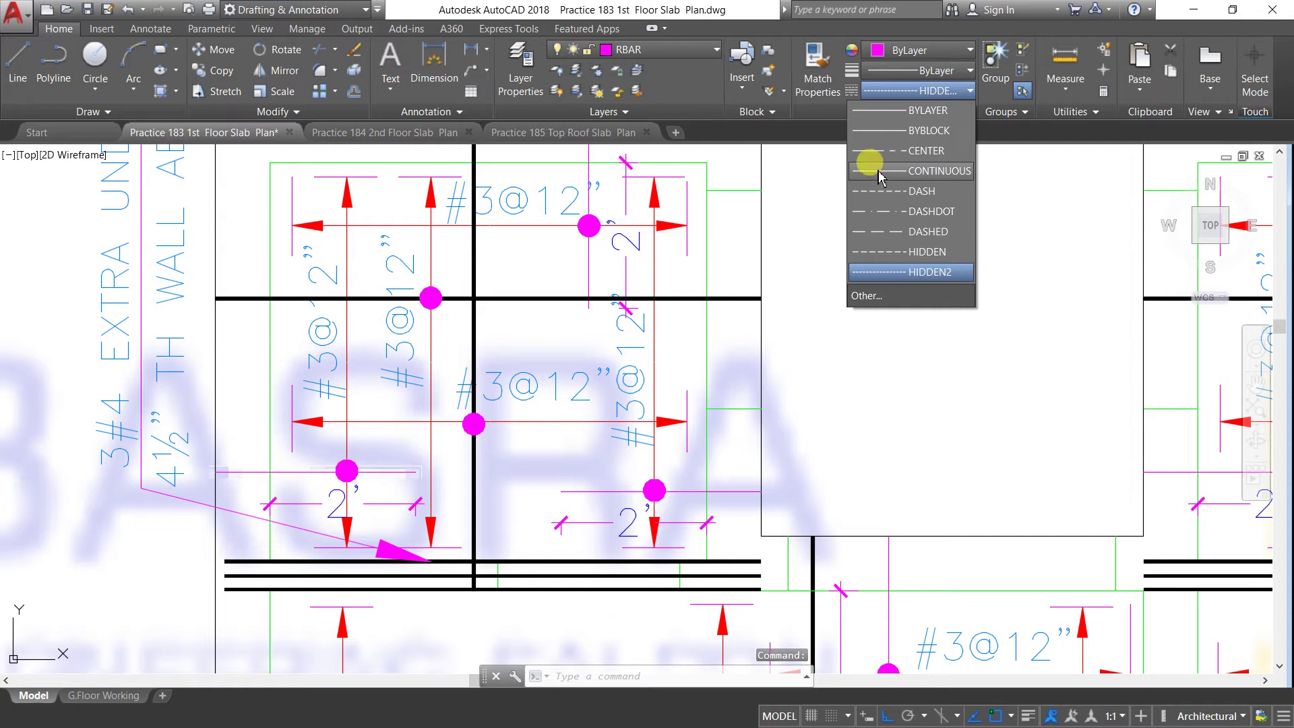
{"action": "left_click", "coordinate": [883, 231]}
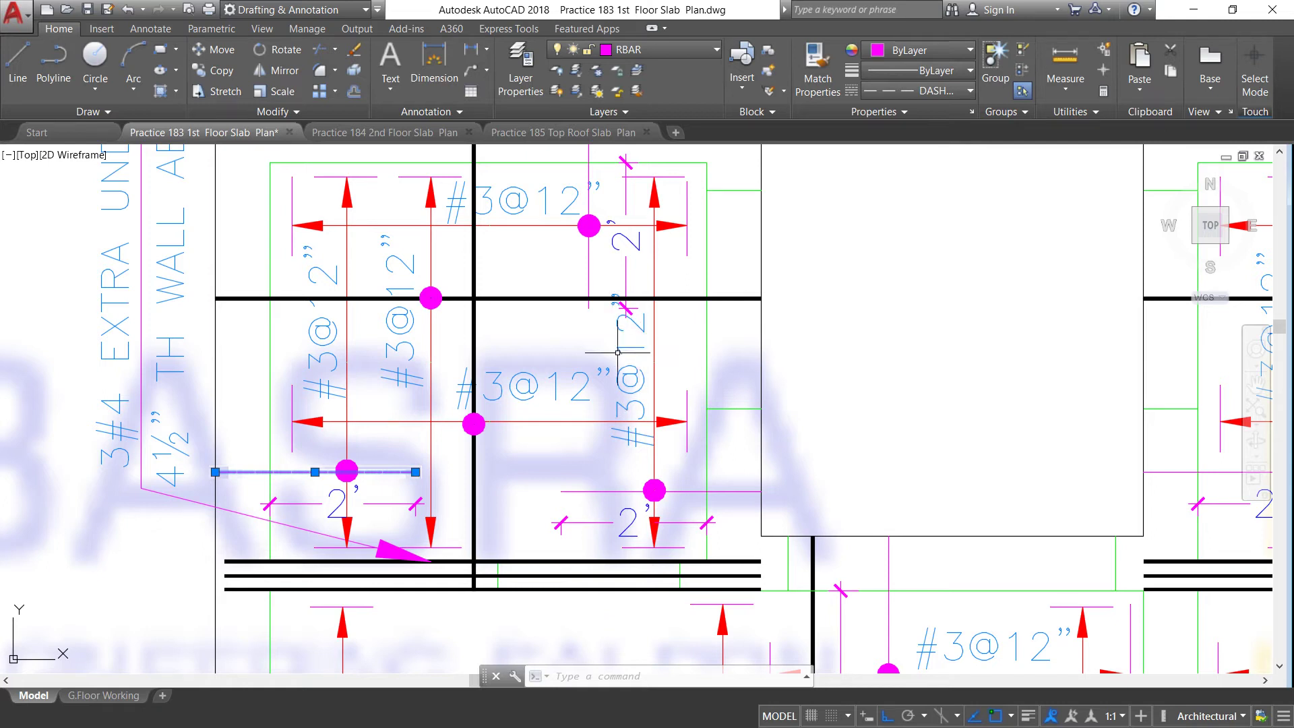
{"action": "key", "text": "Escape"}
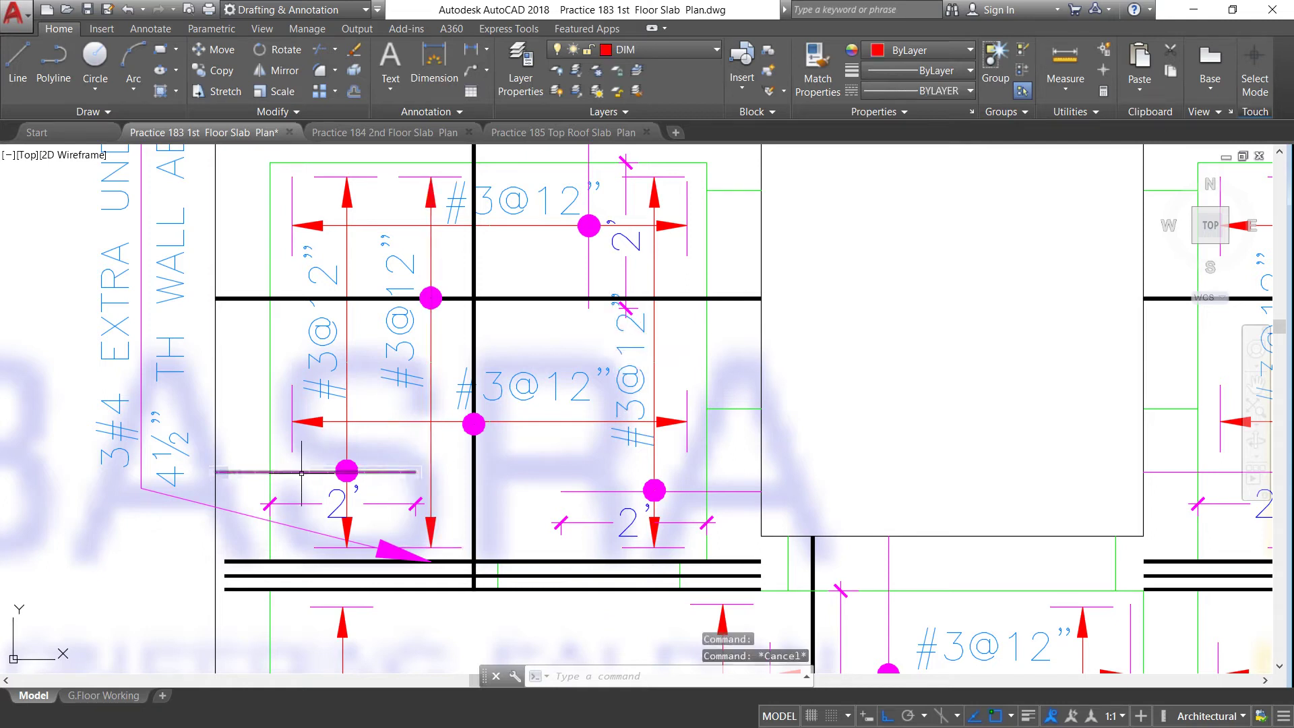
Confirm in Quick Properties that the 2'-9" RBAR line now shows DASHED.
{"action": "left_click", "coordinate": [301, 472]}
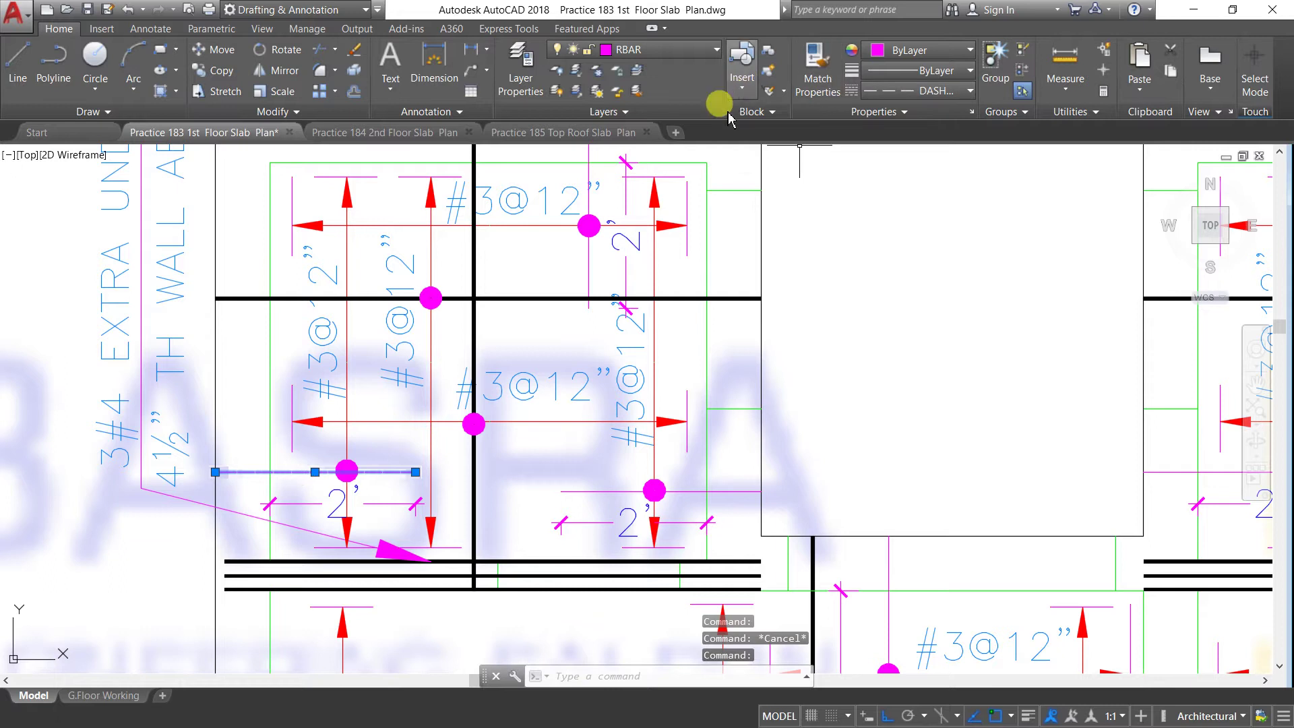
{"action": "left_click", "coordinate": [251, 471]}
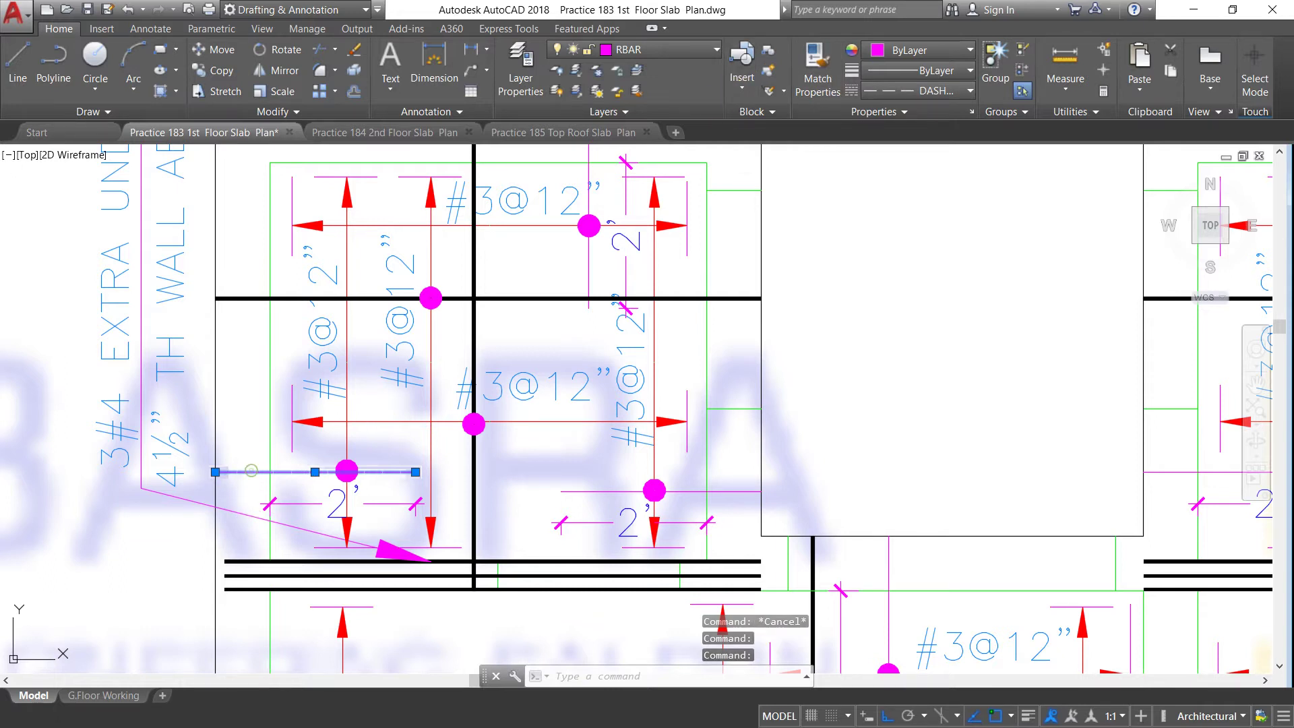
{"action": "left_click", "coordinate": [393, 385]}
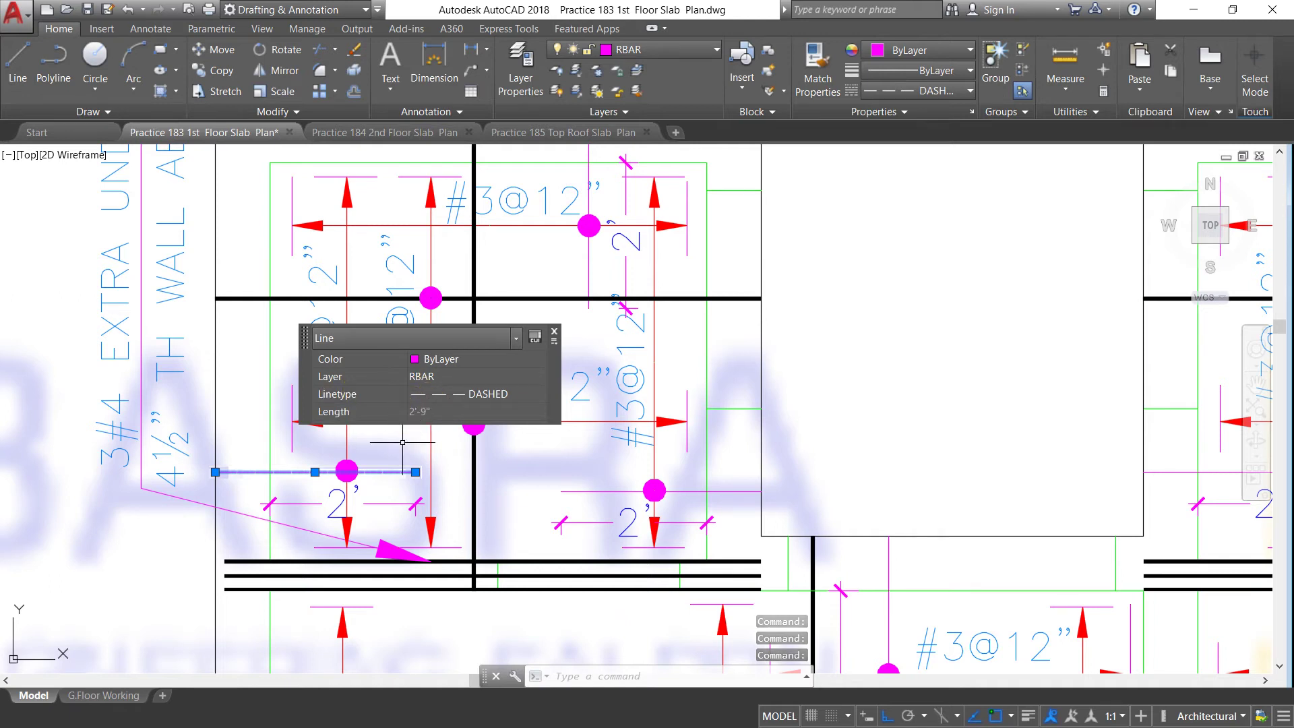
{"action": "key", "text": "Escape"}
{"action": "left_click", "coordinate": [257, 476]}
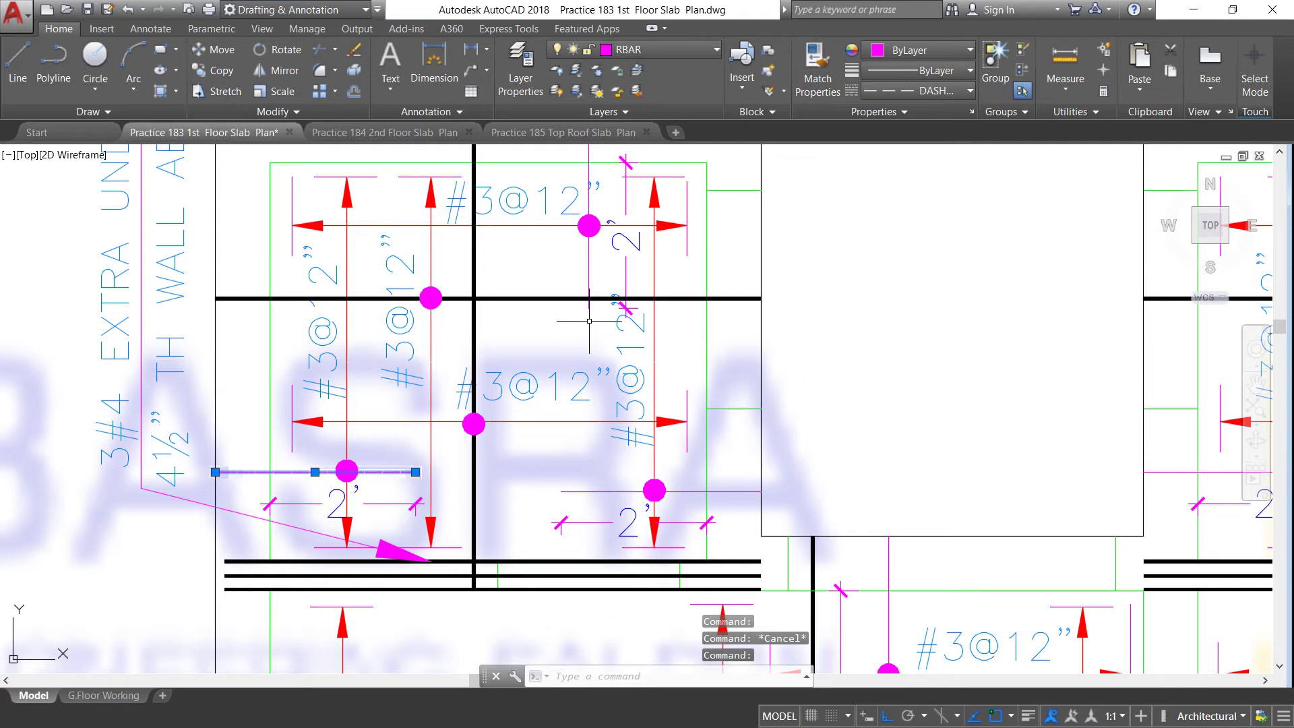
{"action": "key", "text": "Escape"}
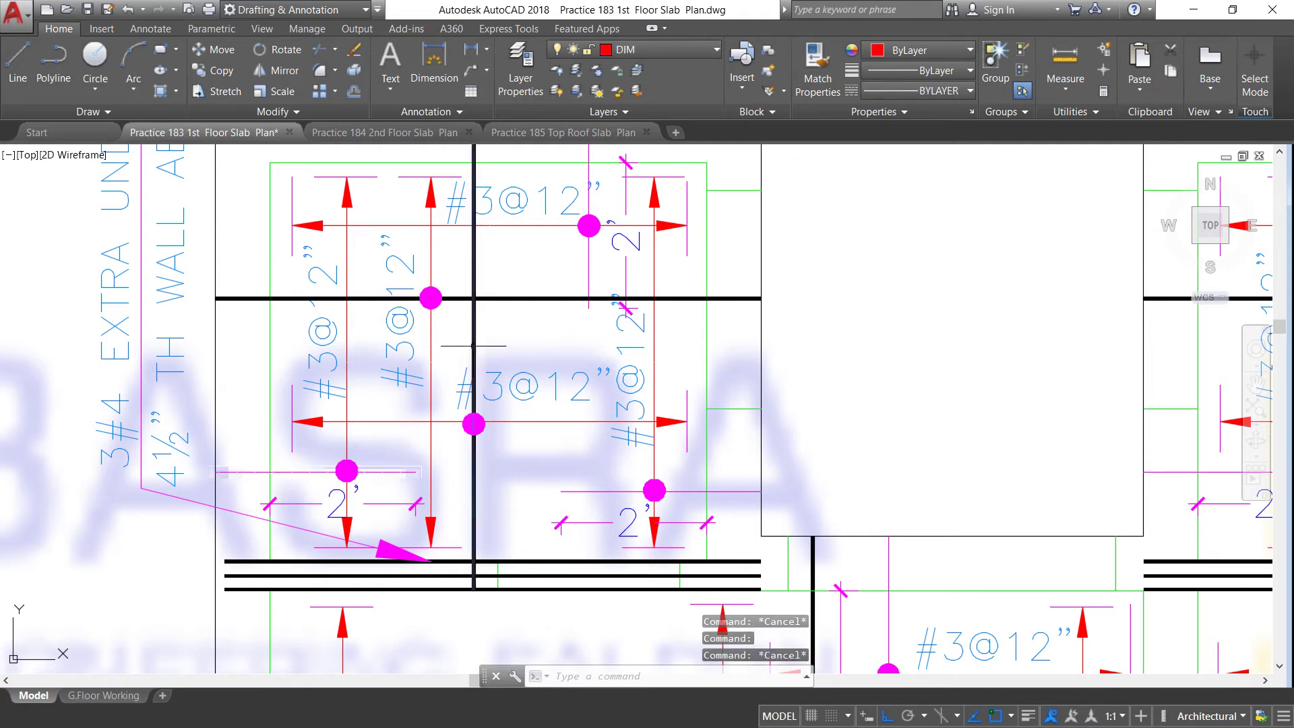
{"action": "scroll", "coordinate": [474, 326], "scroll_direction": "down", "scroll_amount": 2}
{"action": "scroll", "coordinate": [429, 434], "scroll_direction": "up", "scroll_amount": 2}
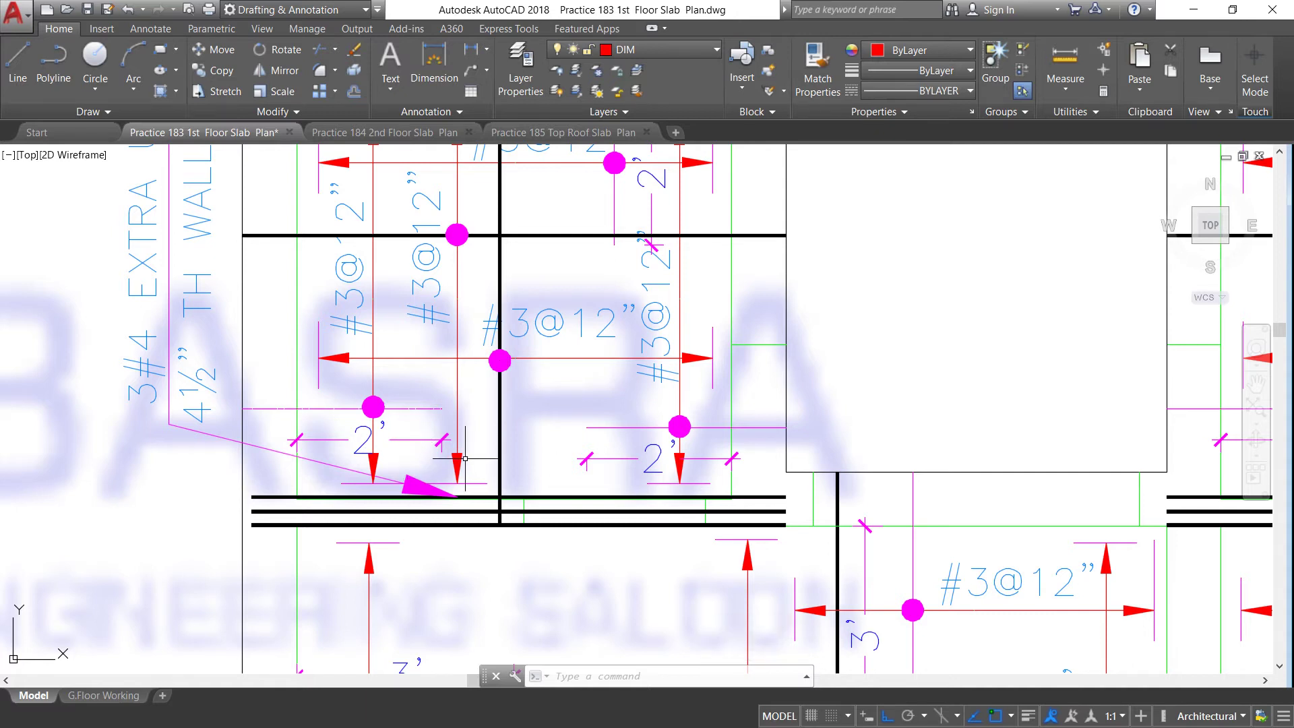
{"action": "scroll", "coordinate": [298, 423], "scroll_direction": "up", "scroll_amount": 4}
{"action": "scroll", "coordinate": [298, 425], "scroll_direction": "up", "scroll_amount": 4}
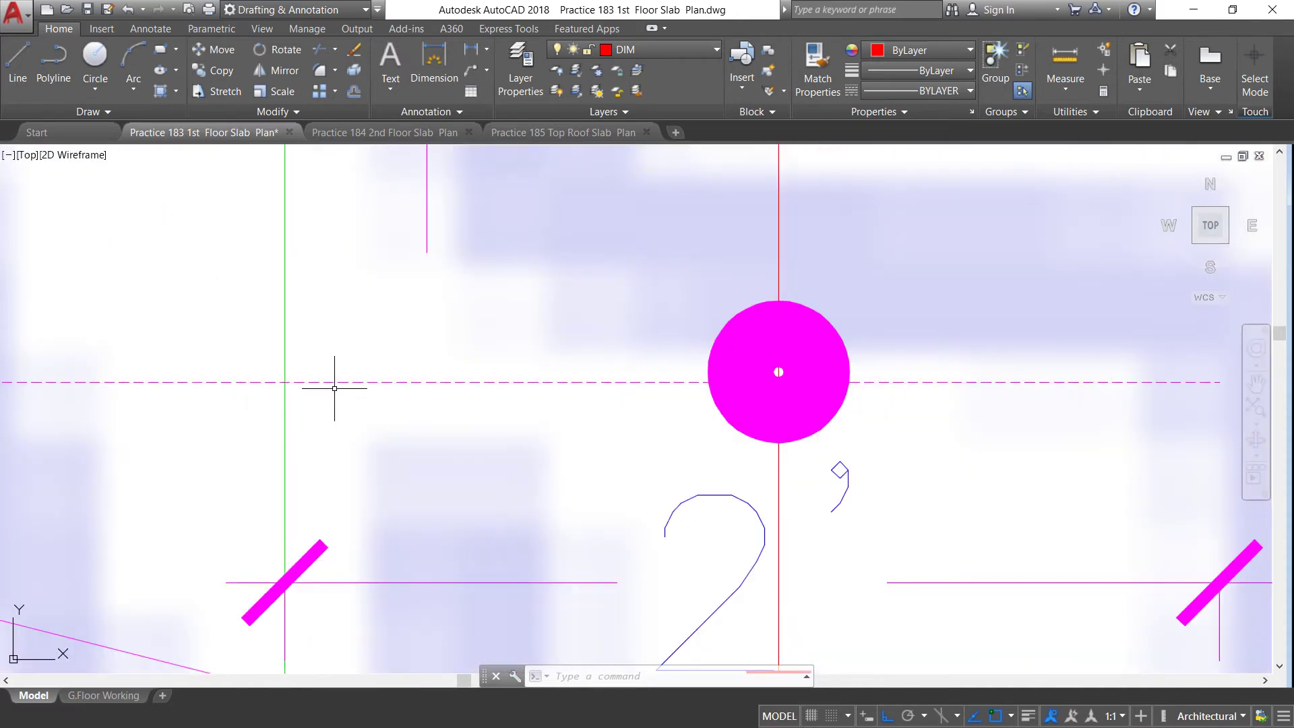
{"action": "scroll", "coordinate": [335, 382], "scroll_direction": "down", "scroll_amount": 6}
{"action": "scroll", "coordinate": [325, 391], "scroll_direction": "down", "scroll_amount": 2}
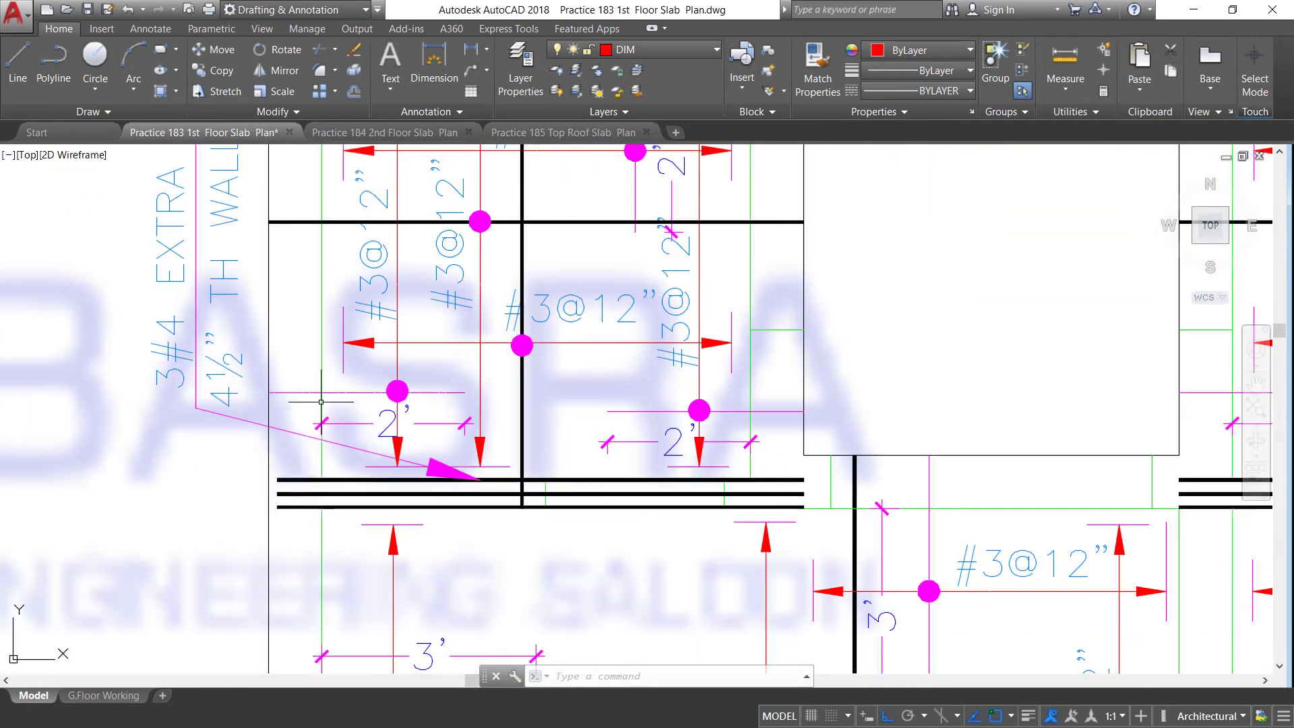
{"action": "scroll", "coordinate": [326, 393], "scroll_direction": "down", "scroll_amount": 2}
{"action": "scroll", "coordinate": [330, 391], "scroll_direction": "up", "scroll_amount": 2}
{"action": "scroll", "coordinate": [378, 408], "scroll_direction": "up", "scroll_amount": 2}
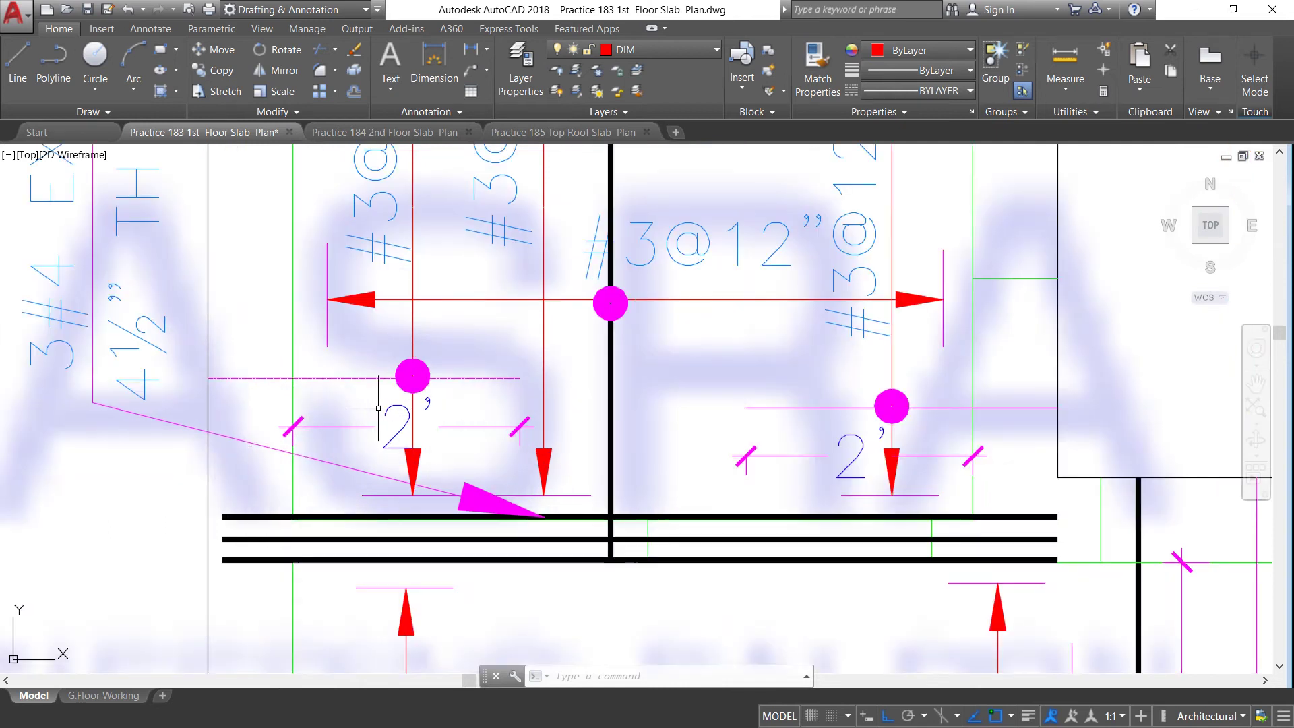
{"action": "scroll", "coordinate": [359, 404], "scroll_direction": "down", "scroll_amount": 2}
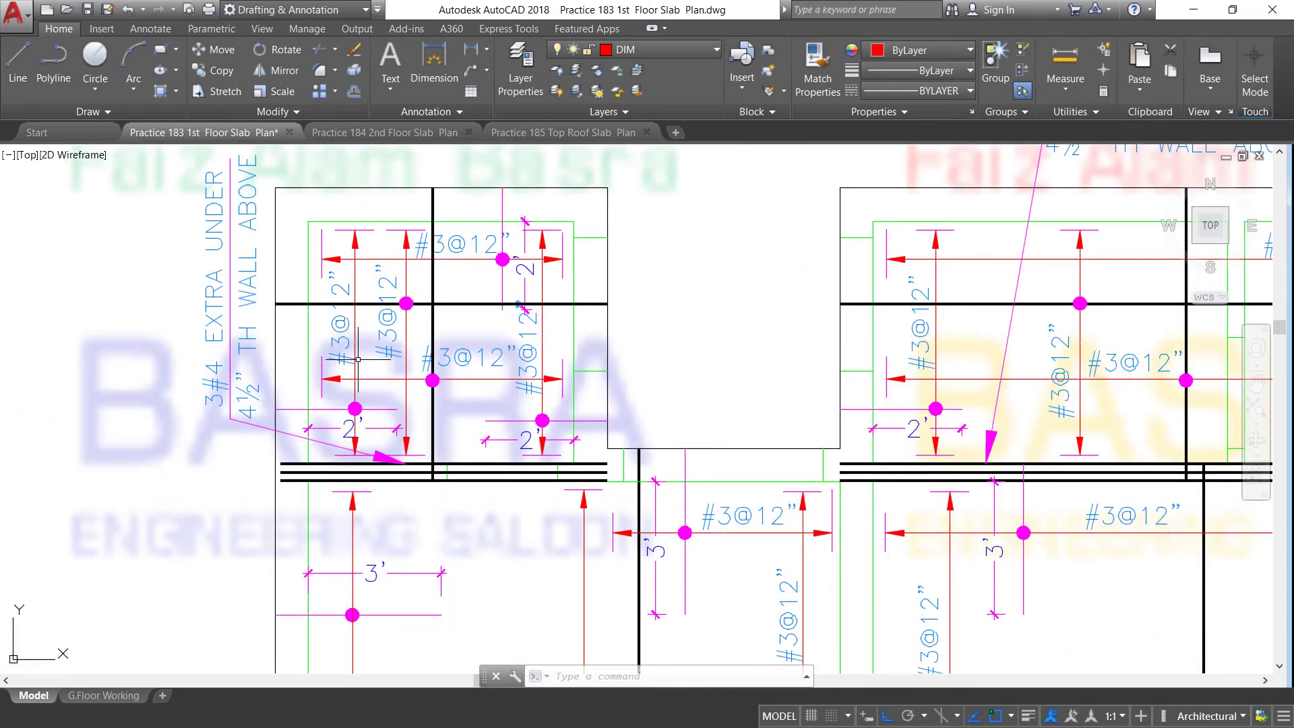
{"action": "scroll", "coordinate": [470, 250], "scroll_direction": "up", "scroll_amount": 2}
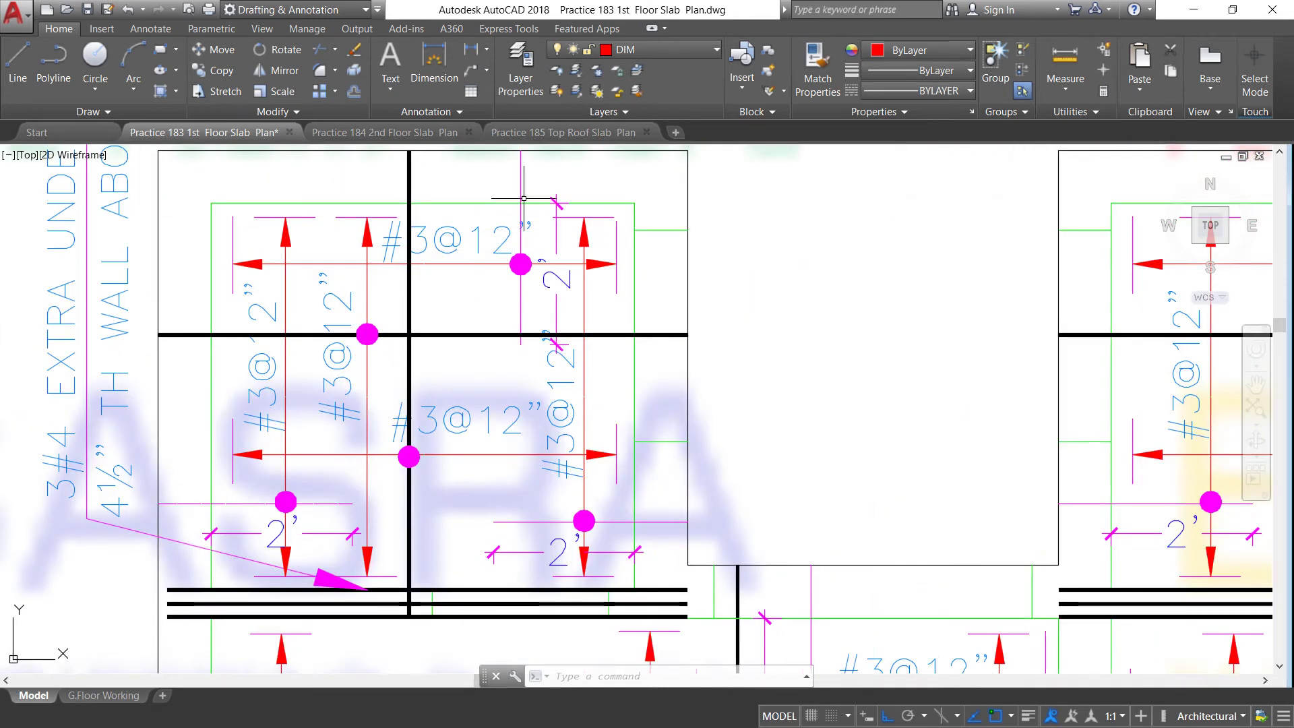
{"action": "scroll", "coordinate": [627, 222], "scroll_direction": "down", "scroll_amount": 1}
{"action": "scroll", "coordinate": [627, 222], "scroll_direction": "up", "scroll_amount": 1}
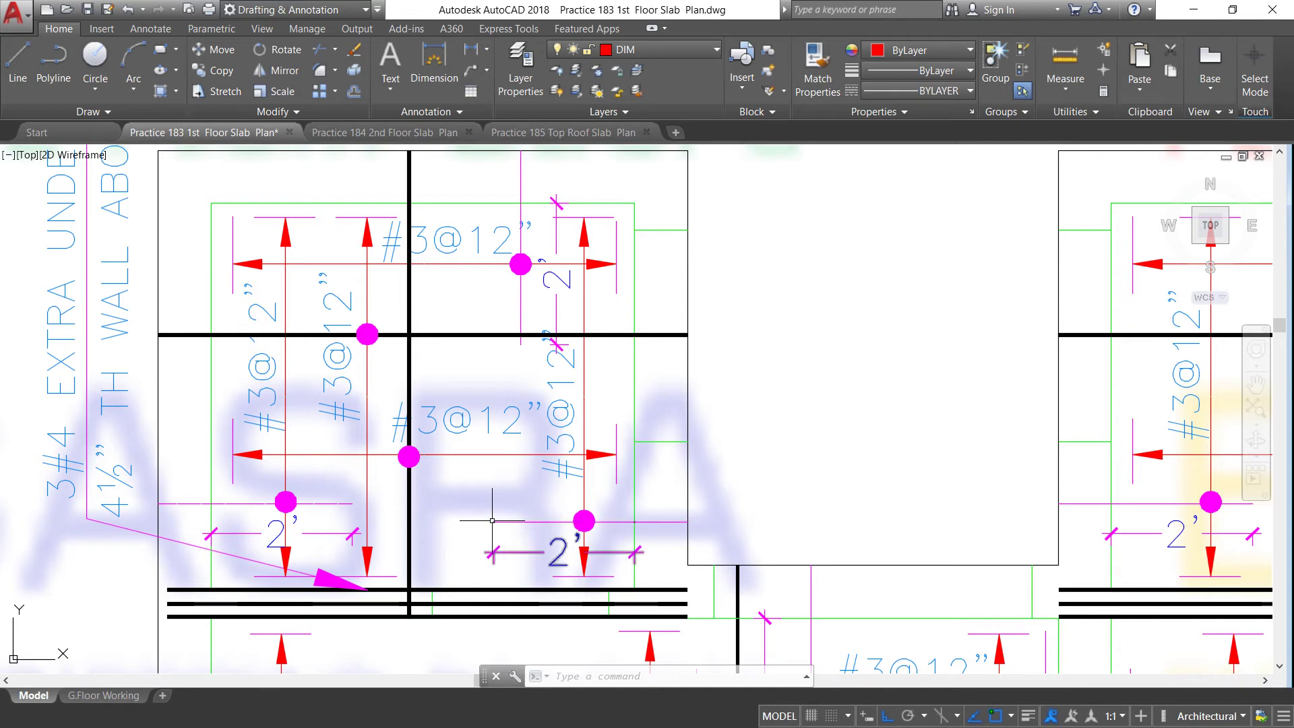
{"action": "scroll", "coordinate": [535, 552], "scroll_direction": "up", "scroll_amount": 1}
{"action": "scroll", "coordinate": [534, 556], "scroll_direction": "up", "scroll_amount": 1}
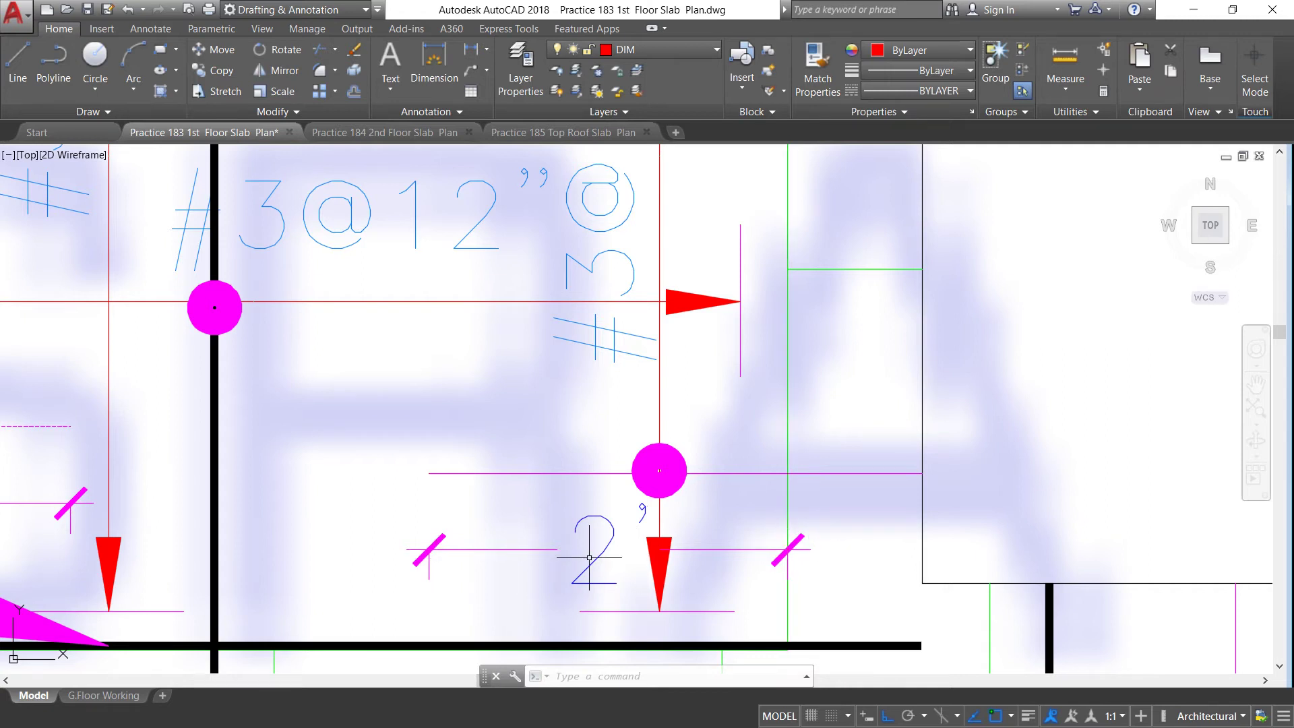
{"action": "scroll", "coordinate": [415, 537], "scroll_direction": "down", "scroll_amount": 3}
{"action": "scroll", "coordinate": [488, 484], "scroll_direction": "up", "scroll_amount": 2}
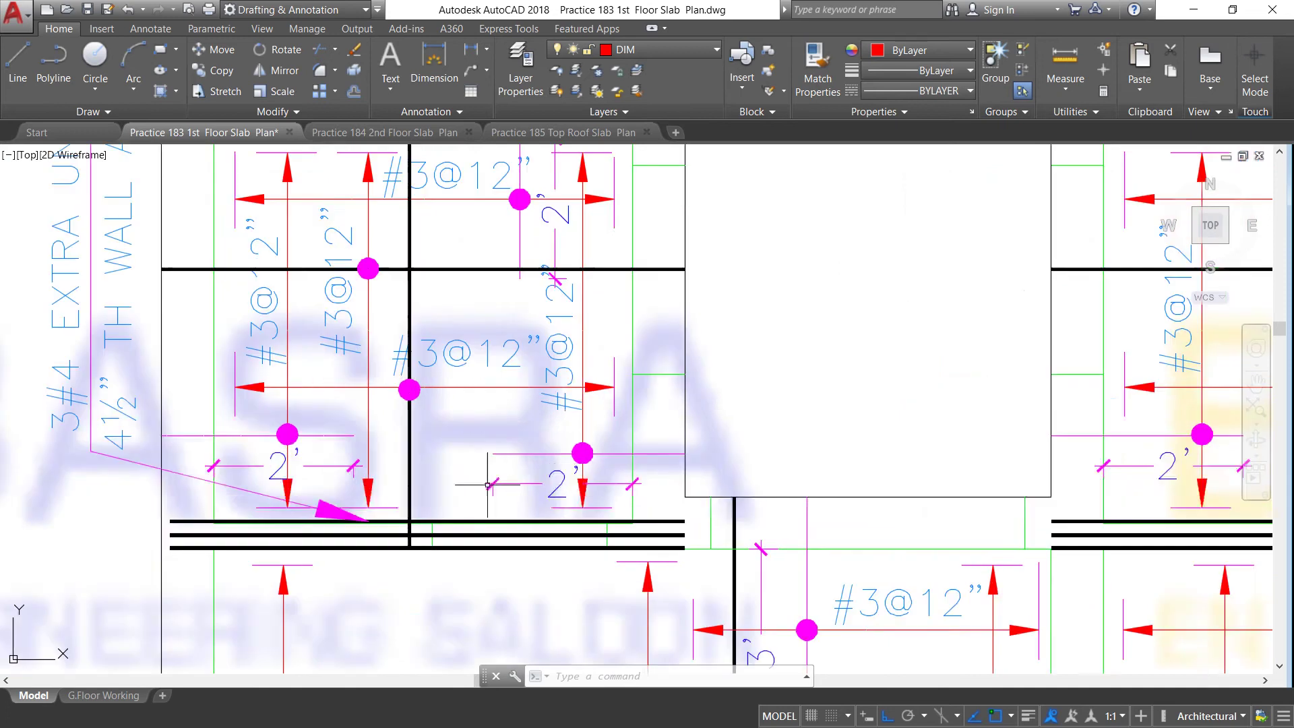
{"action": "scroll", "coordinate": [487, 484], "scroll_direction": "up", "scroll_amount": 2}
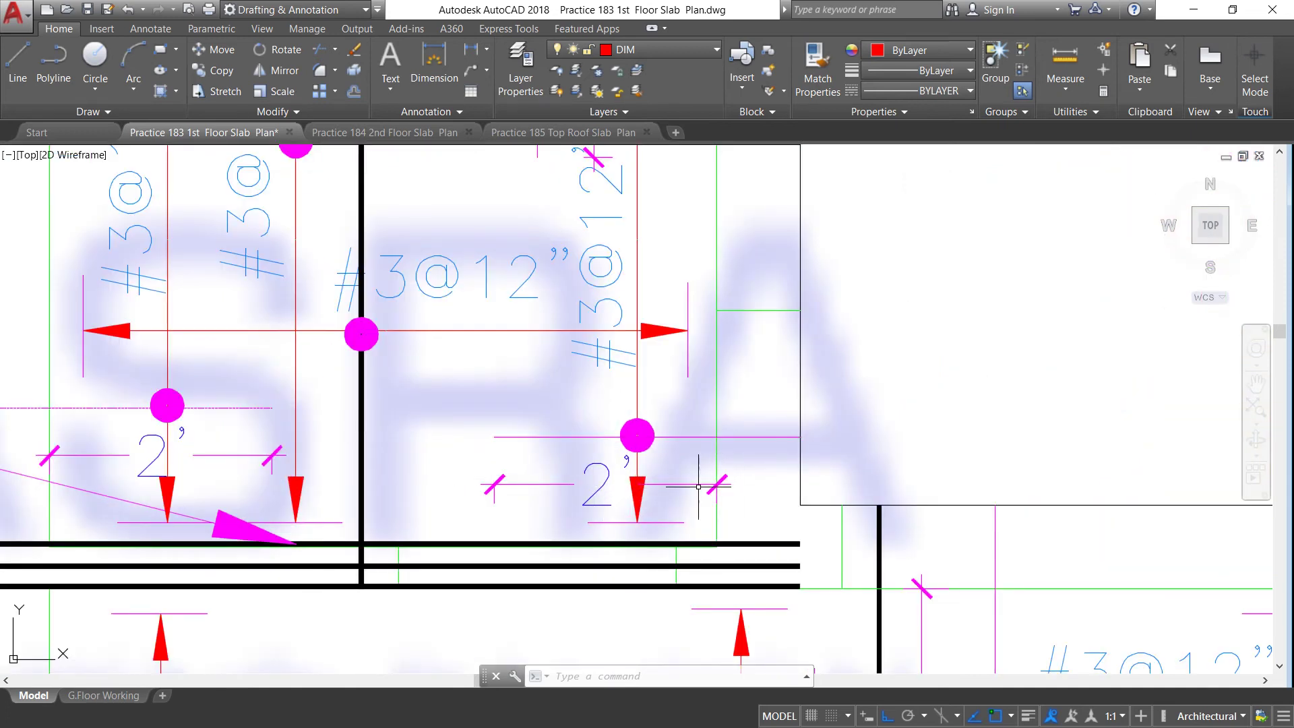
{"action": "scroll", "coordinate": [659, 468], "scroll_direction": "down", "scroll_amount": 2}
{"action": "scroll", "coordinate": [741, 482], "scroll_direction": "up", "scroll_amount": 2}
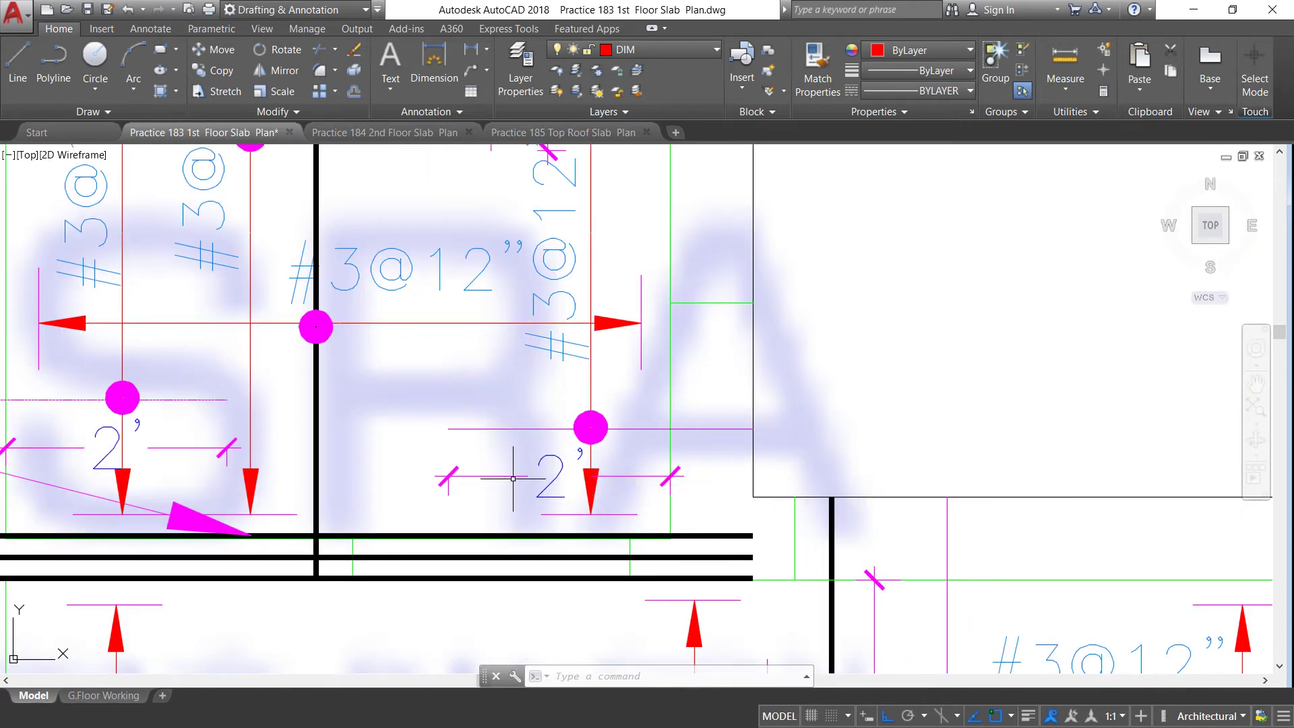
{"action": "scroll", "coordinate": [609, 472], "scroll_direction": "down", "scroll_amount": 2}
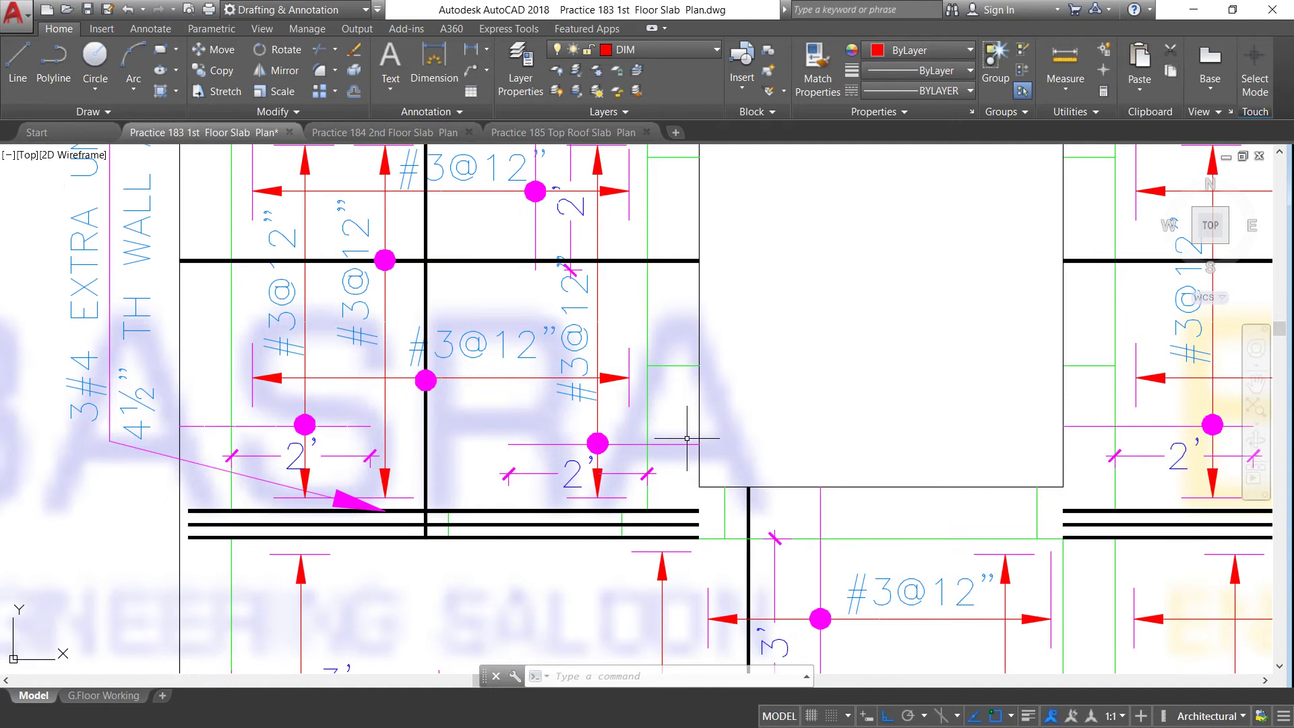
{"action": "scroll", "coordinate": [686, 438], "scroll_direction": "down", "scroll_amount": 2}
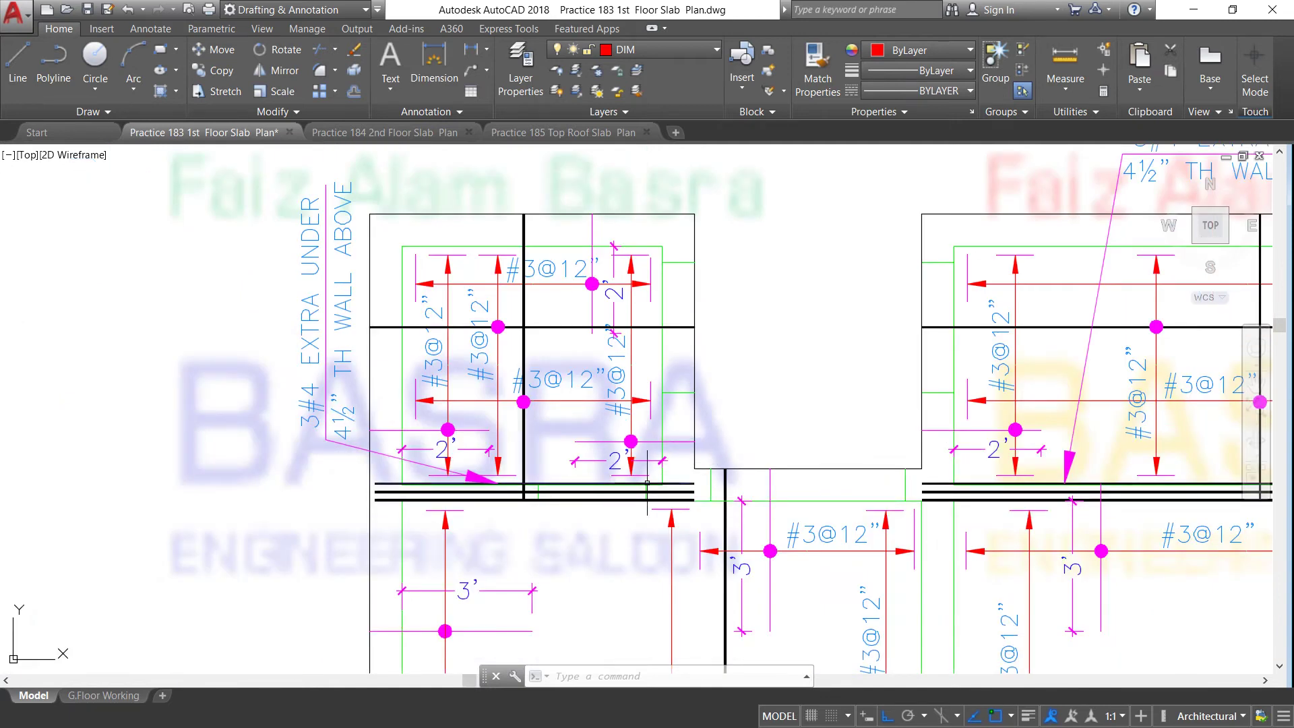
{"action": "scroll", "coordinate": [380, 489], "scroll_direction": "up", "scroll_amount": 2}
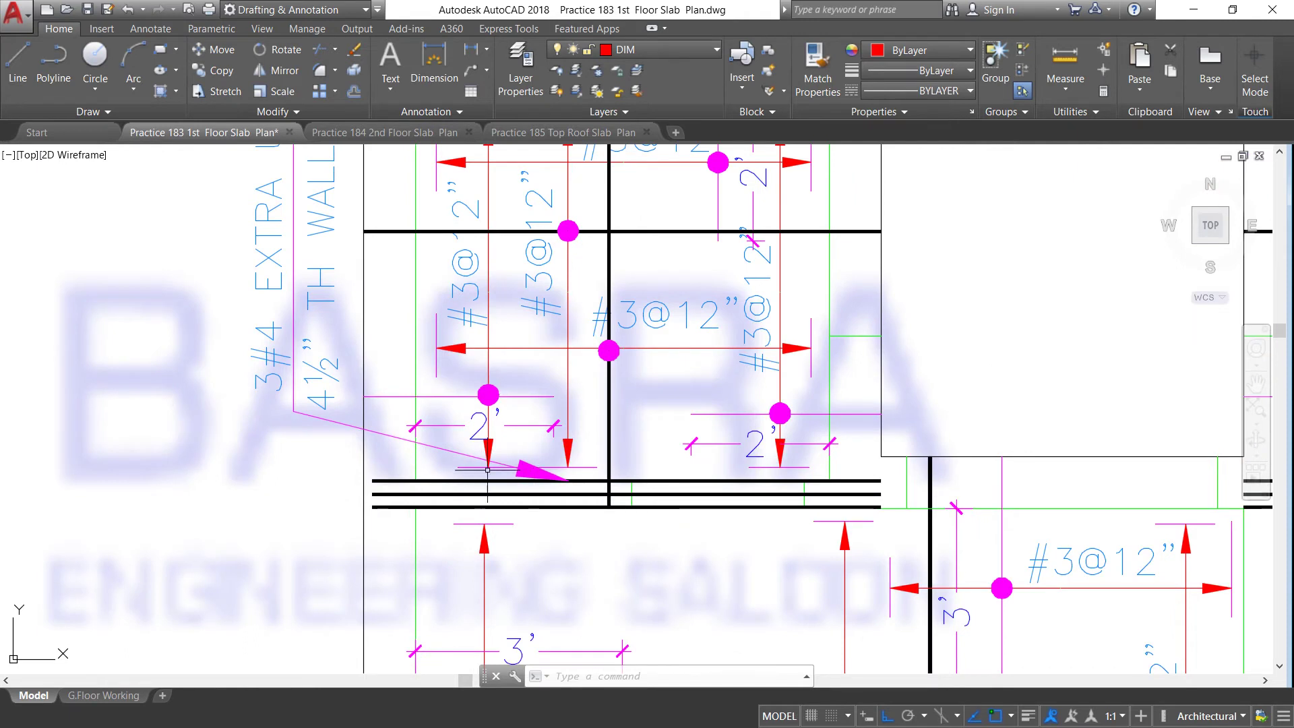
{"action": "scroll", "coordinate": [442, 476], "scroll_direction": "down", "scroll_amount": 2}
{"action": "scroll", "coordinate": [323, 492], "scroll_direction": "up", "scroll_amount": 4}
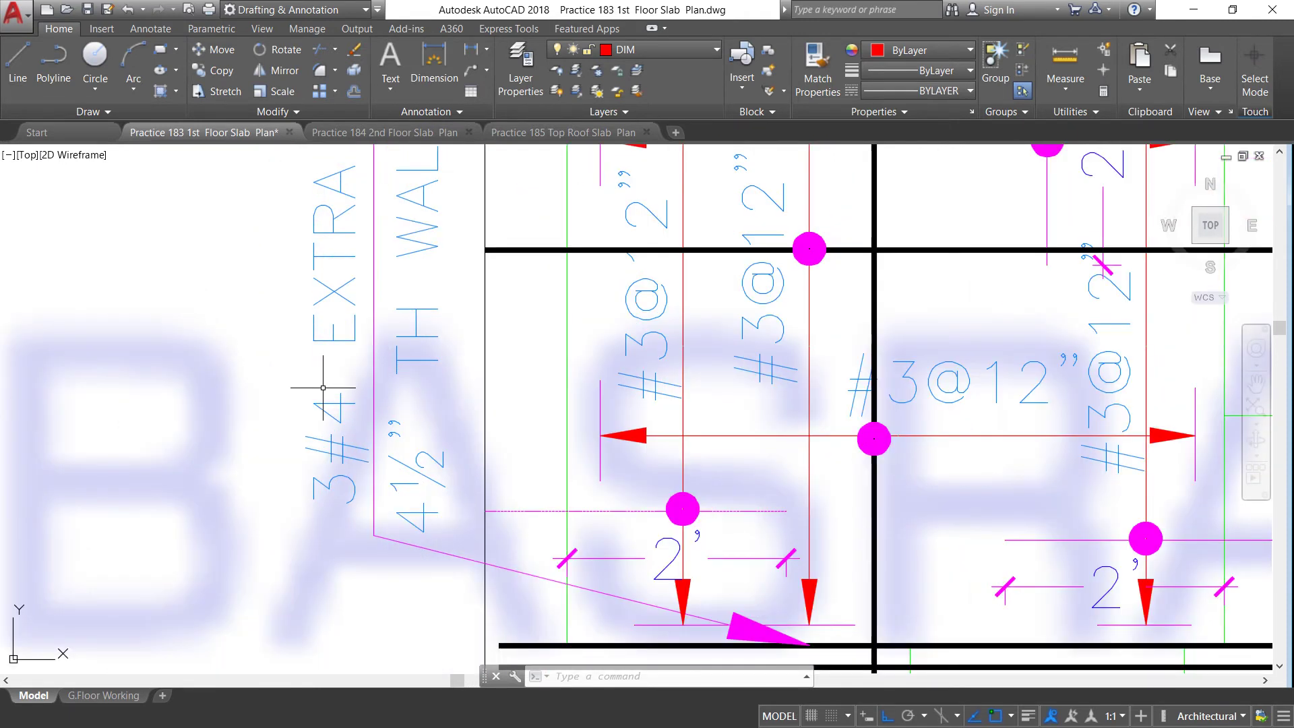
{"action": "scroll", "coordinate": [323, 492], "scroll_direction": "down", "scroll_amount": 1}
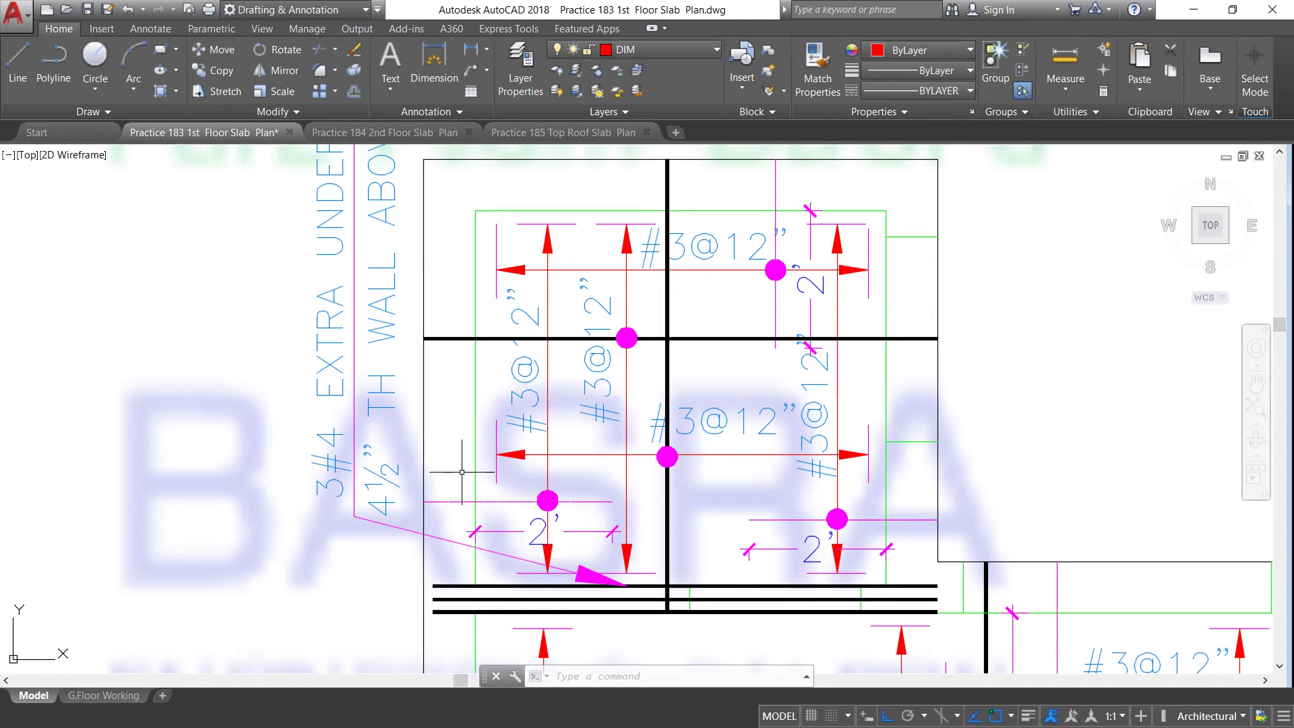
{"action": "scroll", "coordinate": [448, 507], "scroll_direction": "down", "scroll_amount": 1}
{"action": "scroll", "coordinate": [457, 505], "scroll_direction": "up", "scroll_amount": 1}
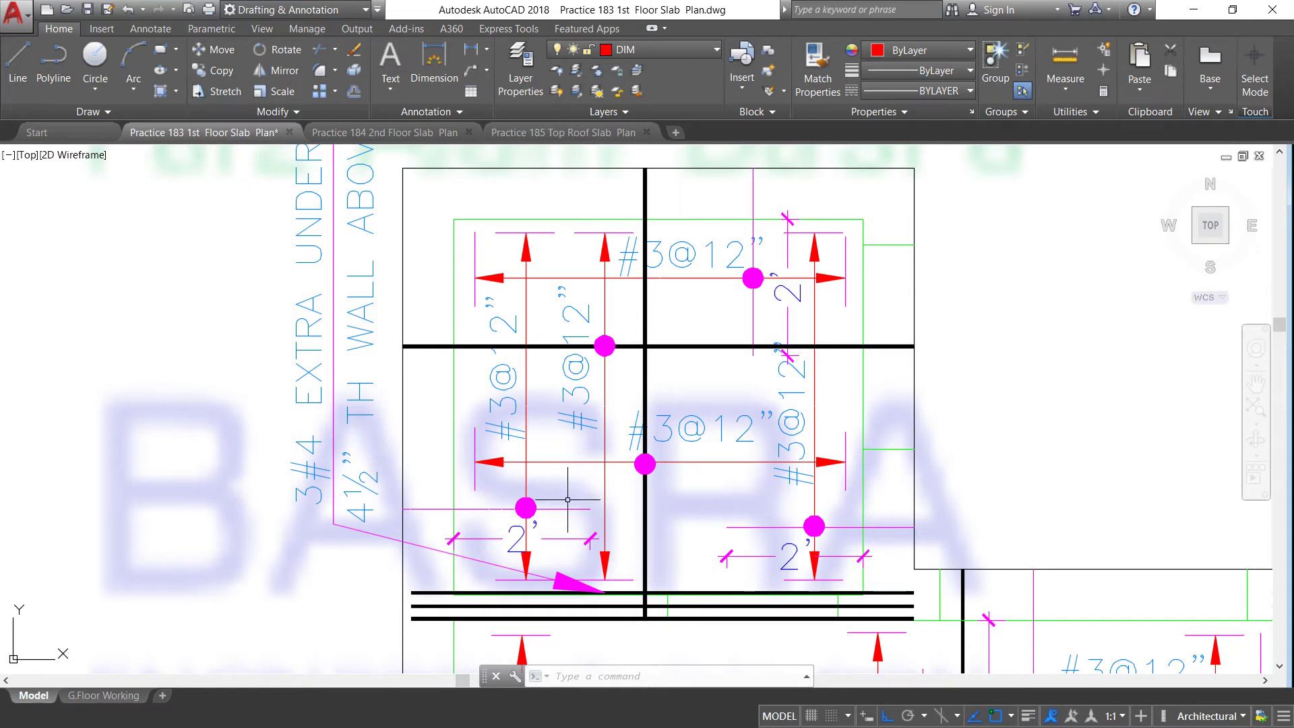
{"action": "scroll", "coordinate": [491, 502], "scroll_direction": "up", "scroll_amount": 2}
{"action": "scroll", "coordinate": [490, 502], "scroll_direction": "down", "scroll_amount": 2}
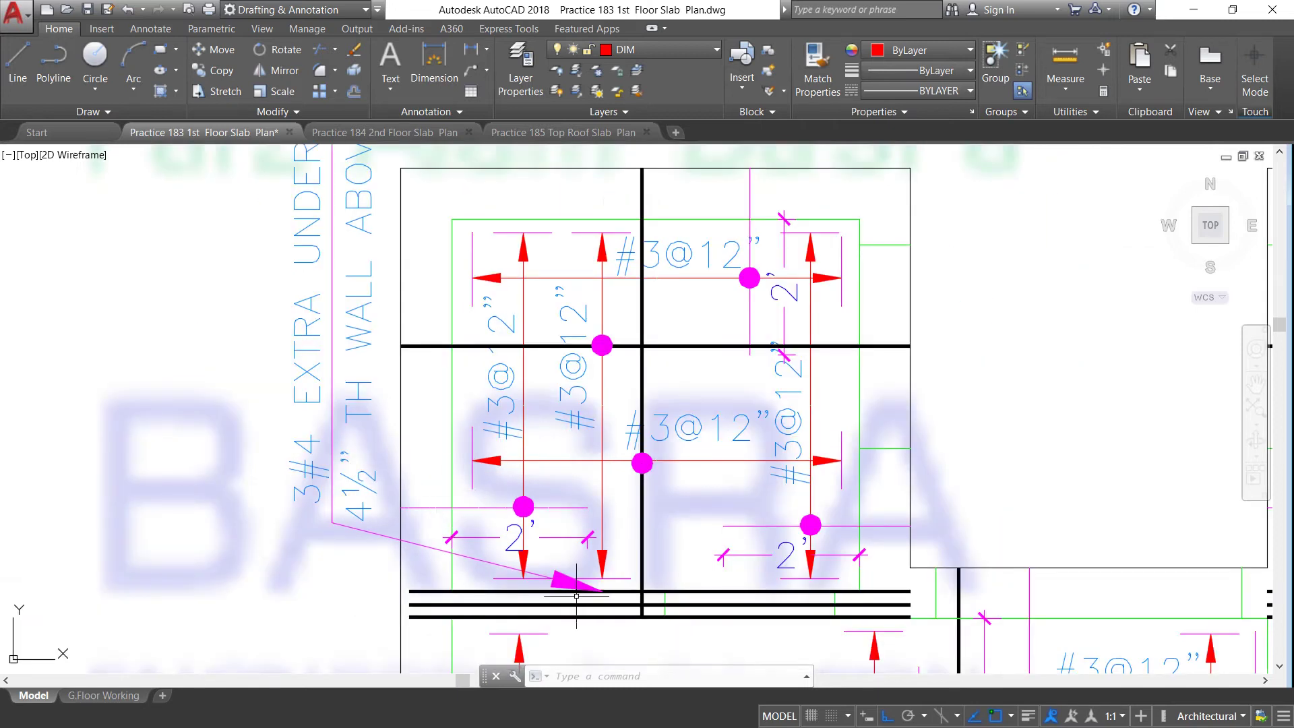
{"action": "scroll", "coordinate": [404, 465], "scroll_direction": "down", "scroll_amount": 4}
{"action": "scroll", "coordinate": [427, 471], "scroll_direction": "up", "scroll_amount": 2}
{"action": "scroll", "coordinate": [428, 472], "scroll_direction": "up", "scroll_amount": 2}
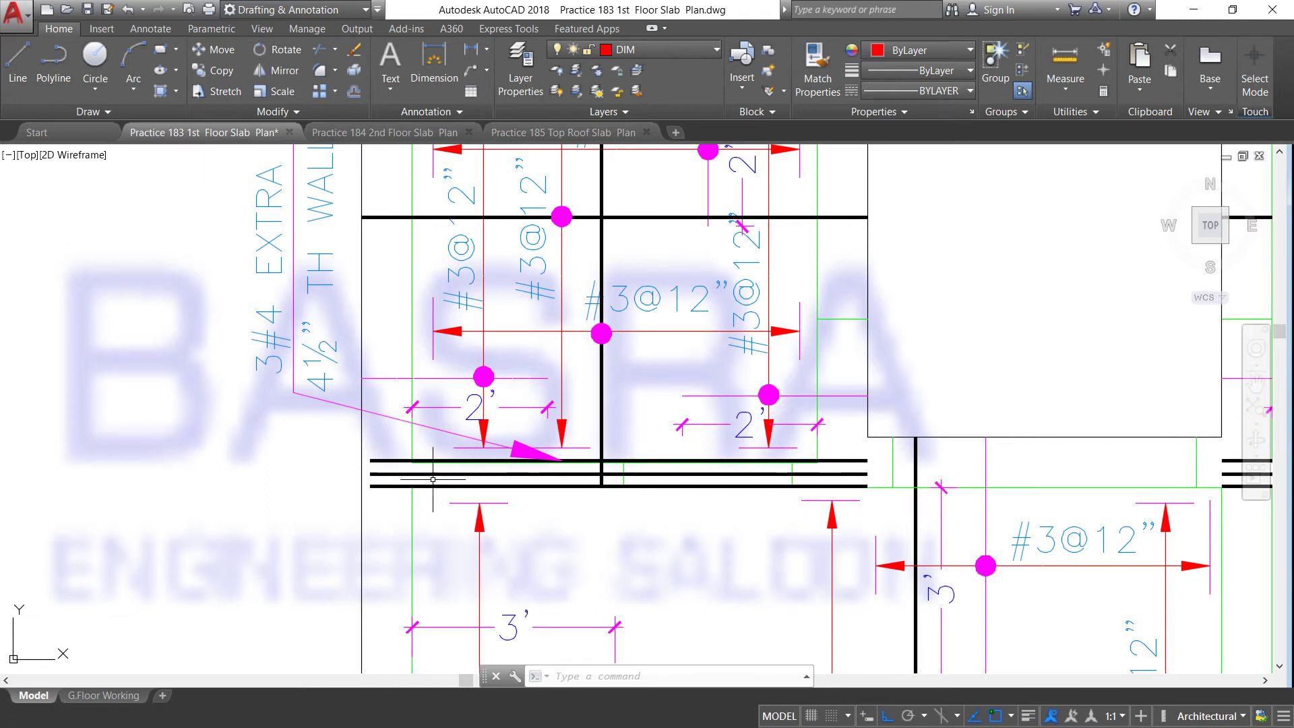
{"action": "scroll", "coordinate": [447, 479], "scroll_direction": "down", "scroll_amount": 3}
{"action": "scroll", "coordinate": [461, 484], "scroll_direction": "up", "scroll_amount": 3}
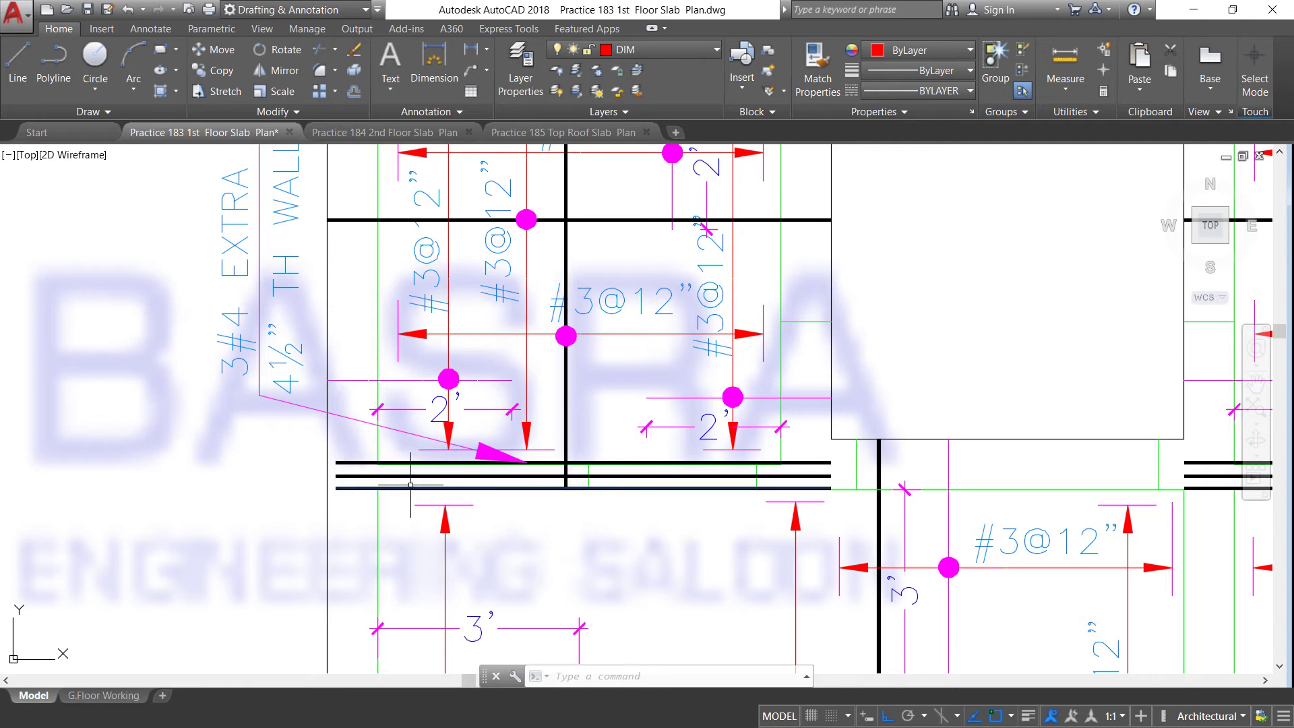
{"action": "scroll", "coordinate": [275, 462], "scroll_direction": "down", "scroll_amount": 2}
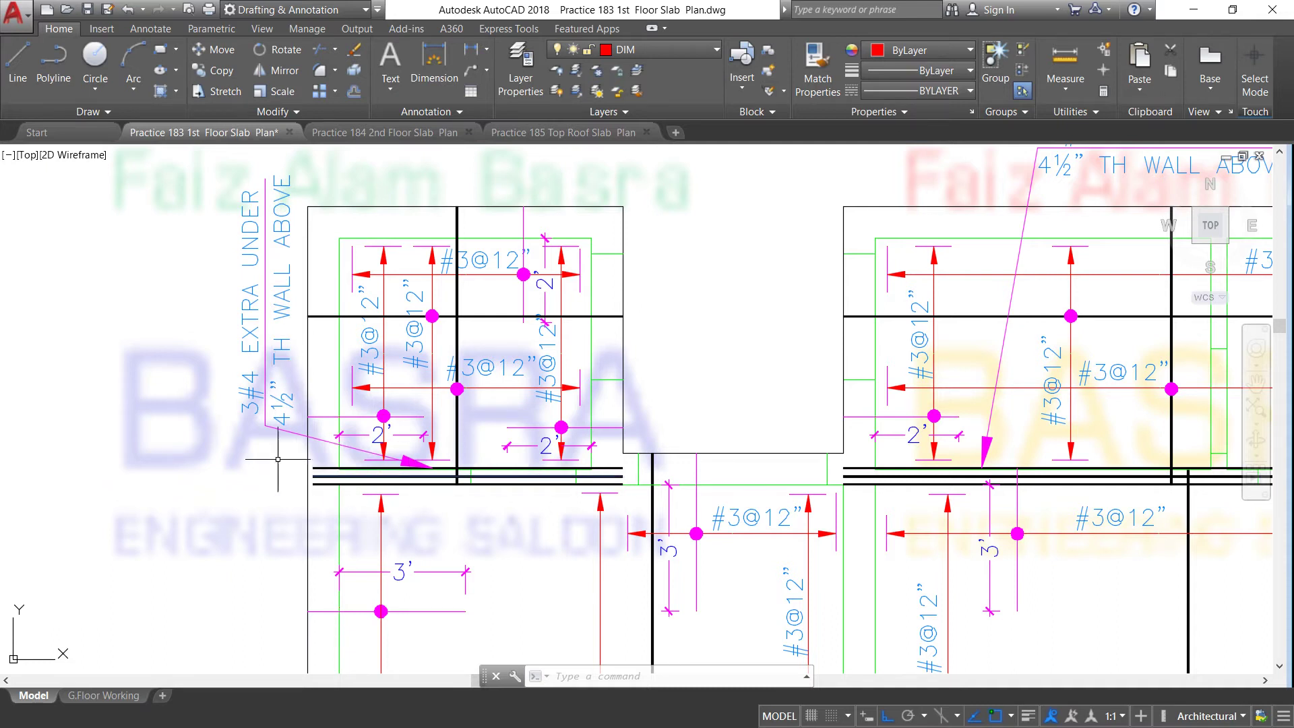
{"action": "scroll", "coordinate": [502, 522], "scroll_direction": "up", "scroll_amount": 2}
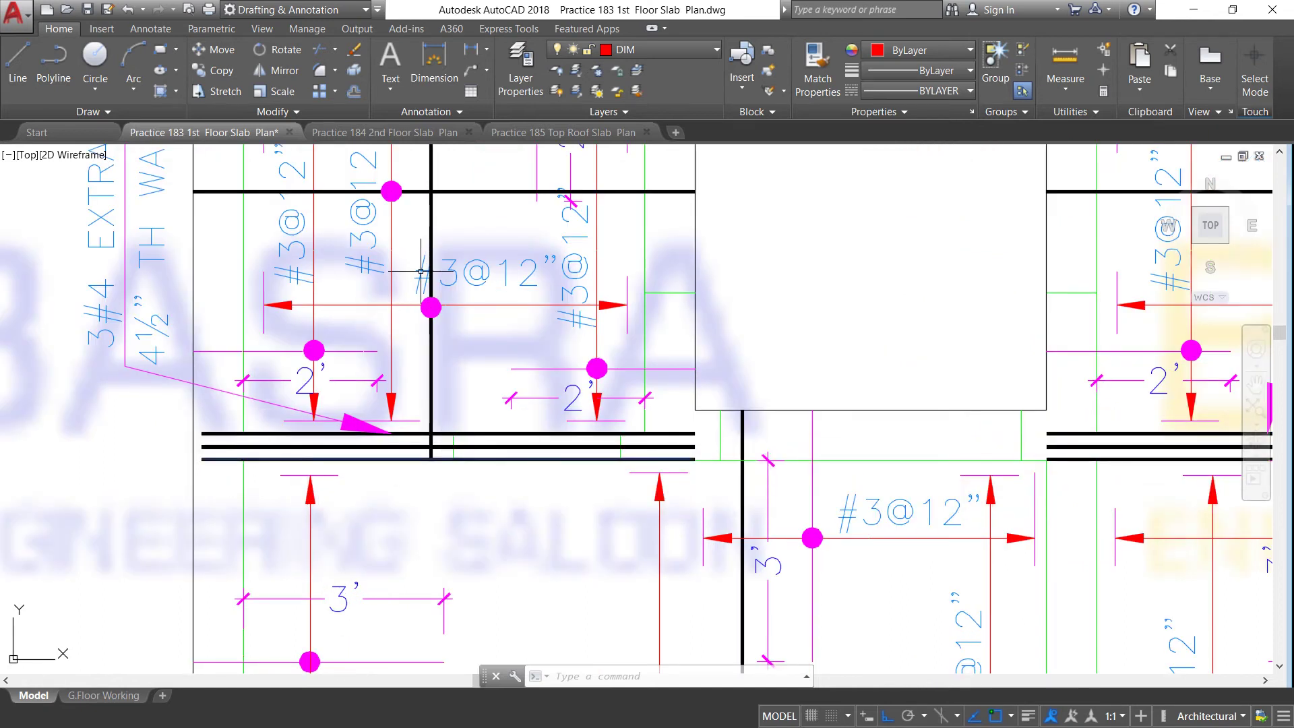
{"action": "scroll", "coordinate": [404, 425], "scroll_direction": "down", "scroll_amount": 2}
{"action": "scroll", "coordinate": [373, 399], "scroll_direction": "down", "scroll_amount": 3}
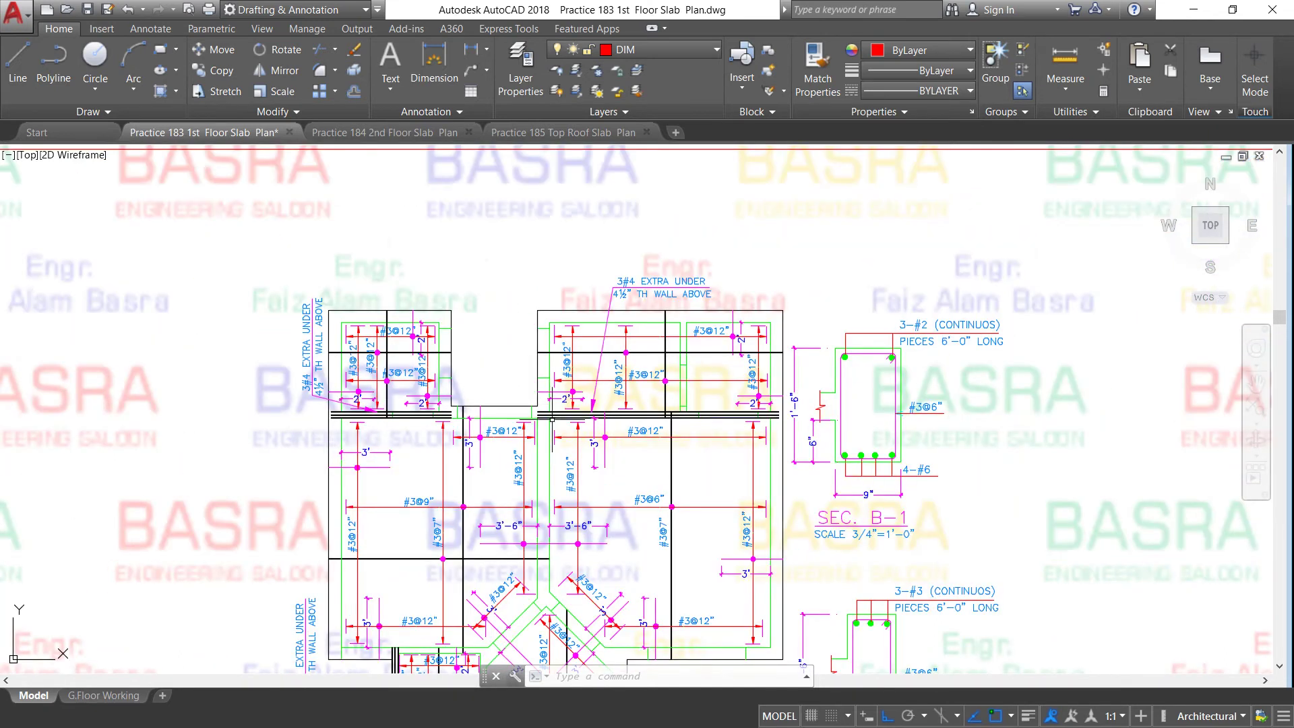
{"action": "scroll", "coordinate": [707, 384], "scroll_direction": "up", "scroll_amount": 2}
{"action": "scroll", "coordinate": [688, 367], "scroll_direction": "up", "scroll_amount": 2}
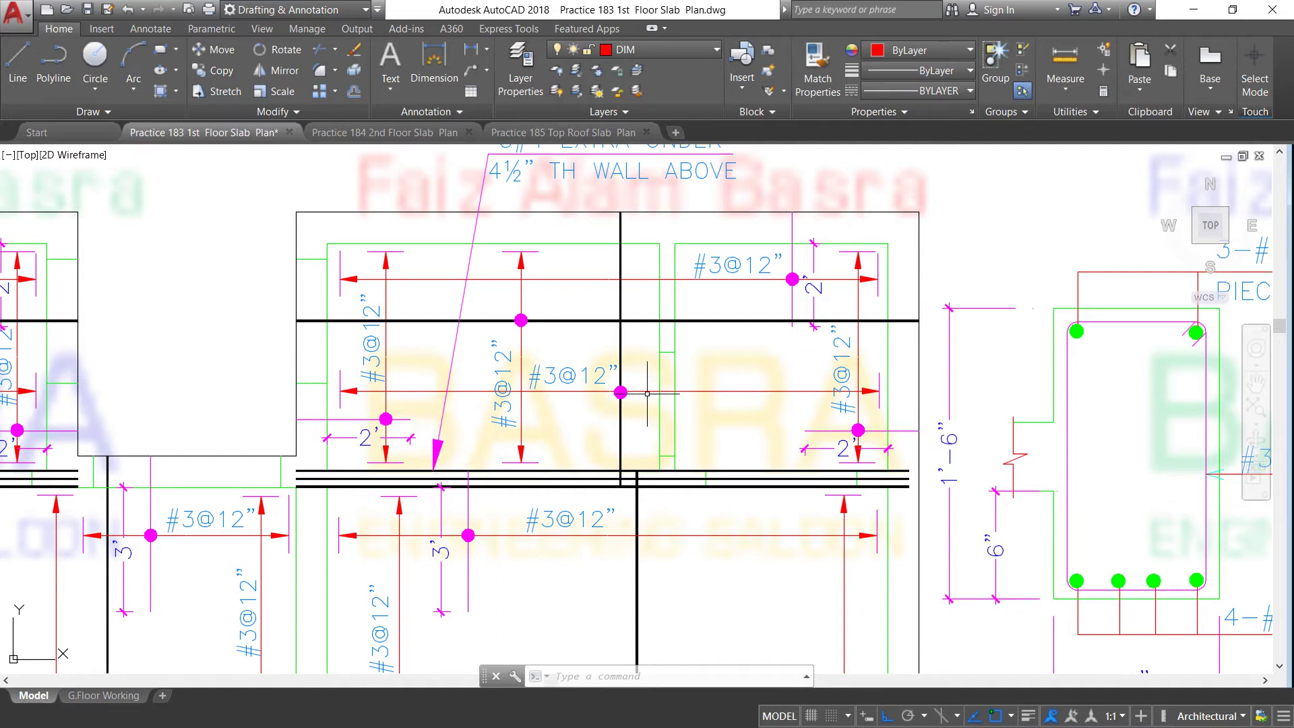
{"action": "left_click", "coordinate": [365, 435]}
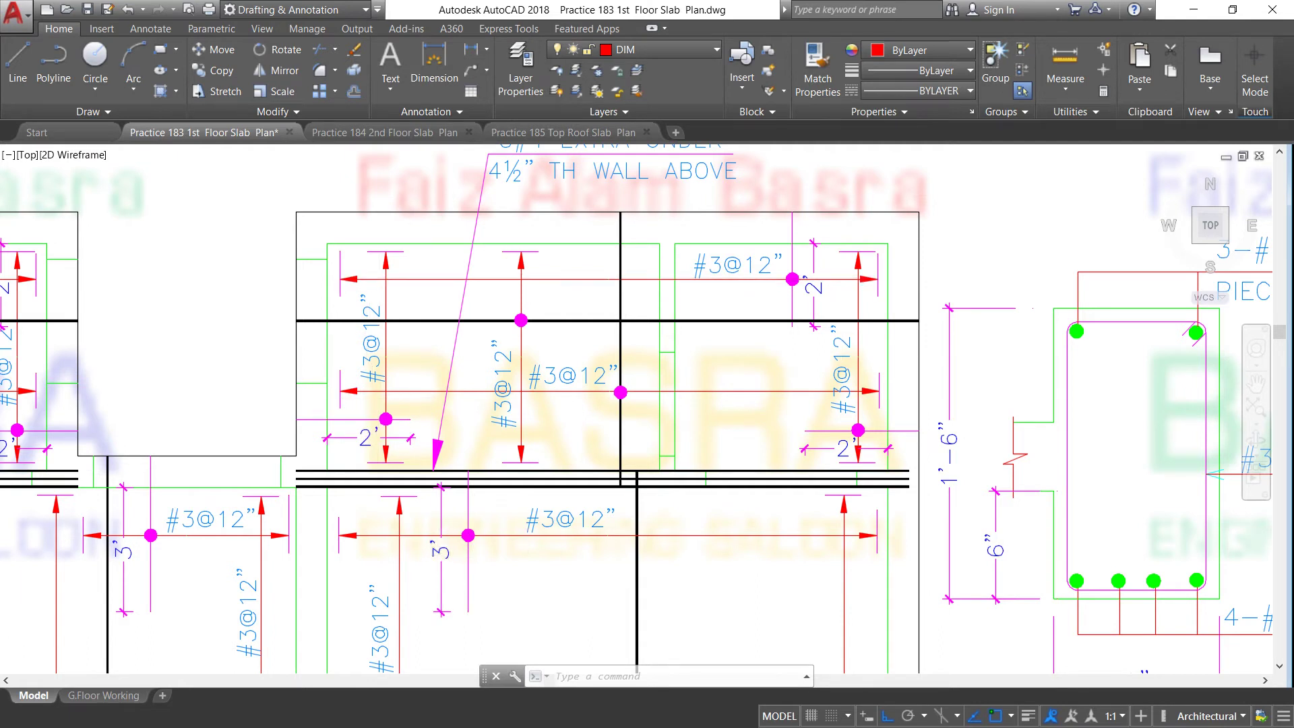
{"action": "scroll", "coordinate": [477, 522], "scroll_direction": "up", "scroll_amount": 2}
{"action": "scroll", "coordinate": [476, 522], "scroll_direction": "down", "scroll_amount": 2}
{"action": "scroll", "coordinate": [472, 525], "scroll_direction": "up", "scroll_amount": 2}
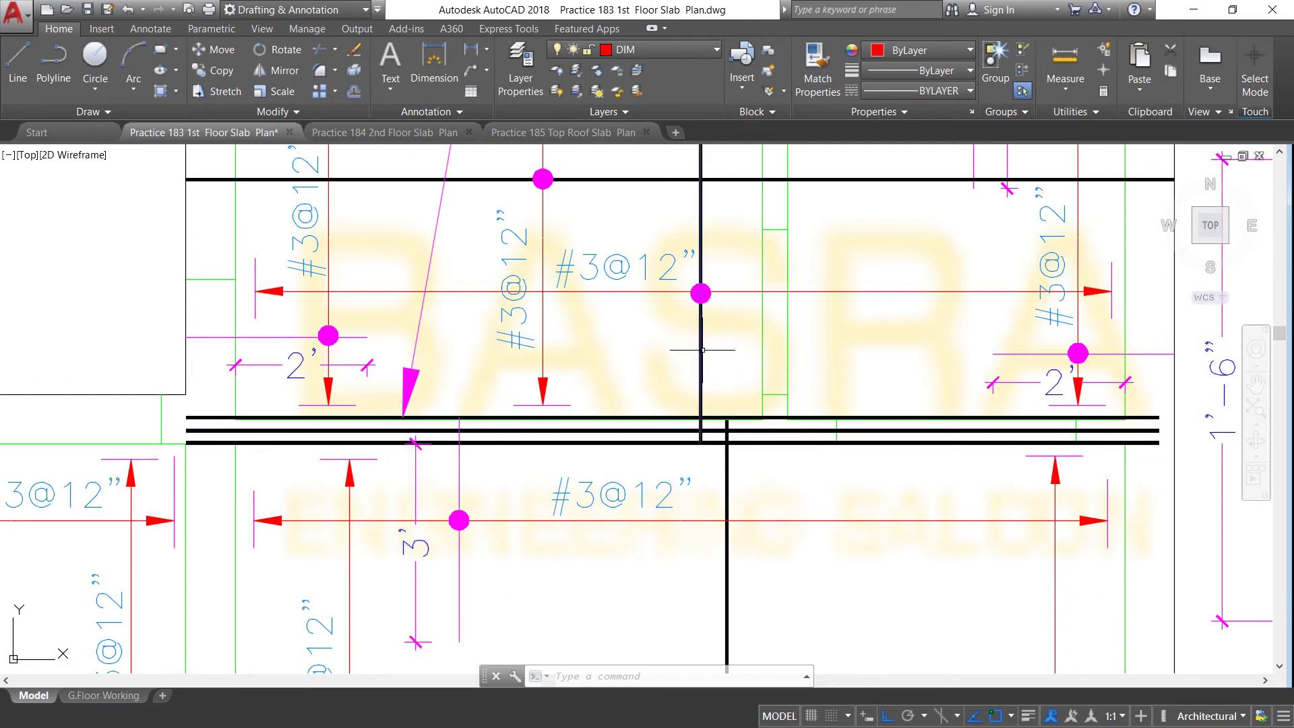
{"action": "scroll", "coordinate": [445, 430], "scroll_direction": "down", "scroll_amount": 2}
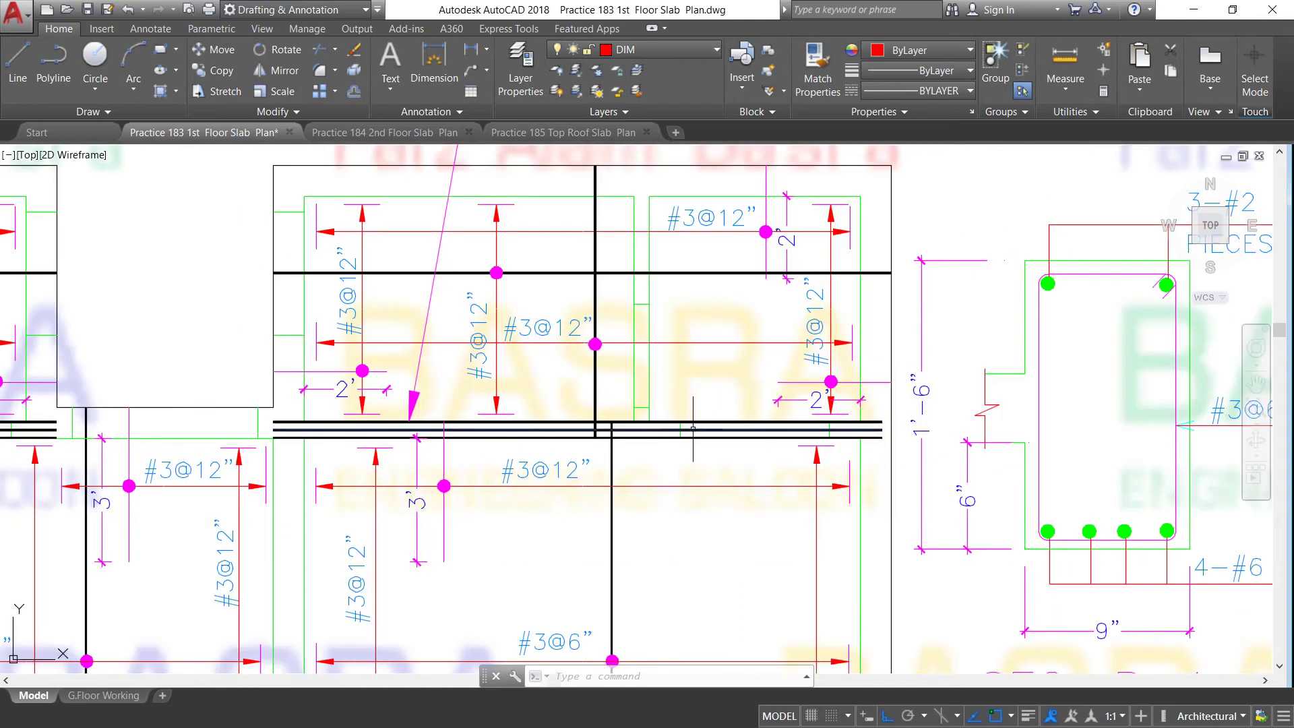
{"action": "scroll", "coordinate": [361, 438], "scroll_direction": "up", "scroll_amount": 2}
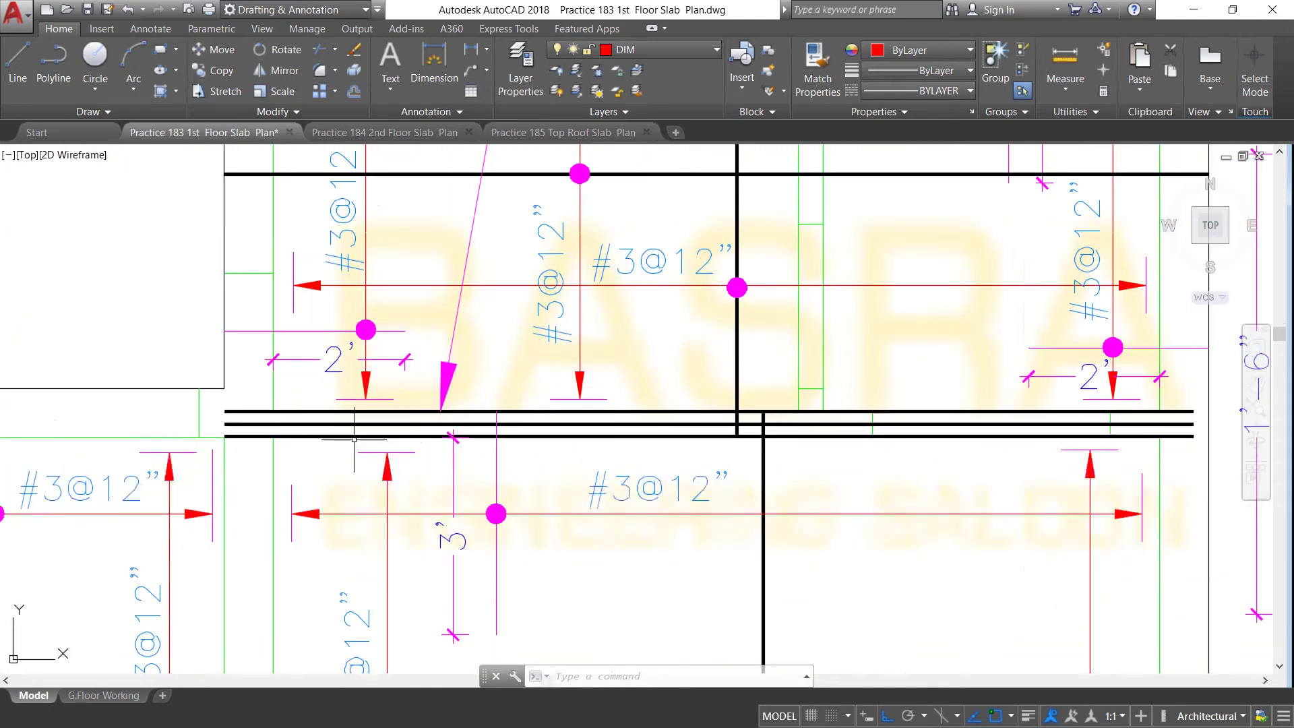
{"action": "scroll", "coordinate": [377, 431], "scroll_direction": "down", "scroll_amount": 2}
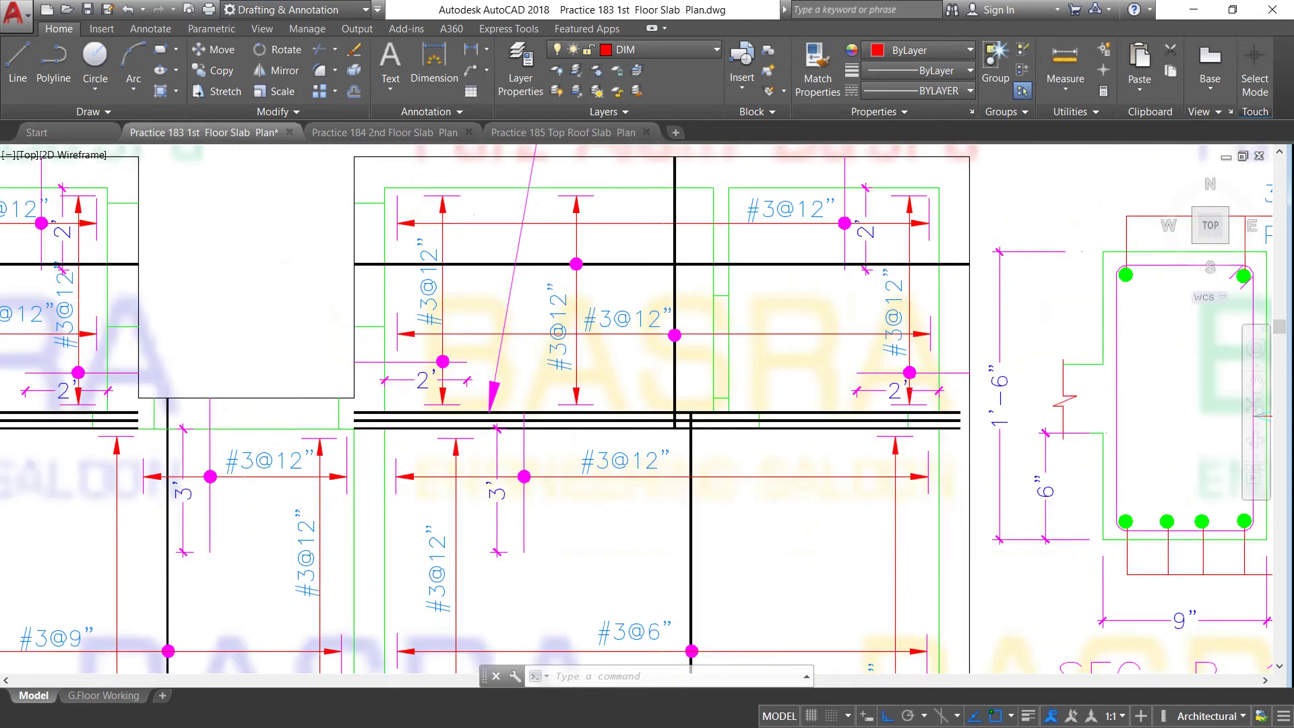
{"action": "scroll", "coordinate": [575, 393], "scroll_direction": "down", "scroll_amount": 4}
{"action": "scroll", "coordinate": [586, 304], "scroll_direction": "down", "scroll_amount": 3}
{"action": "scroll", "coordinate": [583, 423], "scroll_direction": "up", "scroll_amount": 3}
{"action": "scroll", "coordinate": [557, 517], "scroll_direction": "up", "scroll_amount": 2}
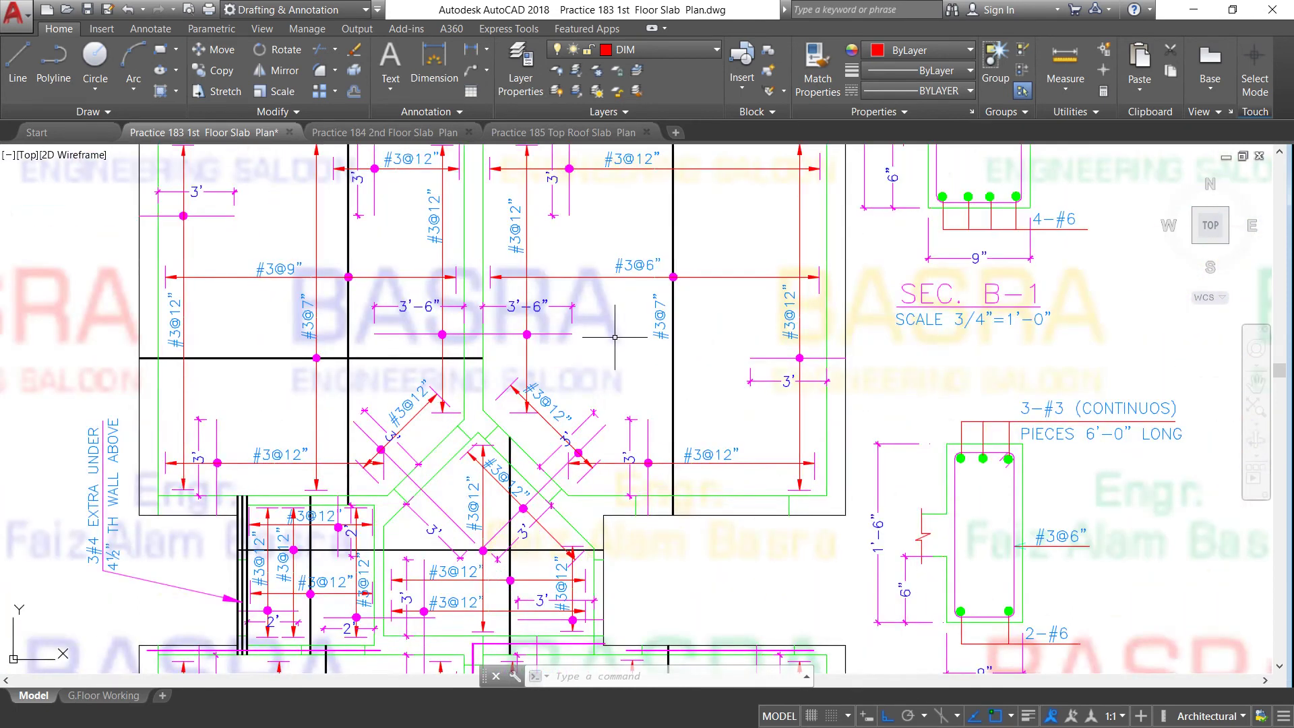
{"action": "scroll", "coordinate": [612, 369], "scroll_direction": "down", "scroll_amount": 2}
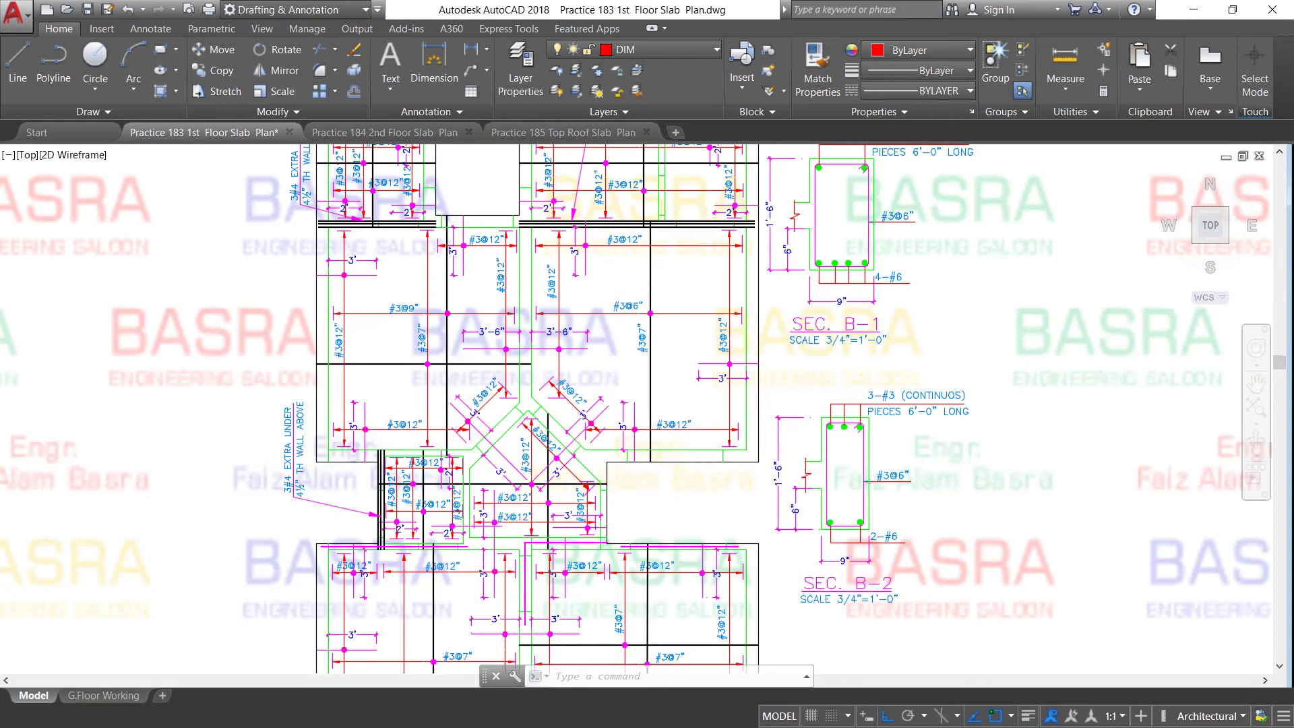
{"action": "scroll", "coordinate": [606, 286], "scroll_direction": "up", "scroll_amount": 2}
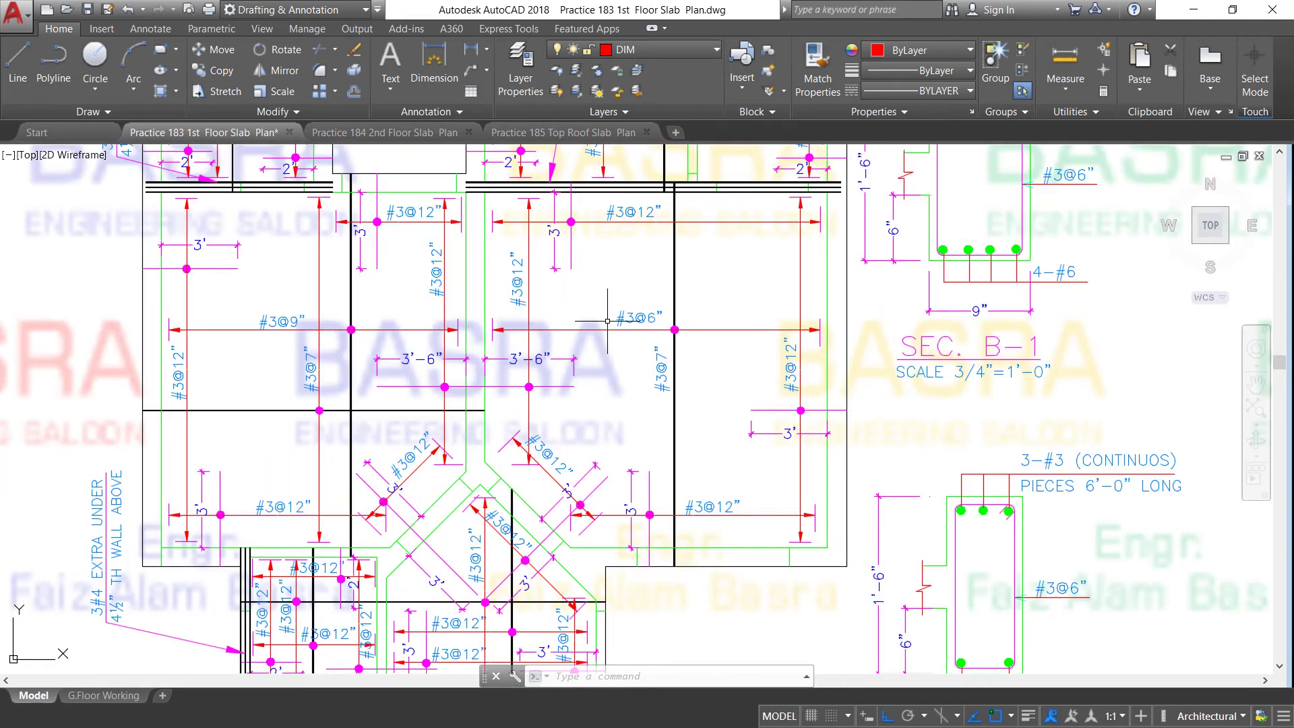
{"action": "scroll", "coordinate": [624, 307], "scroll_direction": "up", "scroll_amount": 2}
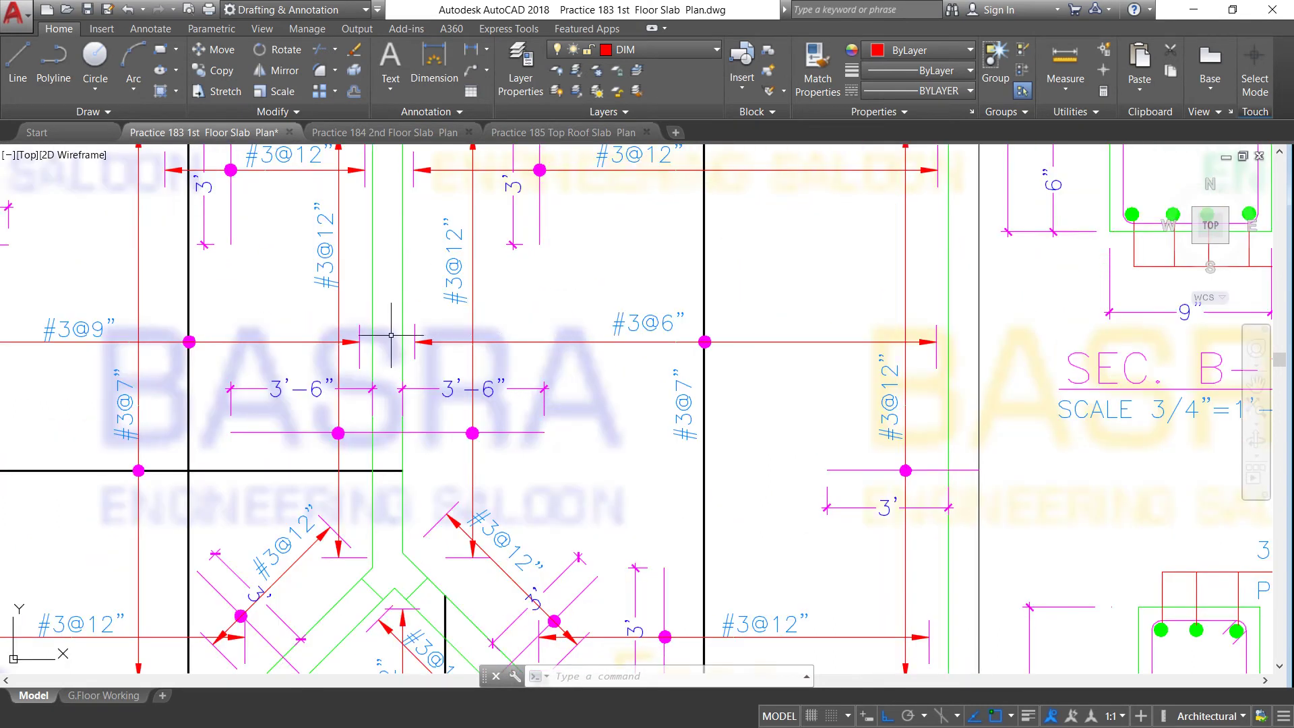
{"action": "scroll", "coordinate": [763, 348], "scroll_direction": "down", "scroll_amount": 2}
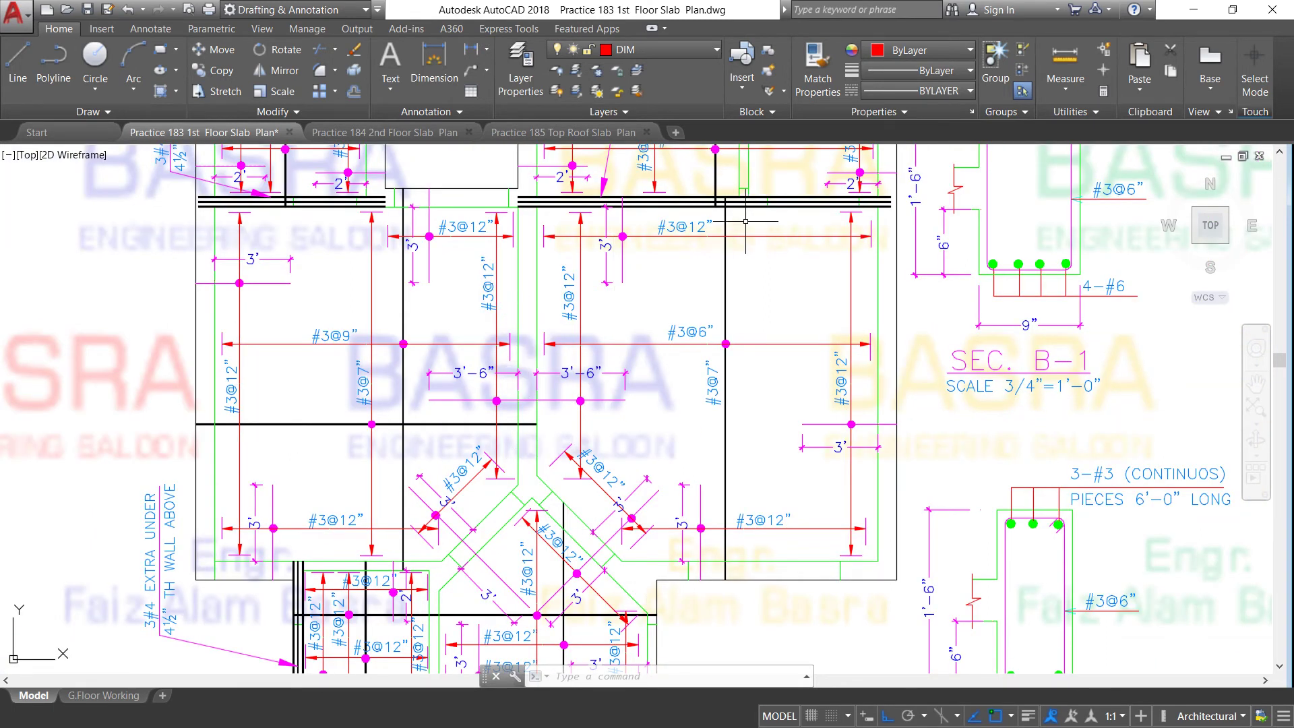
{"action": "scroll", "coordinate": [732, 285], "scroll_direction": "up", "scroll_amount": 2}
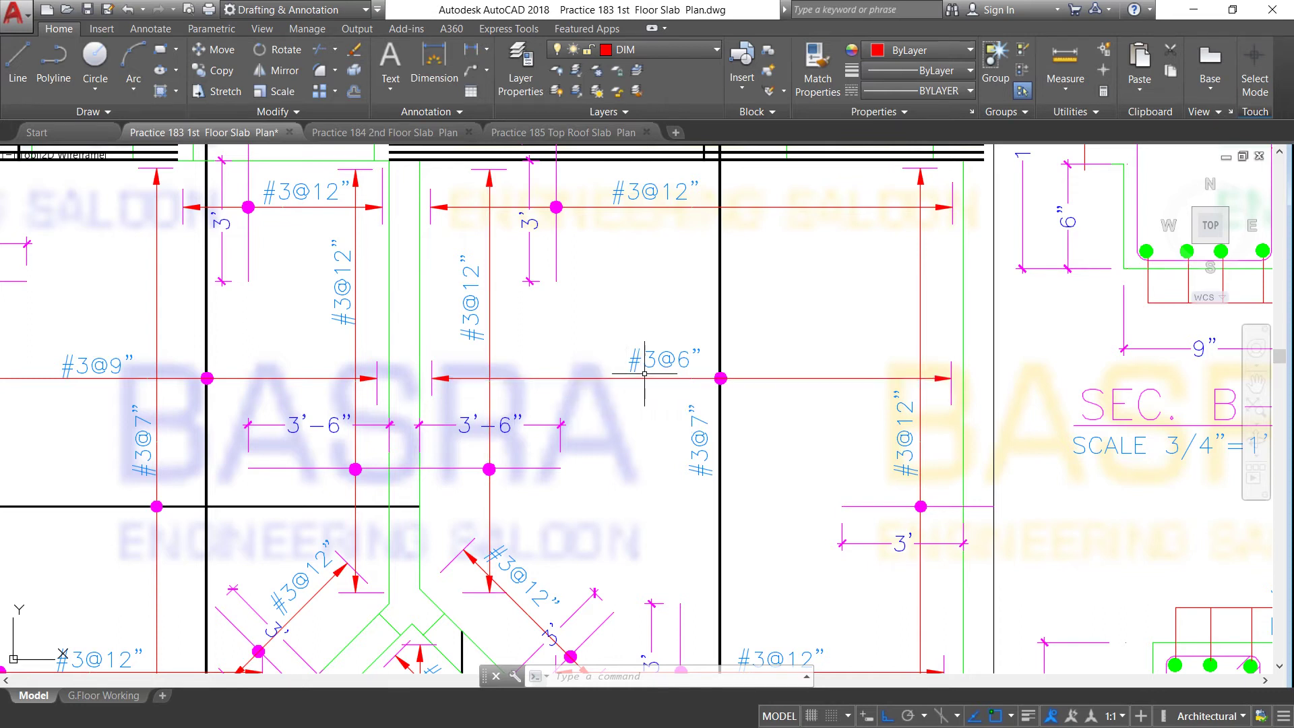
{"action": "scroll", "coordinate": [593, 363], "scroll_direction": "down", "scroll_amount": 2}
{"action": "scroll", "coordinate": [612, 367], "scroll_direction": "up", "scroll_amount": 2}
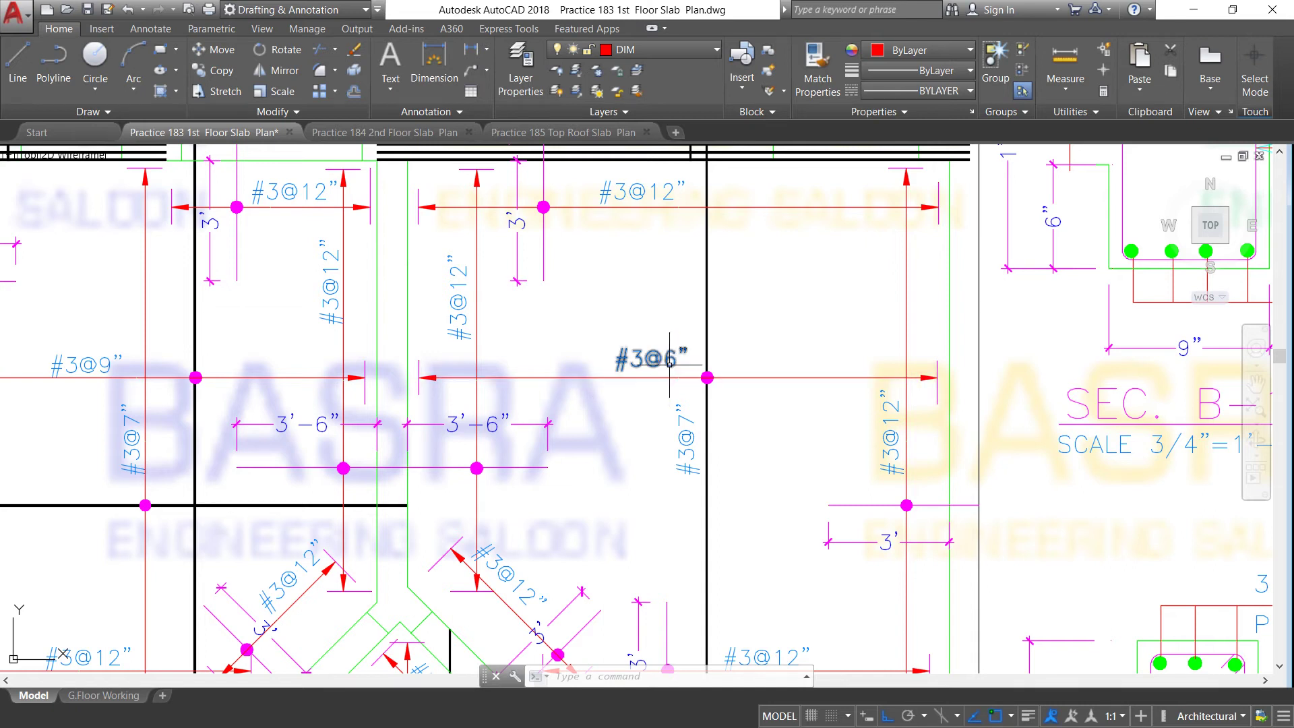
{"action": "scroll", "coordinate": [589, 363], "scroll_direction": "down", "scroll_amount": 4}
{"action": "scroll", "coordinate": [606, 239], "scroll_direction": "up", "scroll_amount": 2}
{"action": "scroll", "coordinate": [614, 225], "scroll_direction": "up", "scroll_amount": 2}
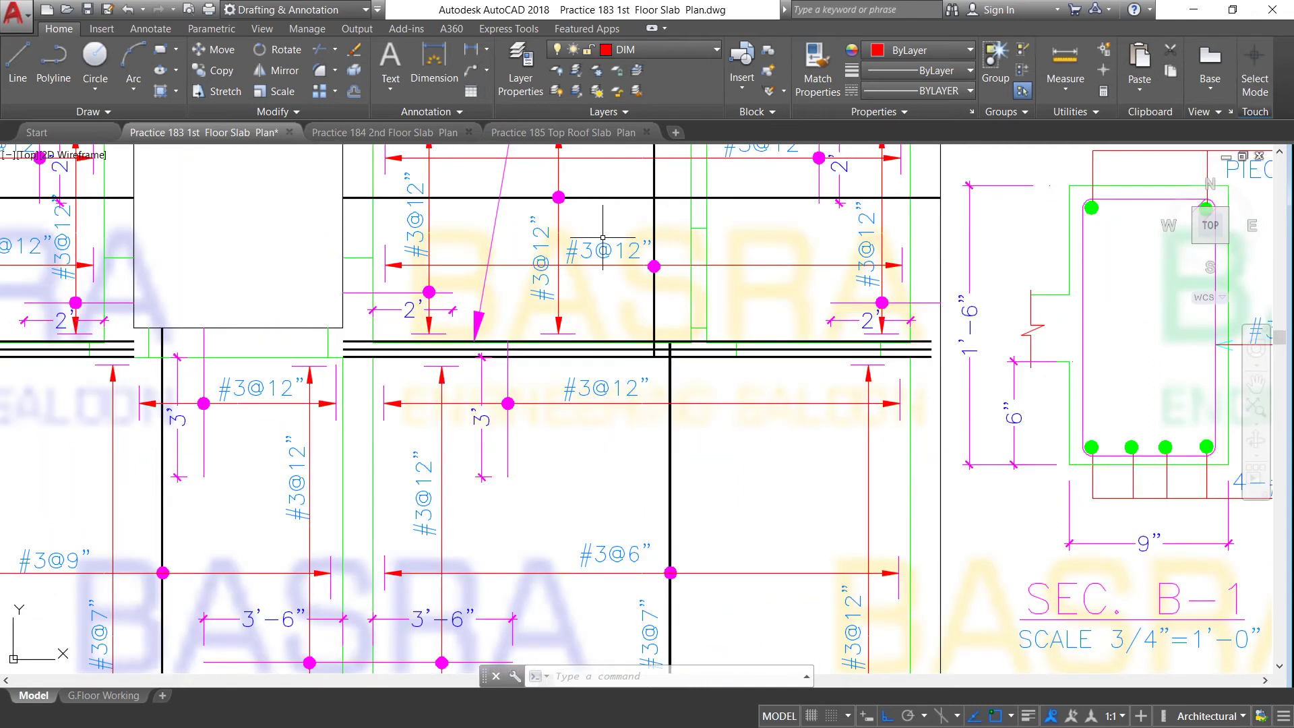
{"action": "scroll", "coordinate": [570, 258], "scroll_direction": "down", "scroll_amount": 2}
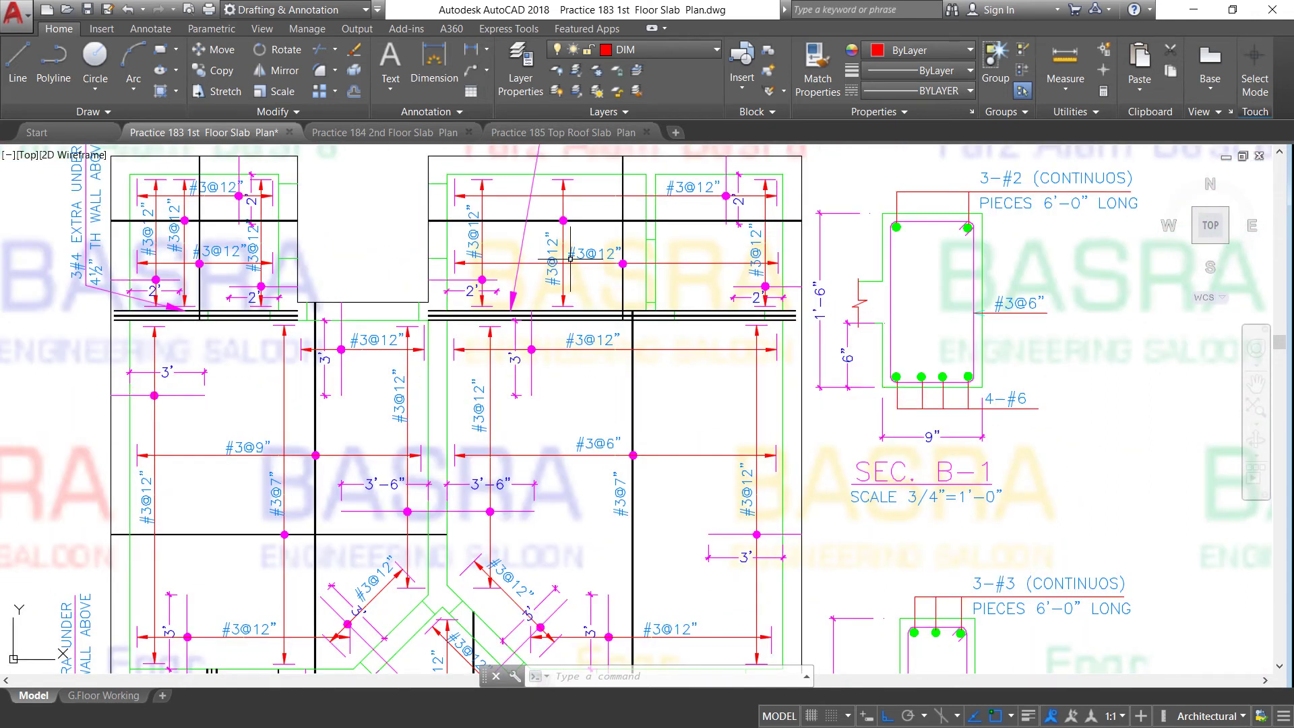
{"action": "scroll", "coordinate": [570, 258], "scroll_direction": "down", "scroll_amount": 2}
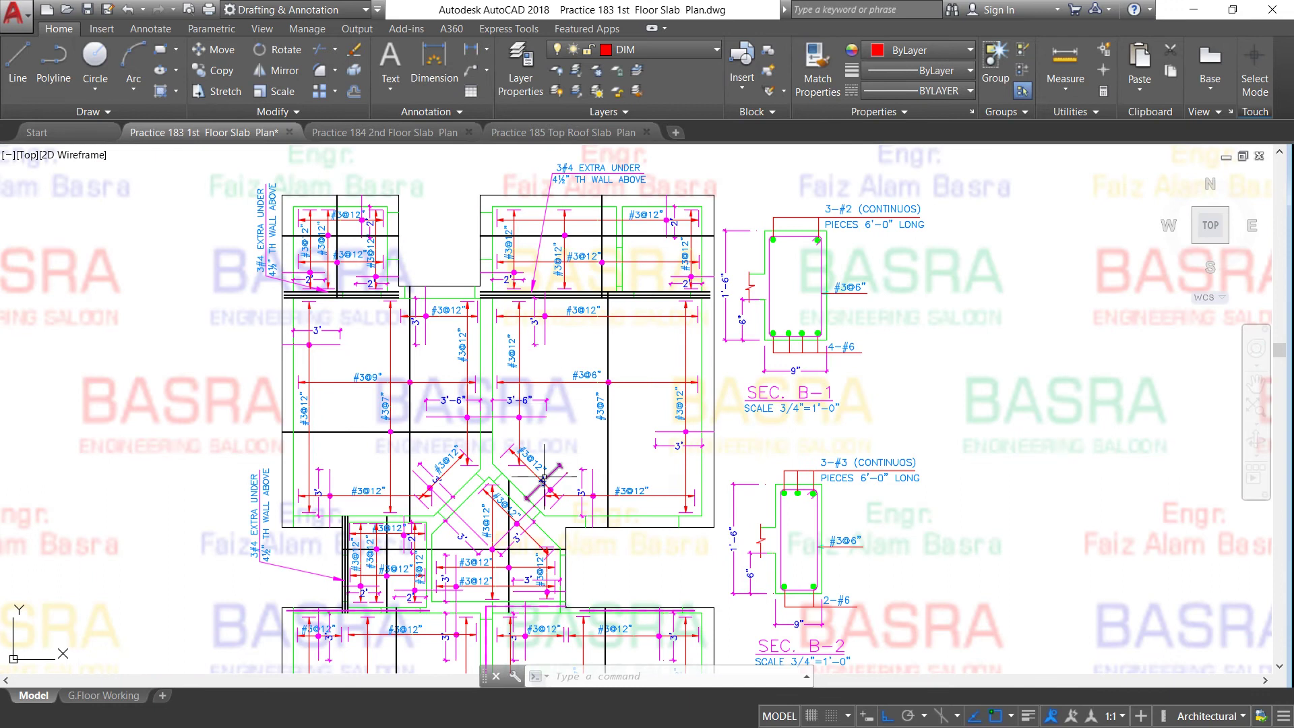
{"action": "scroll", "coordinate": [509, 573], "scroll_direction": "up", "scroll_amount": 1}
{"action": "scroll", "coordinate": [508, 570], "scroll_direction": "up", "scroll_amount": 1}
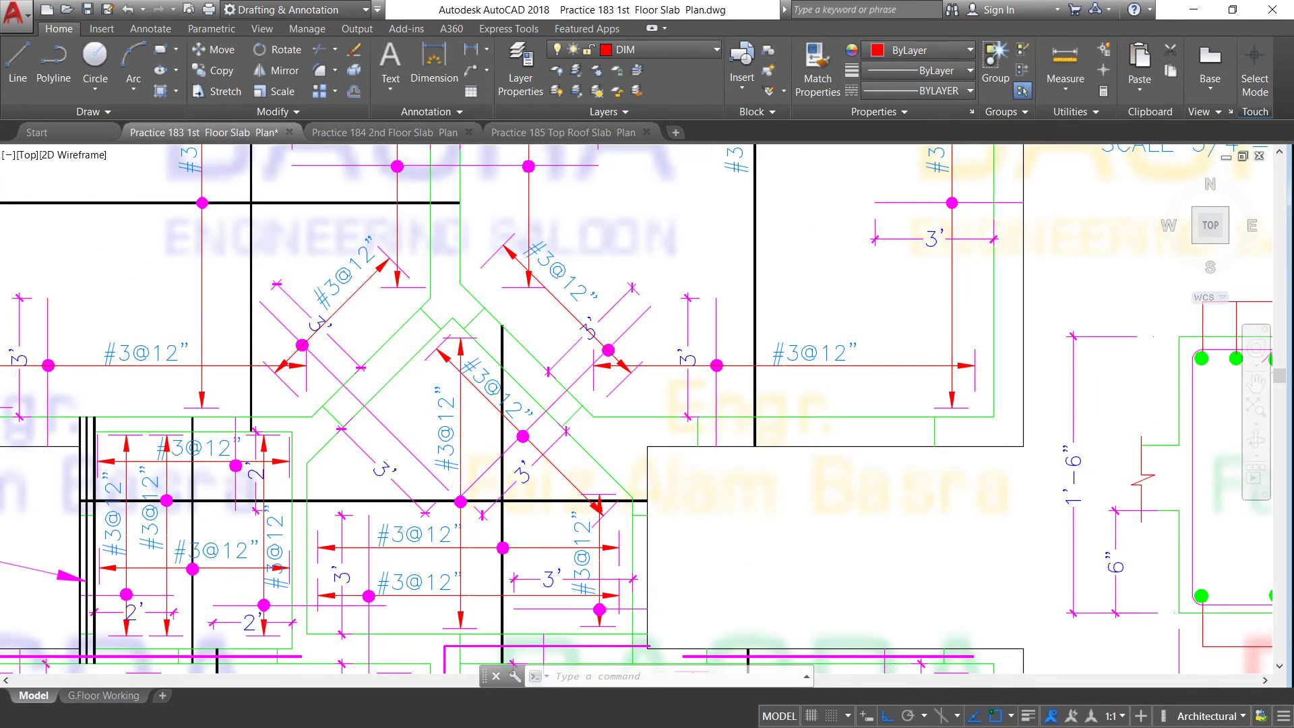
{"action": "scroll", "coordinate": [487, 529], "scroll_direction": "down", "scroll_amount": 2}
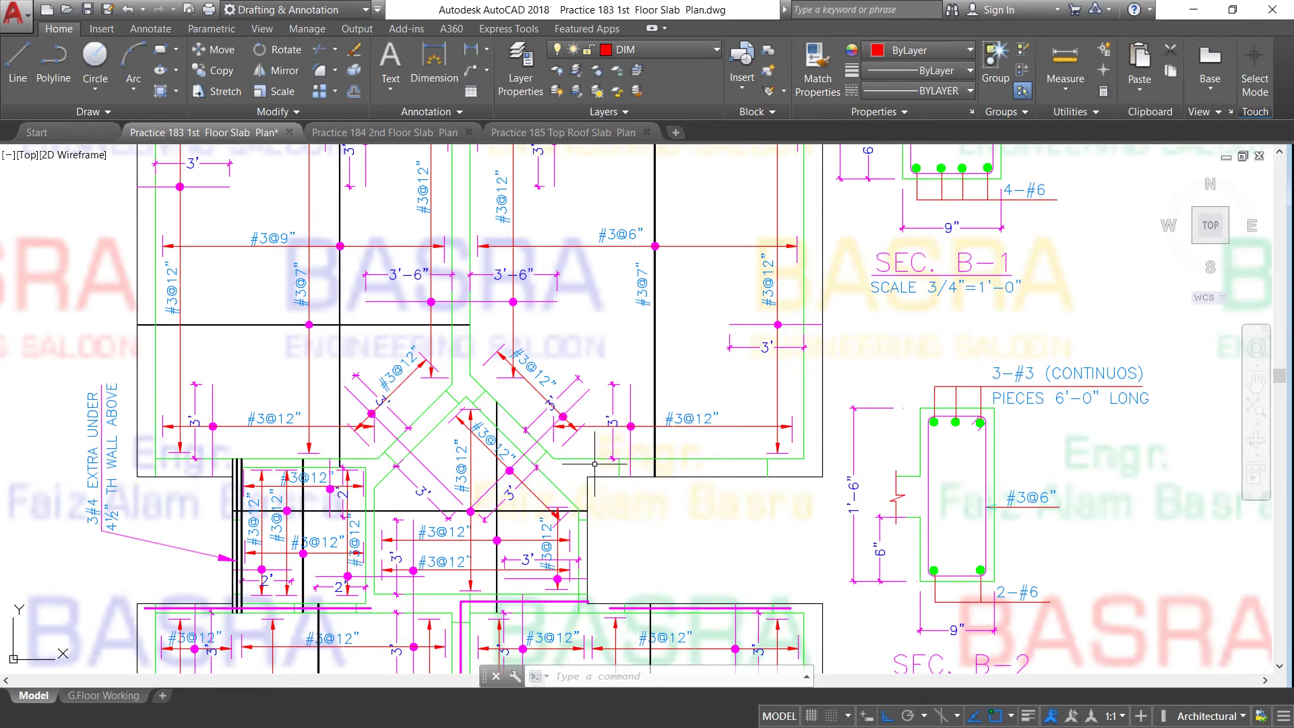
{"action": "scroll", "coordinate": [583, 461], "scroll_direction": "down", "scroll_amount": 2}
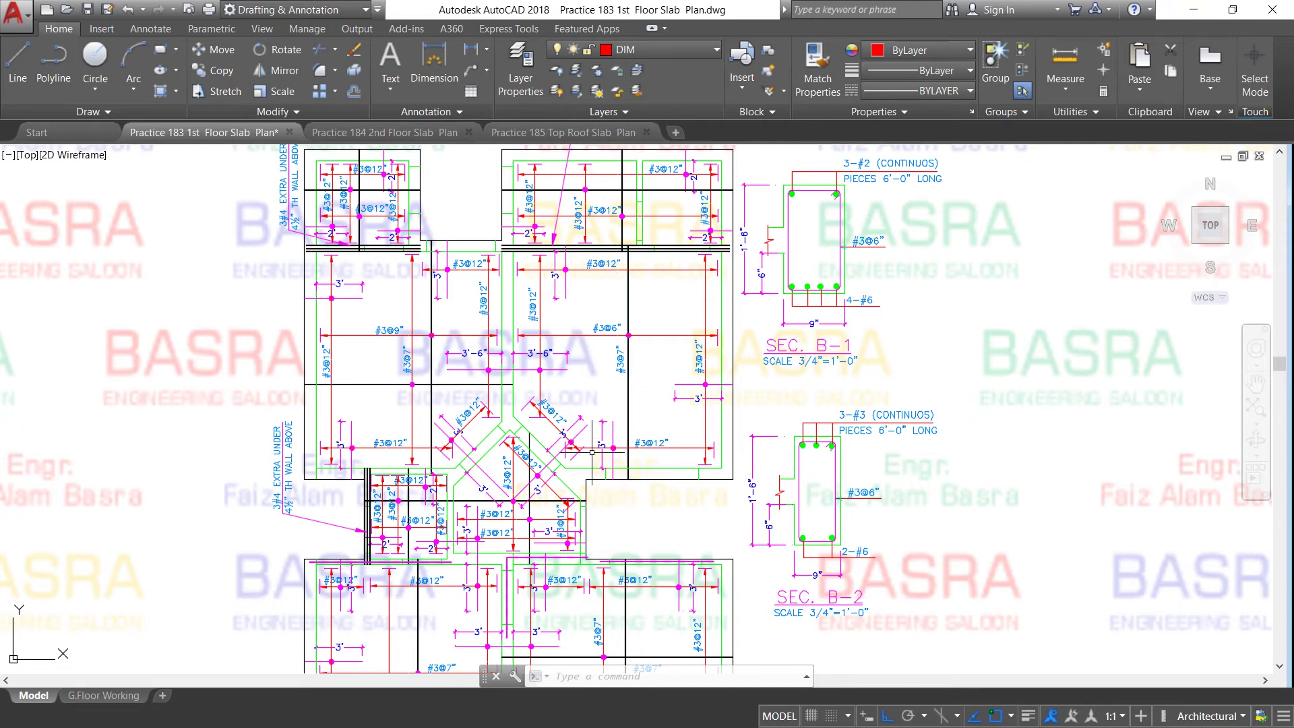
{"action": "scroll", "coordinate": [373, 329], "scroll_direction": "down", "scroll_amount": 2}
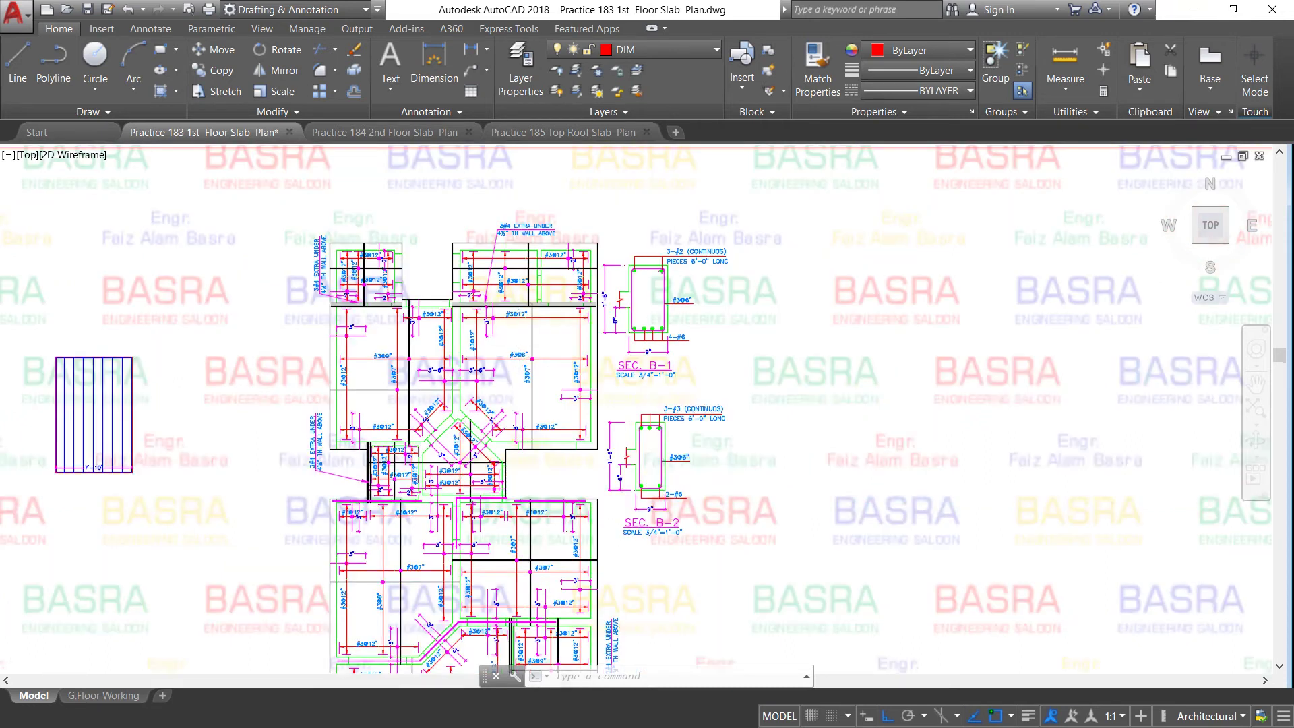
{"action": "scroll", "coordinate": [512, 341], "scroll_direction": "up", "scroll_amount": 5}
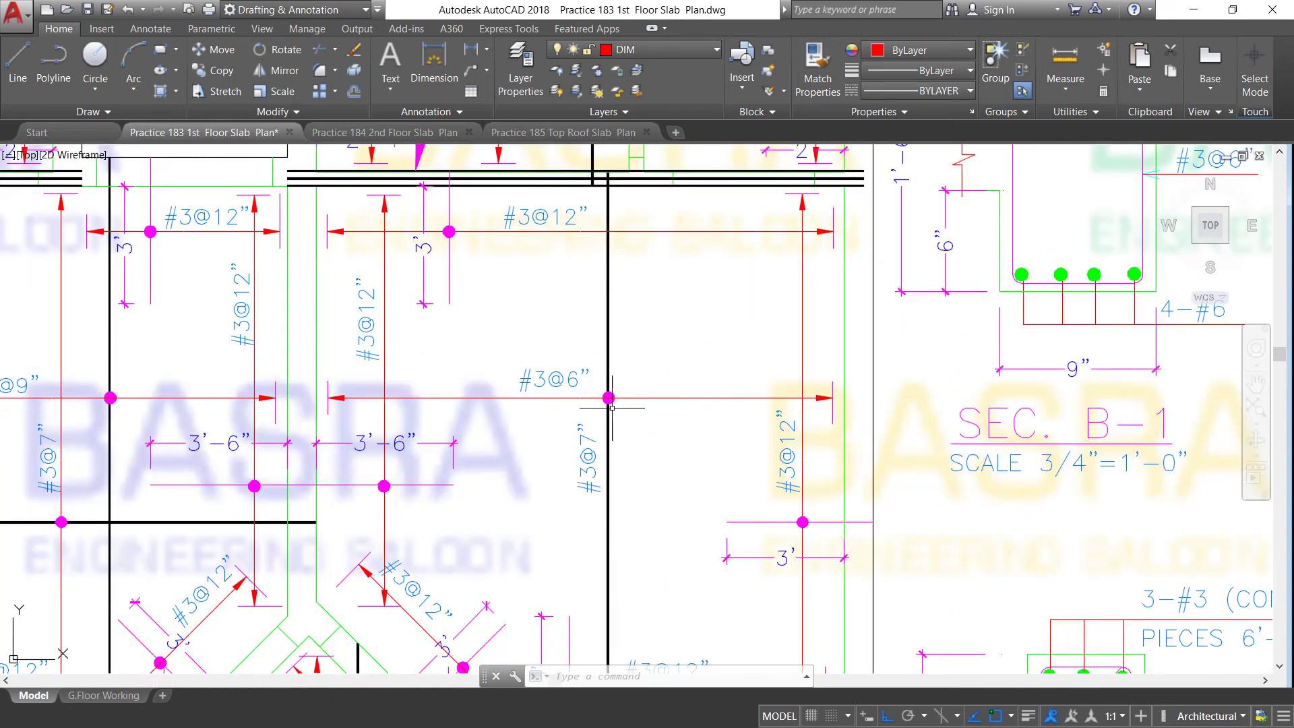
{"action": "scroll", "coordinate": [550, 355], "scroll_direction": "down", "scroll_amount": 2}
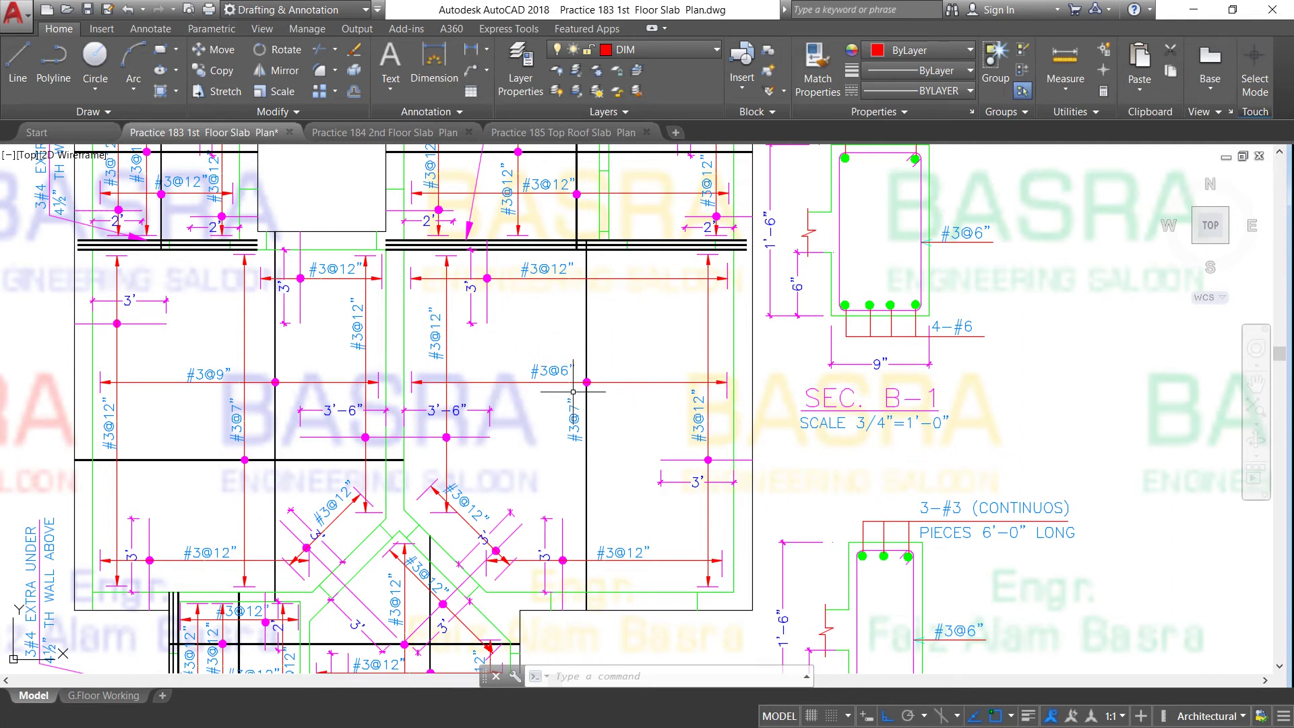
{"action": "scroll", "coordinate": [570, 391], "scroll_direction": "up", "scroll_amount": 2}
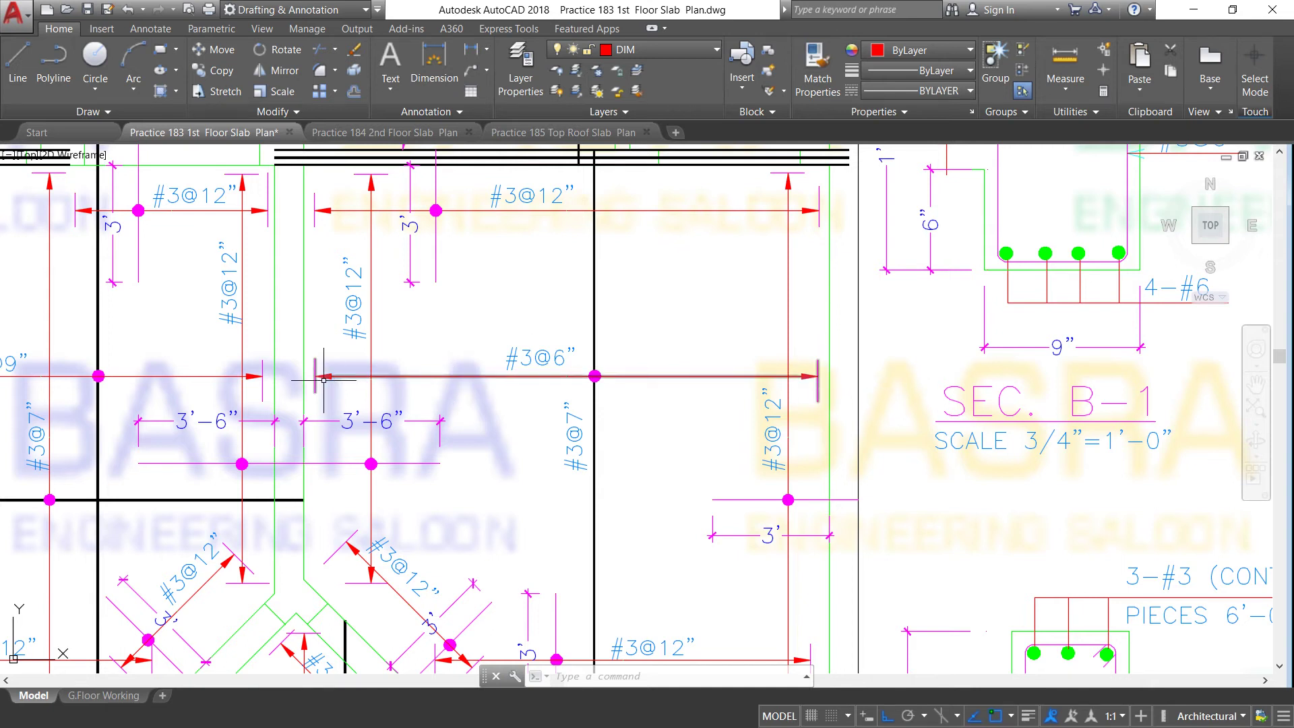
{"action": "scroll", "coordinate": [353, 376], "scroll_direction": "down", "scroll_amount": 2}
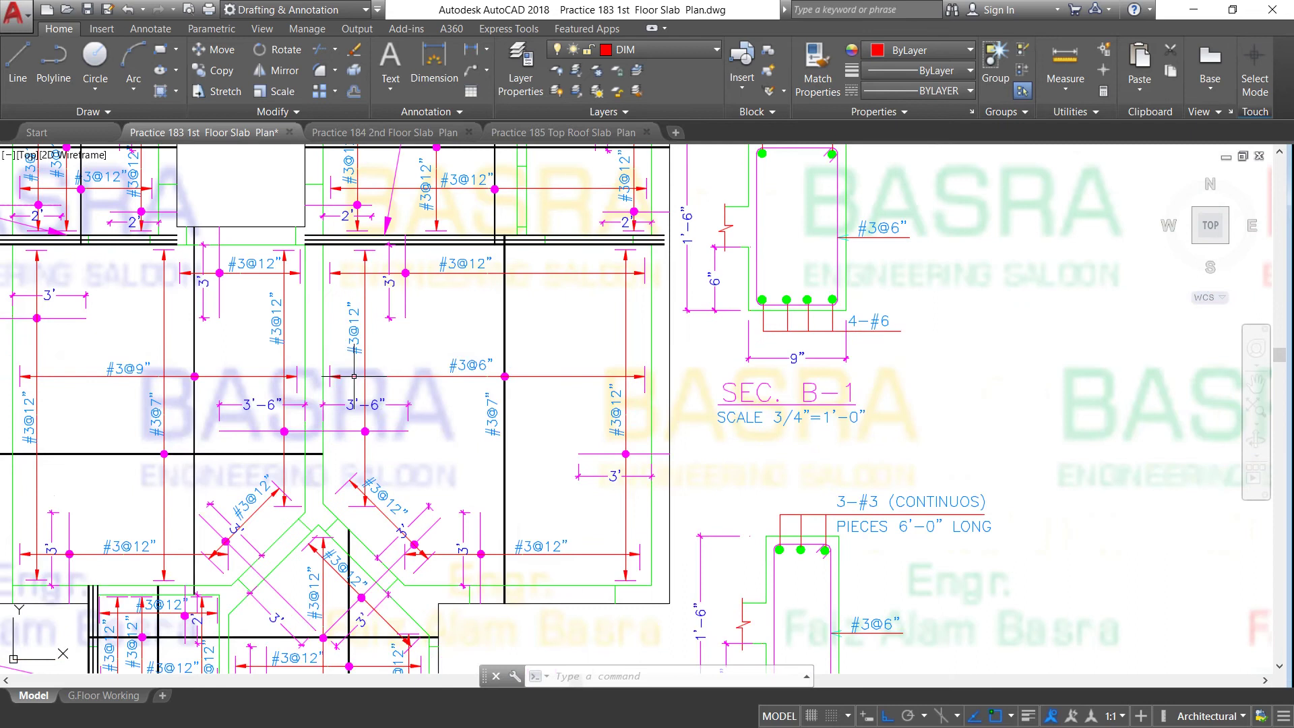
{"action": "scroll", "coordinate": [354, 376], "scroll_direction": "down", "scroll_amount": 3}
{"action": "scroll", "coordinate": [438, 471], "scroll_direction": "up", "scroll_amount": 3}
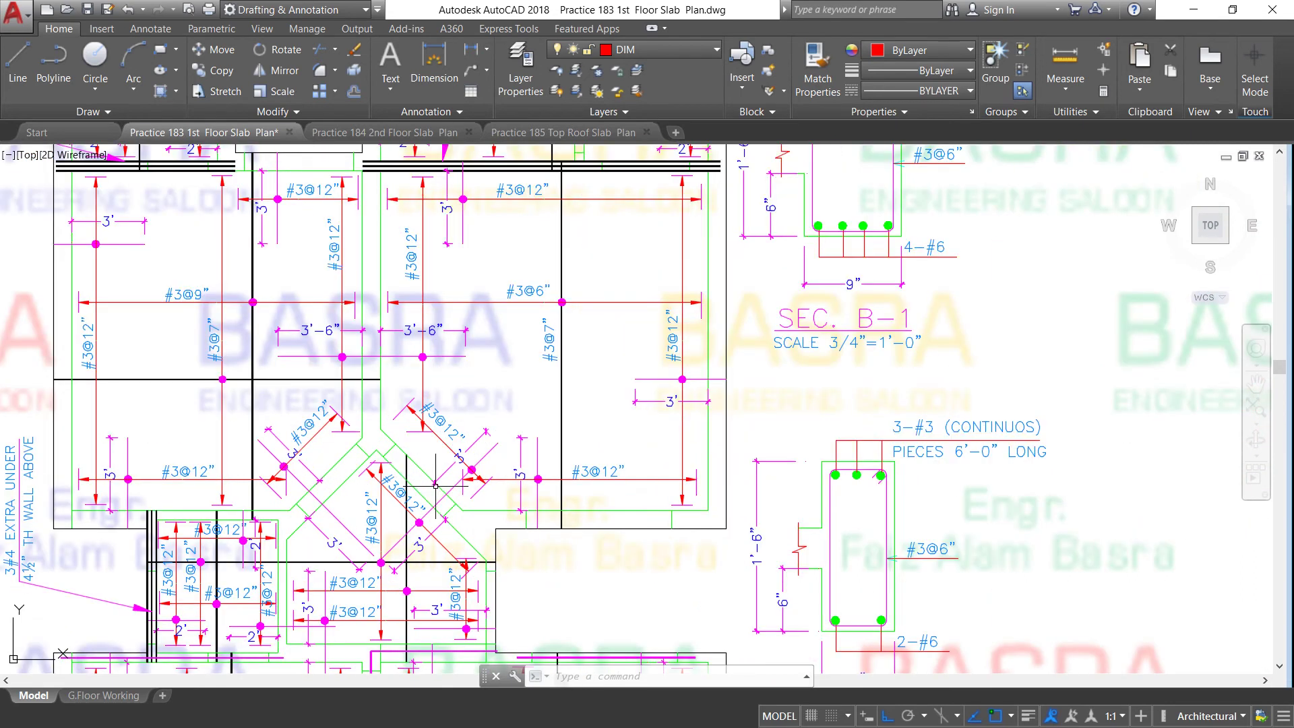
{"action": "scroll", "coordinate": [617, 487], "scroll_direction": "up", "scroll_amount": 2}
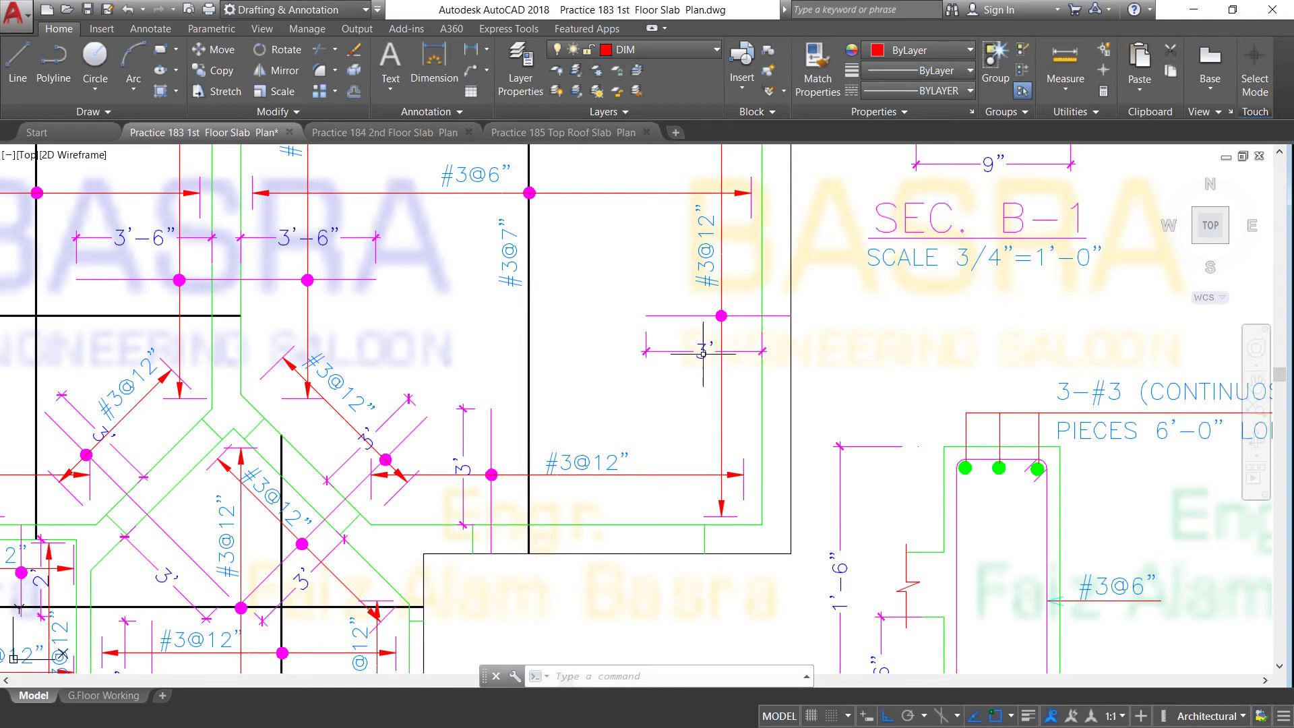
{"action": "scroll", "coordinate": [767, 353], "scroll_direction": "up", "scroll_amount": 4}
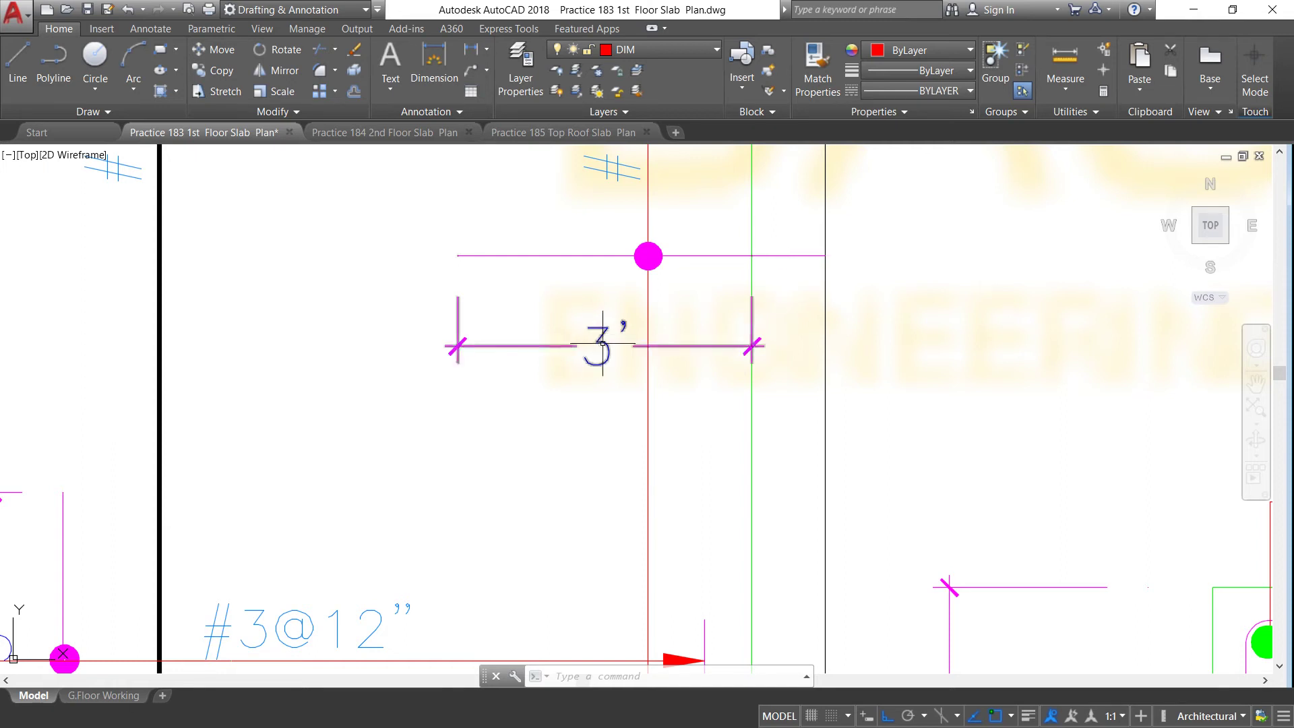
{"action": "scroll", "coordinate": [548, 312], "scroll_direction": "down", "scroll_amount": 2}
{"action": "scroll", "coordinate": [547, 312], "scroll_direction": "down", "scroll_amount": 2}
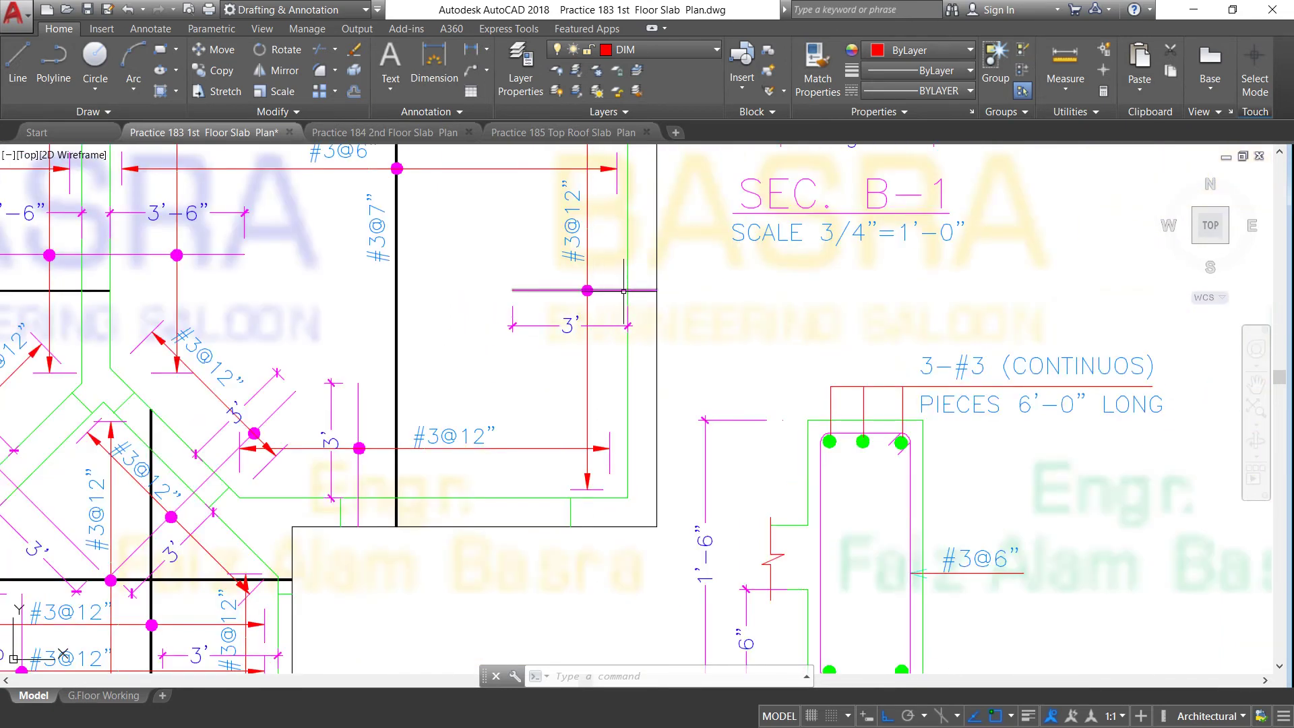
{"action": "scroll", "coordinate": [643, 293], "scroll_direction": "up", "scroll_amount": 2}
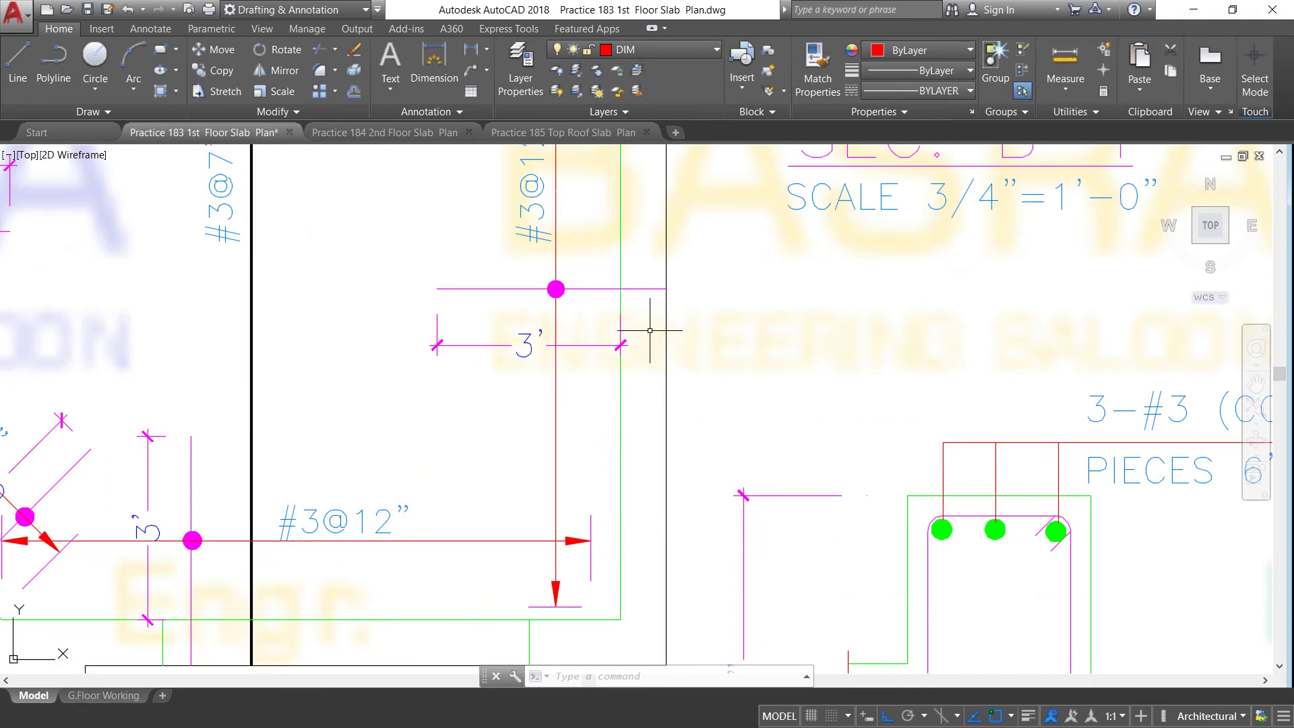
{"action": "scroll", "coordinate": [645, 328], "scroll_direction": "down", "scroll_amount": 2}
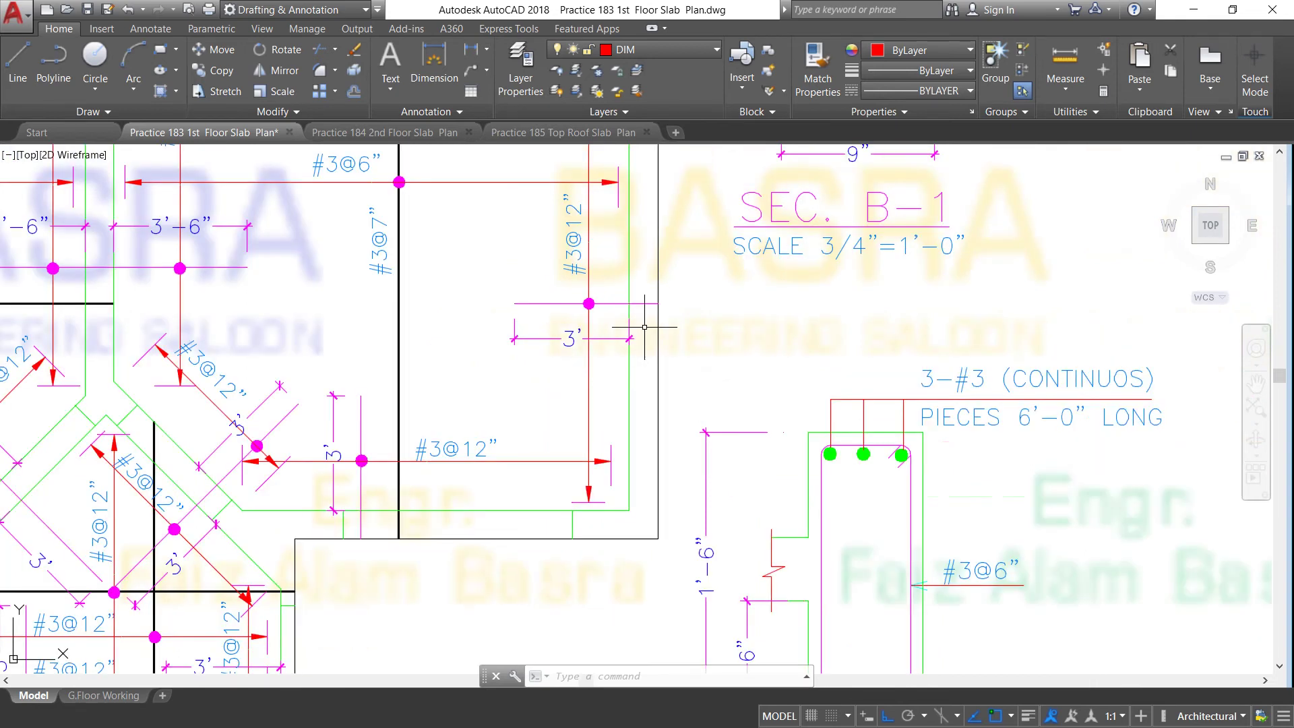
{"action": "scroll", "coordinate": [647, 306], "scroll_direction": "up", "scroll_amount": 2}
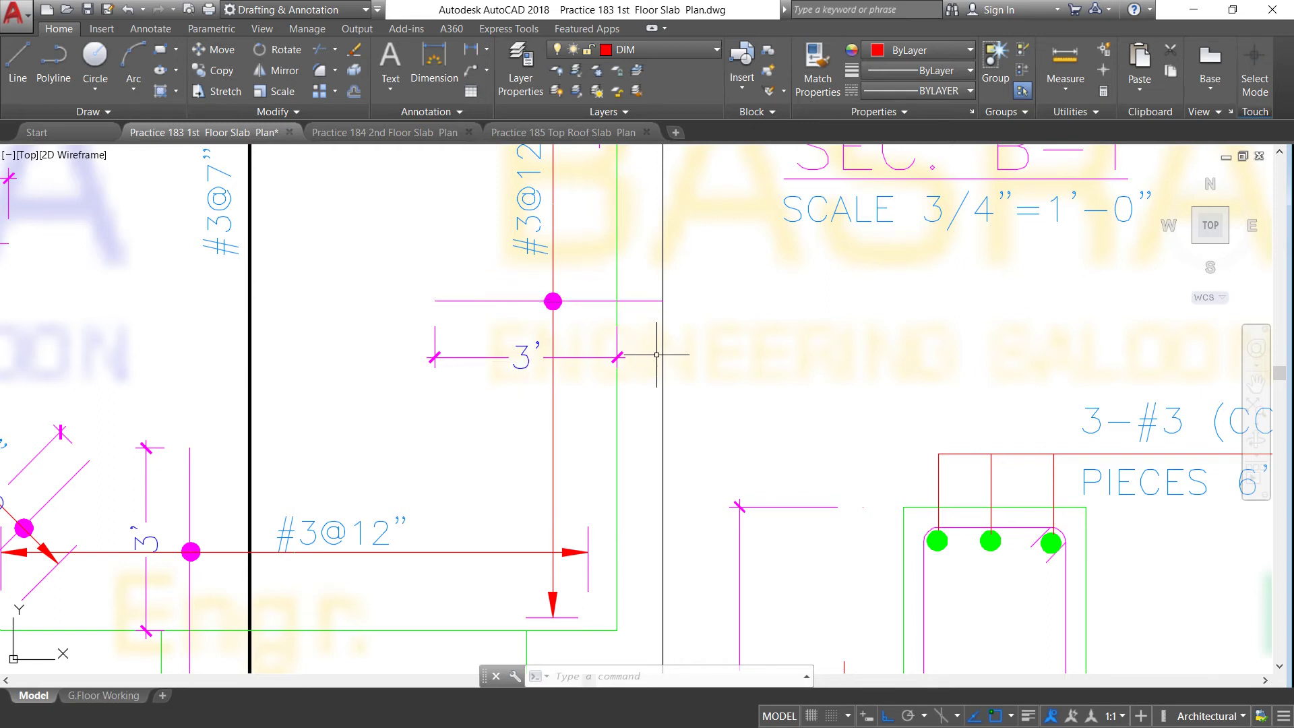
{"action": "scroll", "coordinate": [656, 353], "scroll_direction": "down", "scroll_amount": 3}
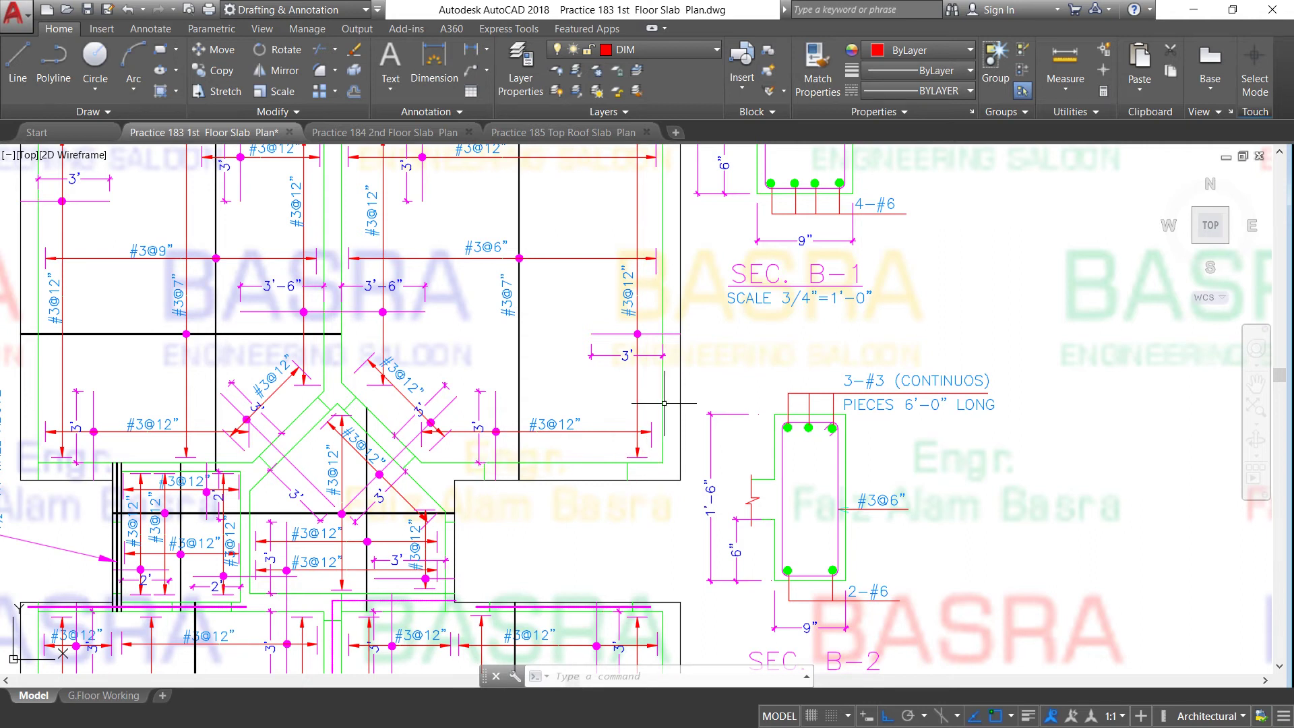
{"action": "scroll", "coordinate": [657, 410], "scroll_direction": "down", "scroll_amount": 1}
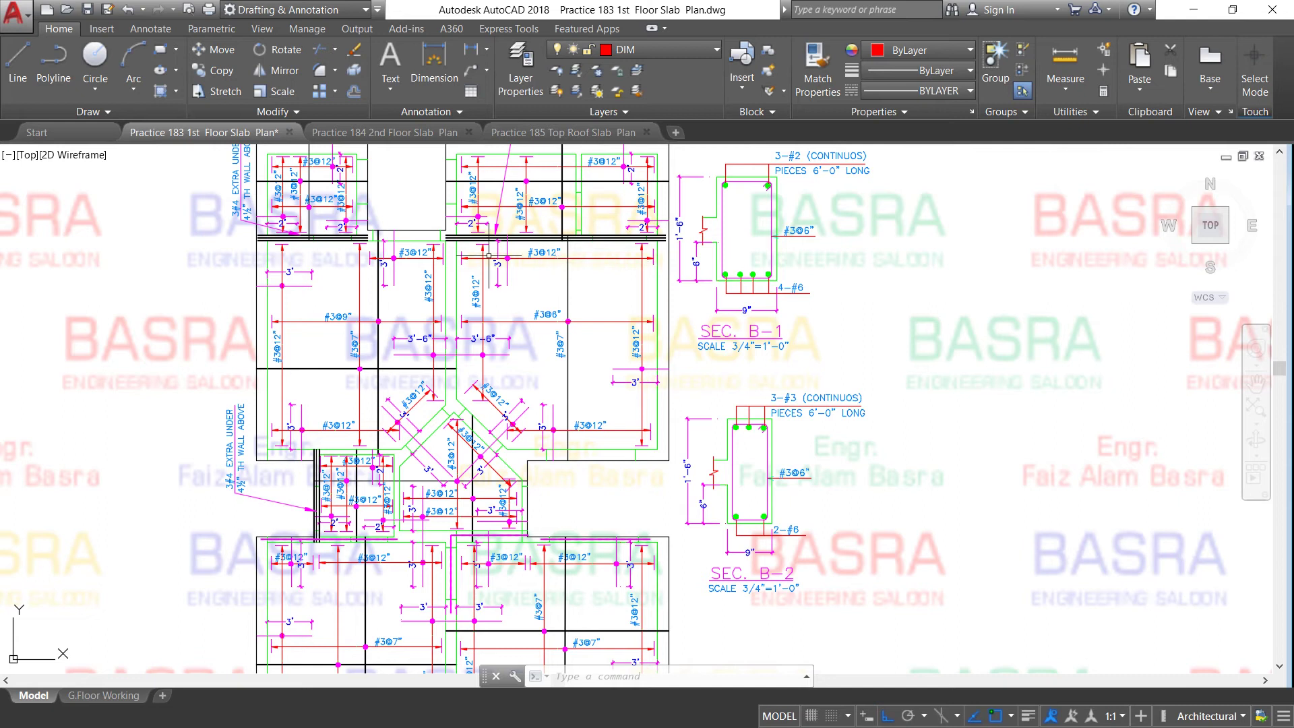
{"action": "scroll", "coordinate": [283, 271], "scroll_direction": "up", "scroll_amount": 4}
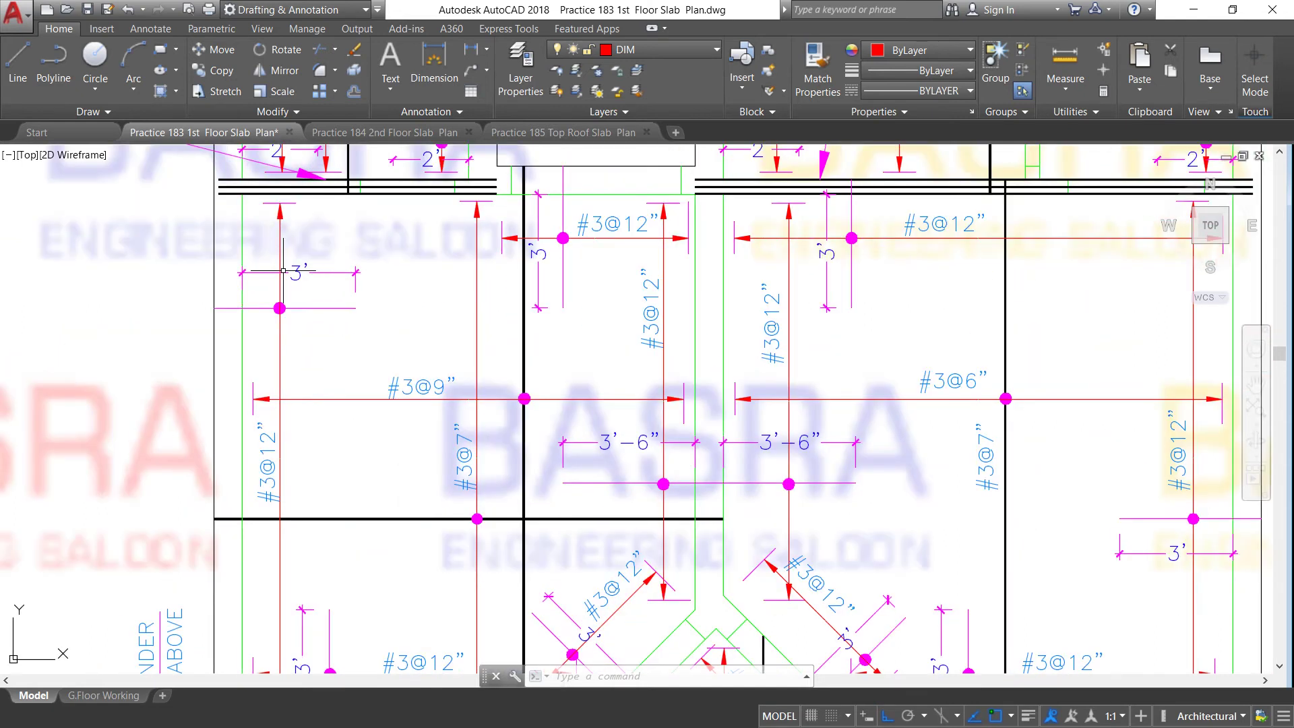
{"action": "scroll", "coordinate": [283, 270], "scroll_direction": "down", "scroll_amount": 4}
{"action": "scroll", "coordinate": [378, 424], "scroll_direction": "up", "scroll_amount": 4}
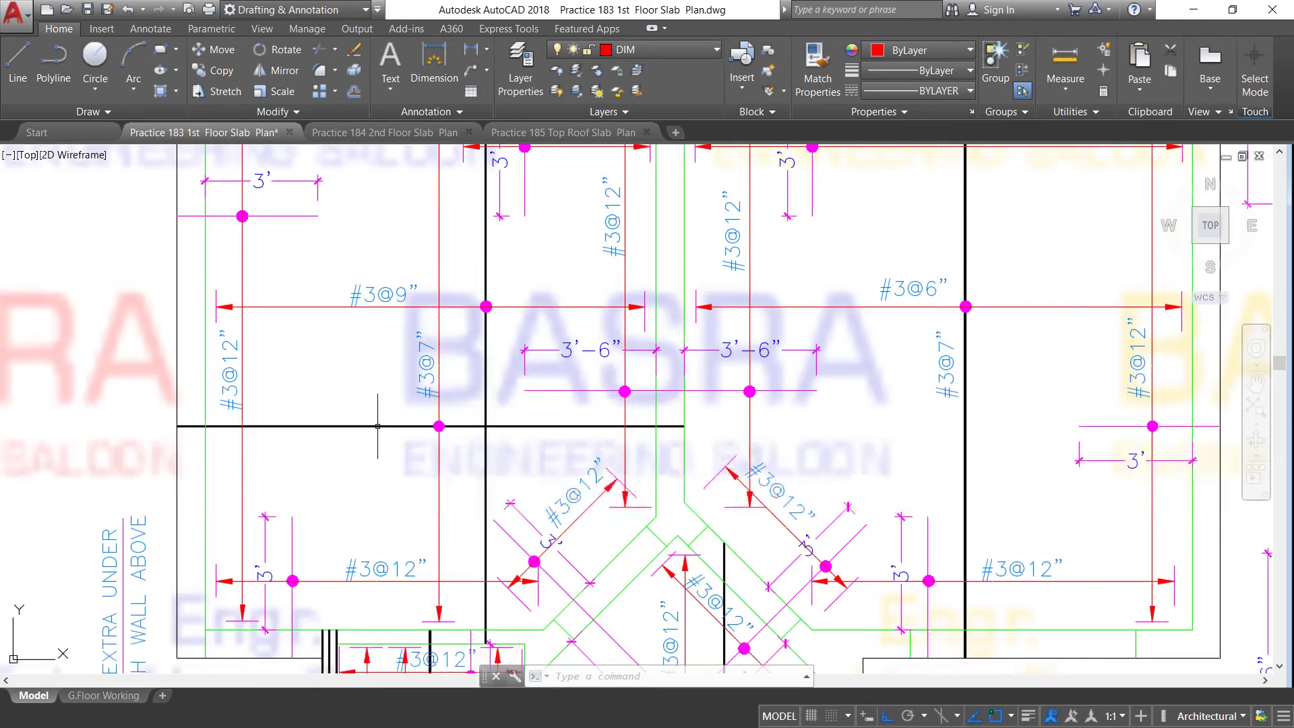
{"action": "scroll", "coordinate": [717, 415], "scroll_direction": "down", "scroll_amount": 2}
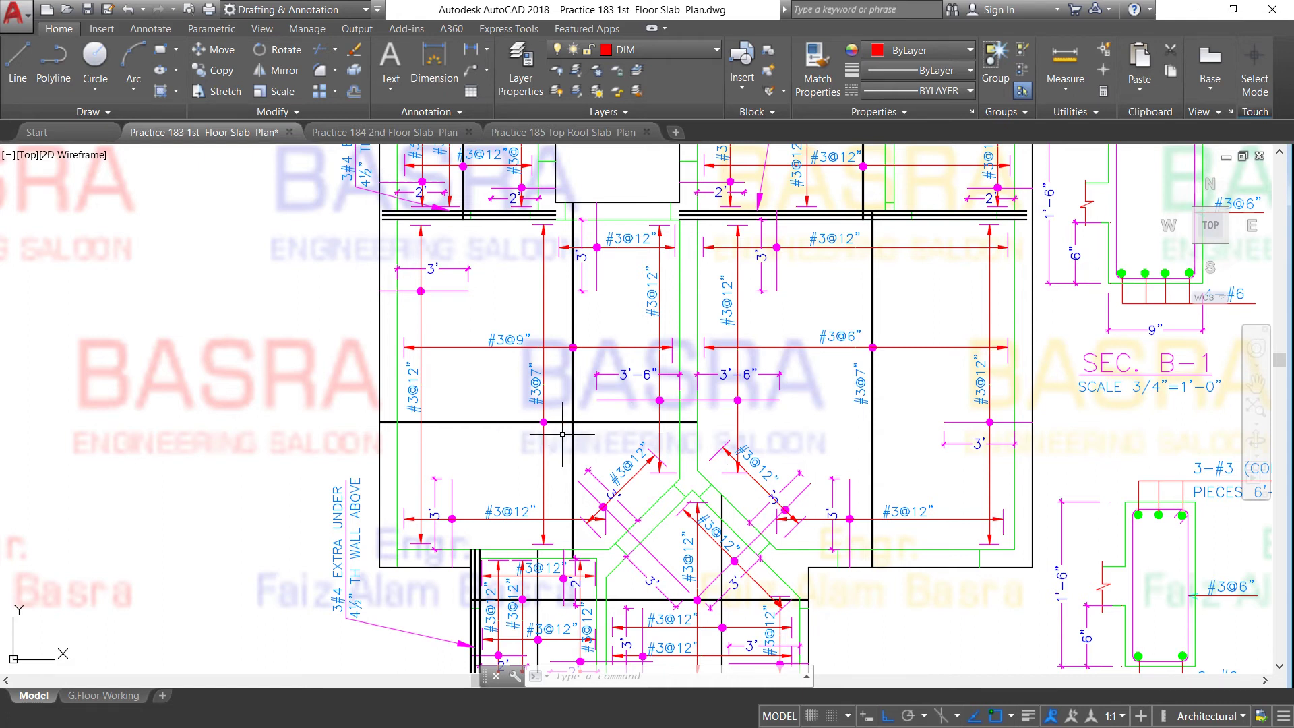
{"action": "scroll", "coordinate": [562, 434], "scroll_direction": "up", "scroll_amount": 2}
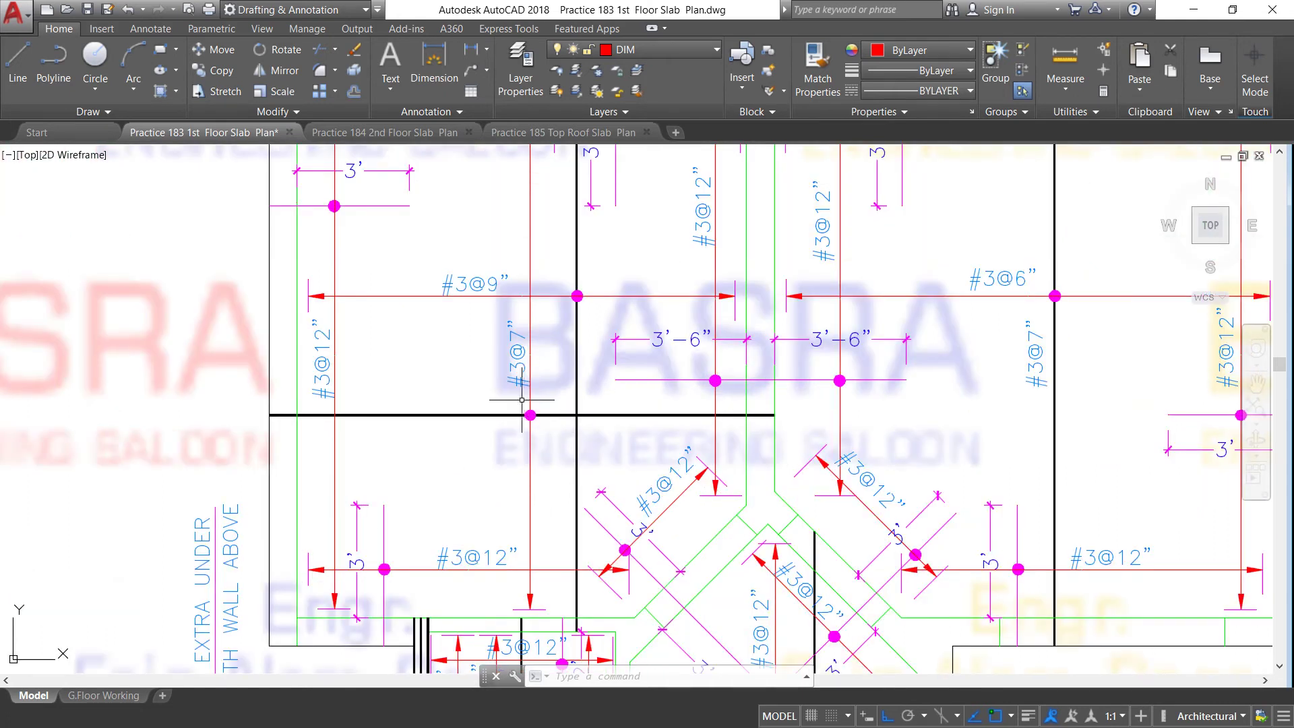
{"action": "scroll", "coordinate": [472, 403], "scroll_direction": "down", "scroll_amount": 3}
{"action": "scroll", "coordinate": [513, 396], "scroll_direction": "up", "scroll_amount": 3}
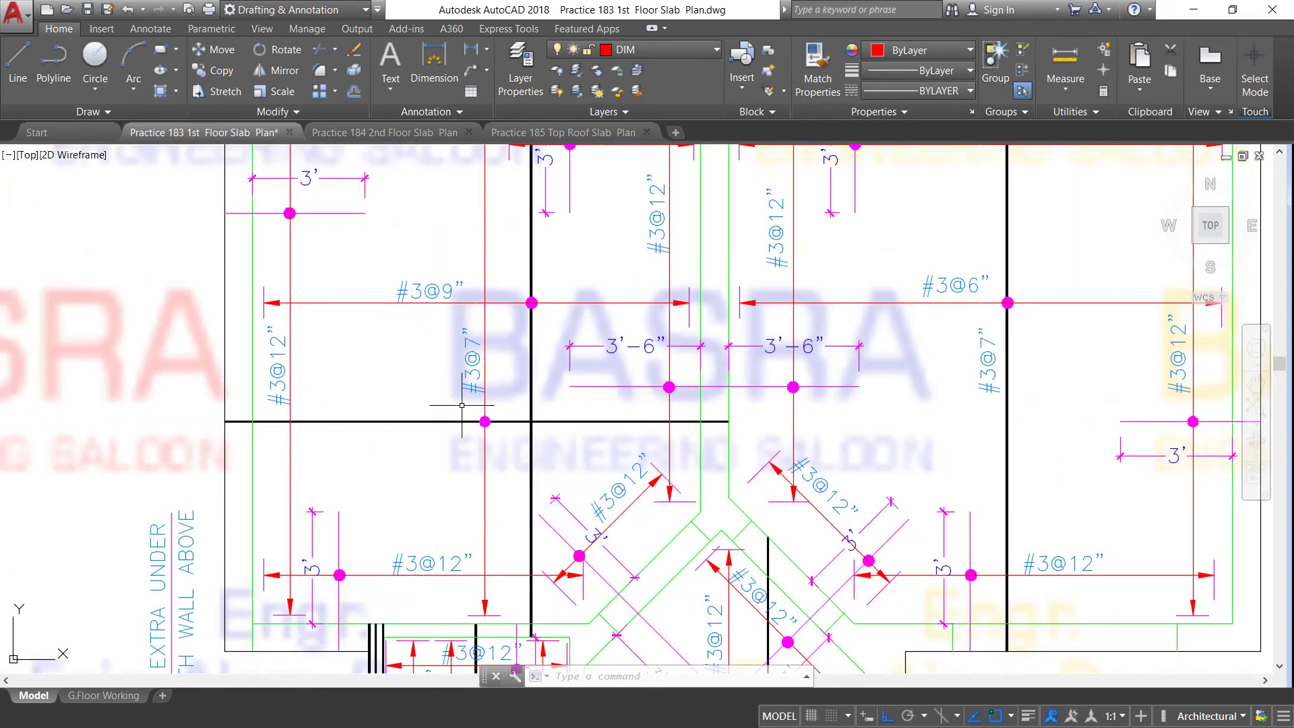
{"action": "scroll", "coordinate": [359, 405], "scroll_direction": "down", "scroll_amount": 2}
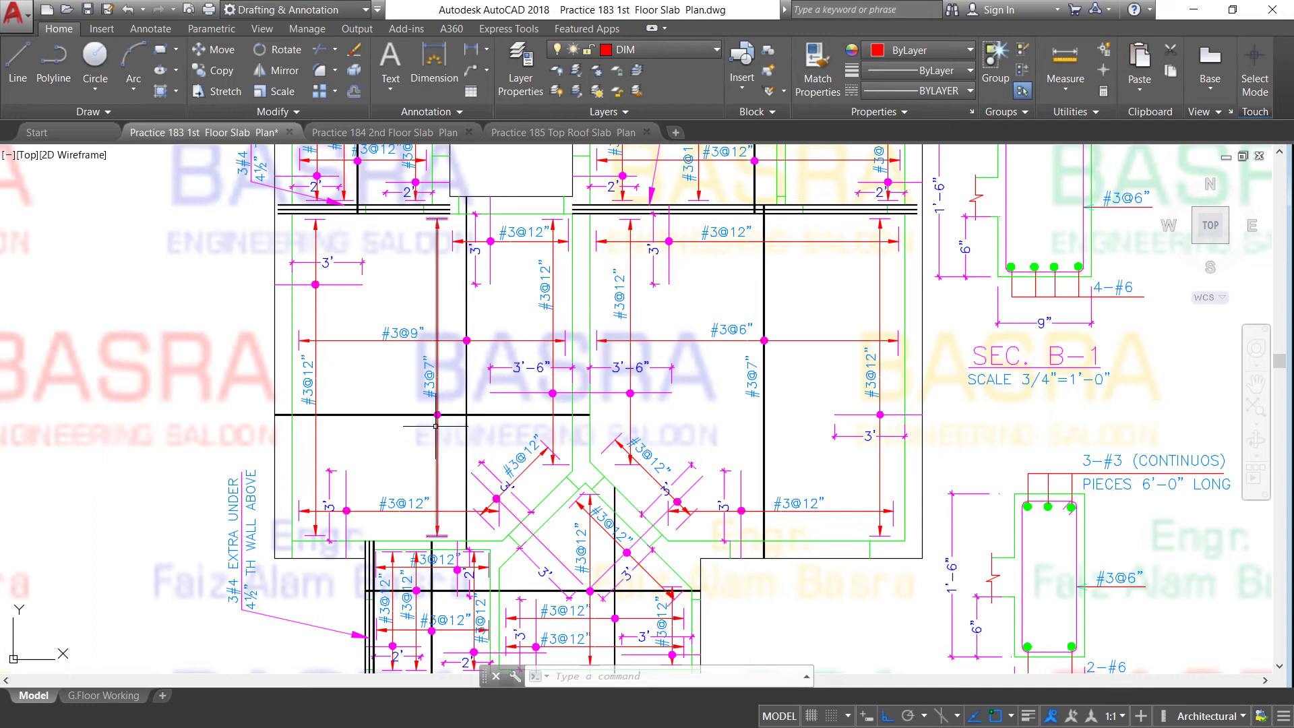
{"action": "scroll", "coordinate": [436, 425], "scroll_direction": "up", "scroll_amount": 2}
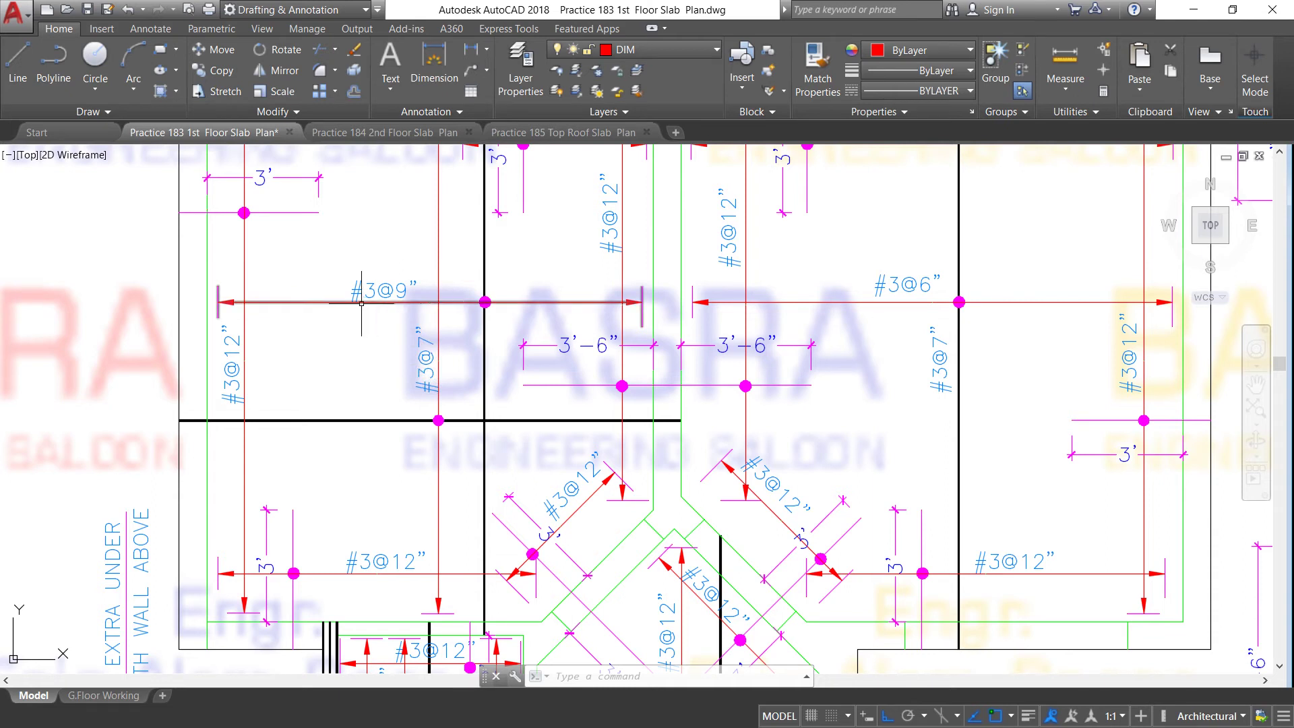
{"action": "scroll", "coordinate": [409, 299], "scroll_direction": "down", "scroll_amount": 2}
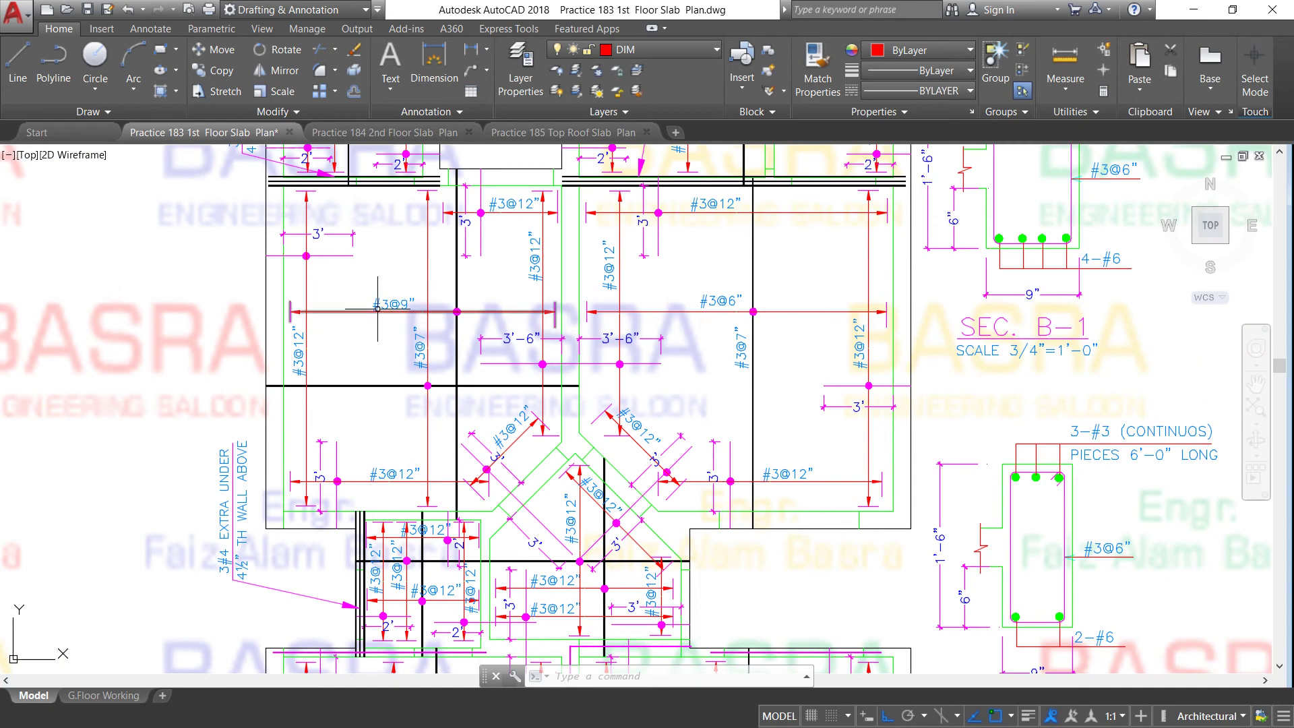
{"action": "scroll", "coordinate": [381, 308], "scroll_direction": "up", "scroll_amount": 2}
{"action": "scroll", "coordinate": [380, 302], "scroll_direction": "up", "scroll_amount": 2}
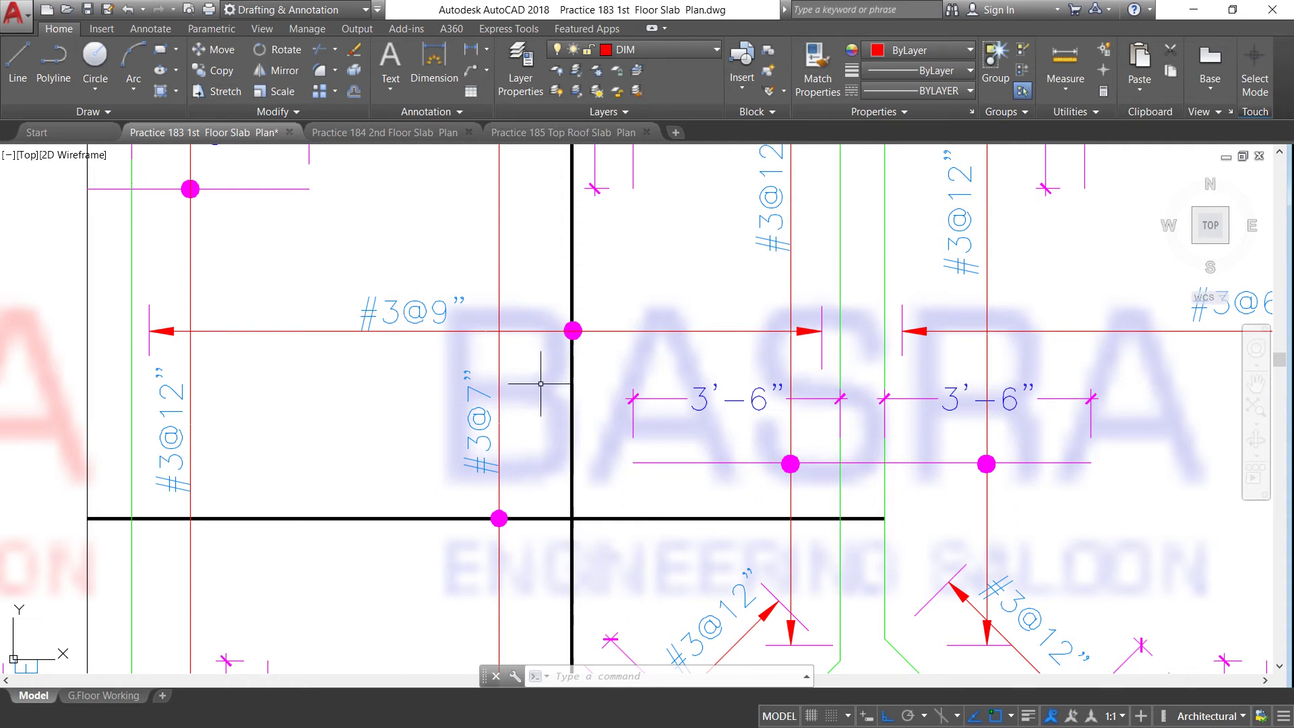
{"action": "scroll", "coordinate": [304, 382], "scroll_direction": "down", "scroll_amount": 1}
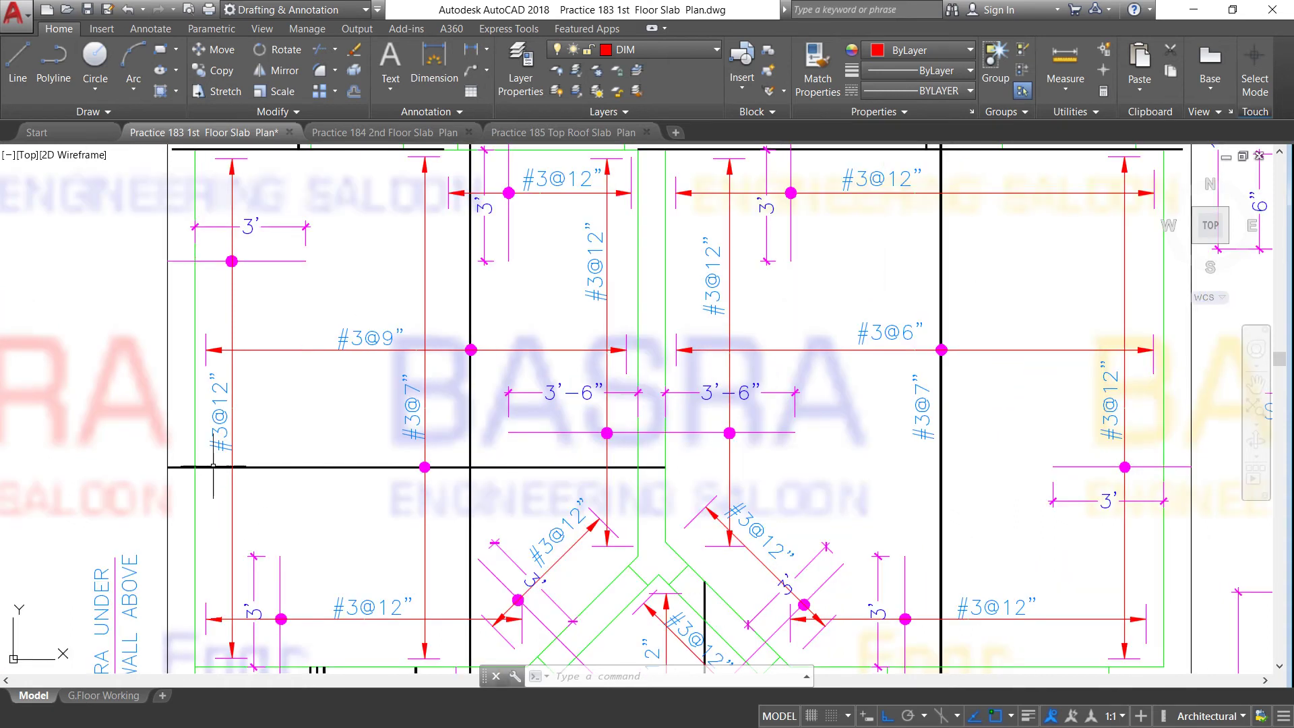
{"action": "scroll", "coordinate": [216, 463], "scroll_direction": "up", "scroll_amount": 2}
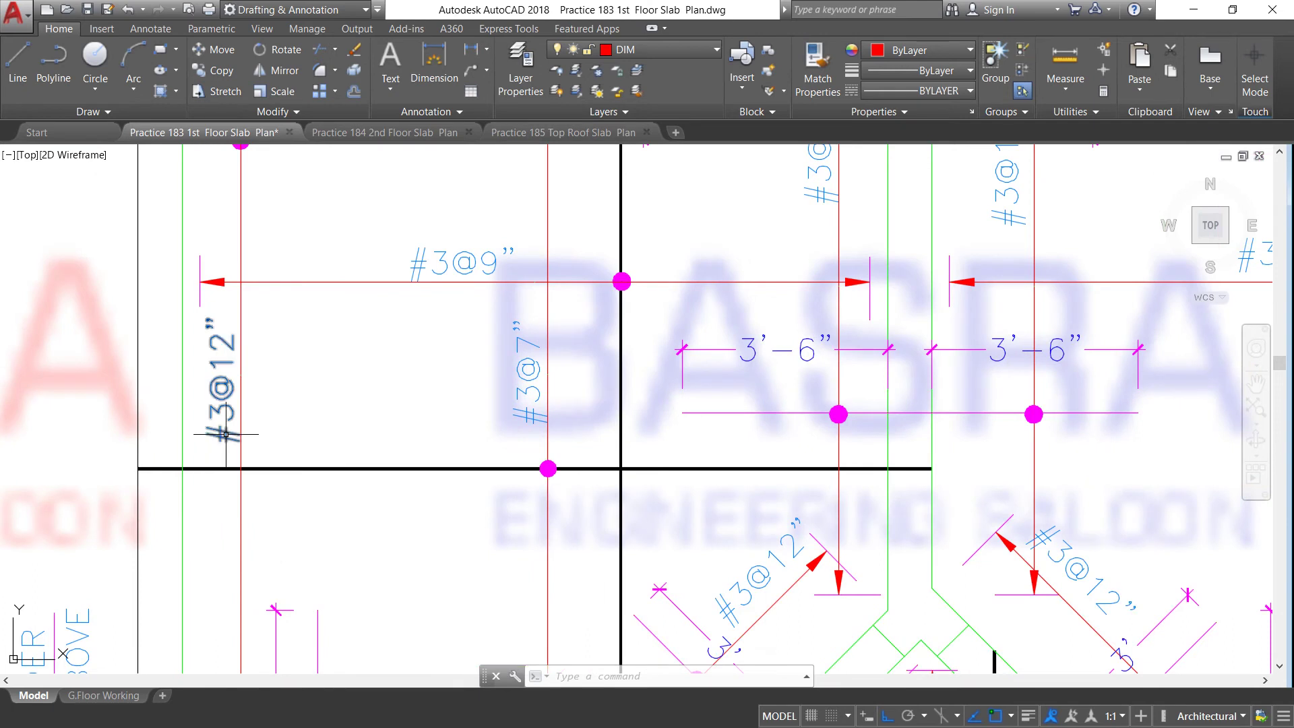
{"action": "scroll", "coordinate": [239, 491], "scroll_direction": "down", "scroll_amount": 3}
{"action": "scroll", "coordinate": [240, 491], "scroll_direction": "up", "scroll_amount": 1}
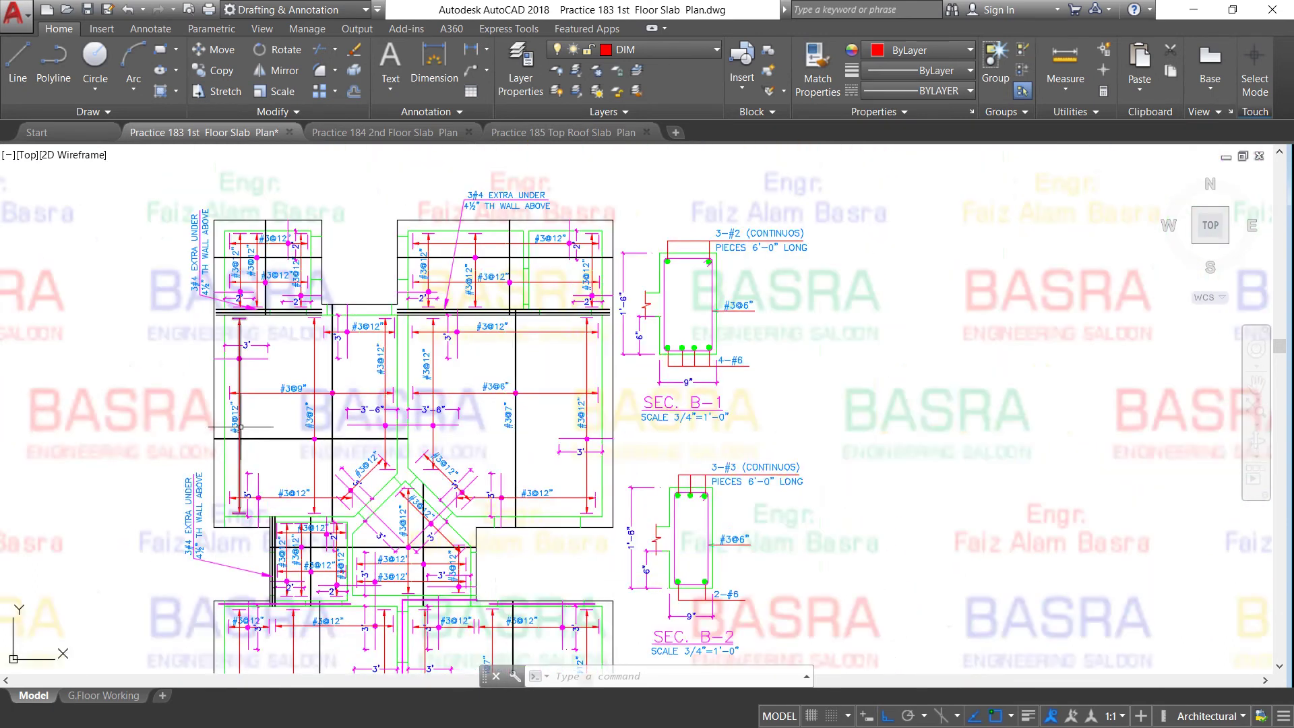
{"action": "scroll", "coordinate": [240, 491], "scroll_direction": "up", "scroll_amount": 2}
{"action": "scroll", "coordinate": [239, 491], "scroll_direction": "up", "scroll_amount": 2}
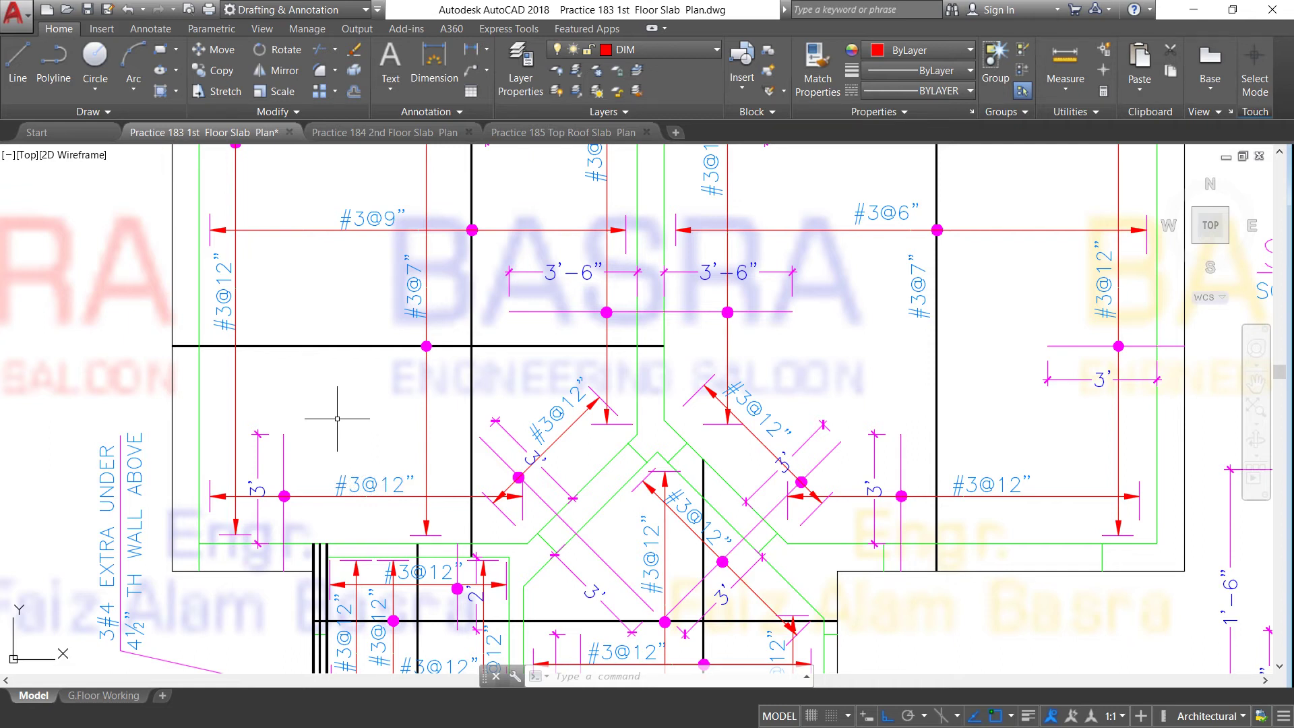
{"action": "scroll", "coordinate": [341, 424], "scroll_direction": "down", "scroll_amount": 1}
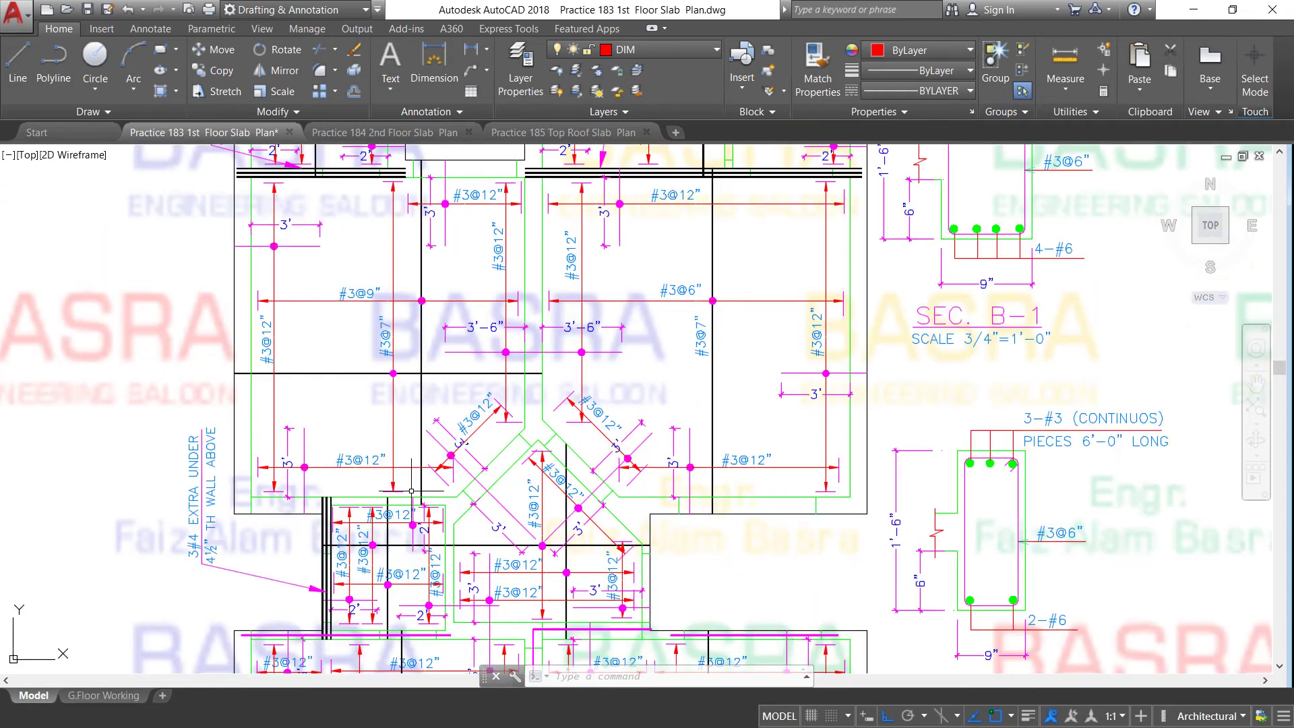
{"action": "left_click", "coordinate": [517, 564]}
{"action": "scroll", "coordinate": [498, 569], "scroll_direction": "up", "scroll_amount": 2}
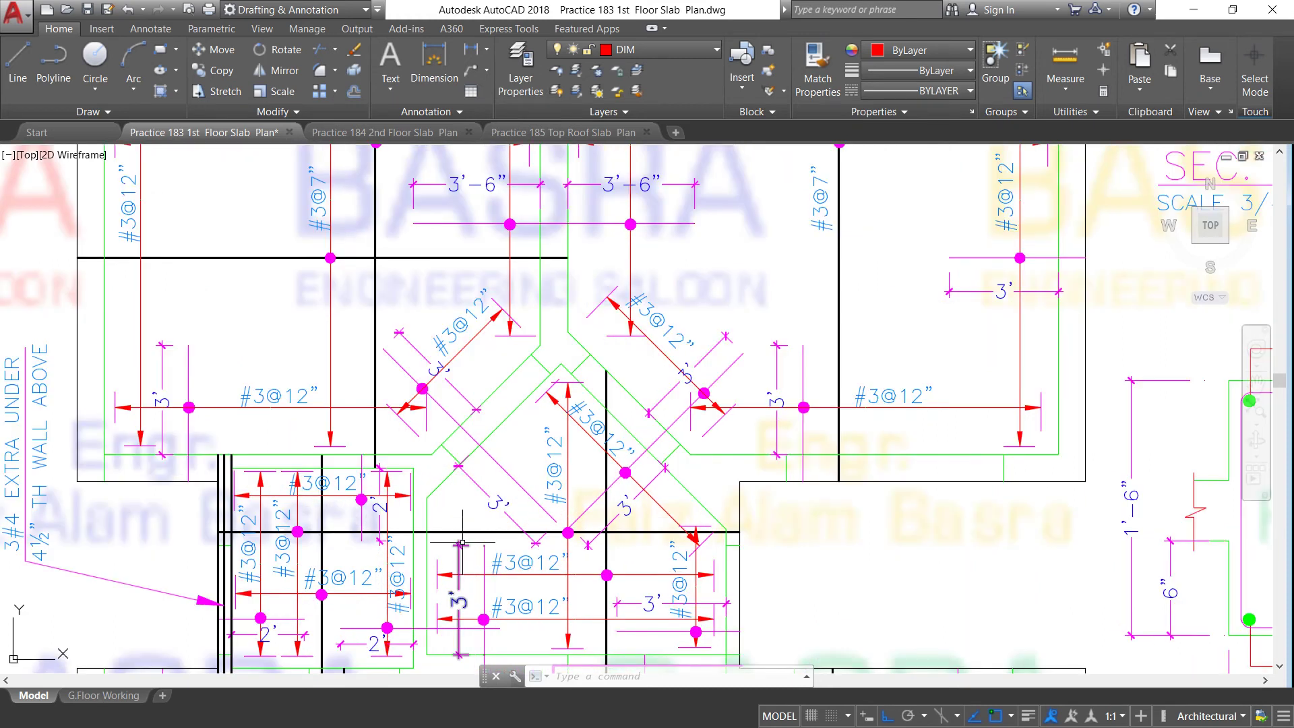
{"action": "scroll", "coordinate": [438, 505], "scroll_direction": "down", "scroll_amount": 2}
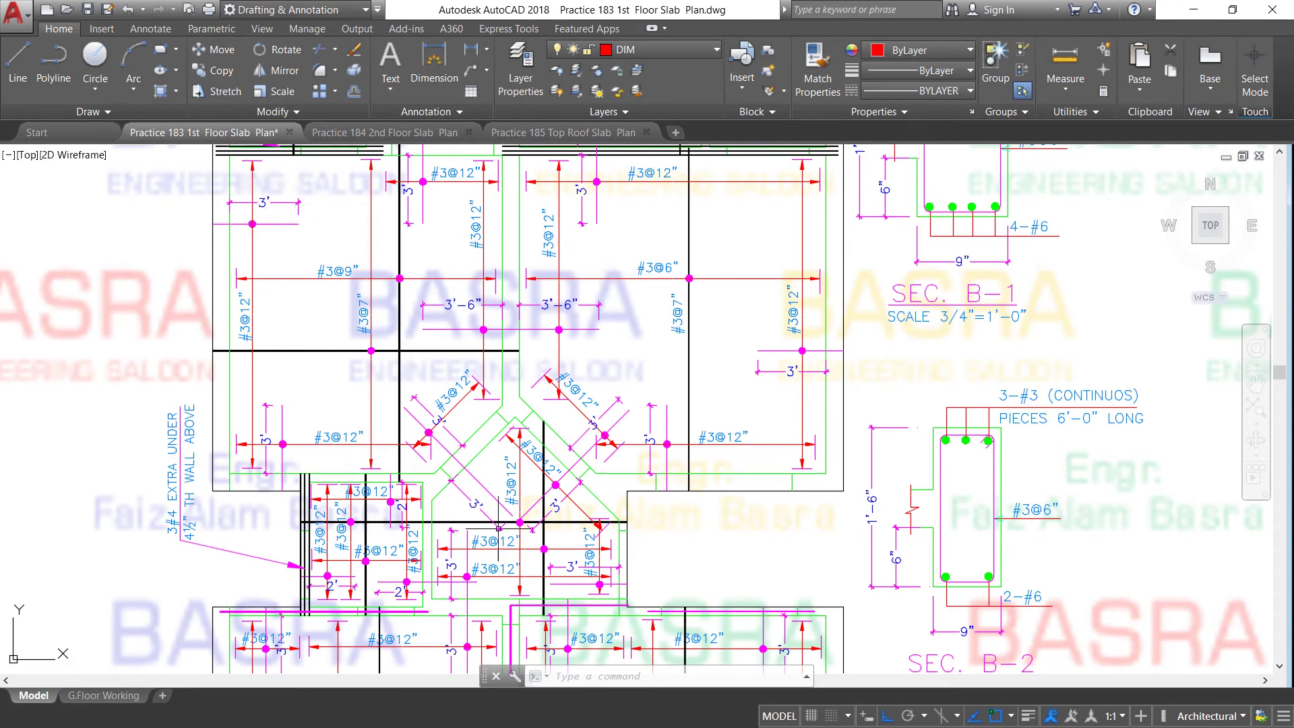
{"action": "scroll", "coordinate": [499, 573], "scroll_direction": "up", "scroll_amount": 2}
{"action": "scroll", "coordinate": [500, 415], "scroll_direction": "down", "scroll_amount": 2}
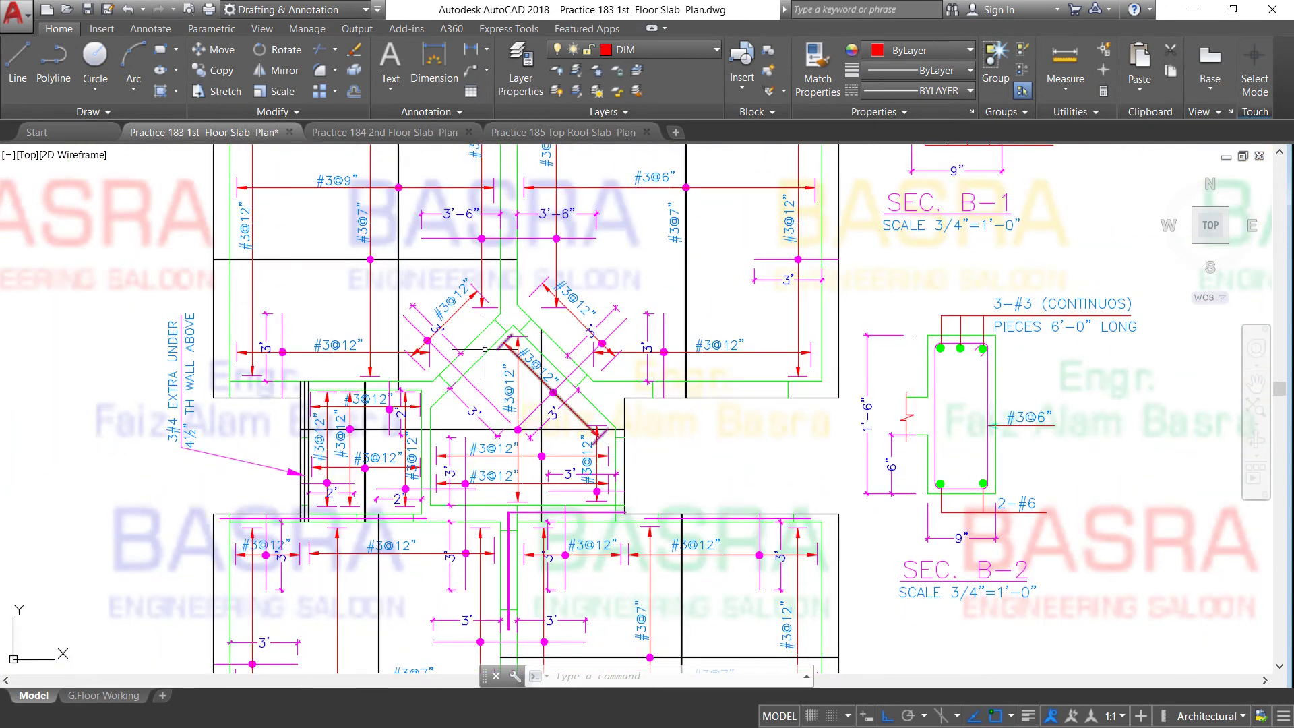
{"action": "scroll", "coordinate": [472, 396], "scroll_direction": "up", "scroll_amount": 4}
{"action": "scroll", "coordinate": [371, 306], "scroll_direction": "down", "scroll_amount": 2}
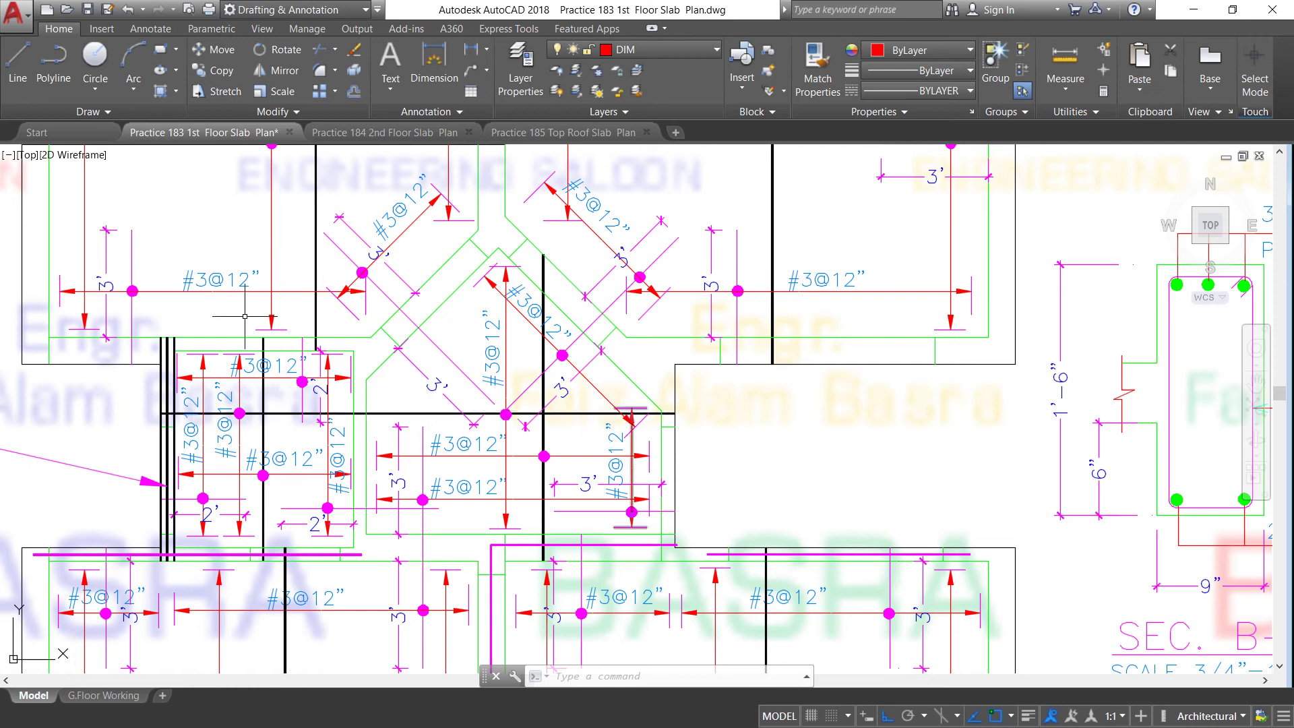
{"action": "scroll", "coordinate": [256, 550], "scroll_direction": "up", "scroll_amount": 4}
{"action": "scroll", "coordinate": [256, 550], "scroll_direction": "down", "scroll_amount": 5}
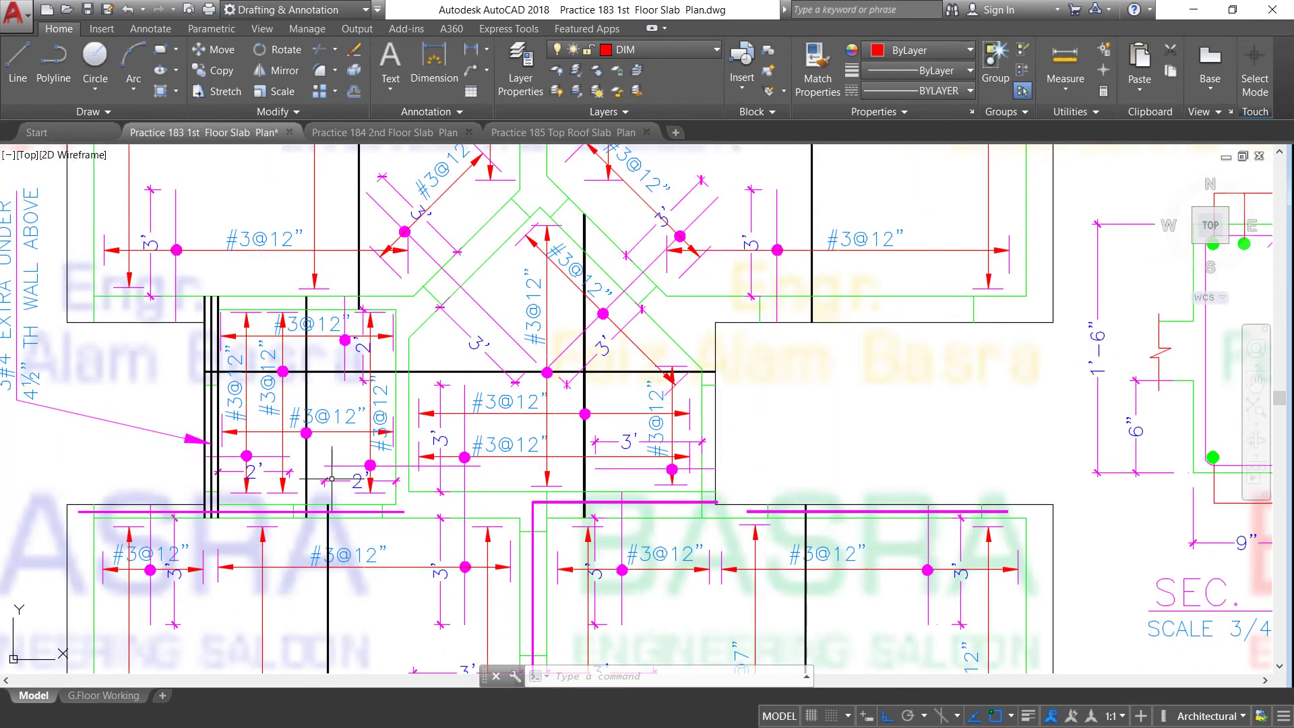
{"action": "scroll", "coordinate": [238, 392], "scroll_direction": "up", "scroll_amount": 5}
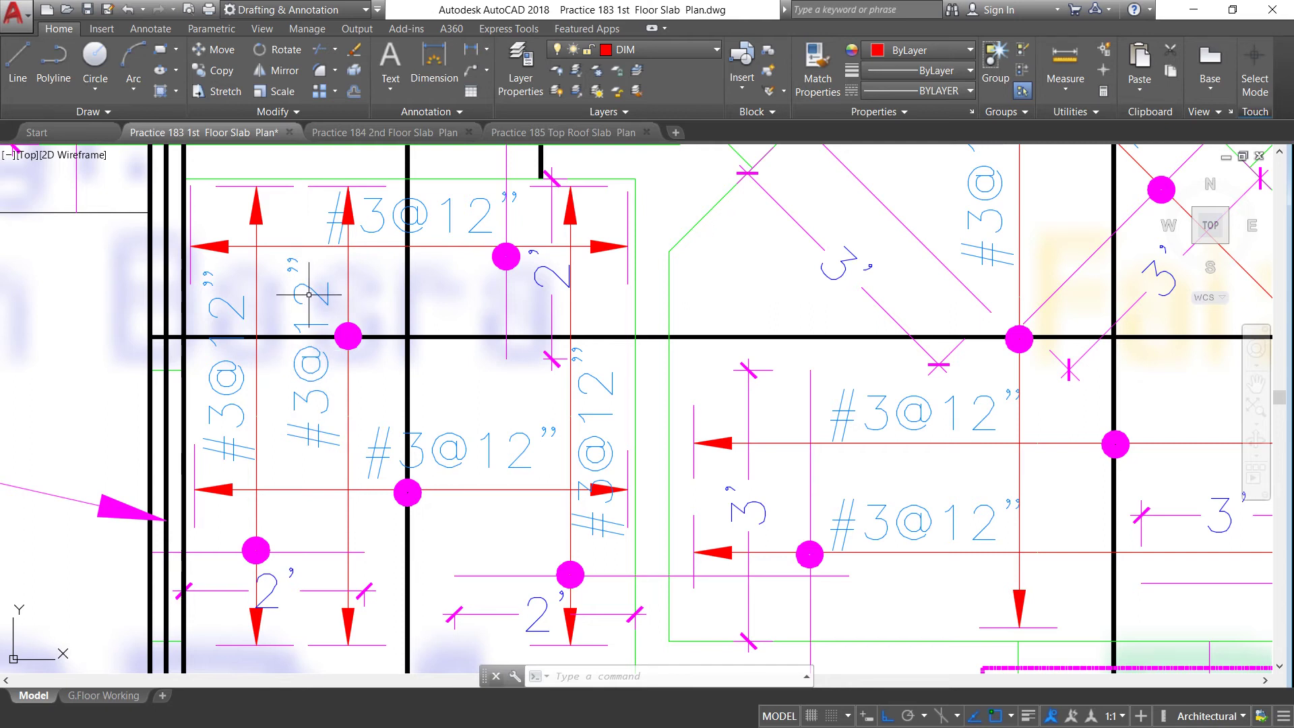
{"action": "scroll", "coordinate": [303, 323], "scroll_direction": "down", "scroll_amount": 2}
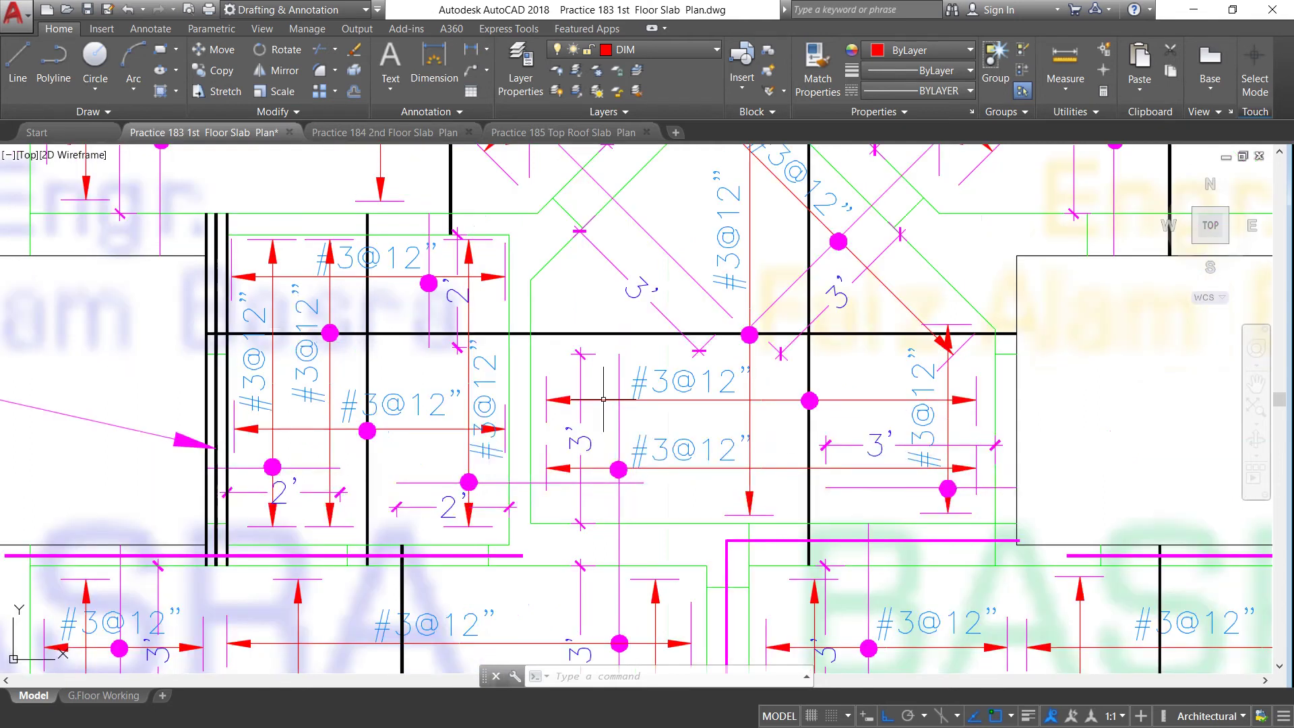
{"action": "scroll", "coordinate": [565, 337], "scroll_direction": "down", "scroll_amount": 2}
{"action": "scroll", "coordinate": [422, 423], "scroll_direction": "down", "scroll_amount": 2}
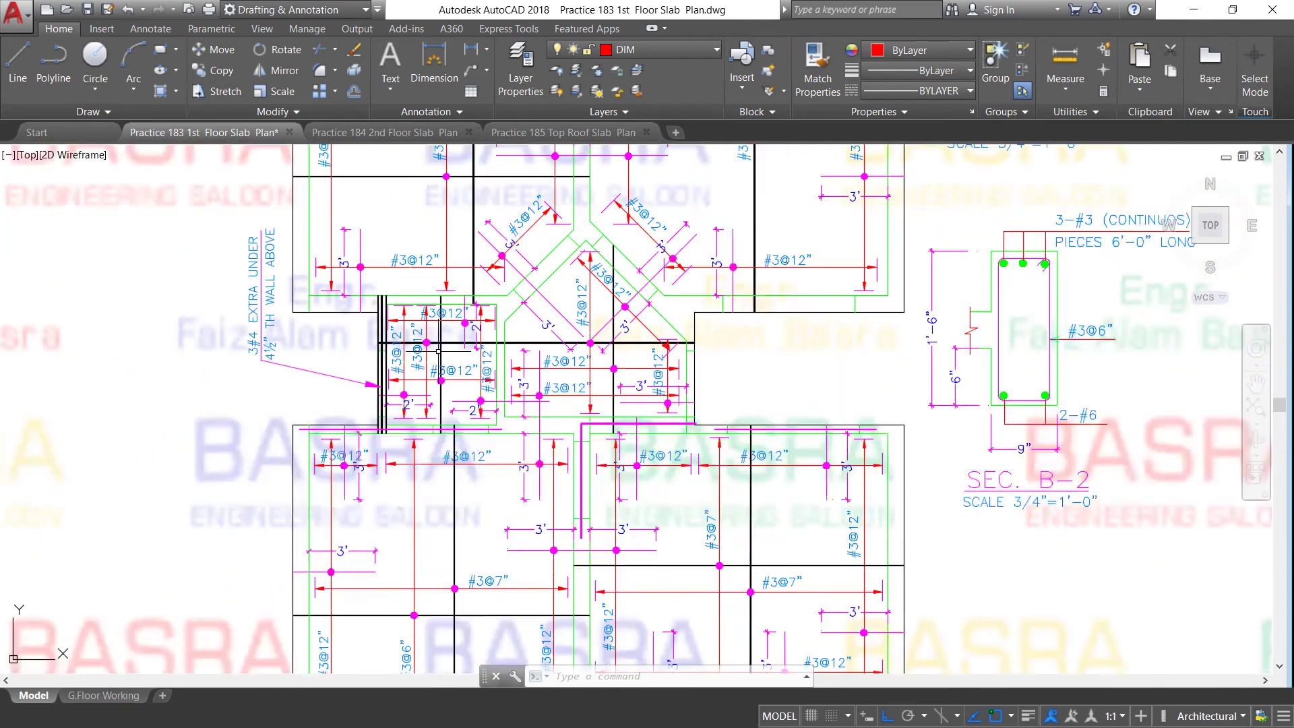
{"action": "scroll", "coordinate": [422, 422], "scroll_direction": "down", "scroll_amount": 1}
{"action": "scroll", "coordinate": [446, 568], "scroll_direction": "down", "scroll_amount": 1}
{"action": "scroll", "coordinate": [446, 567], "scroll_direction": "up", "scroll_amount": 2}
{"action": "scroll", "coordinate": [455, 510], "scroll_direction": "up", "scroll_amount": 2}
{"action": "scroll", "coordinate": [444, 390], "scroll_direction": "up", "scroll_amount": 2}
{"action": "scroll", "coordinate": [401, 397], "scroll_direction": "down", "scroll_amount": 2}
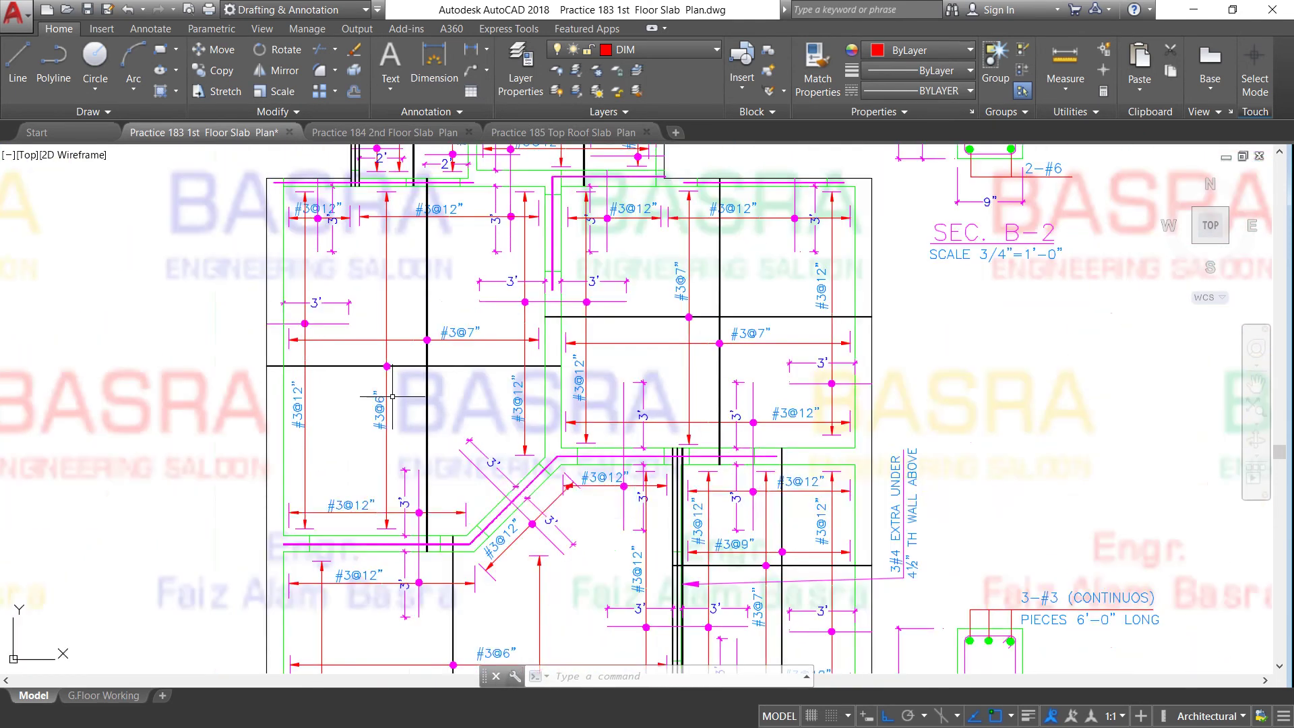
{"action": "scroll", "coordinate": [397, 349], "scroll_direction": "up", "scroll_amount": 2}
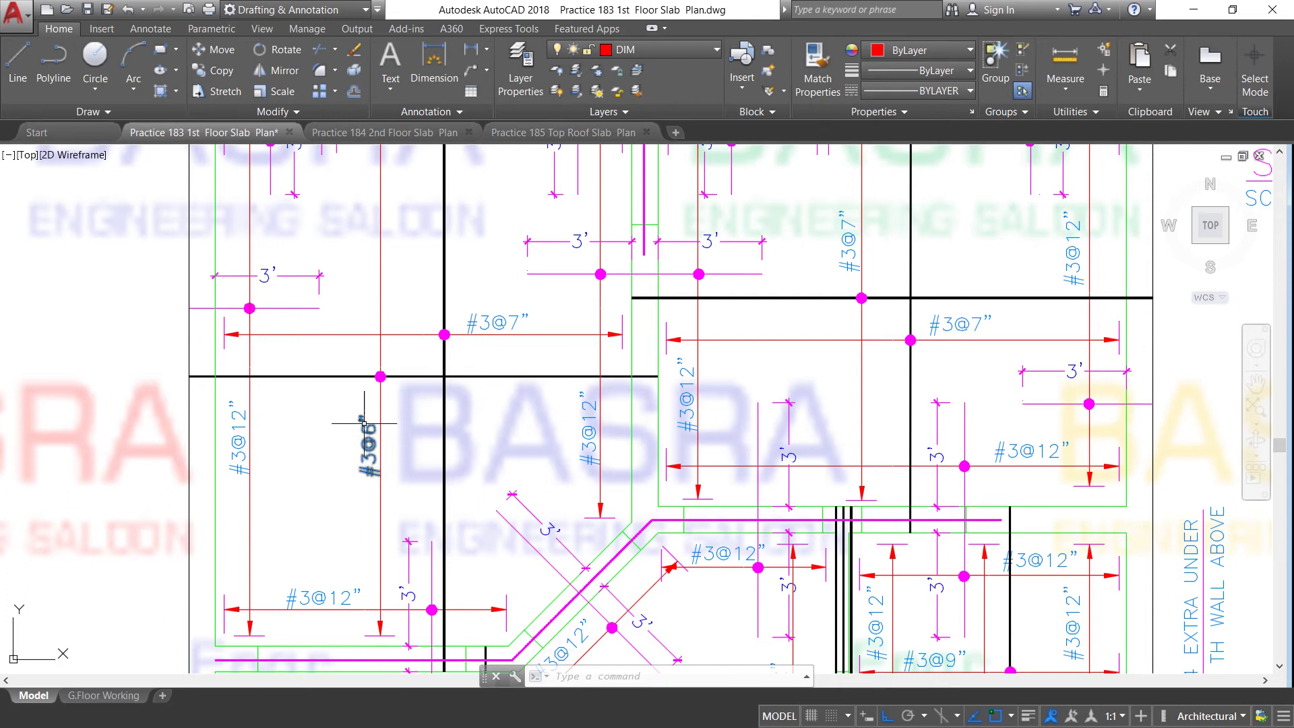
{"action": "scroll", "coordinate": [372, 445], "scroll_direction": "up", "scroll_amount": 2}
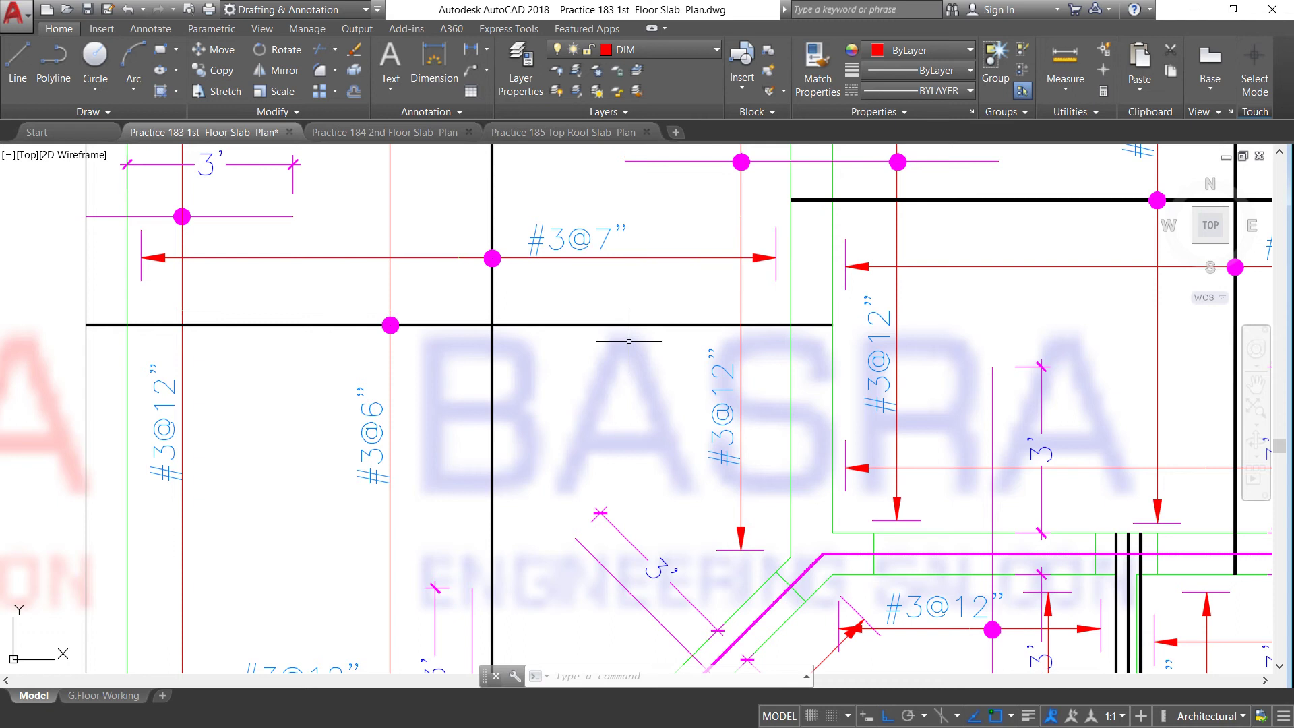
{"action": "scroll", "coordinate": [613, 347], "scroll_direction": "down", "scroll_amount": 5}
{"action": "scroll", "coordinate": [593, 330], "scroll_direction": "down", "scroll_amount": 2}
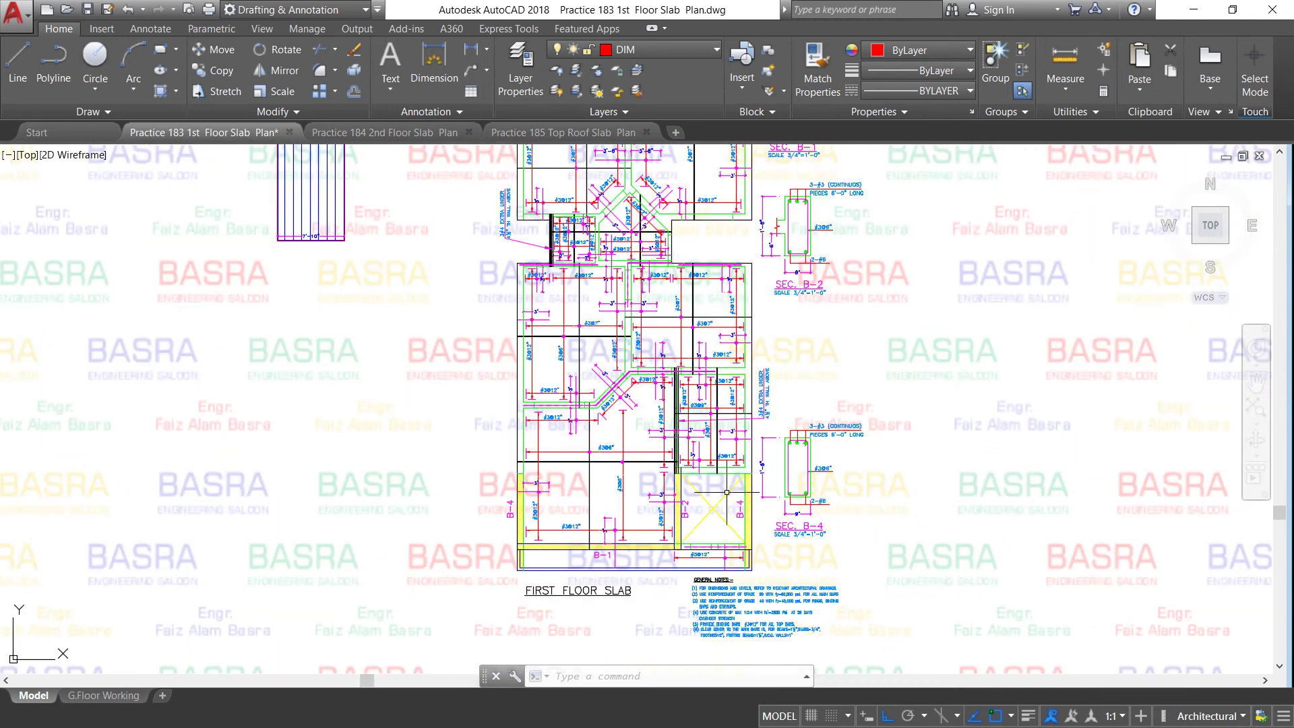
{"action": "scroll", "coordinate": [727, 491], "scroll_direction": "up", "scroll_amount": 2}
{"action": "scroll", "coordinate": [720, 411], "scroll_direction": "up", "scroll_amount": 2}
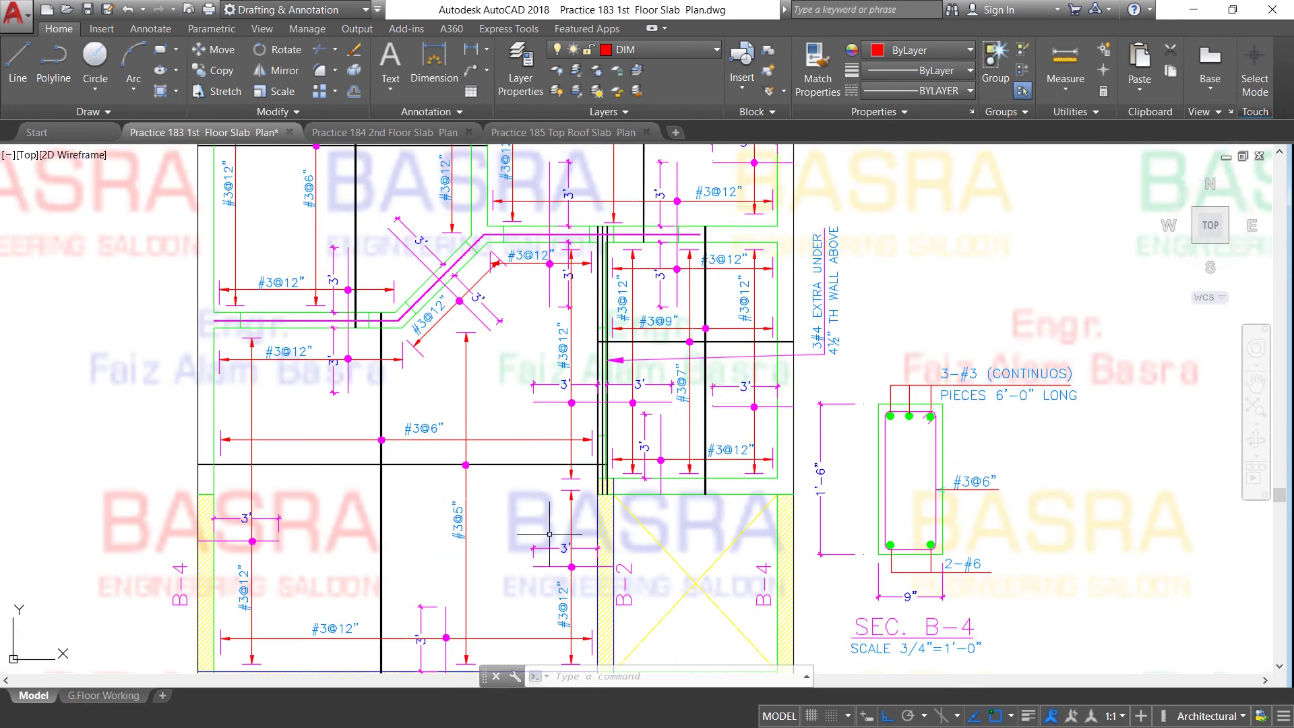
{"action": "scroll", "coordinate": [485, 539], "scroll_direction": "down", "scroll_amount": 1}
{"action": "scroll", "coordinate": [483, 537], "scroll_direction": "down", "scroll_amount": 3}
{"action": "scroll", "coordinate": [479, 479], "scroll_direction": "up", "scroll_amount": 4}
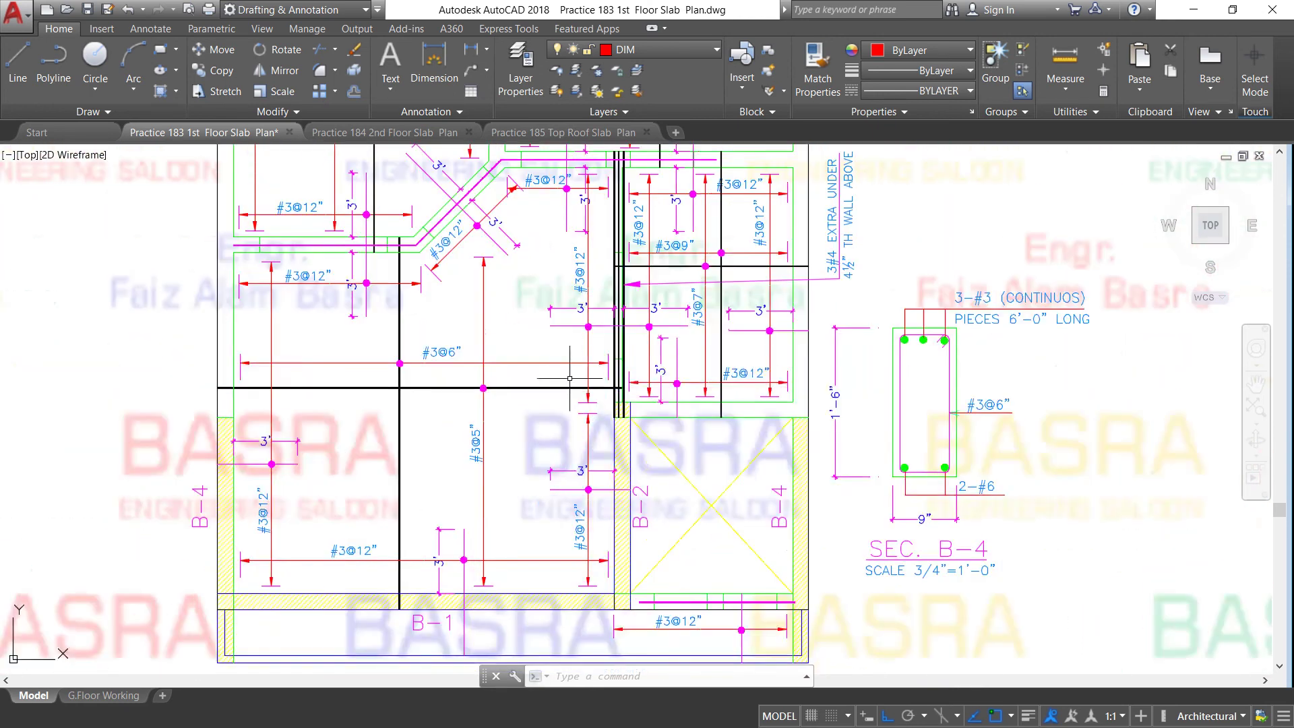
{"action": "scroll", "coordinate": [578, 465], "scroll_direction": "down", "scroll_amount": 4}
{"action": "scroll", "coordinate": [612, 305], "scroll_direction": "up", "scroll_amount": 6}
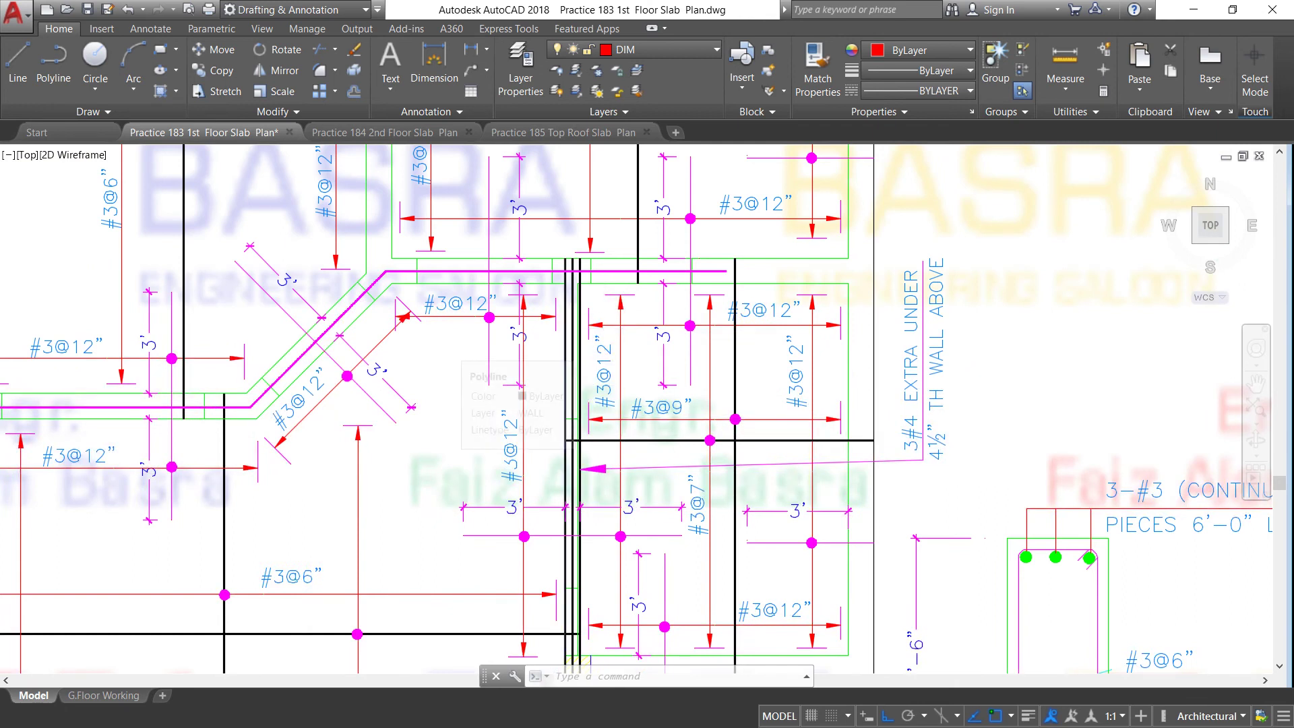
{"action": "scroll", "coordinate": [563, 352], "scroll_direction": "down", "scroll_amount": 2}
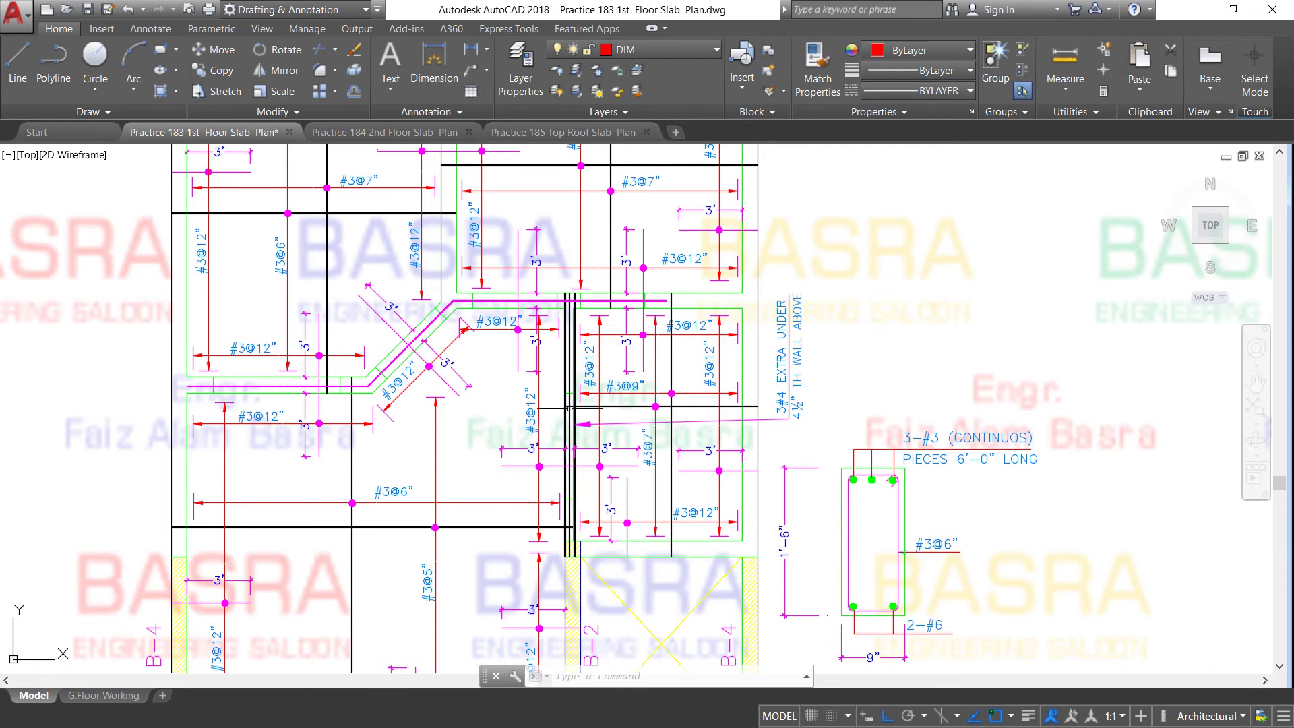
{"action": "scroll", "coordinate": [569, 359], "scroll_direction": "up", "scroll_amount": 2}
{"action": "scroll", "coordinate": [569, 359], "scroll_direction": "up", "scroll_amount": 1}
{"action": "scroll", "coordinate": [569, 359], "scroll_direction": "down", "scroll_amount": 1}
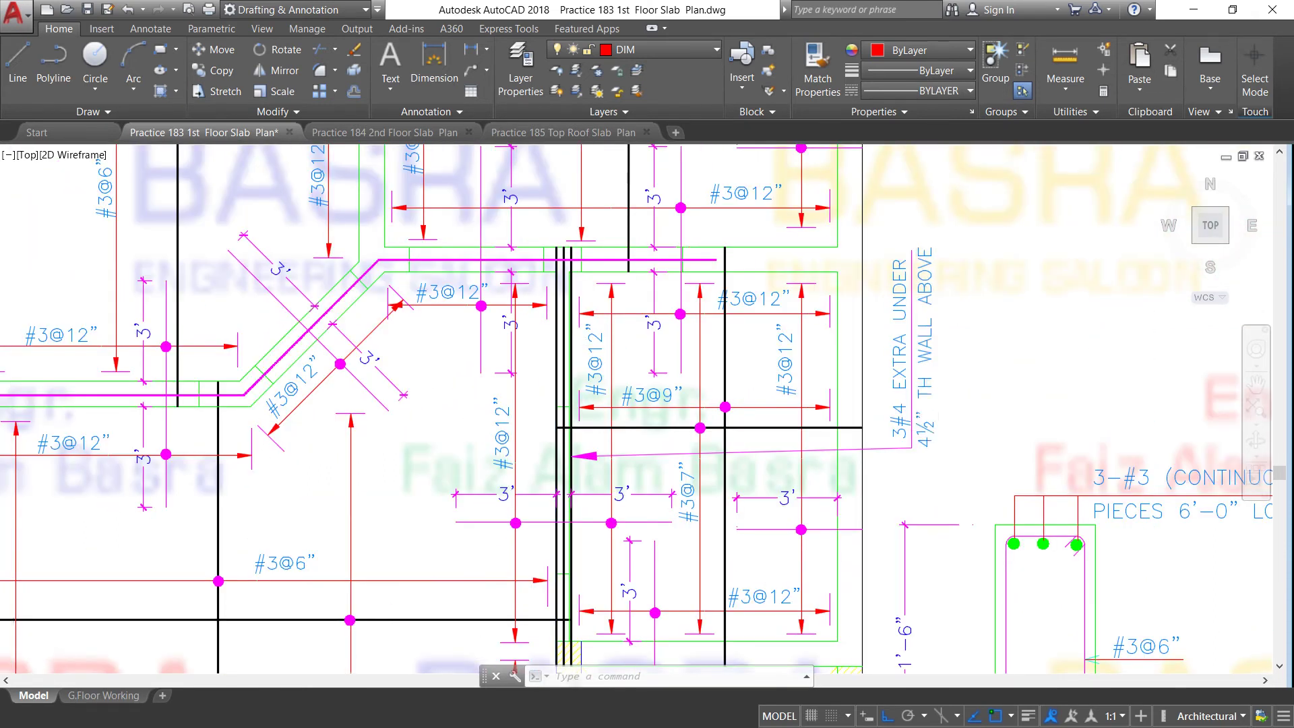
{"action": "scroll", "coordinate": [957, 434], "scroll_direction": "up", "scroll_amount": 2}
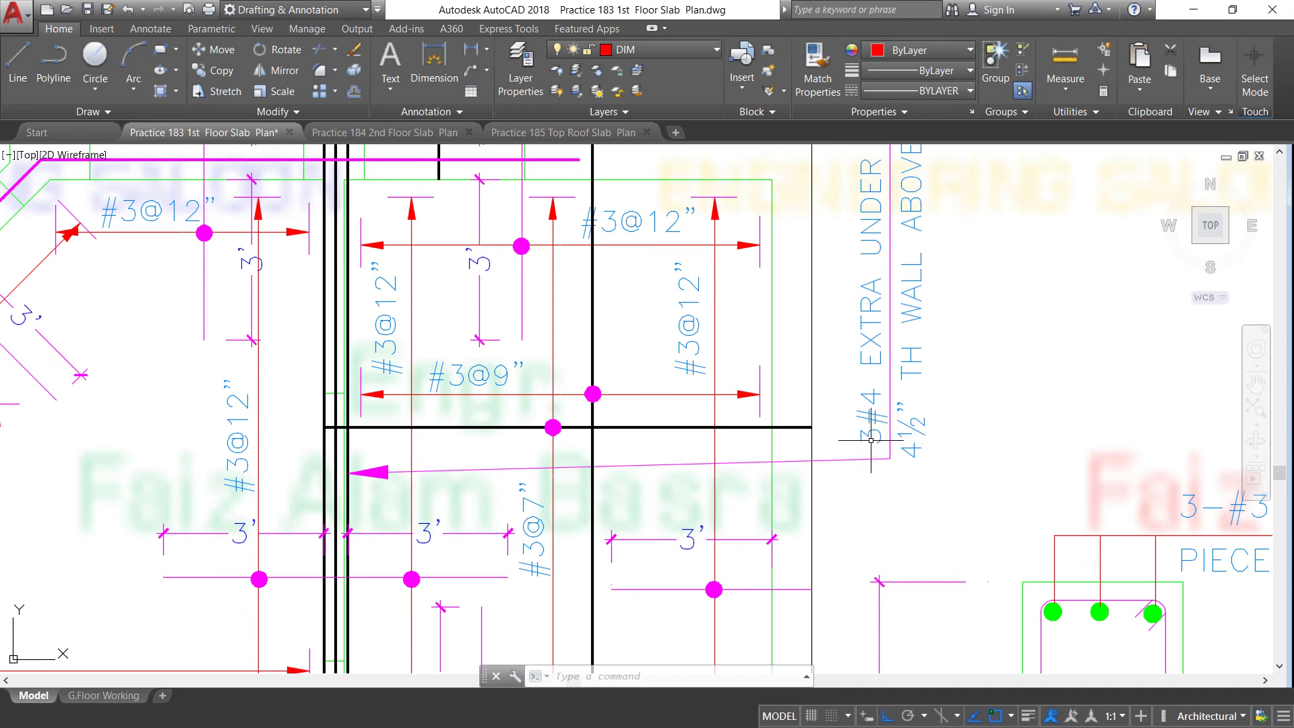
{"action": "scroll", "coordinate": [864, 383], "scroll_direction": "down", "scroll_amount": 2}
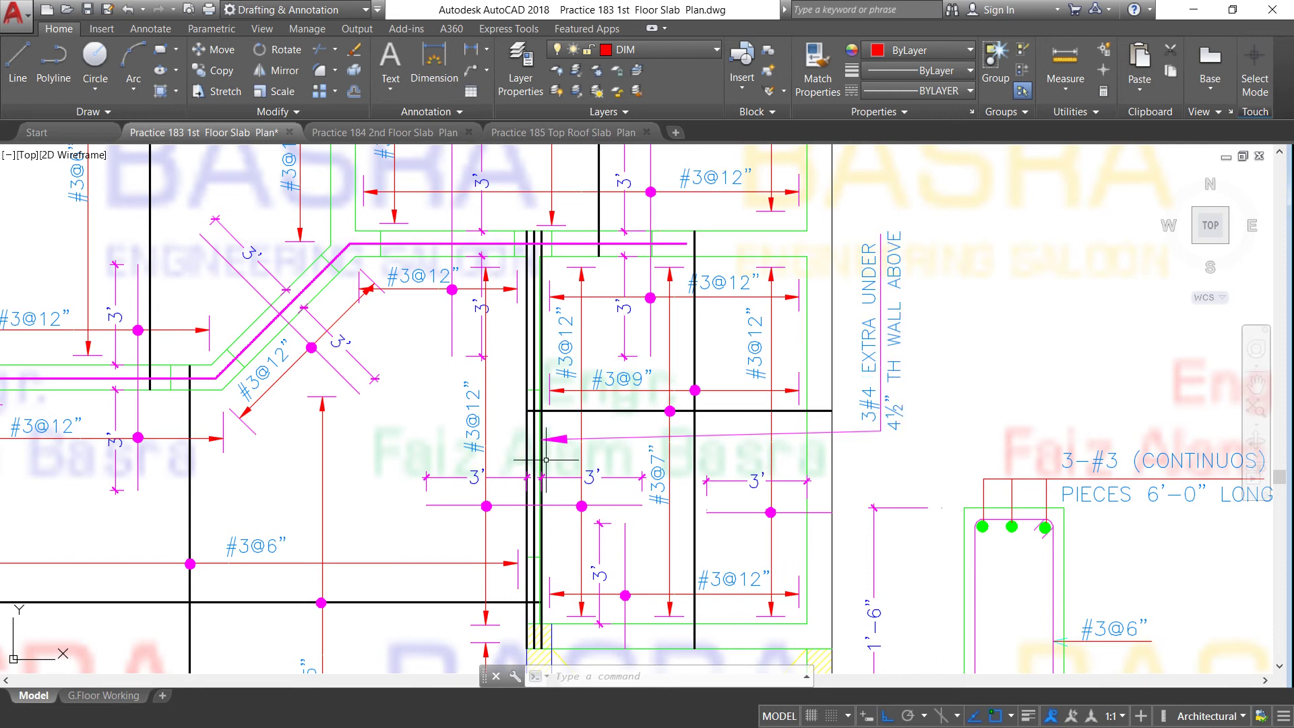
{"action": "scroll", "coordinate": [537, 481], "scroll_direction": "up", "scroll_amount": 2}
{"action": "scroll", "coordinate": [535, 417], "scroll_direction": "down", "scroll_amount": 3}
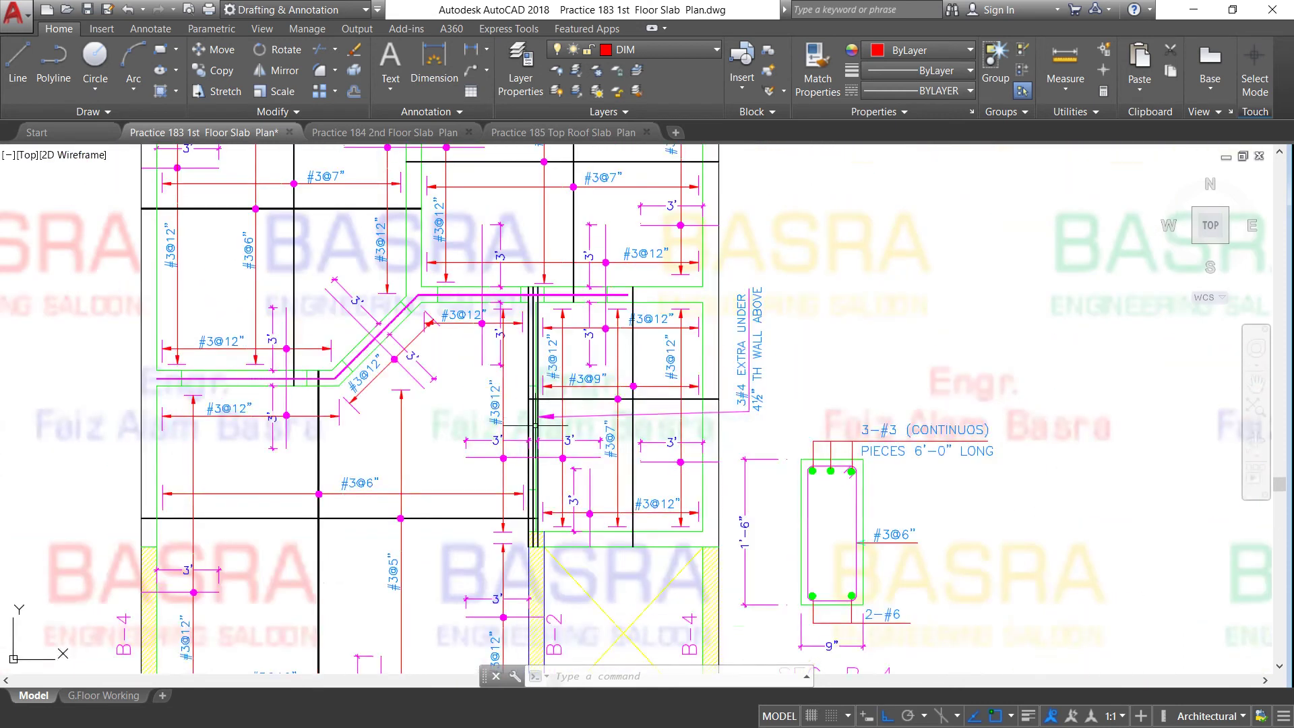
{"action": "scroll", "coordinate": [536, 426], "scroll_direction": "up", "scroll_amount": 2}
{"action": "scroll", "coordinate": [529, 443], "scroll_direction": "down", "scroll_amount": 2}
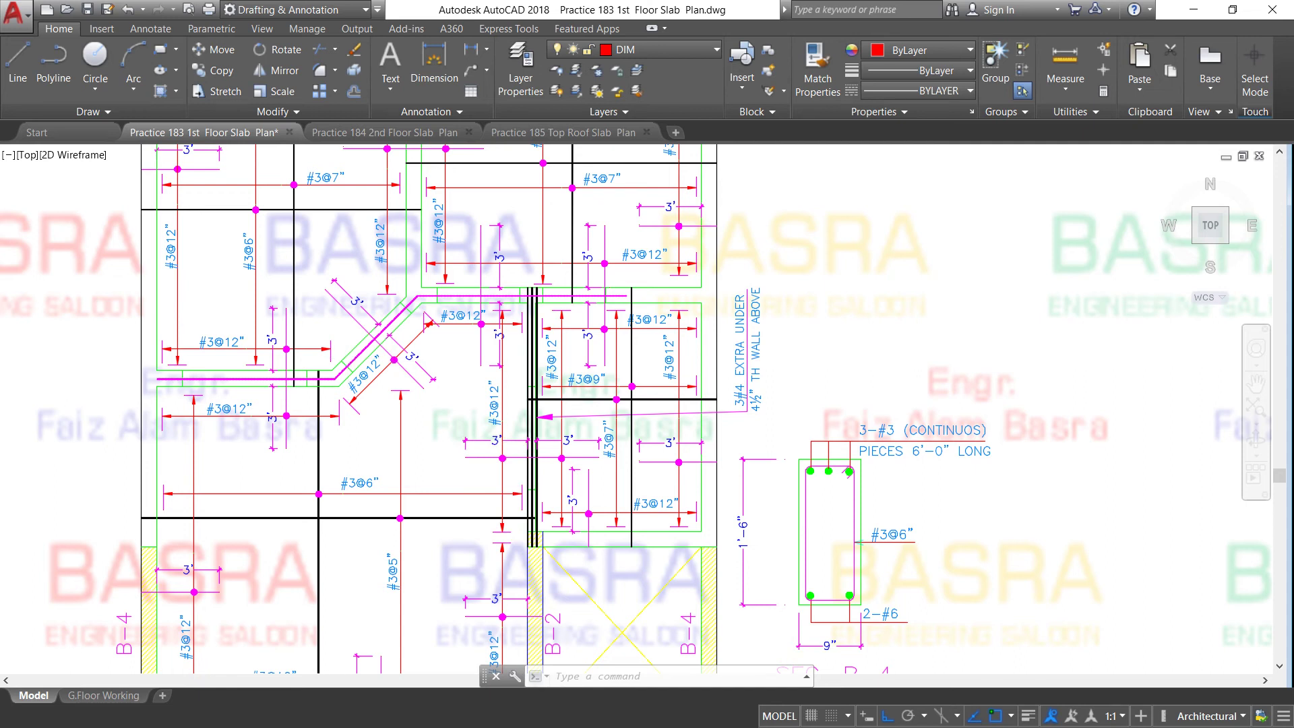
{"action": "scroll", "coordinate": [348, 358], "scroll_direction": "up", "scroll_amount": 3}
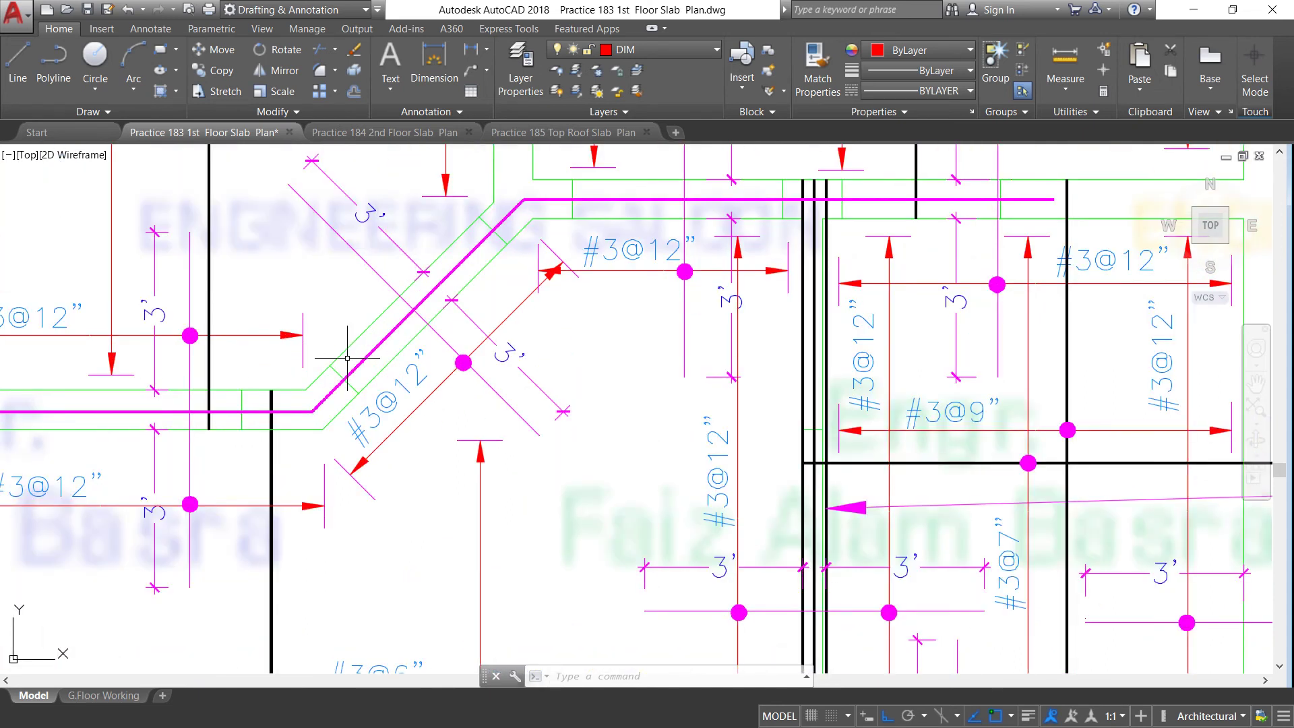
{"action": "scroll", "coordinate": [463, 359], "scroll_direction": "down", "scroll_amount": 2}
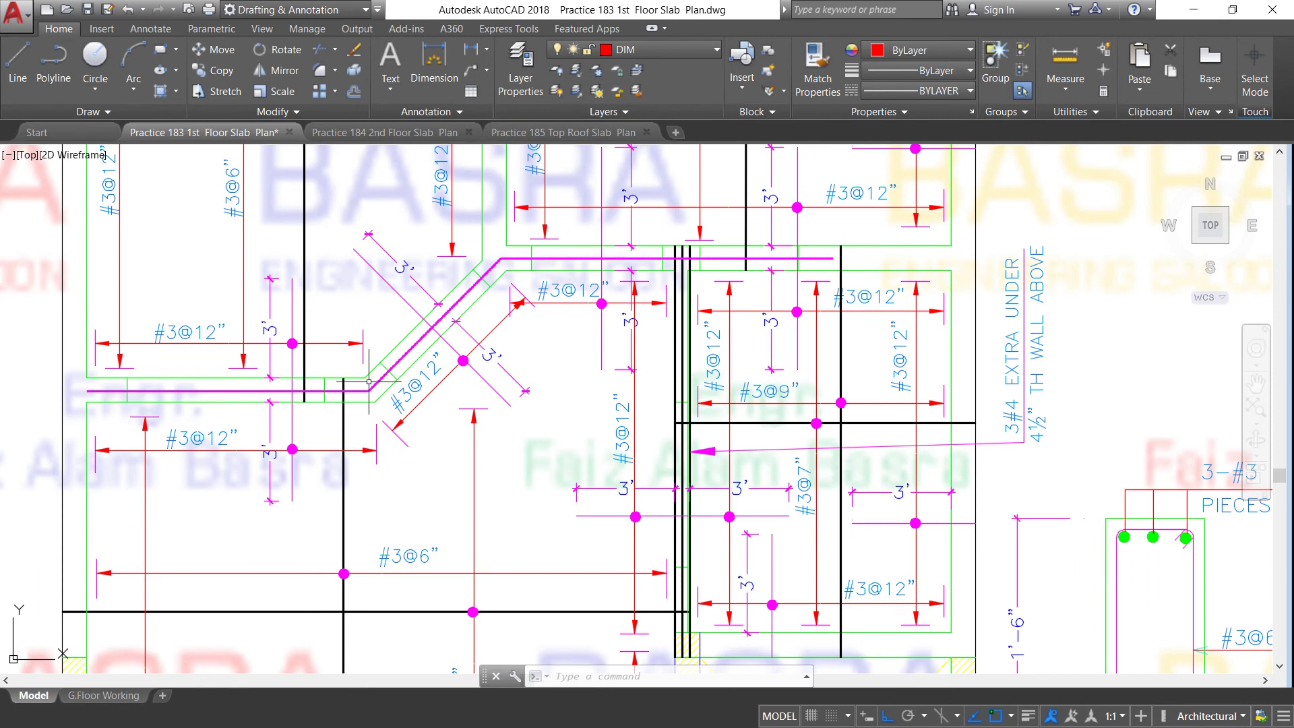
{"action": "scroll", "coordinate": [387, 353], "scroll_direction": "down", "scroll_amount": 2}
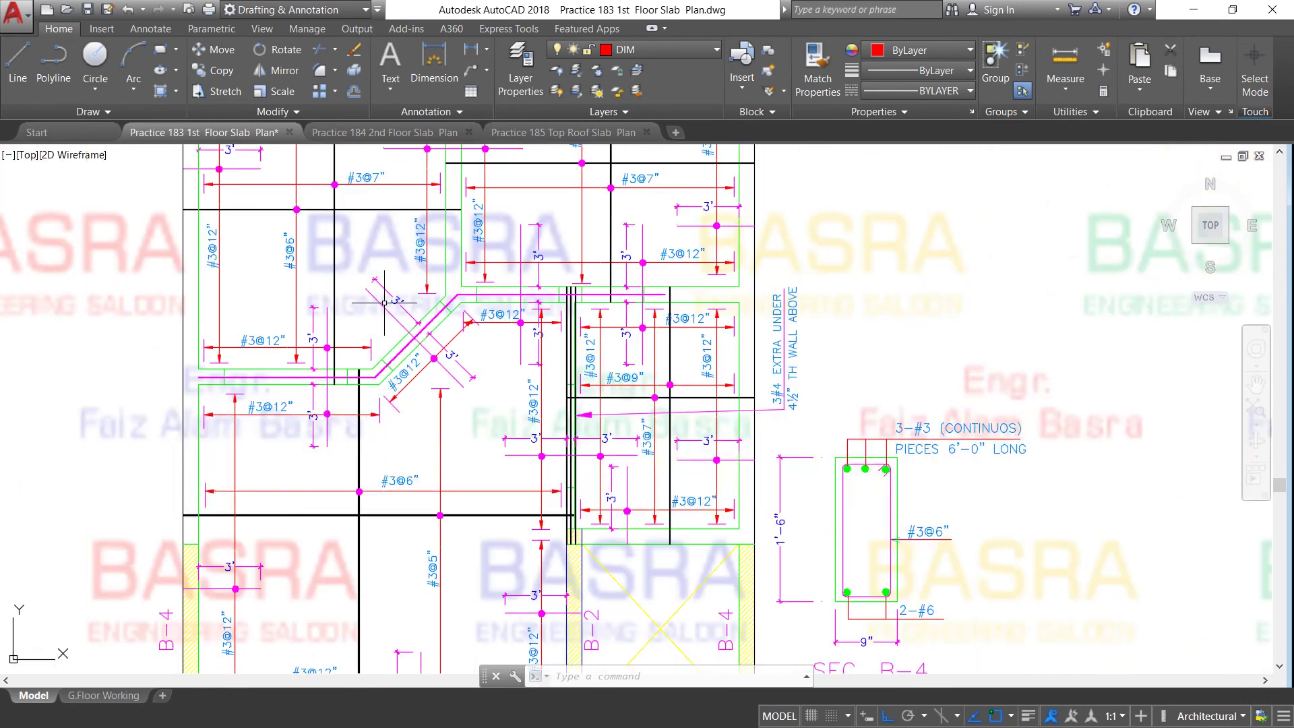
{"action": "scroll", "coordinate": [398, 324], "scroll_direction": "up", "scroll_amount": 3}
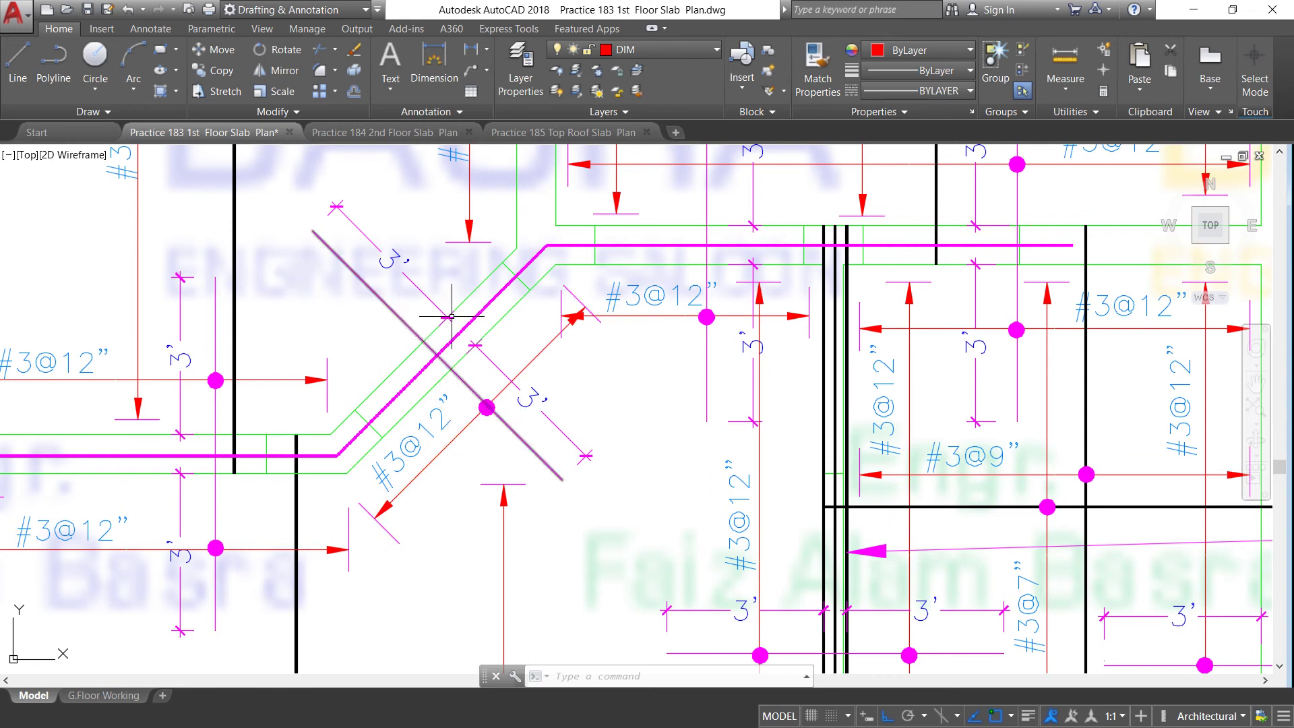
{"action": "scroll", "coordinate": [624, 331], "scroll_direction": "down", "scroll_amount": 2}
Zoom in on the bay above beam B-1 showing the #3@12" bars and the 3' extension.
{"action": "scroll", "coordinate": [588, 314], "scroll_direction": "down", "scroll_amount": 2}
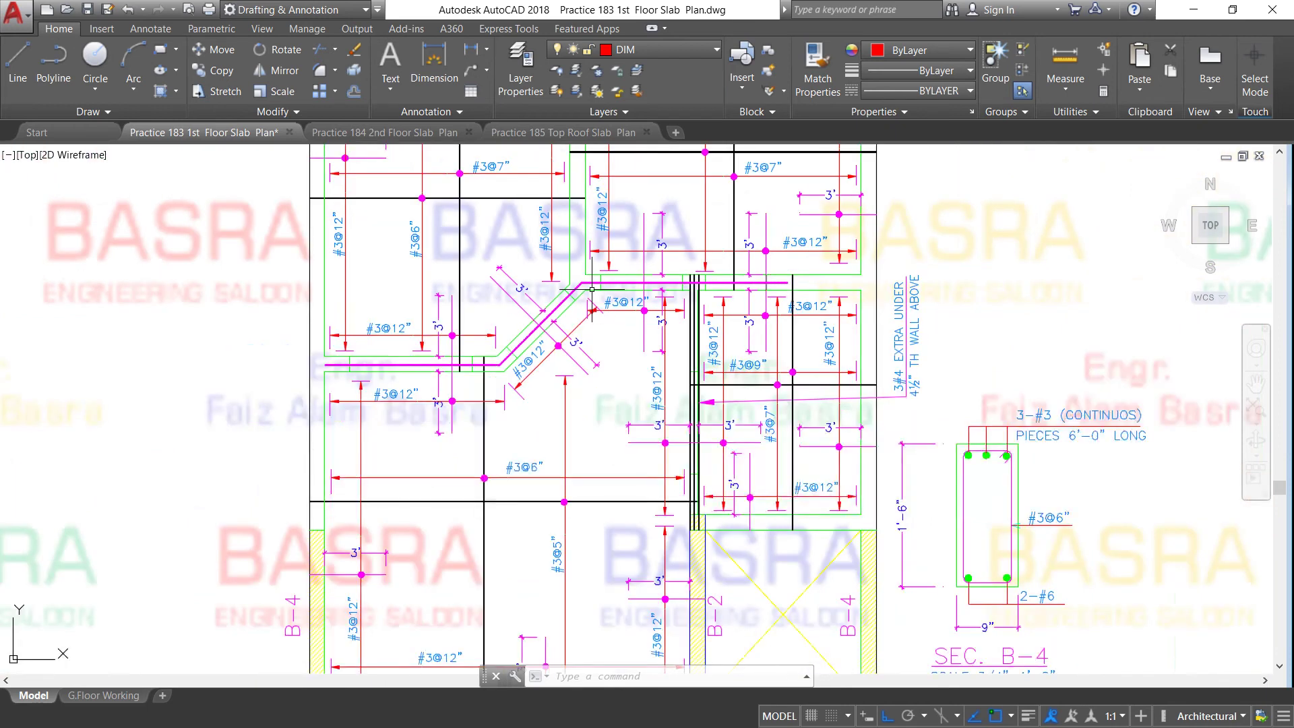
{"action": "scroll", "coordinate": [588, 314], "scroll_direction": "down", "scroll_amount": 2}
{"action": "scroll", "coordinate": [620, 515], "scroll_direction": "up", "scroll_amount": 6}
{"action": "scroll", "coordinate": [620, 515], "scroll_direction": "down", "scroll_amount": 4}
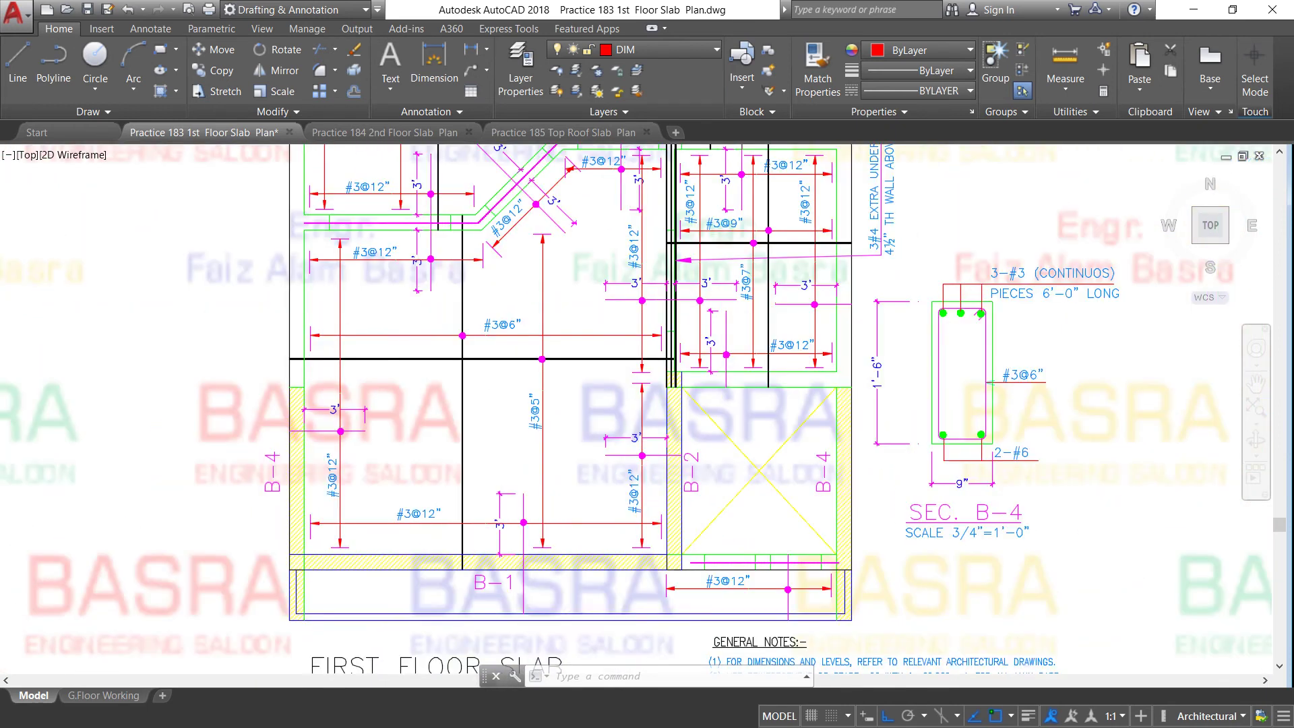
{"action": "scroll", "coordinate": [583, 463], "scroll_direction": "down", "scroll_amount": 2}
{"action": "scroll", "coordinate": [580, 533], "scroll_direction": "up", "scroll_amount": 2}
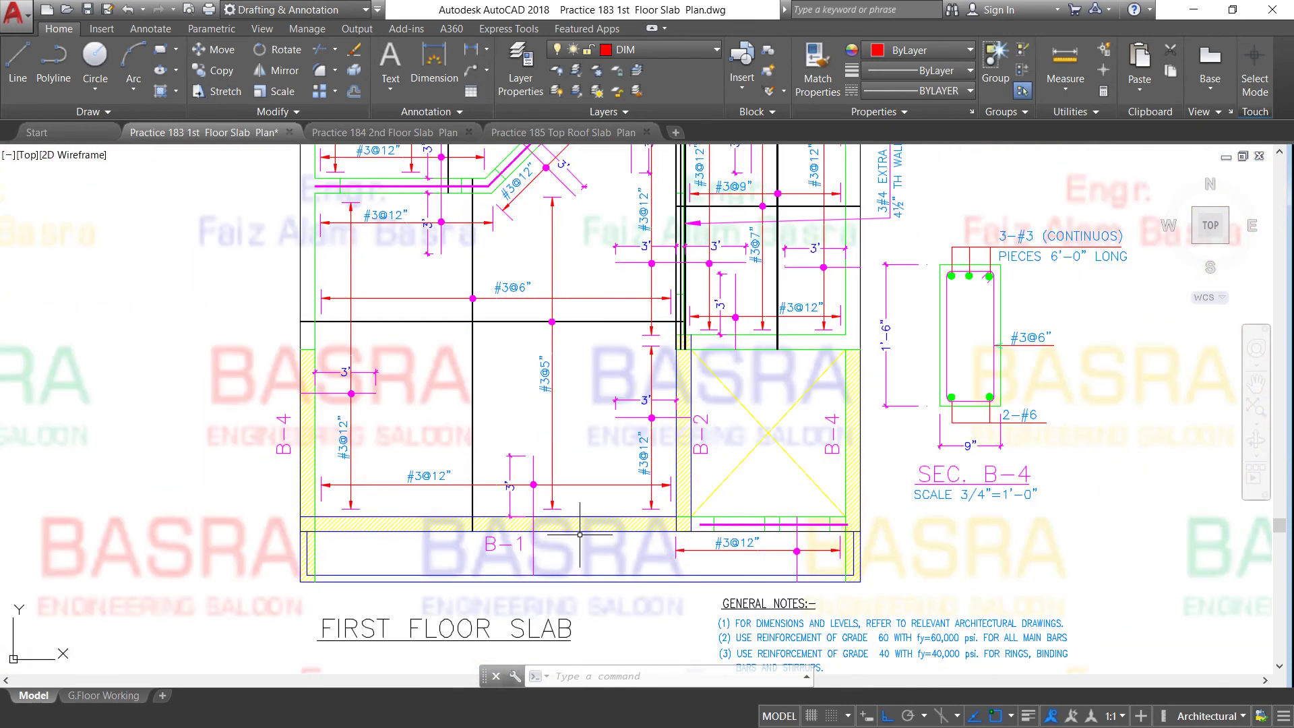
{"action": "scroll", "coordinate": [569, 536], "scroll_direction": "up", "scroll_amount": 2}
{"action": "scroll", "coordinate": [401, 507], "scroll_direction": "down", "scroll_amount": 2}
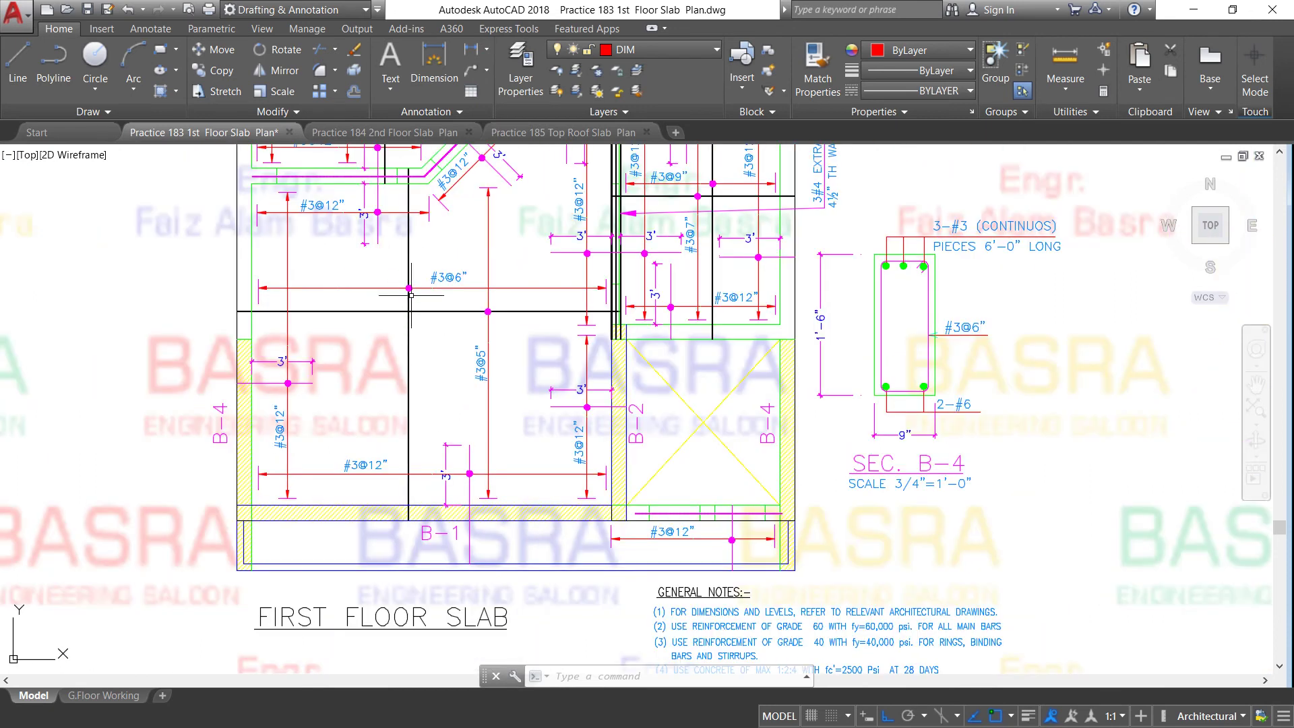
{"action": "scroll", "coordinate": [320, 308], "scroll_direction": "up", "scroll_amount": 2}
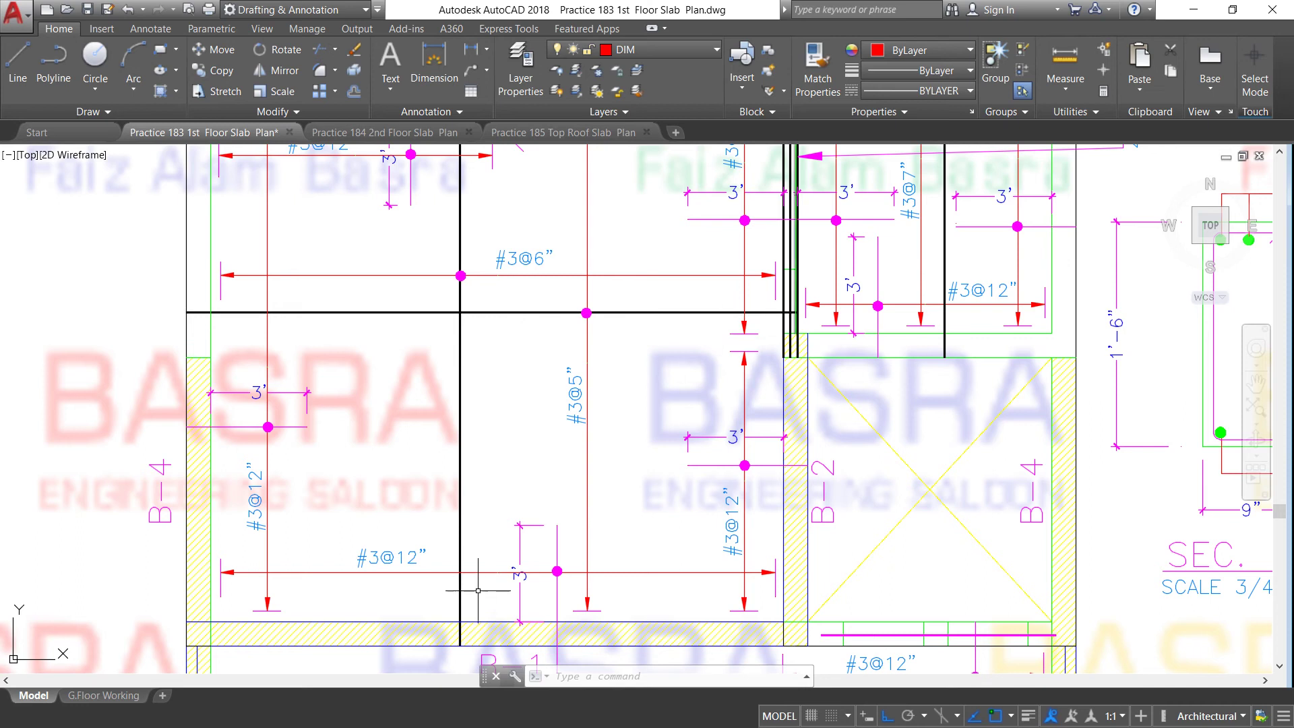
{"action": "scroll", "coordinate": [426, 258], "scroll_direction": "down", "scroll_amount": 2}
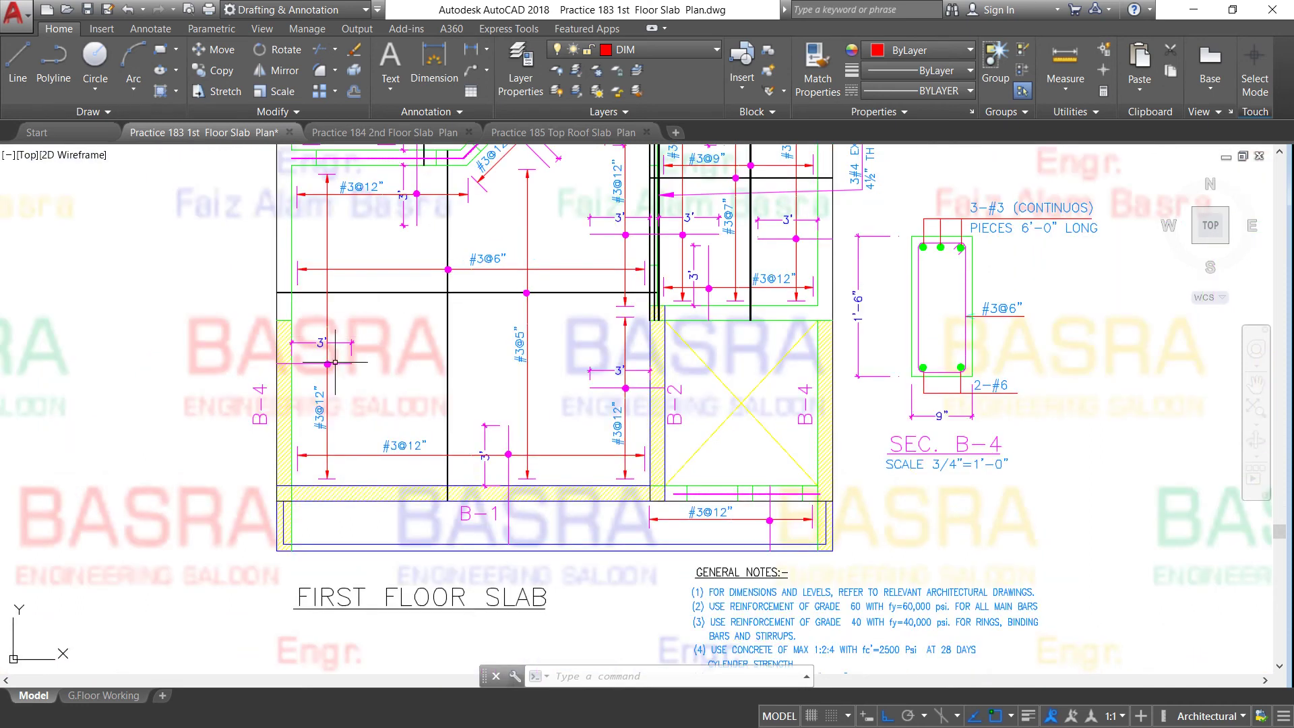
{"action": "scroll", "coordinate": [320, 454], "scroll_direction": "up", "scroll_amount": 2}
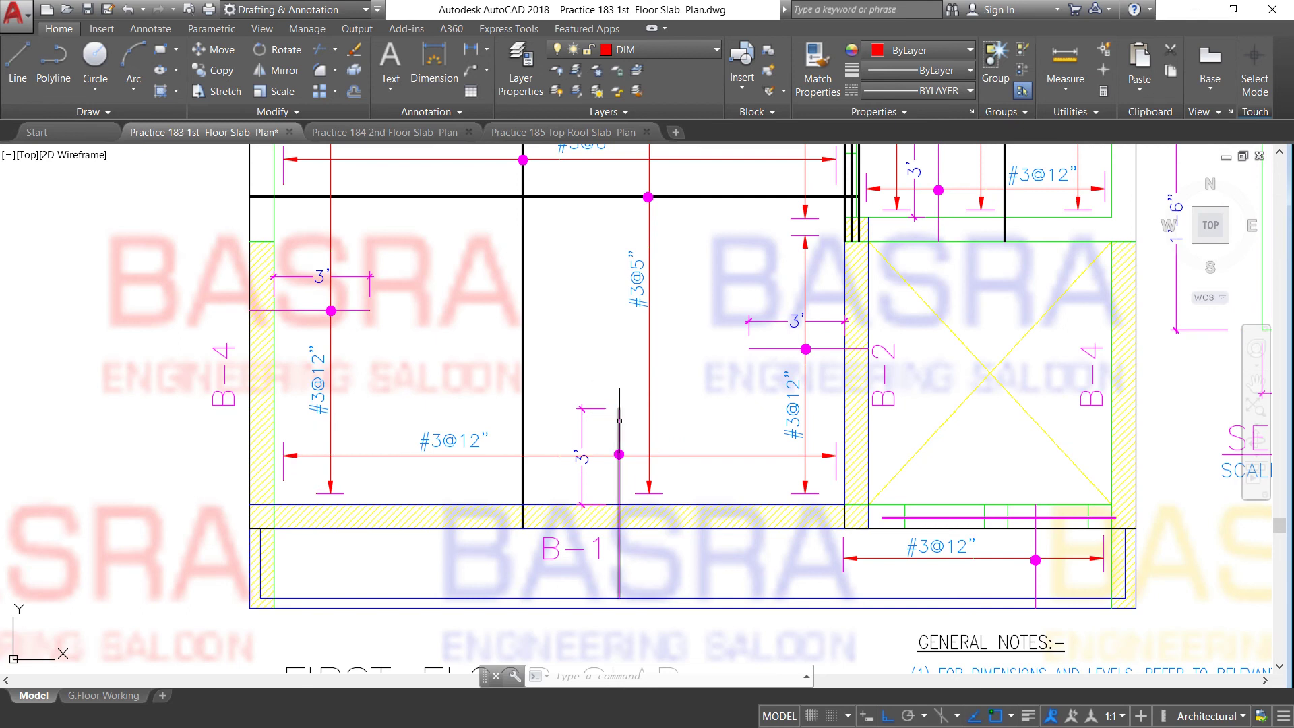
{"action": "scroll", "coordinate": [591, 379], "scroll_direction": "down", "scroll_amount": 2}
{"action": "scroll", "coordinate": [595, 464], "scroll_direction": "up", "scroll_amount": 2}
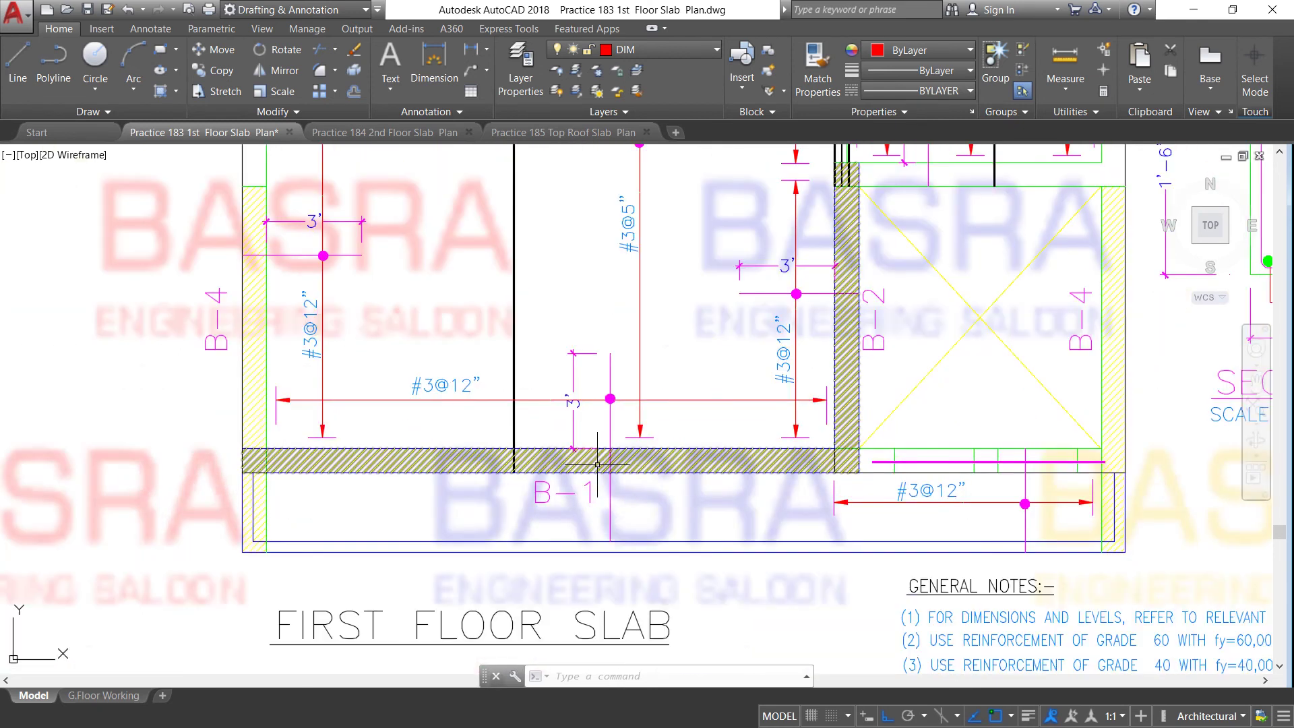
{"action": "scroll", "coordinate": [592, 486], "scroll_direction": "up", "scroll_amount": 1}
{"action": "scroll", "coordinate": [593, 478], "scroll_direction": "down", "scroll_amount": 2}
{"action": "scroll", "coordinate": [457, 513], "scroll_direction": "up", "scroll_amount": 1}
Zoom to center the bay beside beam B-4 with its #3@12" bar above the General Notes.
{"action": "scroll", "coordinate": [575, 511], "scroll_direction": "up", "scroll_amount": 2}
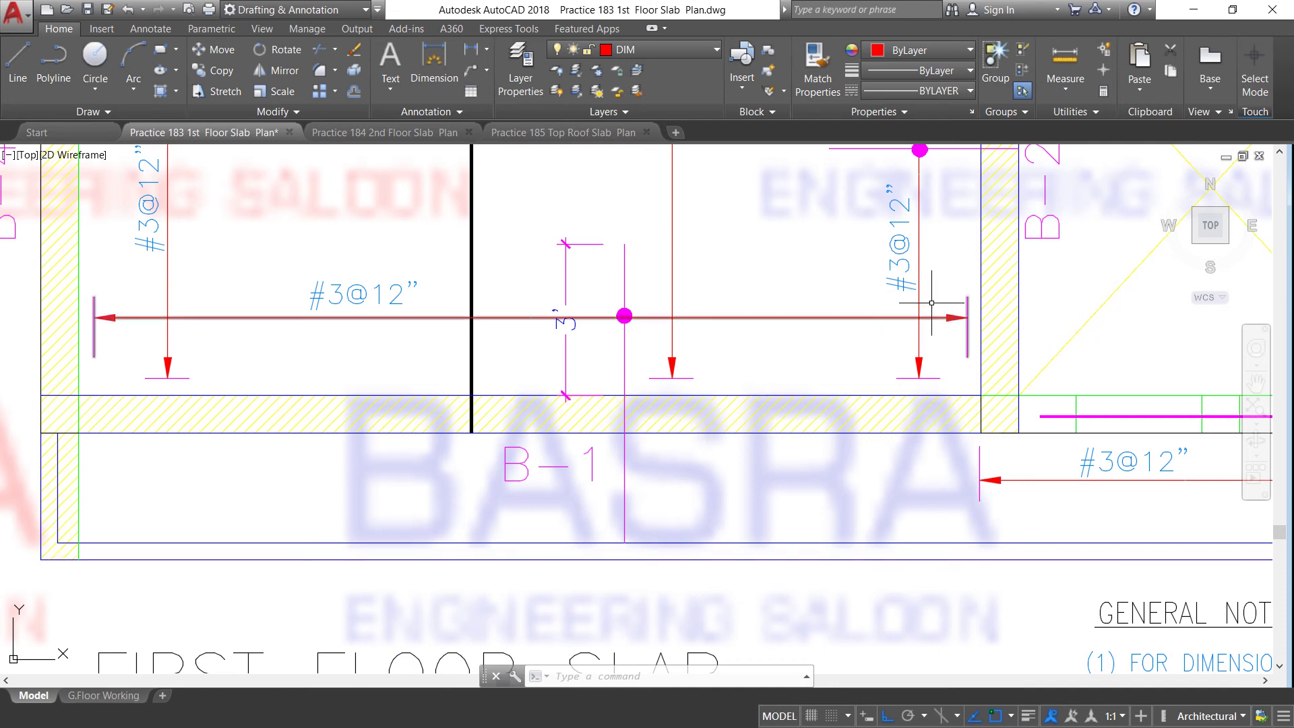
{"action": "scroll", "coordinate": [110, 359], "scroll_direction": "down", "scroll_amount": 3}
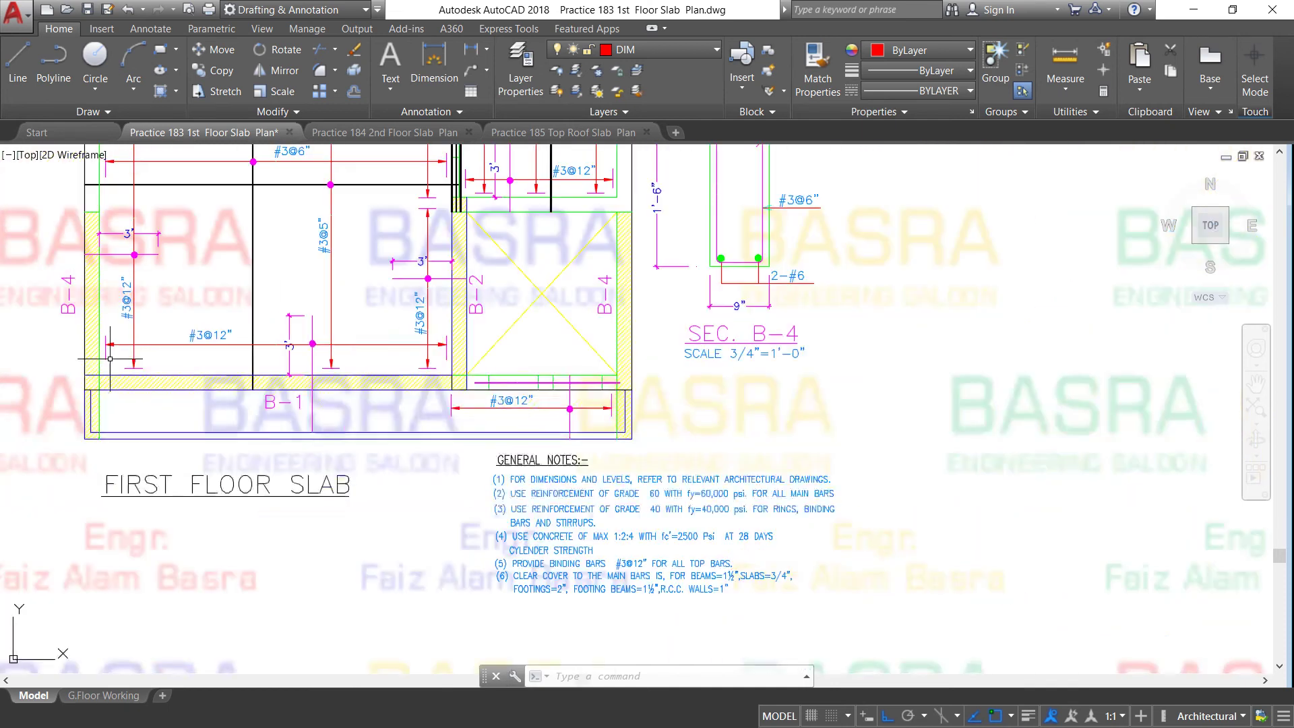
{"action": "scroll", "coordinate": [495, 323], "scroll_direction": "up", "scroll_amount": 2}
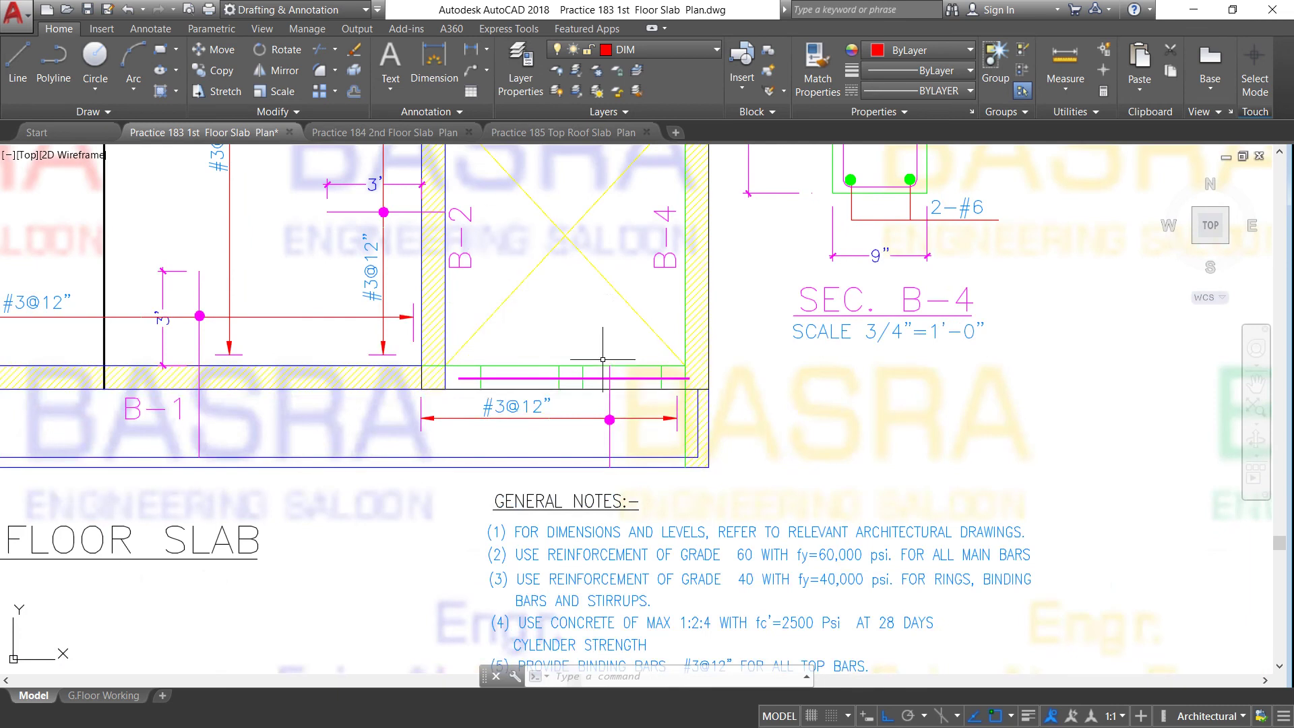
{"action": "scroll", "coordinate": [492, 367], "scroll_direction": "up", "scroll_amount": 2}
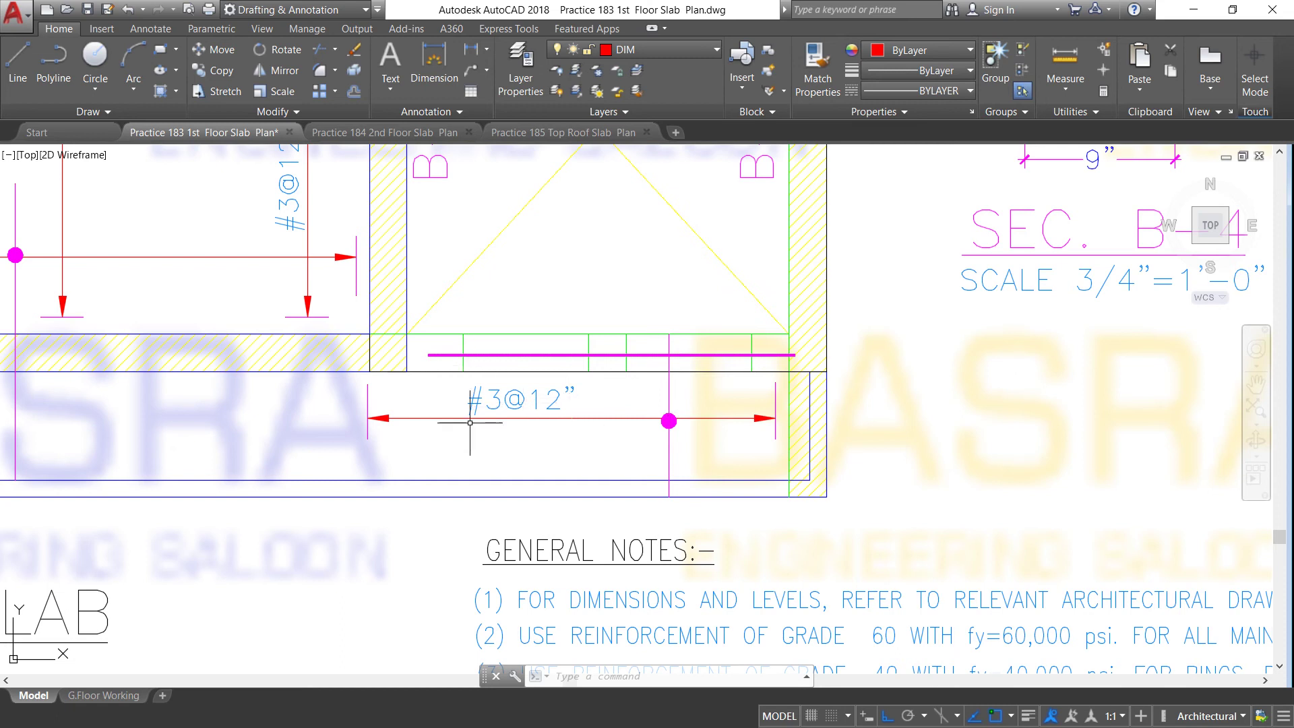
Zoom out to review the whole first-floor slab reinforcement plan.
{"action": "scroll", "coordinate": [505, 389], "scroll_direction": "down", "scroll_amount": 4}
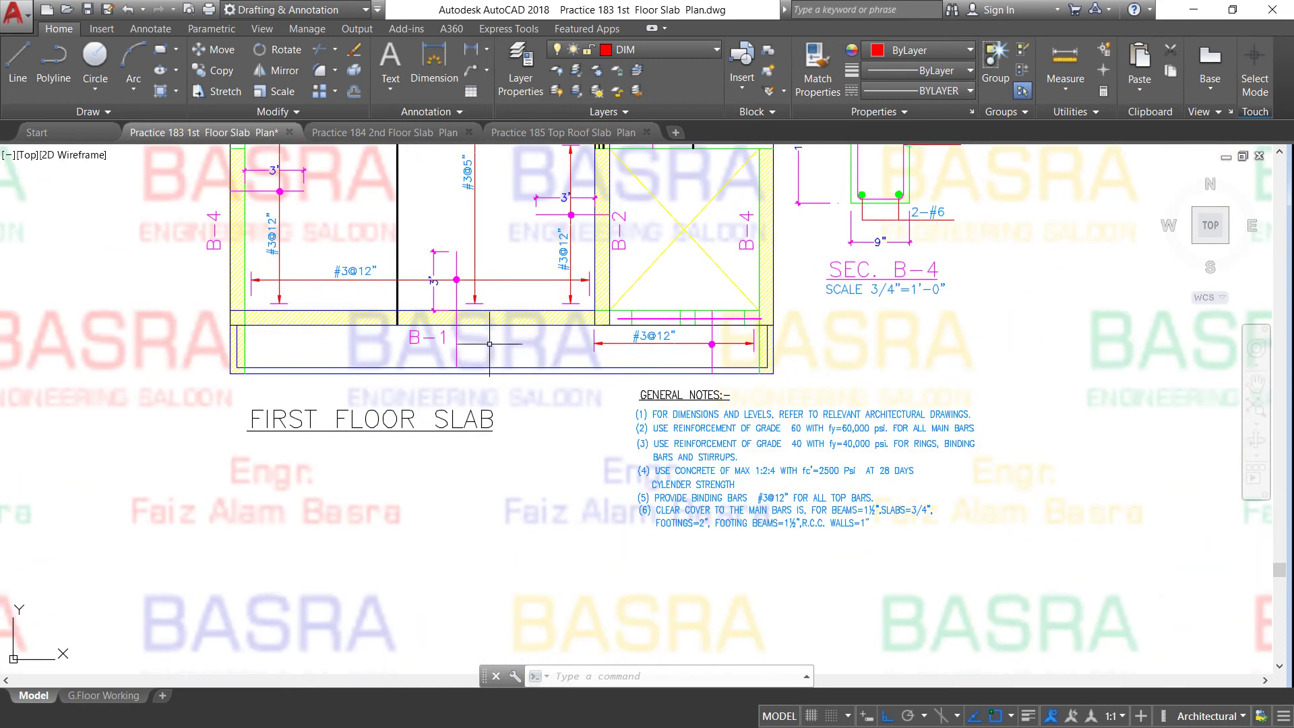
{"action": "scroll", "coordinate": [489, 344], "scroll_direction": "down", "scroll_amount": 2}
{"action": "scroll", "coordinate": [448, 427], "scroll_direction": "down", "scroll_amount": 2}
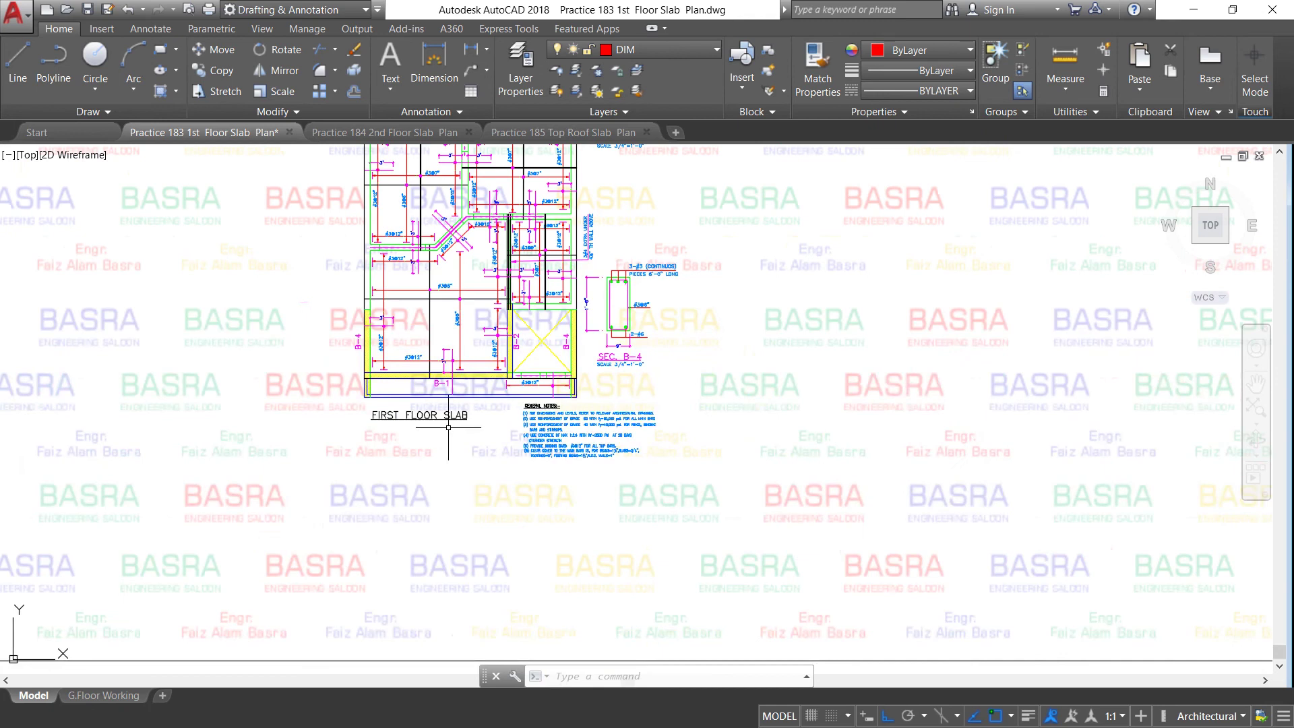
{"action": "scroll", "coordinate": [620, 265], "scroll_direction": "up", "scroll_amount": 4}
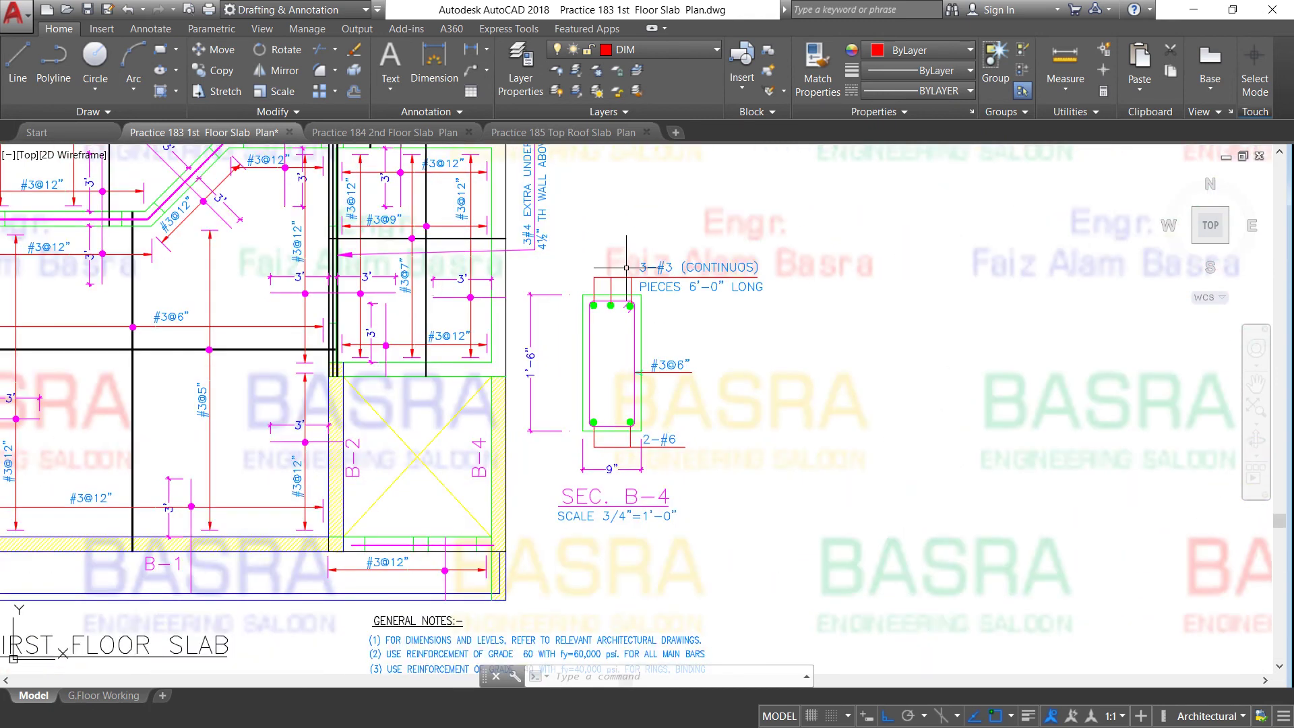
{"action": "scroll", "coordinate": [654, 269], "scroll_direction": "down", "scroll_amount": 2}
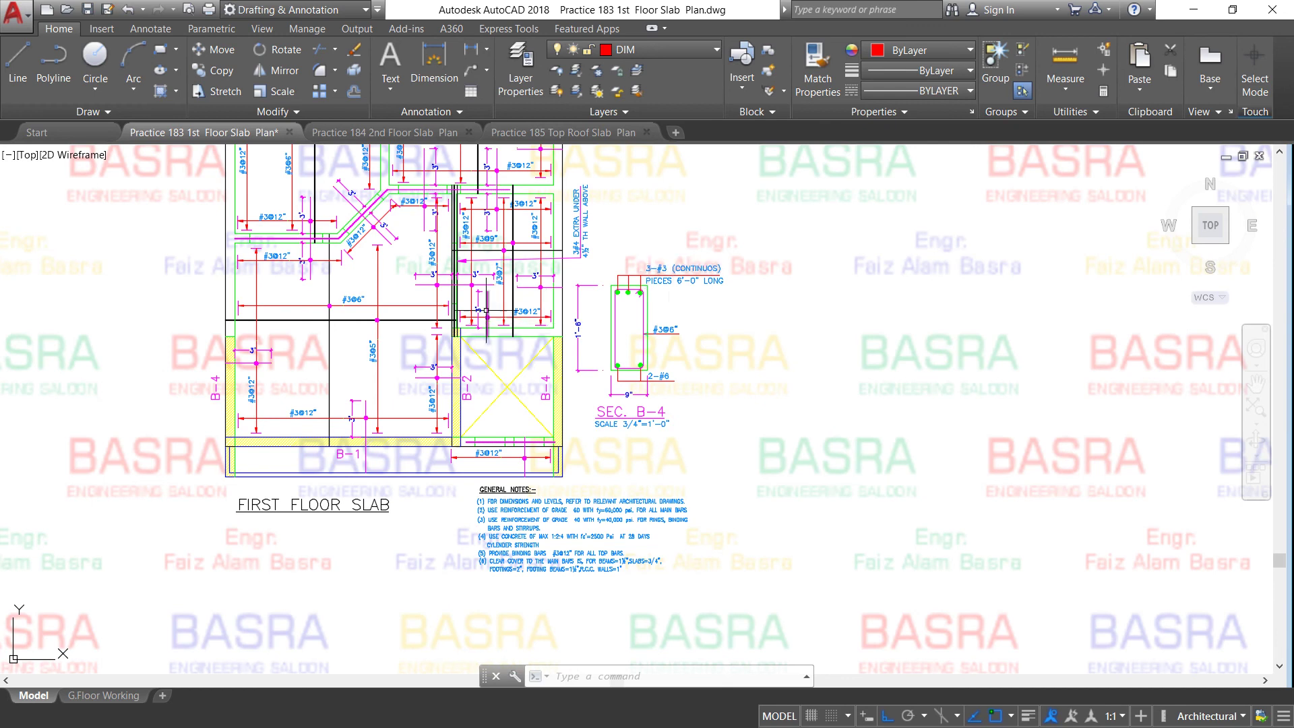
{"action": "scroll", "coordinate": [485, 313], "scroll_direction": "down", "scroll_amount": 1}
{"action": "scroll", "coordinate": [454, 220], "scroll_direction": "up", "scroll_amount": 3}
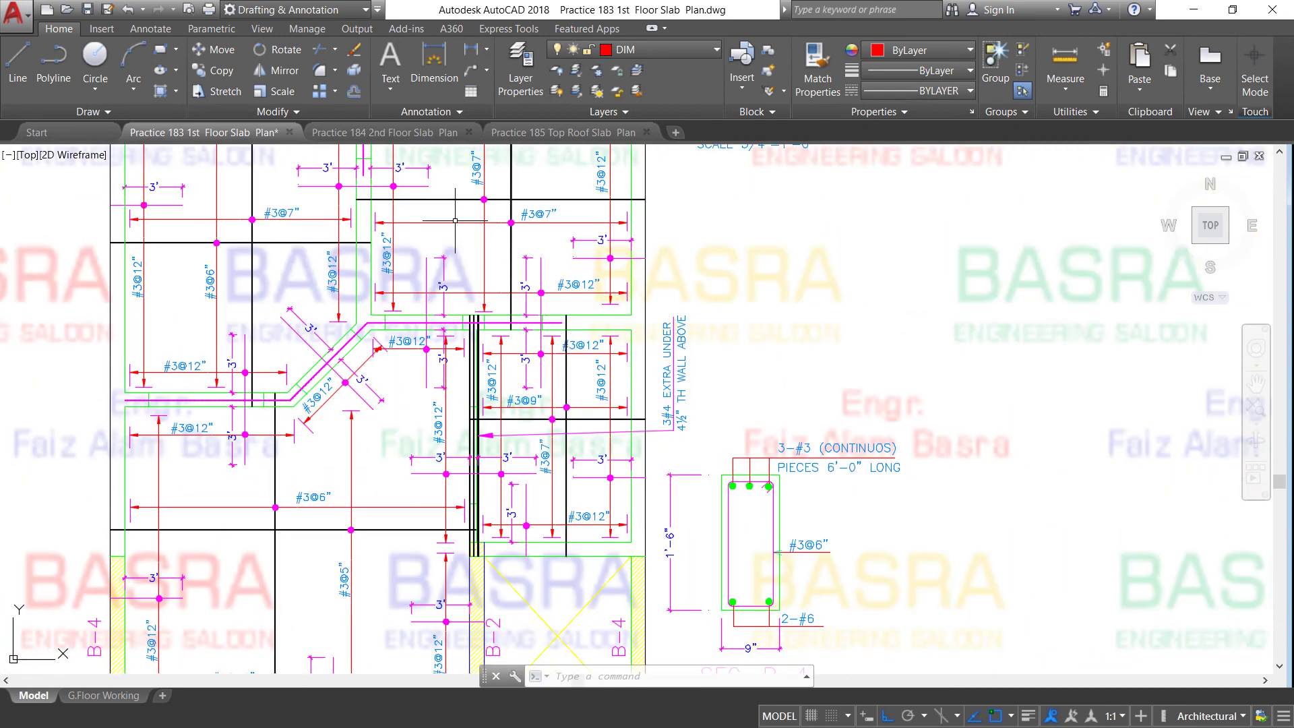
{"action": "scroll", "coordinate": [430, 239], "scroll_direction": "down", "scroll_amount": 5}
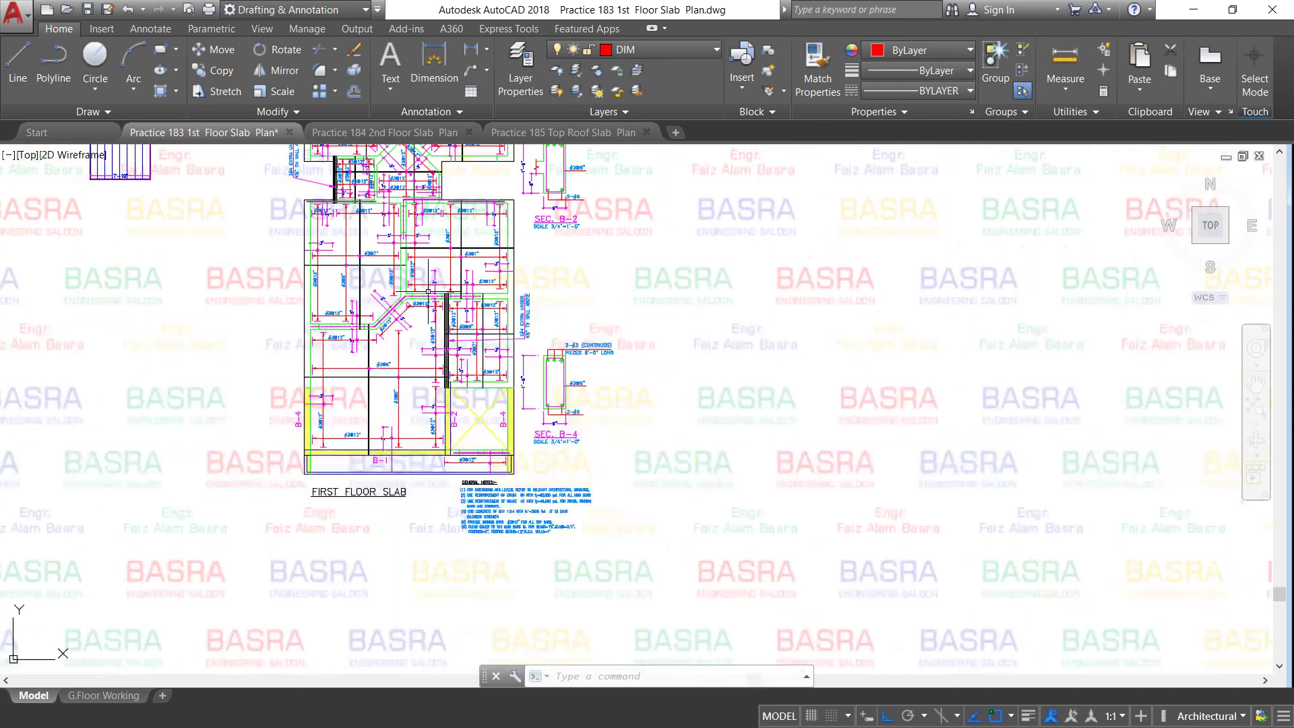
{"action": "scroll", "coordinate": [415, 206], "scroll_direction": "up", "scroll_amount": 5}
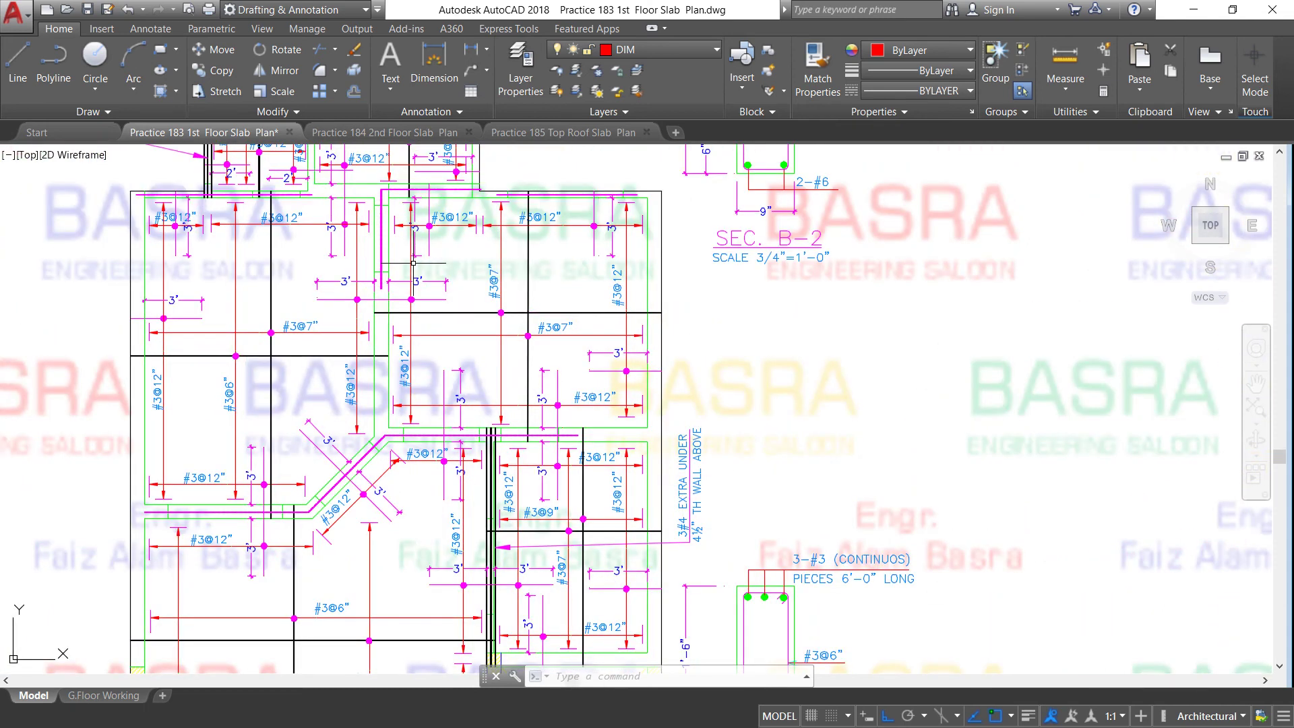
{"action": "scroll", "coordinate": [459, 310], "scroll_direction": "down", "scroll_amount": 1}
{"action": "scroll", "coordinate": [485, 333], "scroll_direction": "down", "scroll_amount": 1}
{"action": "scroll", "coordinate": [504, 351], "scroll_direction": "down", "scroll_amount": 1}
{"action": "scroll", "coordinate": [504, 352], "scroll_direction": "down", "scroll_amount": 2}
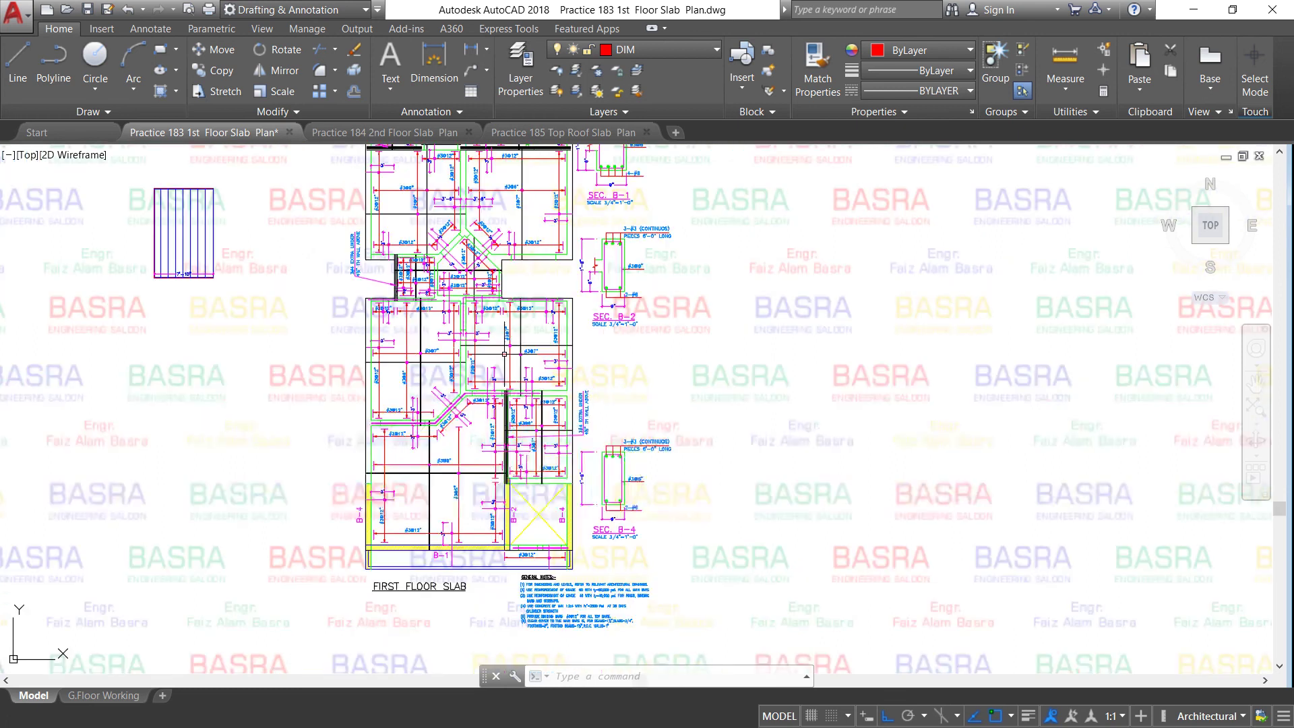
Zoom back in on the bays between beams B-4 and B-2, showing the #3@5" and #3@6" bars.
{"action": "scroll", "coordinate": [450, 216], "scroll_direction": "up", "scroll_amount": 2}
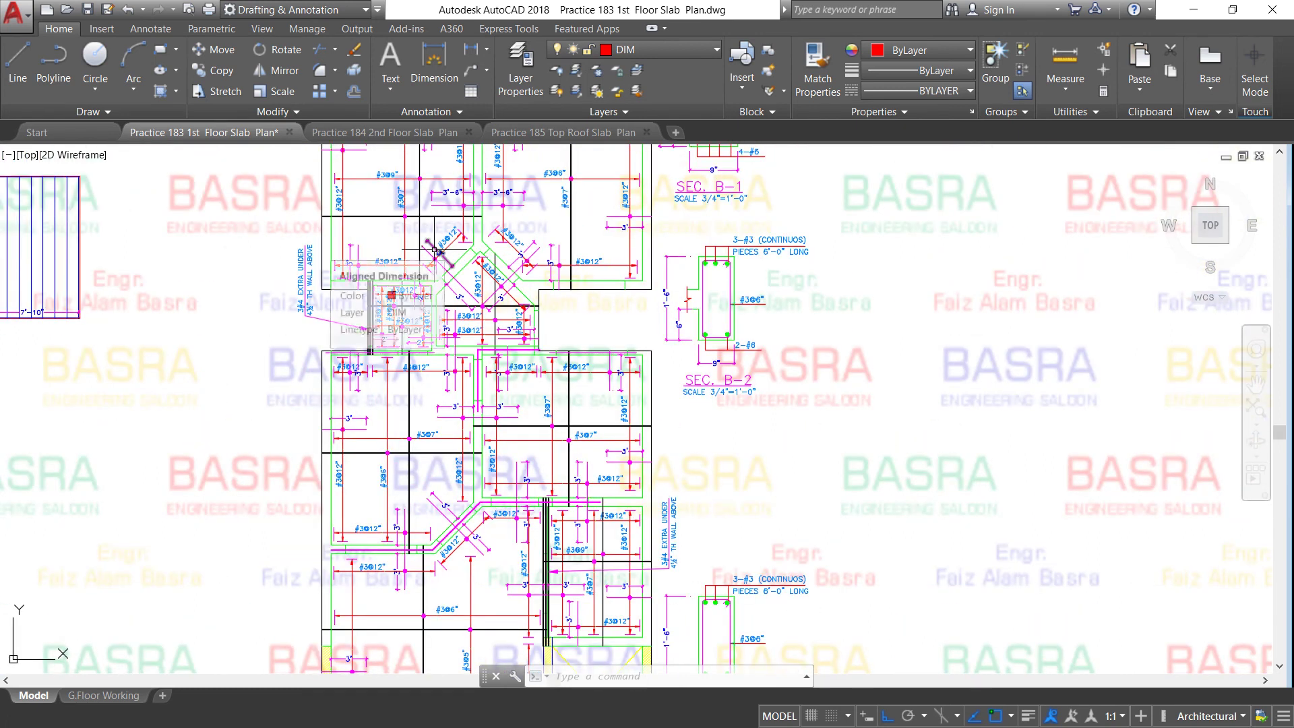
{"action": "scroll", "coordinate": [430, 299], "scroll_direction": "up", "scroll_amount": 2}
{"action": "scroll", "coordinate": [430, 300], "scroll_direction": "up", "scroll_amount": 2}
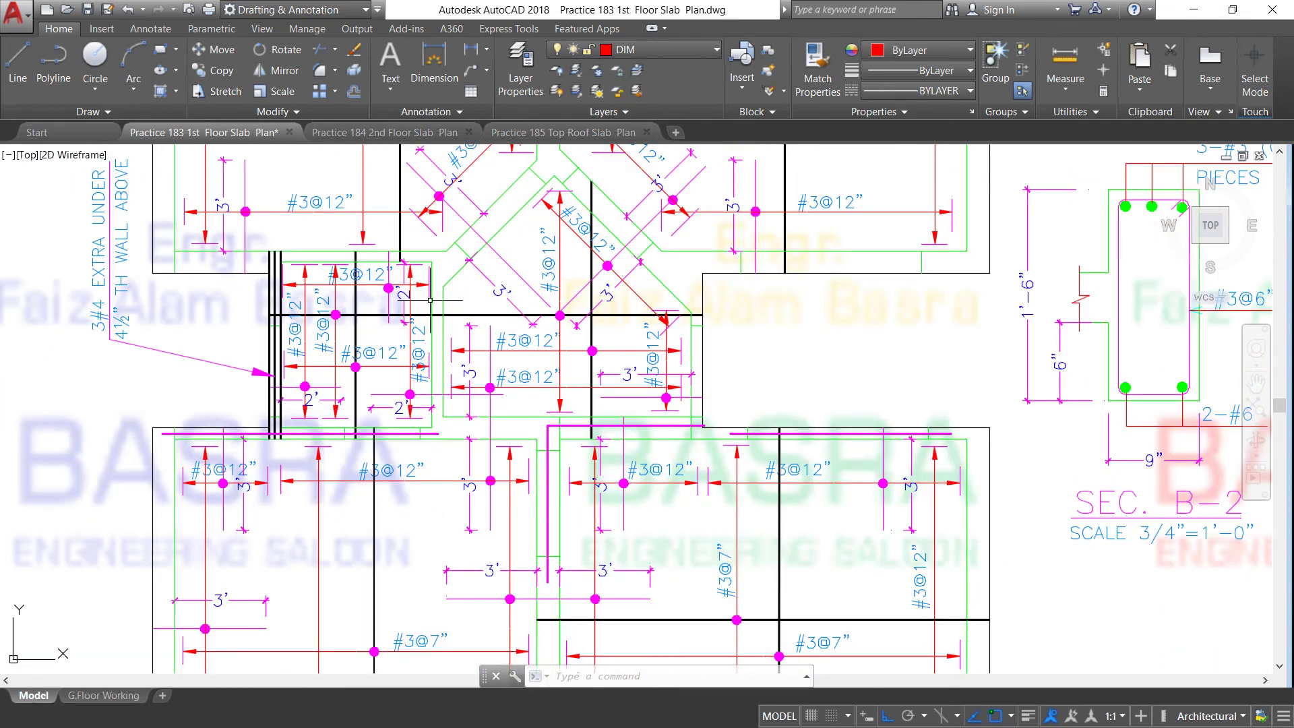
{"action": "scroll", "coordinate": [381, 283], "scroll_direction": "down", "scroll_amount": 5}
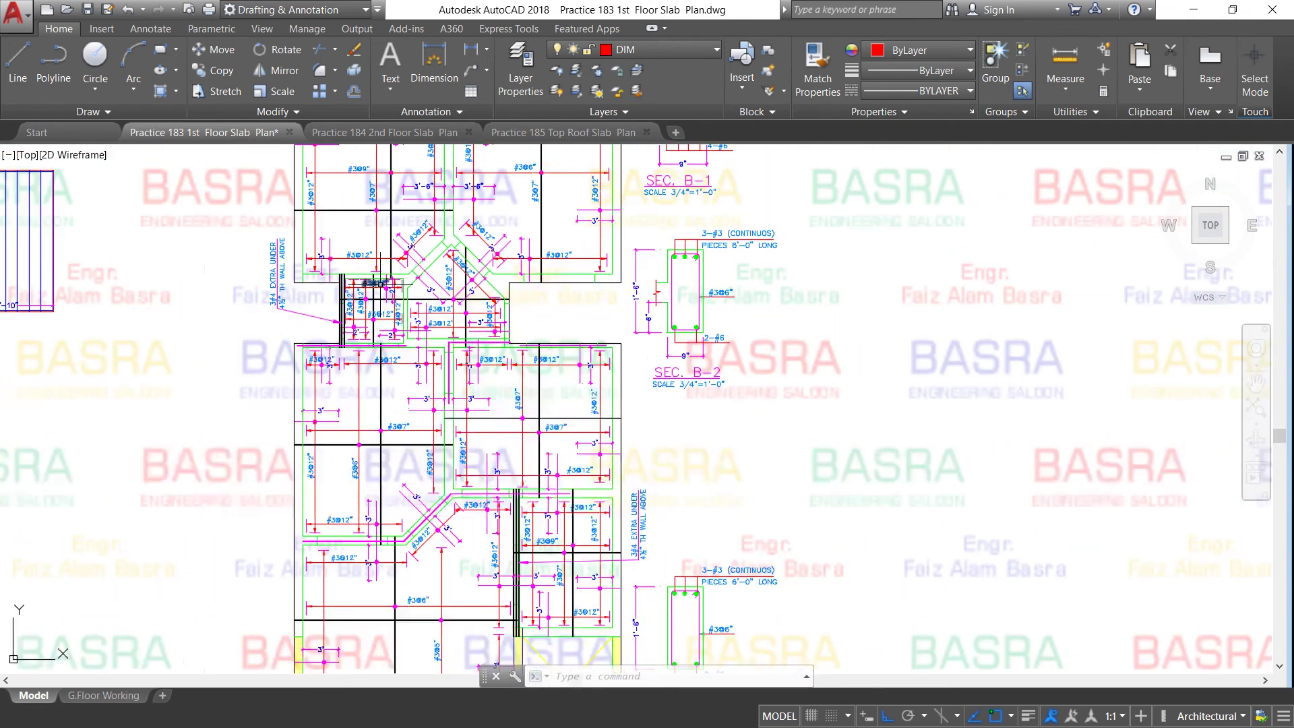
{"action": "scroll", "coordinate": [381, 283], "scroll_direction": "down", "scroll_amount": 4}
{"action": "scroll", "coordinate": [389, 394], "scroll_direction": "up", "scroll_amount": 3}
{"action": "scroll", "coordinate": [389, 394], "scroll_direction": "up", "scroll_amount": 3}
{"action": "scroll", "coordinate": [246, 472], "scroll_direction": "up", "scroll_amount": 2}
{"action": "scroll", "coordinate": [246, 471], "scroll_direction": "down", "scroll_amount": 4}
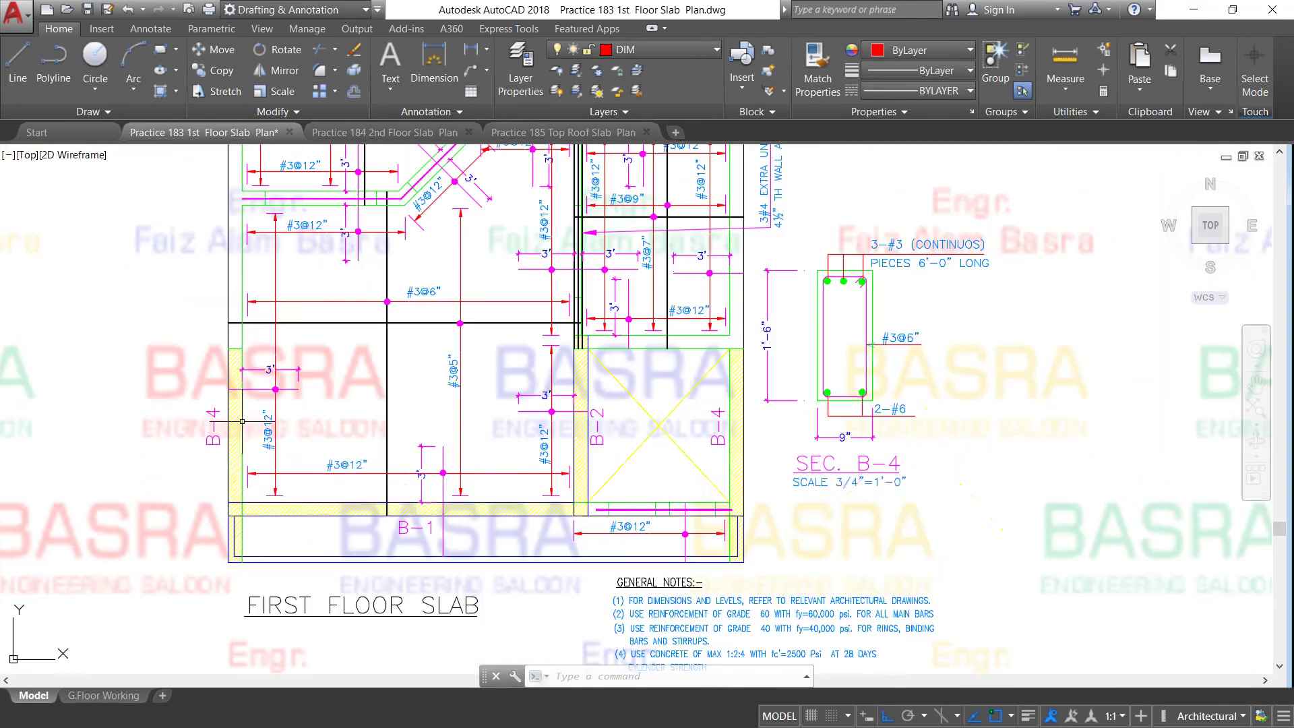
{"action": "scroll", "coordinate": [260, 457], "scroll_direction": "up", "scroll_amount": 4}
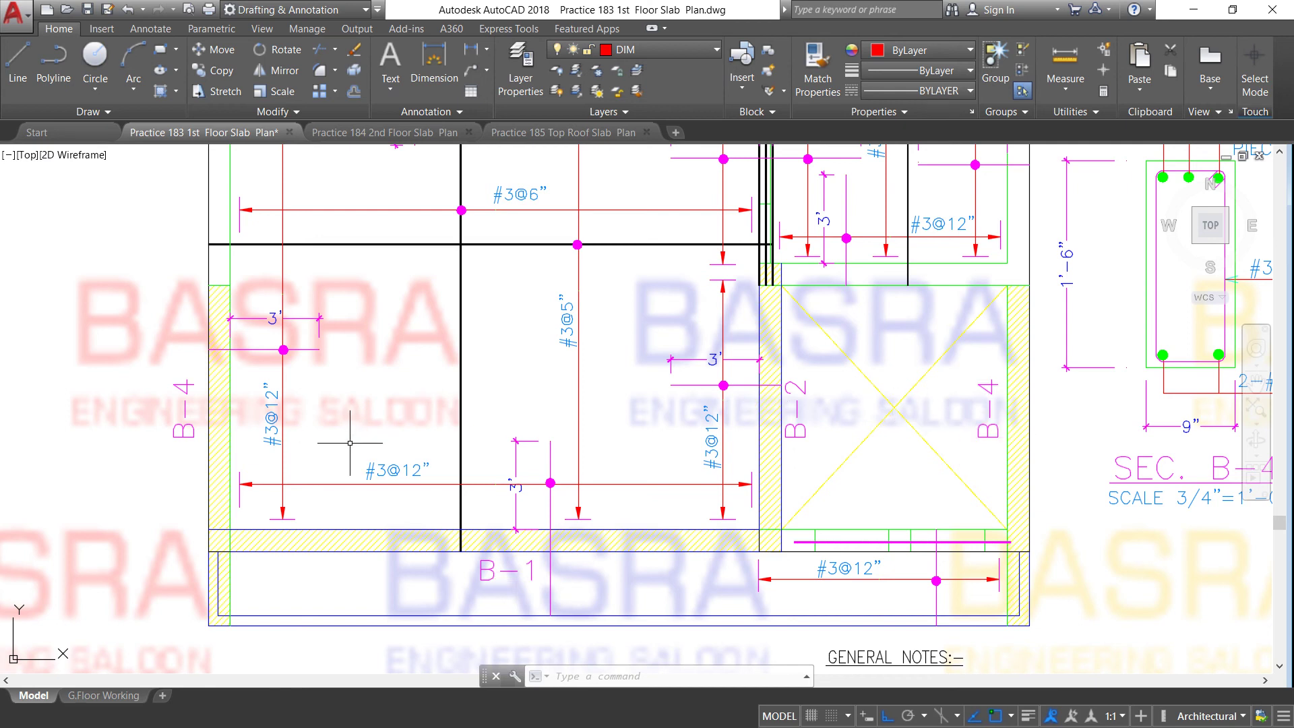
Zoom in on the SEC. B-4 section showing 1'-6" x 9", 3-#3, #3@6" ties, 2-#6.
{"action": "scroll", "coordinate": [347, 445], "scroll_direction": "down", "scroll_amount": 4}
{"action": "scroll", "coordinate": [318, 427], "scroll_direction": "up", "scroll_amount": 4}
{"action": "scroll", "coordinate": [213, 426], "scroll_direction": "down", "scroll_amount": 3}
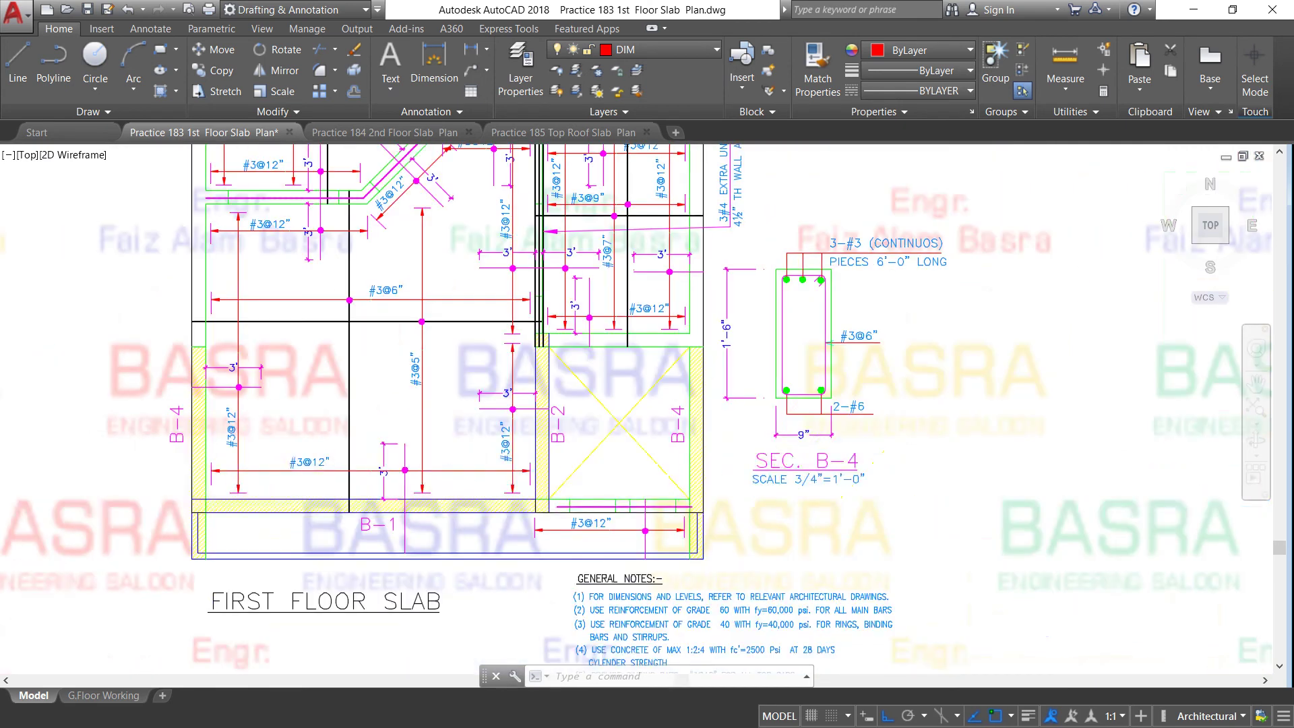
{"action": "scroll", "coordinate": [108, 429], "scroll_direction": "down", "scroll_amount": 2}
{"action": "scroll", "coordinate": [524, 348], "scroll_direction": "up", "scroll_amount": 4}
{"action": "scroll", "coordinate": [525, 348], "scroll_direction": "up", "scroll_amount": 2}
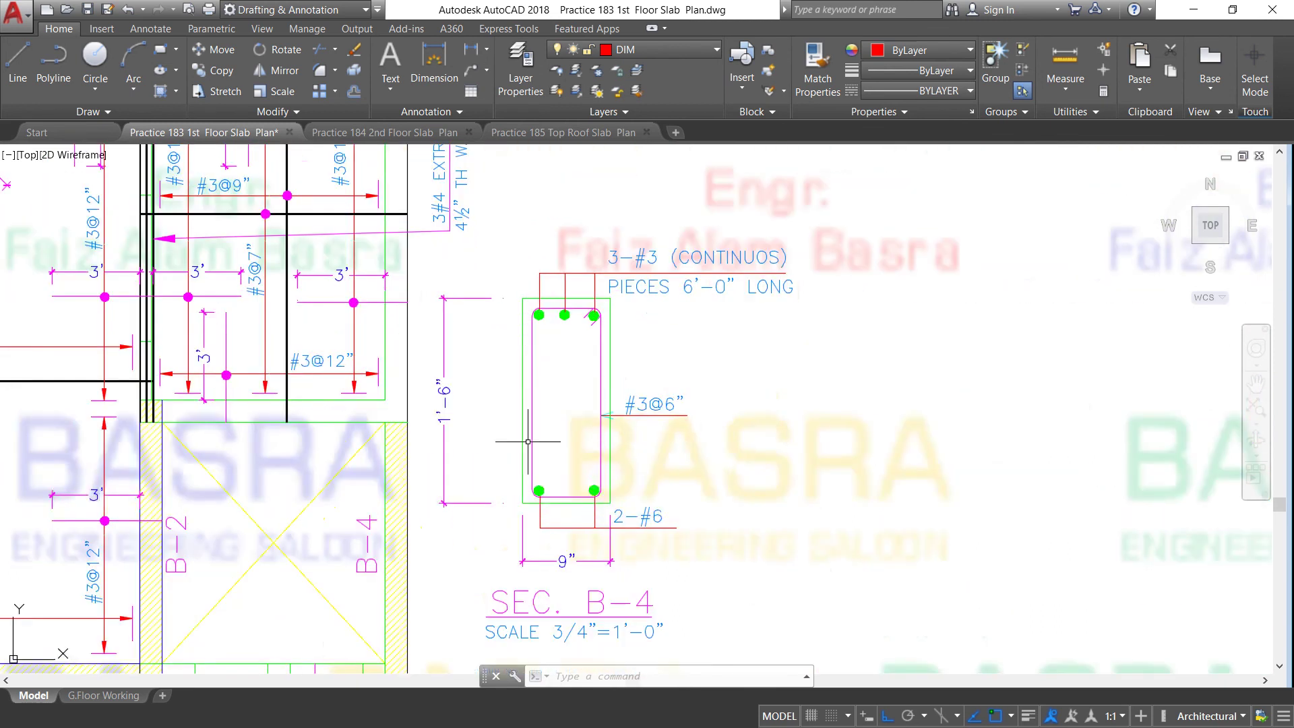
{"action": "scroll", "coordinate": [548, 552], "scroll_direction": "up", "scroll_amount": 1}
{"action": "scroll", "coordinate": [547, 552], "scroll_direction": "down", "scroll_amount": 3}
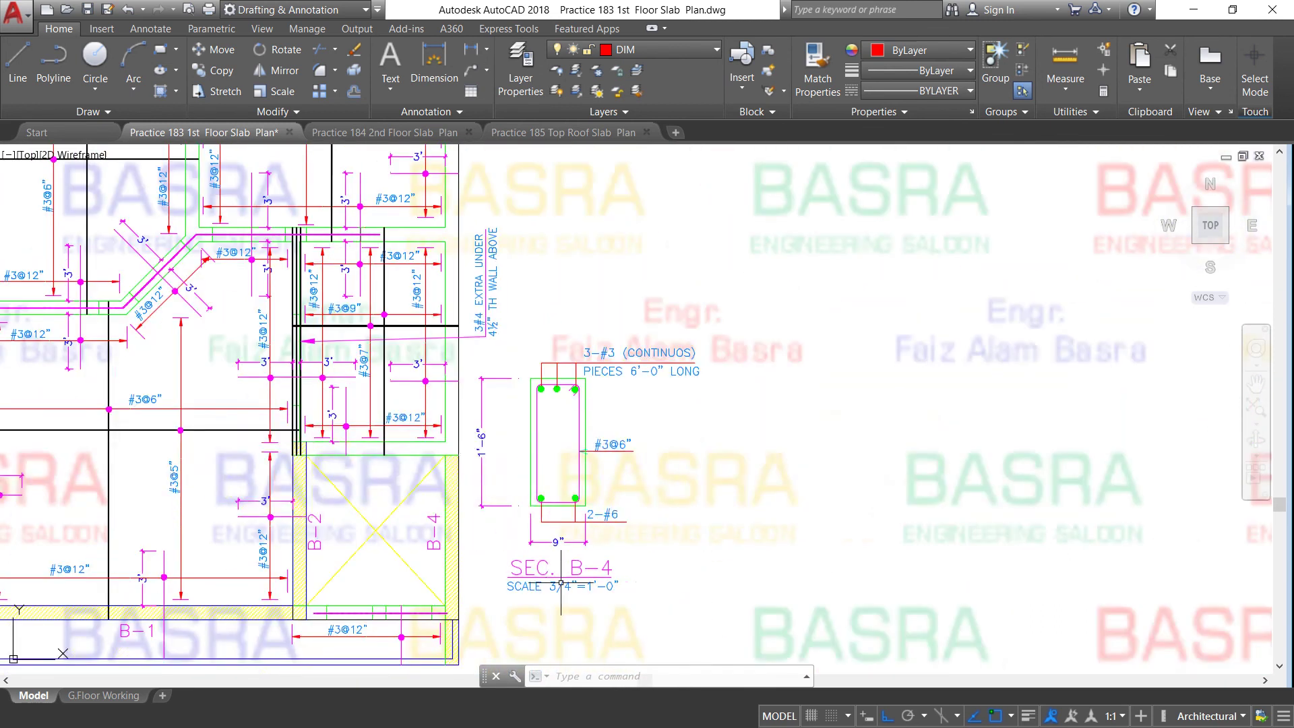
{"action": "scroll", "coordinate": [548, 552], "scroll_direction": "up", "scroll_amount": 3}
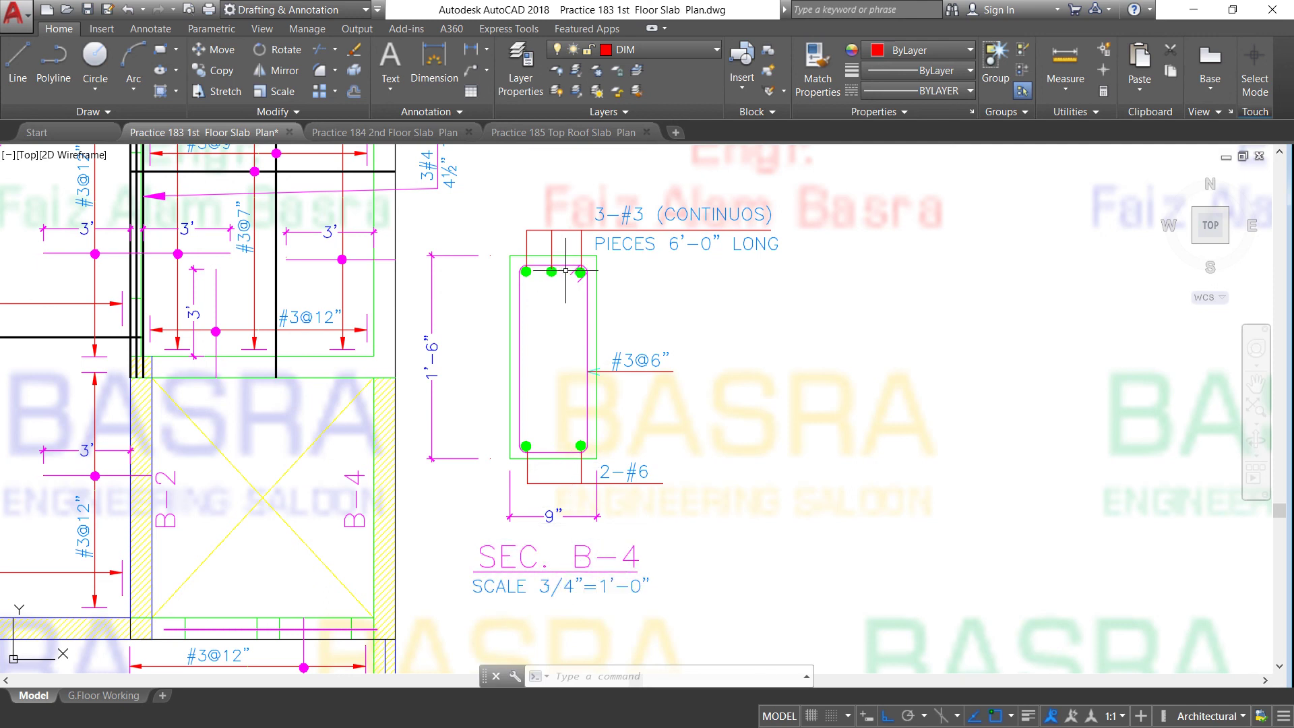
{"action": "scroll", "coordinate": [535, 274], "scroll_direction": "up", "scroll_amount": 2}
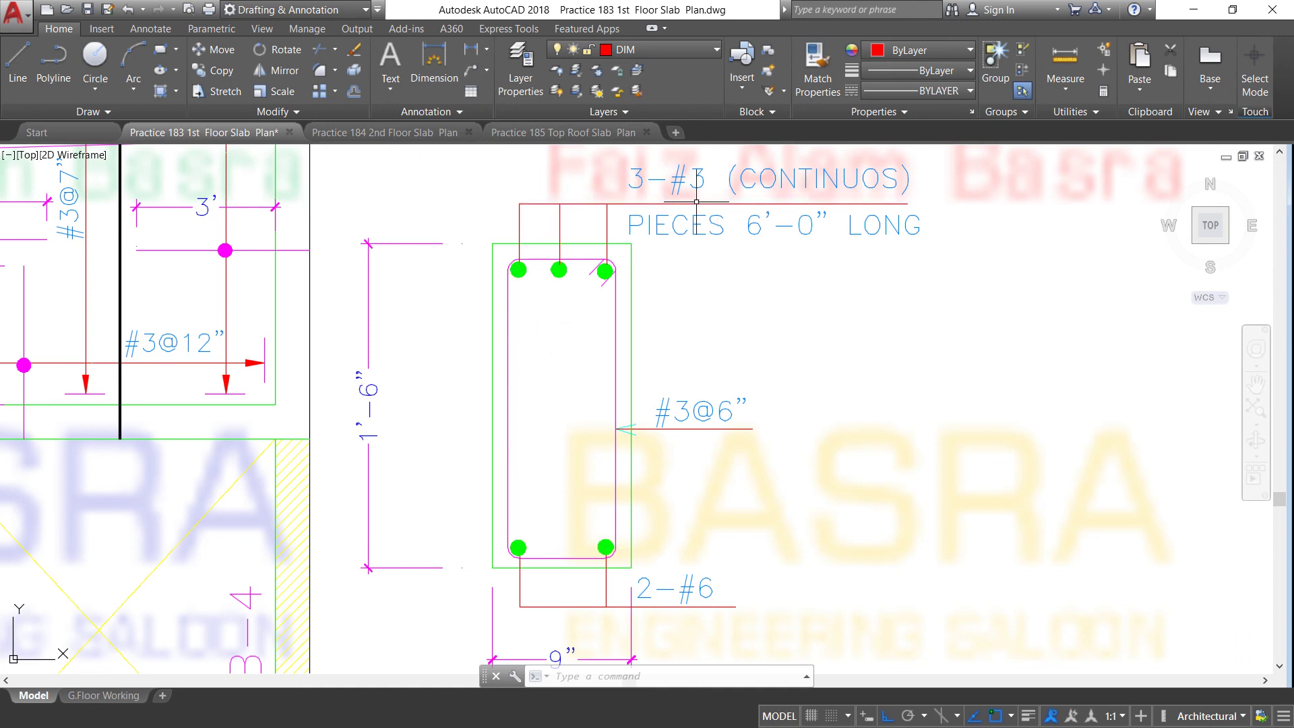
{"action": "scroll", "coordinate": [682, 251], "scroll_direction": "down", "scroll_amount": 2}
{"action": "scroll", "coordinate": [682, 252], "scroll_direction": "down", "scroll_amount": 2}
{"action": "scroll", "coordinate": [682, 251], "scroll_direction": "down", "scroll_amount": 2}
{"action": "scroll", "coordinate": [677, 337], "scroll_direction": "down", "scroll_amount": 1}
{"action": "scroll", "coordinate": [673, 192], "scroll_direction": "up", "scroll_amount": 2}
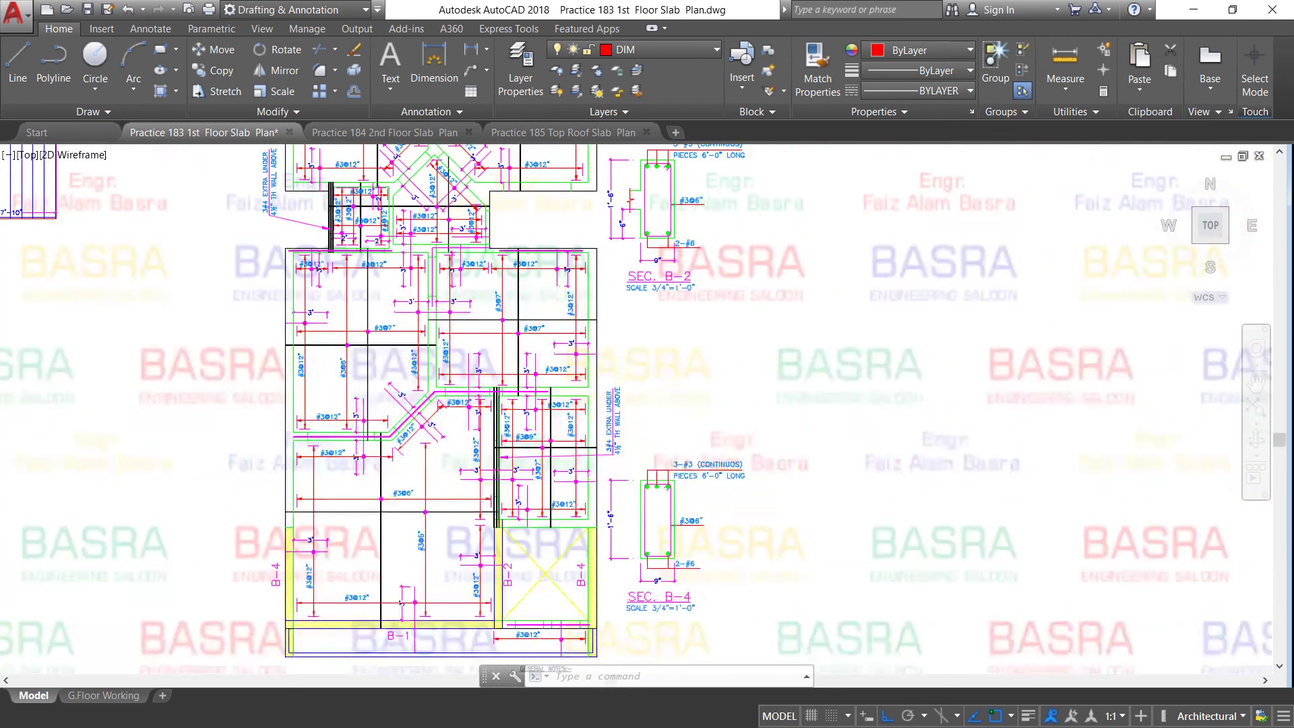
{"action": "scroll", "coordinate": [673, 195], "scroll_direction": "up", "scroll_amount": 2}
{"action": "scroll", "coordinate": [671, 290], "scroll_direction": "up", "scroll_amount": 2}
{"action": "scroll", "coordinate": [644, 203], "scroll_direction": "down", "scroll_amount": 3}
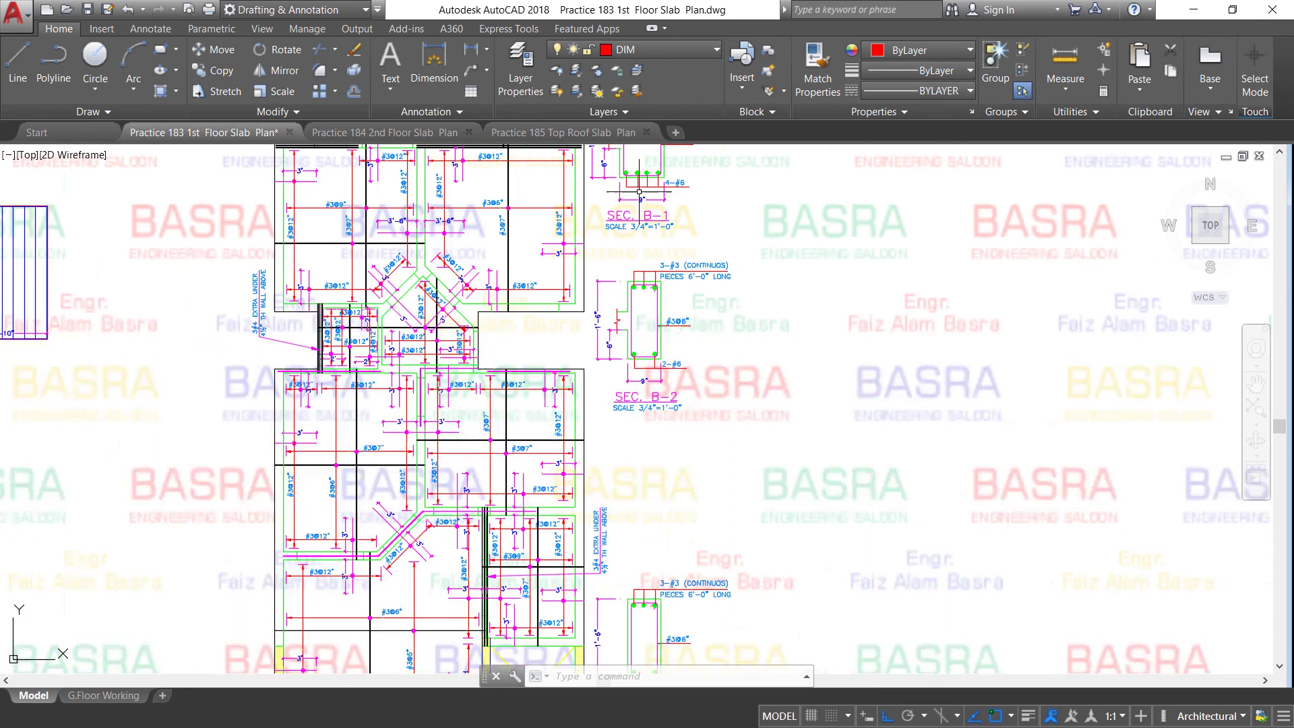
{"action": "scroll", "coordinate": [640, 269], "scroll_direction": "down", "scroll_amount": 1}
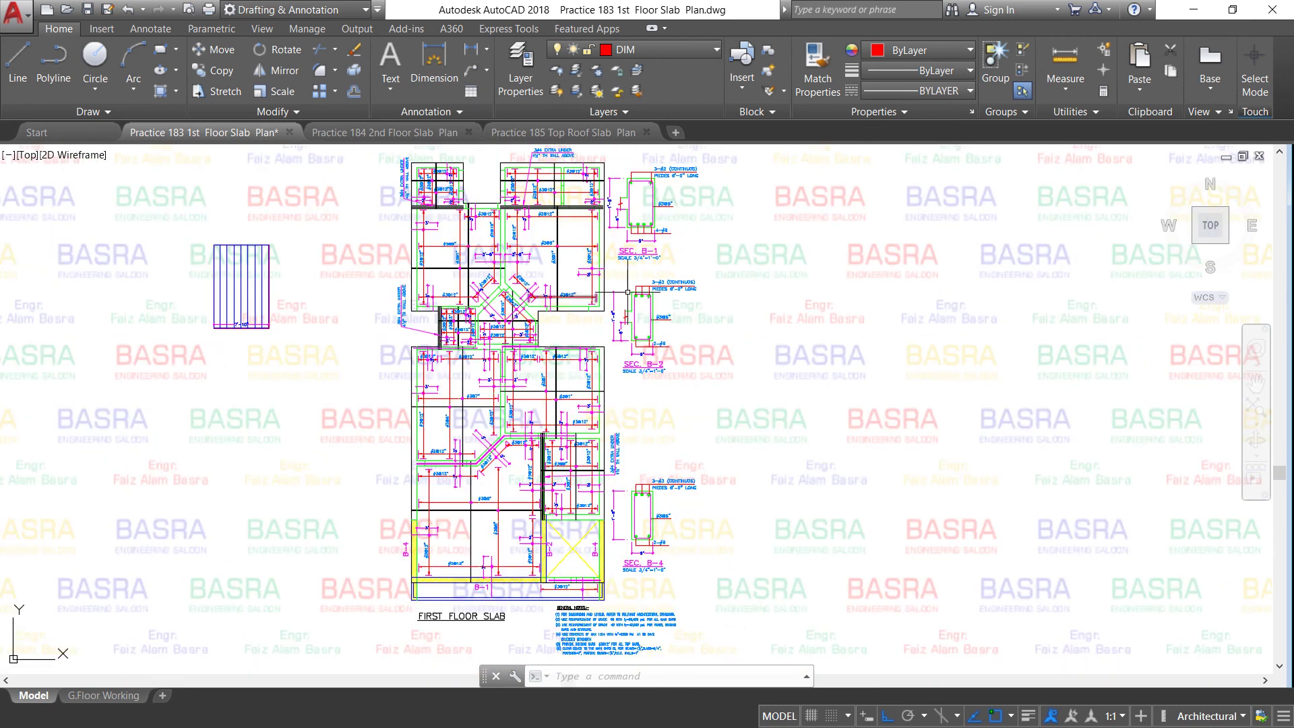
{"action": "scroll", "coordinate": [599, 296], "scroll_direction": "up", "scroll_amount": 2}
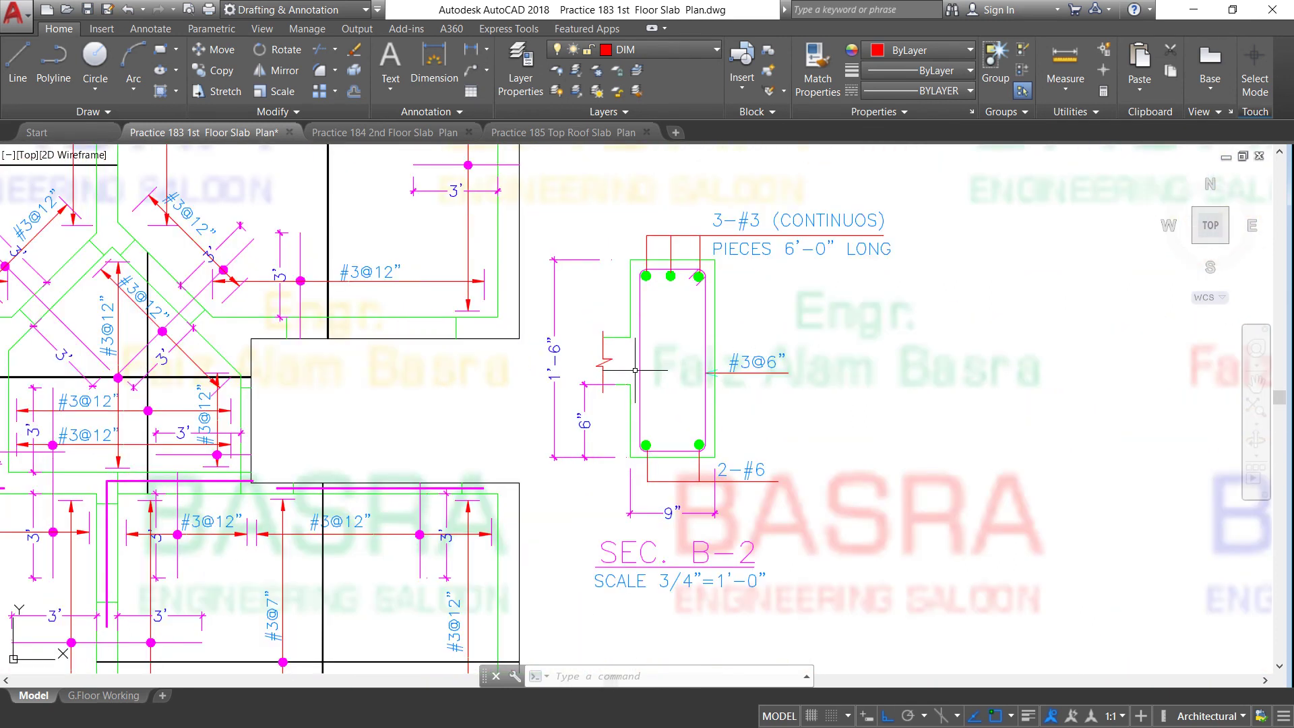
{"action": "scroll", "coordinate": [636, 364], "scroll_direction": "up", "scroll_amount": 1}
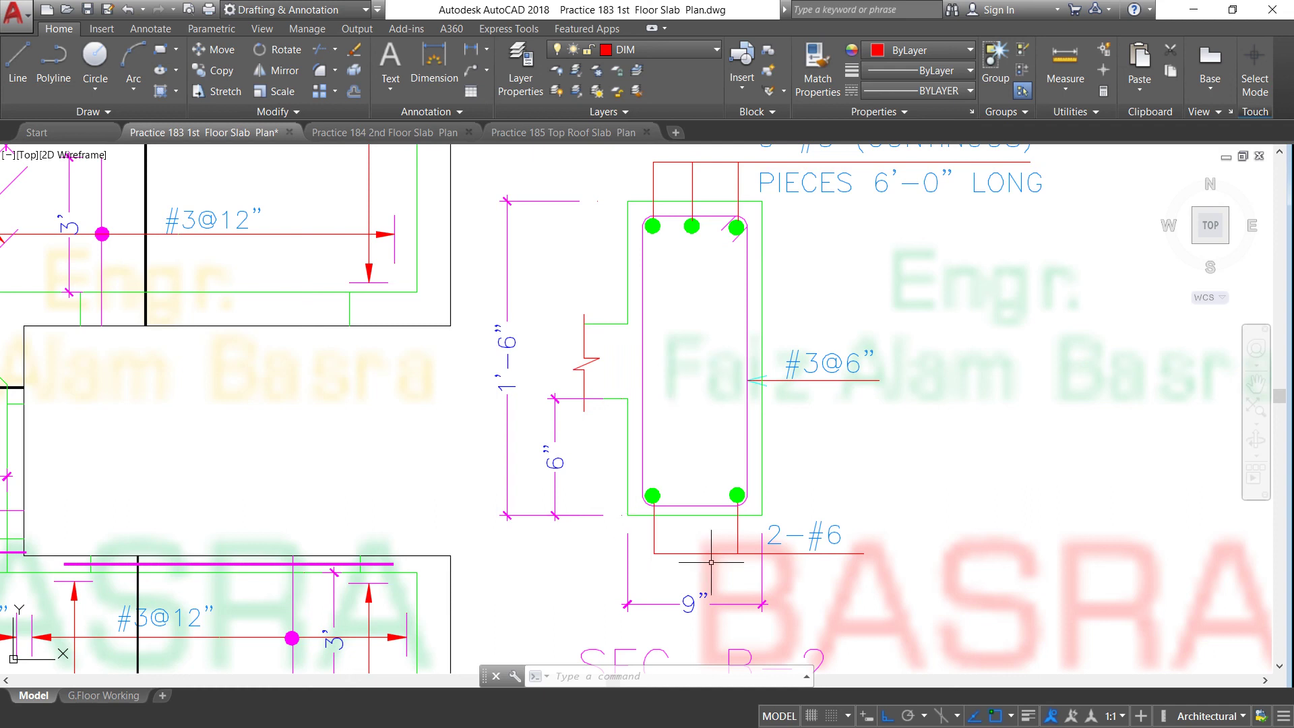
{"action": "scroll", "coordinate": [727, 531], "scroll_direction": "down", "scroll_amount": 2}
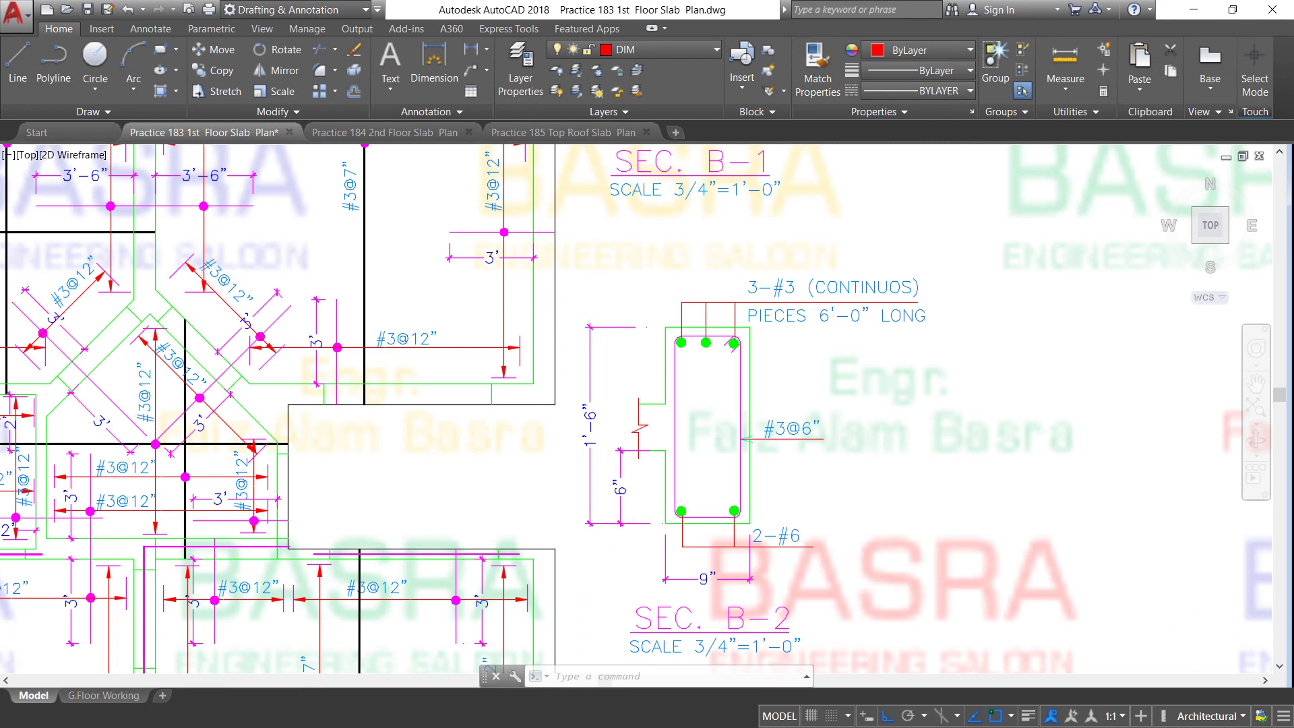
{"action": "scroll", "coordinate": [619, 514], "scroll_direction": "up", "scroll_amount": 3}
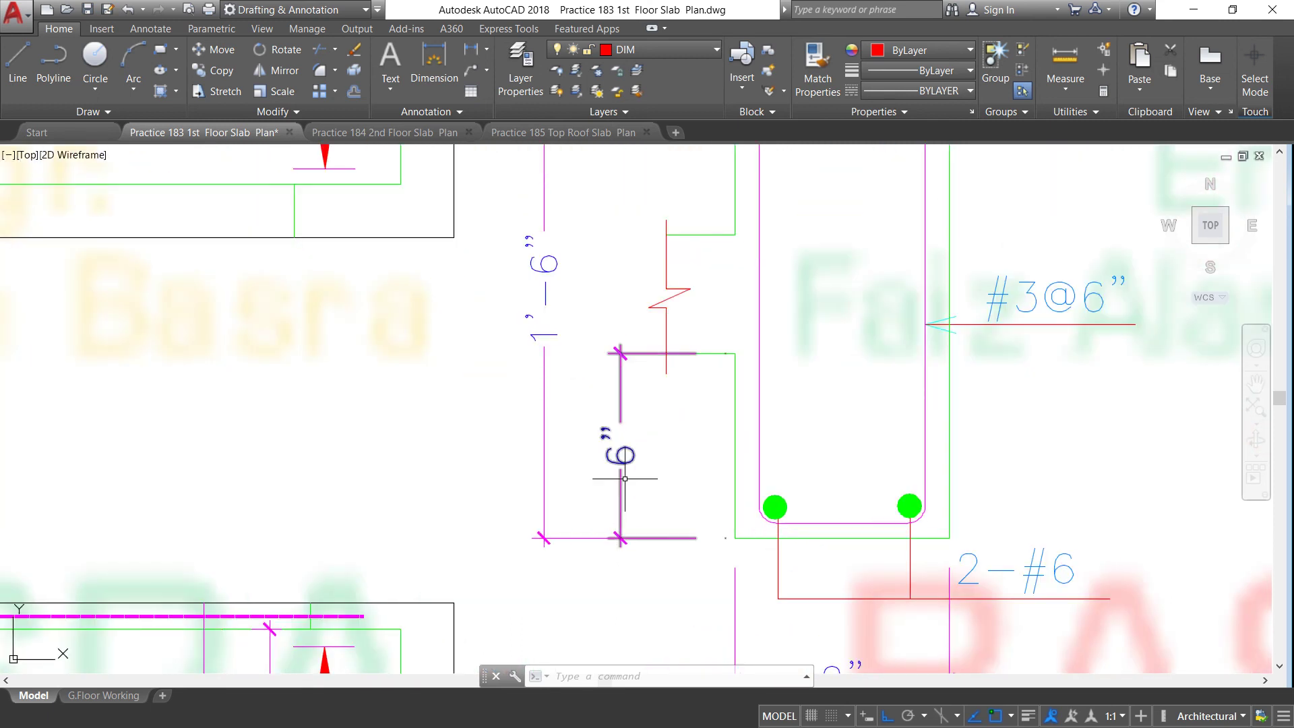
{"action": "scroll", "coordinate": [556, 516], "scroll_direction": "down", "scroll_amount": 2}
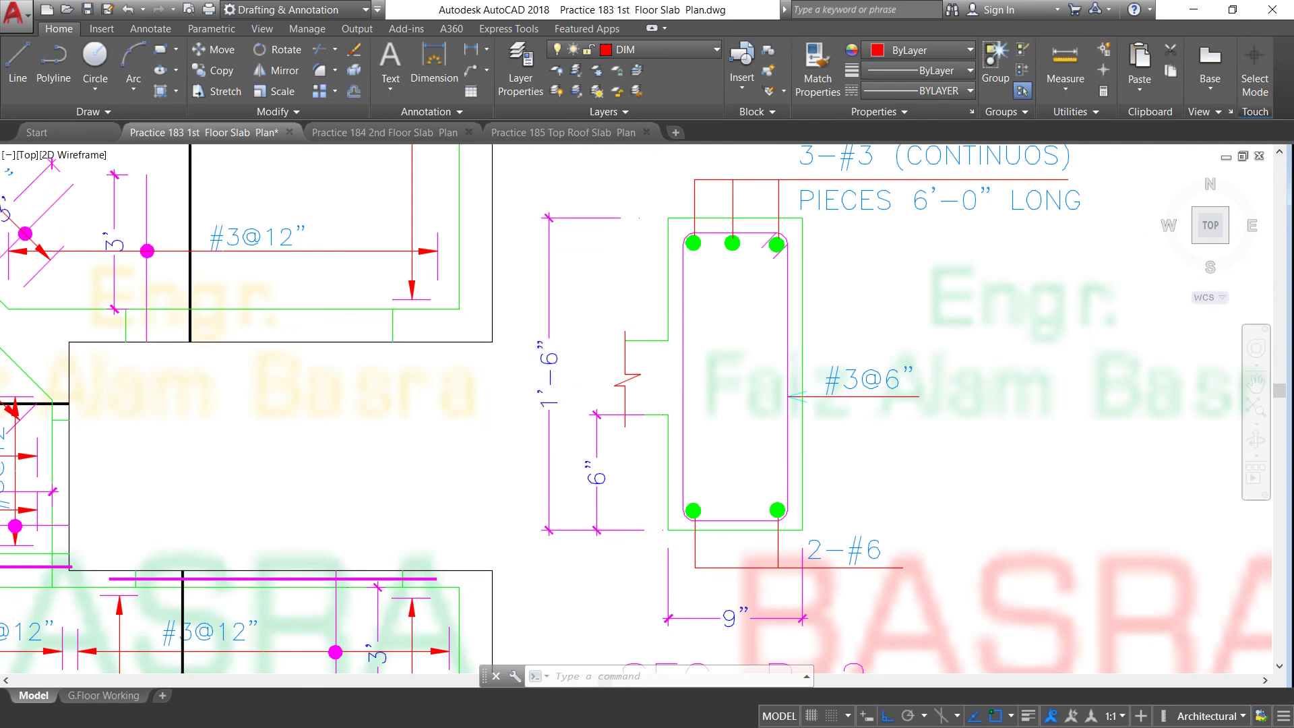
{"action": "scroll", "coordinate": [652, 481], "scroll_direction": "down", "scroll_amount": 3}
{"action": "scroll", "coordinate": [653, 481], "scroll_direction": "down", "scroll_amount": 3}
{"action": "scroll", "coordinate": [653, 285], "scroll_direction": "up", "scroll_amount": 2}
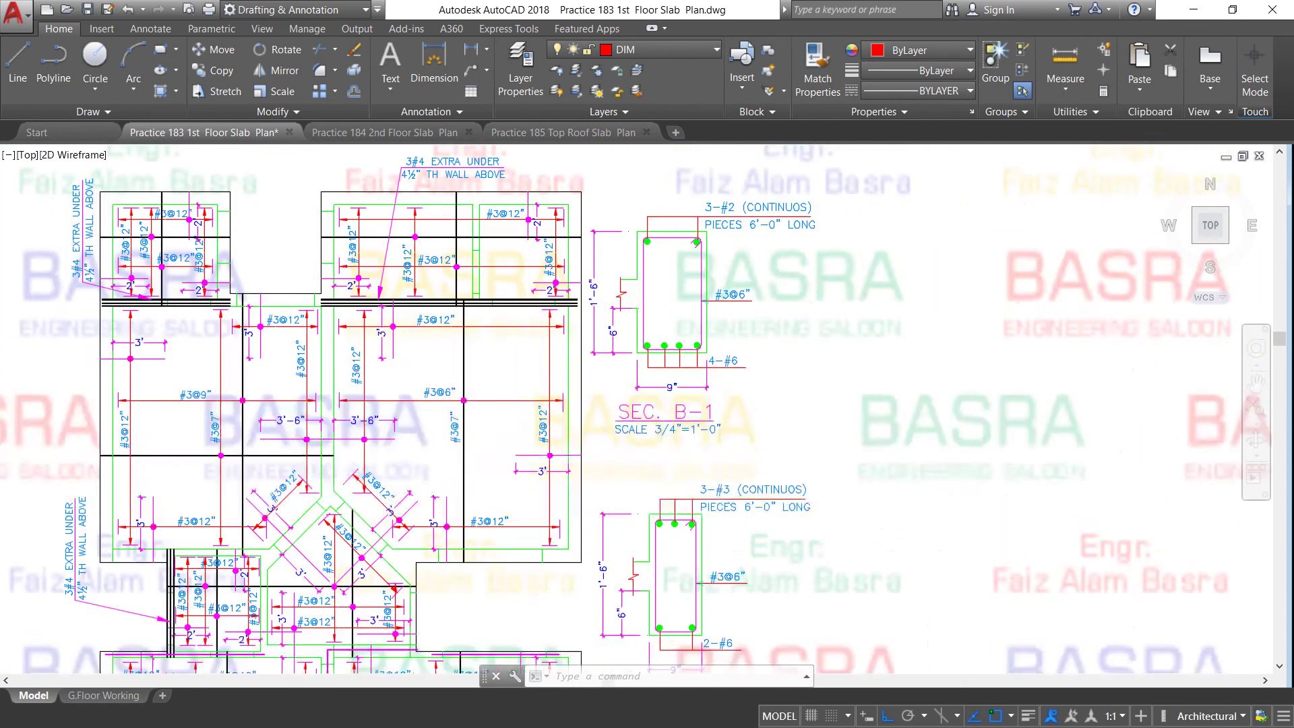
{"action": "scroll", "coordinate": [657, 270], "scroll_direction": "up", "scroll_amount": 2}
{"action": "scroll", "coordinate": [660, 283], "scroll_direction": "up", "scroll_amount": 2}
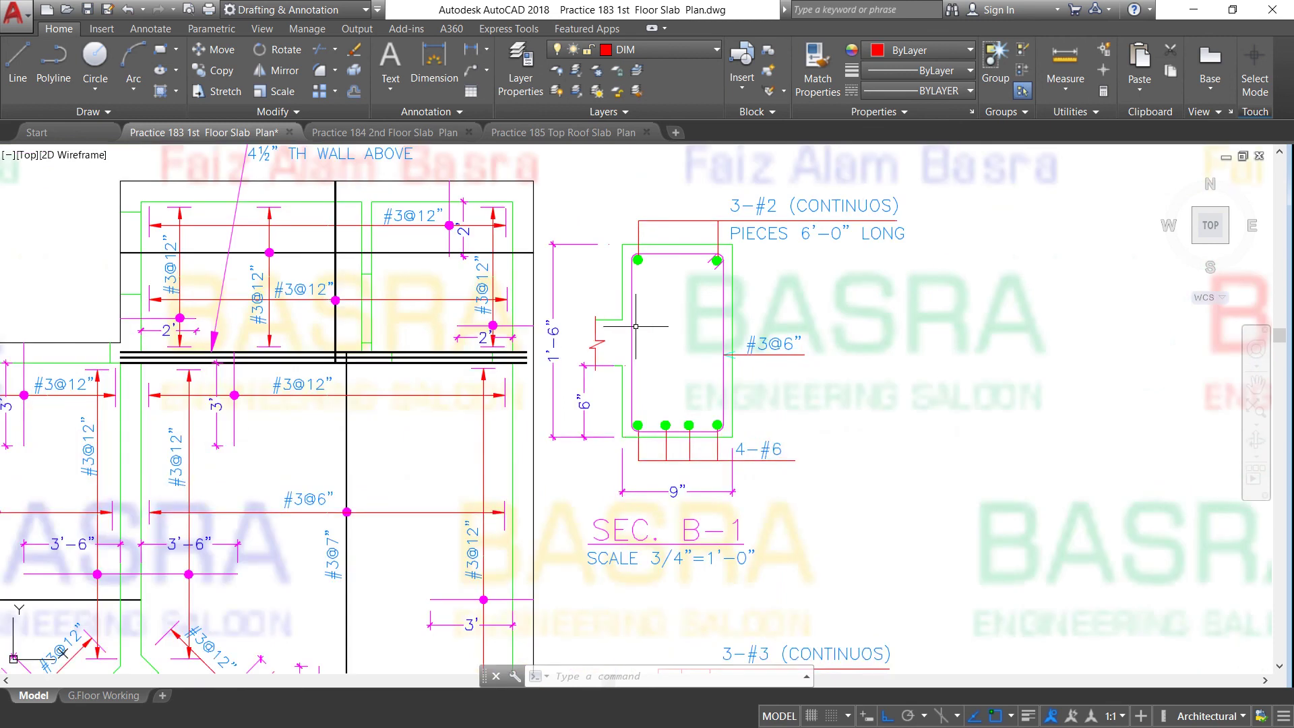
{"action": "scroll", "coordinate": [640, 322], "scroll_direction": "down", "scroll_amount": 2}
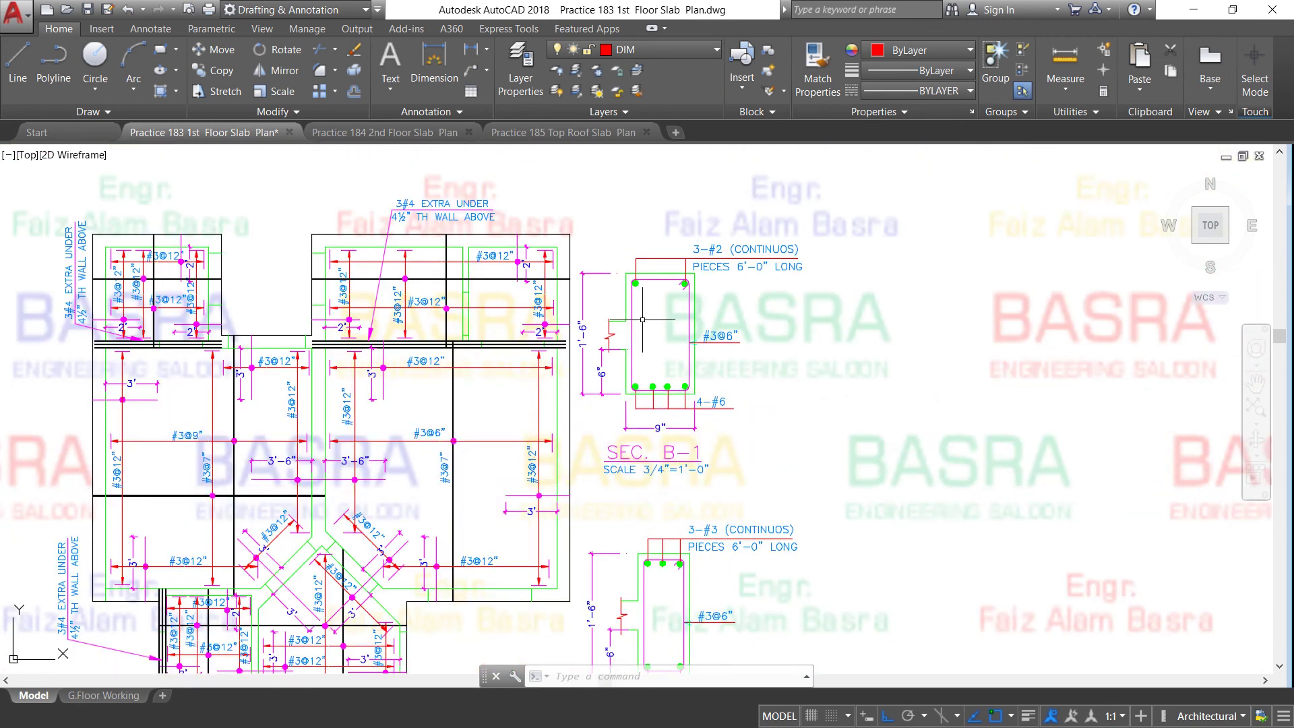
{"action": "scroll", "coordinate": [643, 322], "scroll_direction": "up", "scroll_amount": 2}
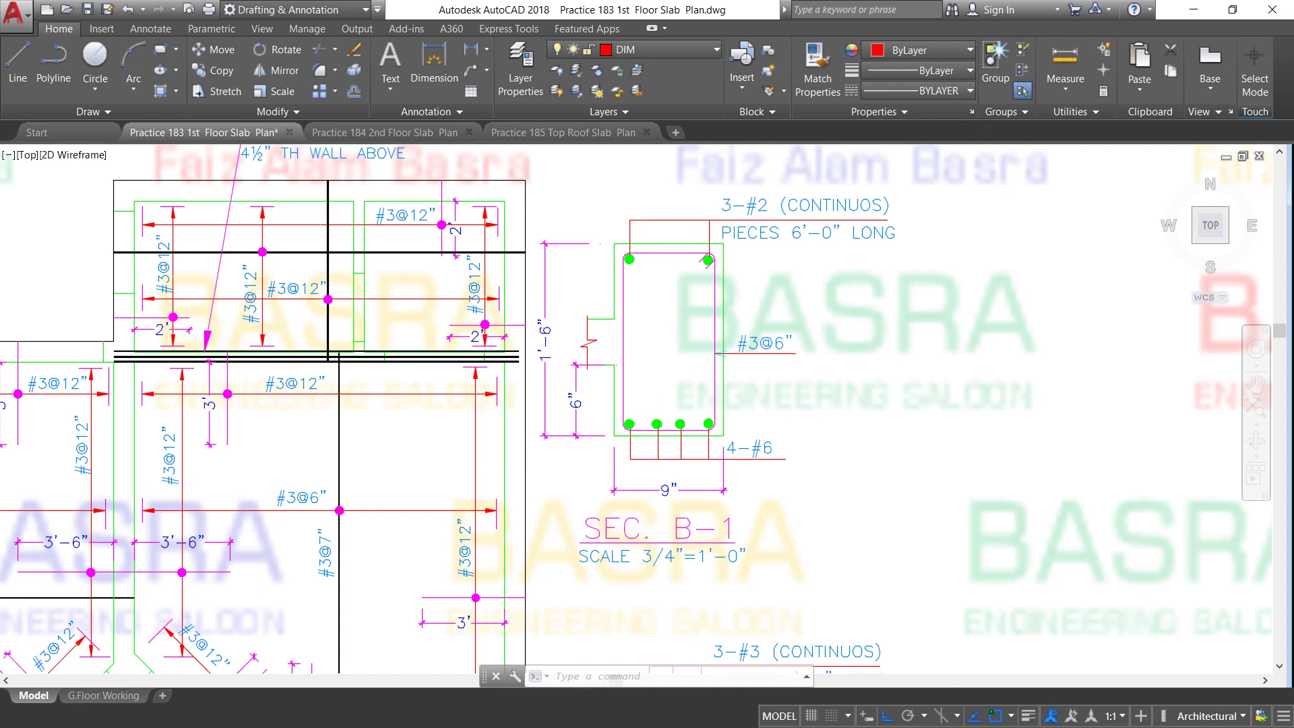
{"action": "scroll", "coordinate": [688, 227], "scroll_direction": "up", "scroll_amount": 2}
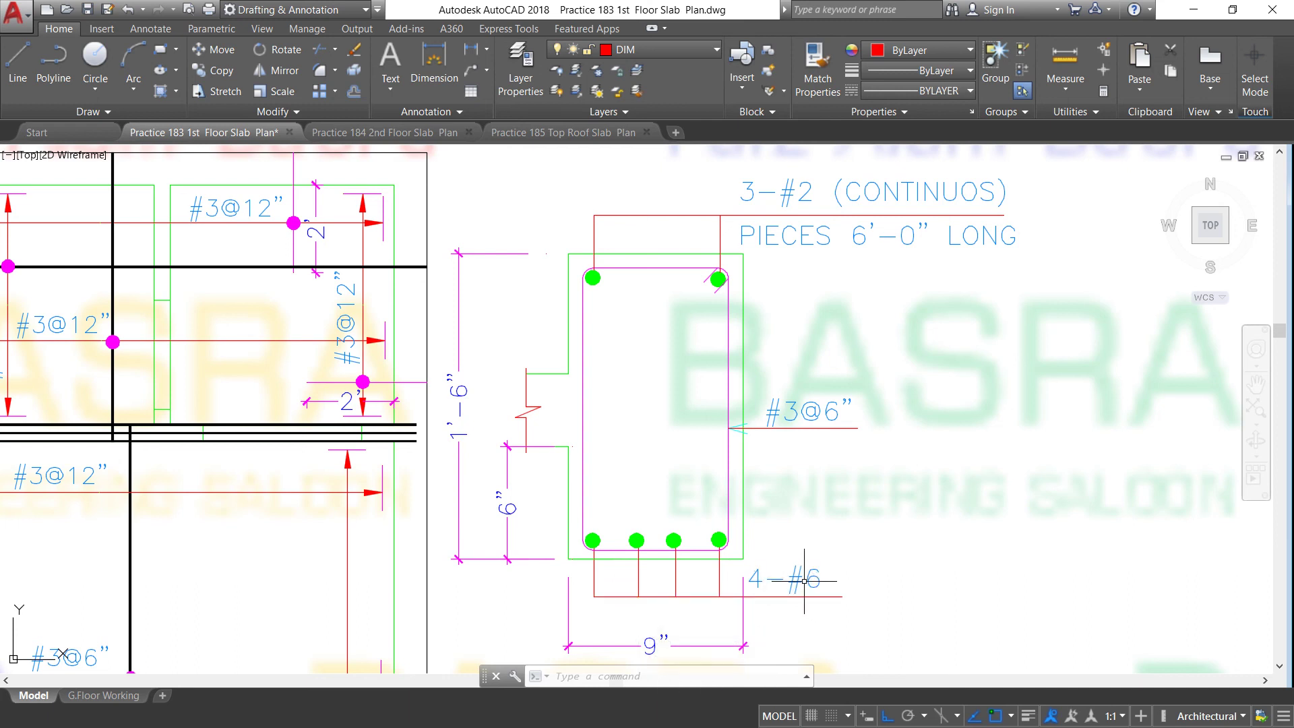
{"action": "scroll", "coordinate": [639, 511], "scroll_direction": "down", "scroll_amount": 2}
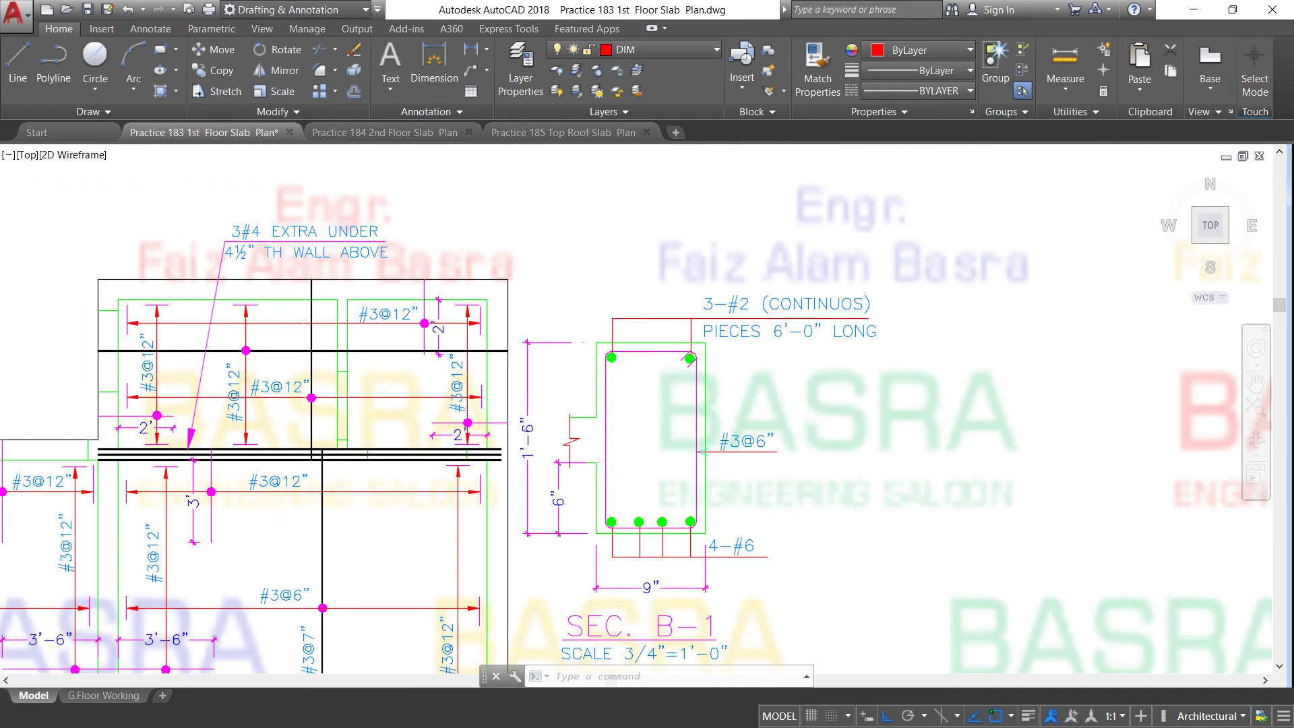
{"action": "scroll", "coordinate": [639, 512], "scroll_direction": "down", "scroll_amount": 2}
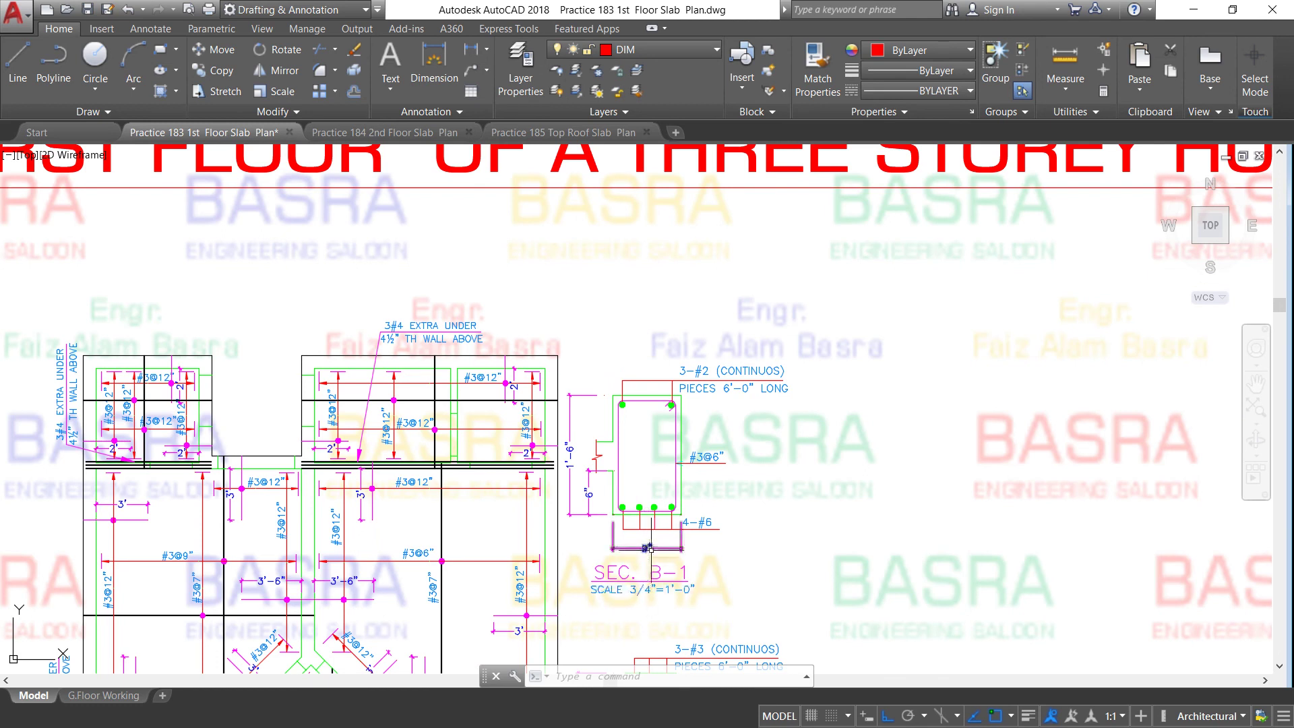
{"action": "scroll", "coordinate": [654, 529], "scroll_direction": "up", "scroll_amount": 2}
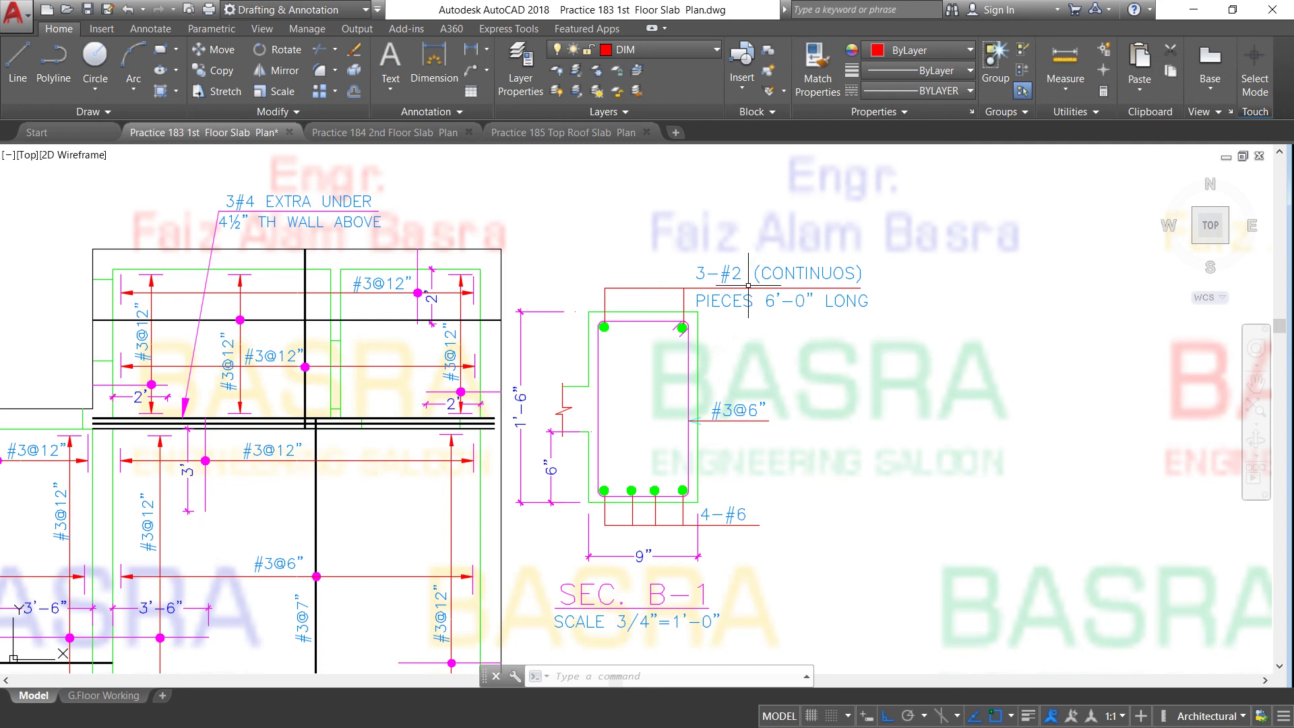
{"action": "scroll", "coordinate": [628, 302], "scroll_direction": "down", "scroll_amount": 2}
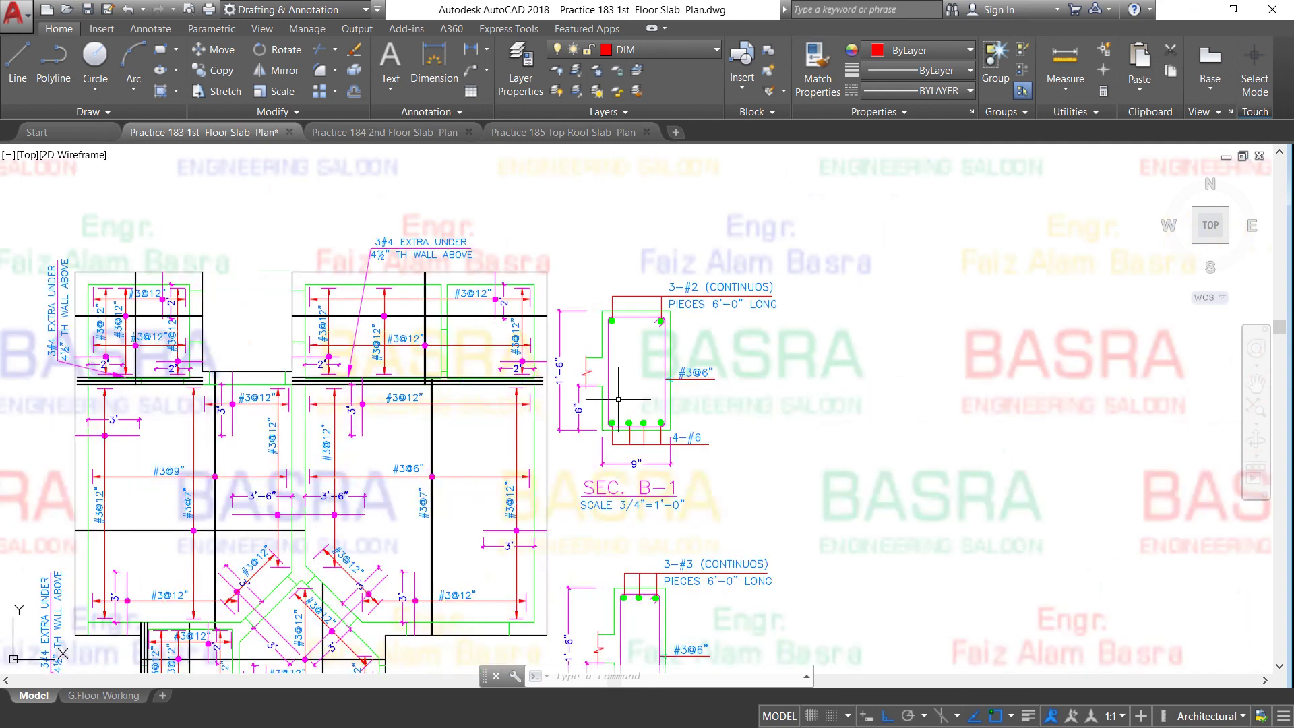
{"action": "scroll", "coordinate": [628, 496], "scroll_direction": "up", "scroll_amount": 2}
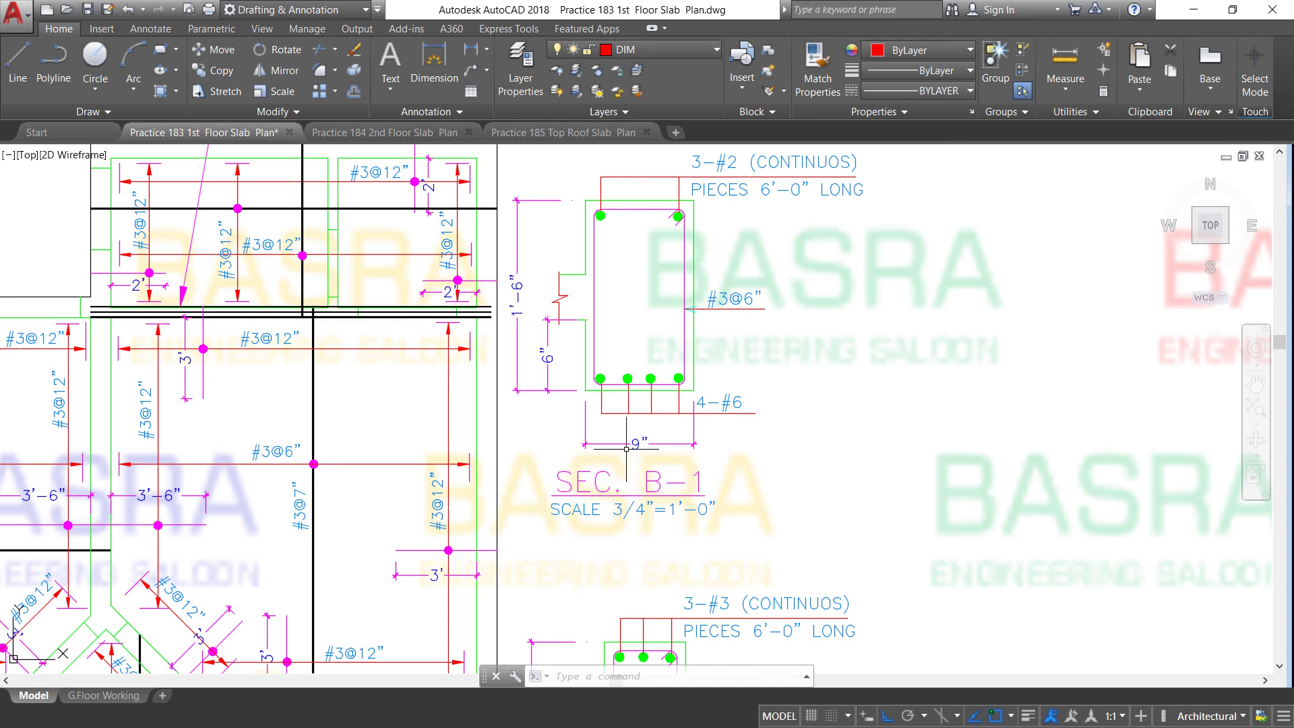
{"action": "scroll", "coordinate": [641, 457], "scroll_direction": "up", "scroll_amount": 2}
{"action": "scroll", "coordinate": [642, 442], "scroll_direction": "down", "scroll_amount": 2}
{"action": "scroll", "coordinate": [630, 405], "scroll_direction": "down", "scroll_amount": 2}
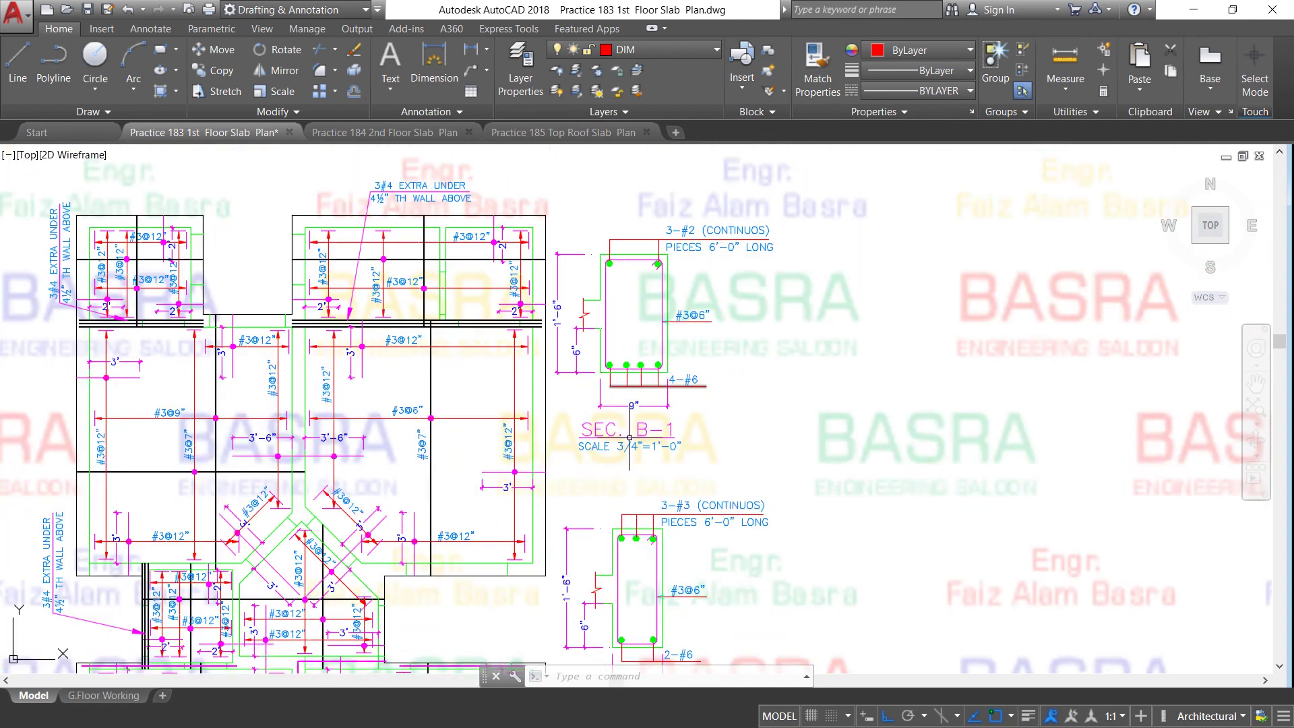
{"action": "scroll", "coordinate": [657, 334], "scroll_direction": "down", "scroll_amount": 2}
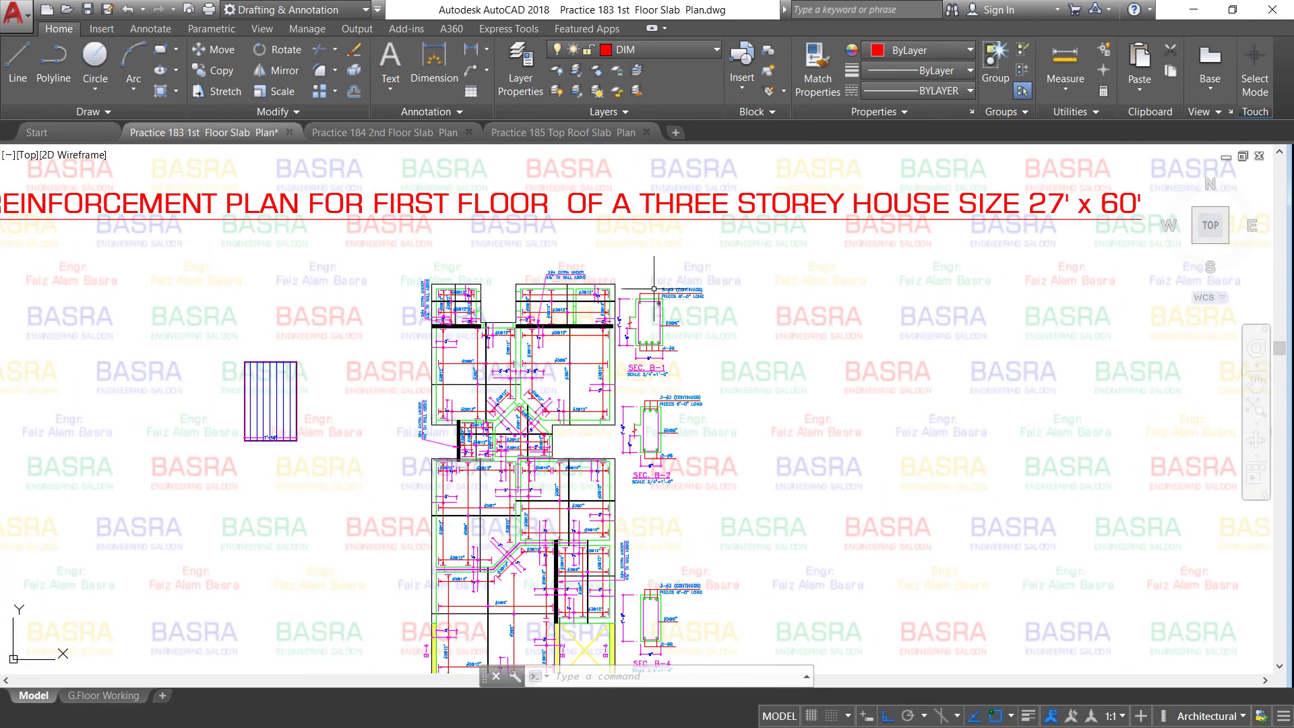
{"action": "scroll", "coordinate": [646, 286], "scroll_direction": "down", "scroll_amount": 2}
{"action": "scroll", "coordinate": [635, 469], "scroll_direction": "up", "scroll_amount": 1}
{"action": "scroll", "coordinate": [619, 516], "scroll_direction": "up", "scroll_amount": 3}
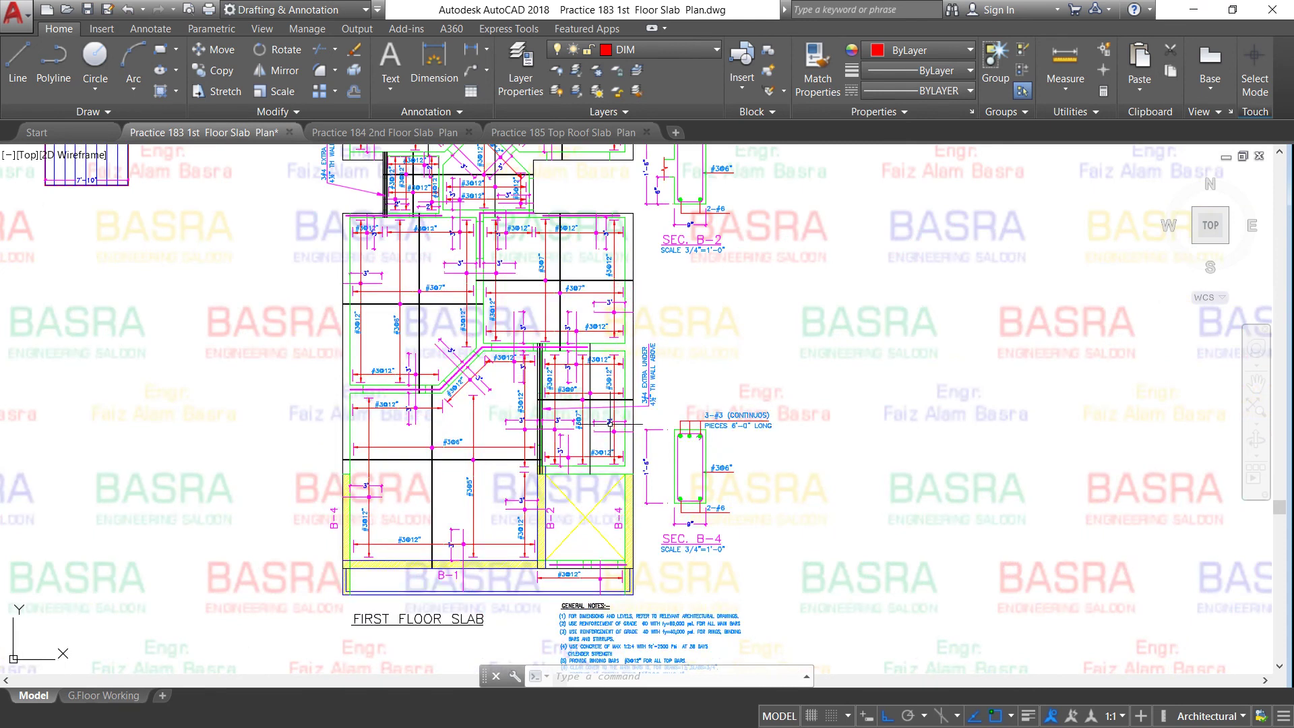
{"action": "scroll", "coordinate": [495, 368], "scroll_direction": "up", "scroll_amount": 2}
{"action": "scroll", "coordinate": [495, 368], "scroll_direction": "down", "scroll_amount": 2}
{"action": "scroll", "coordinate": [495, 368], "scroll_direction": "down", "scroll_amount": 2}
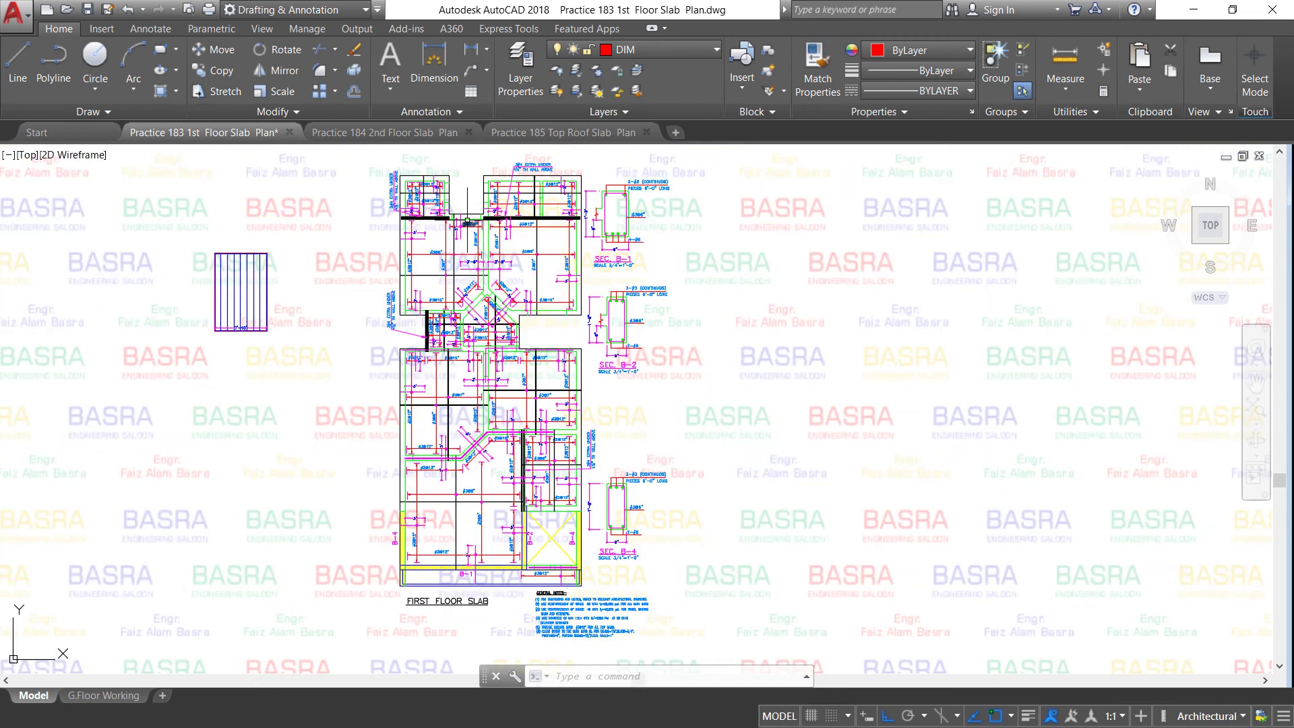
{"action": "scroll", "coordinate": [457, 162], "scroll_direction": "up", "scroll_amount": 4}
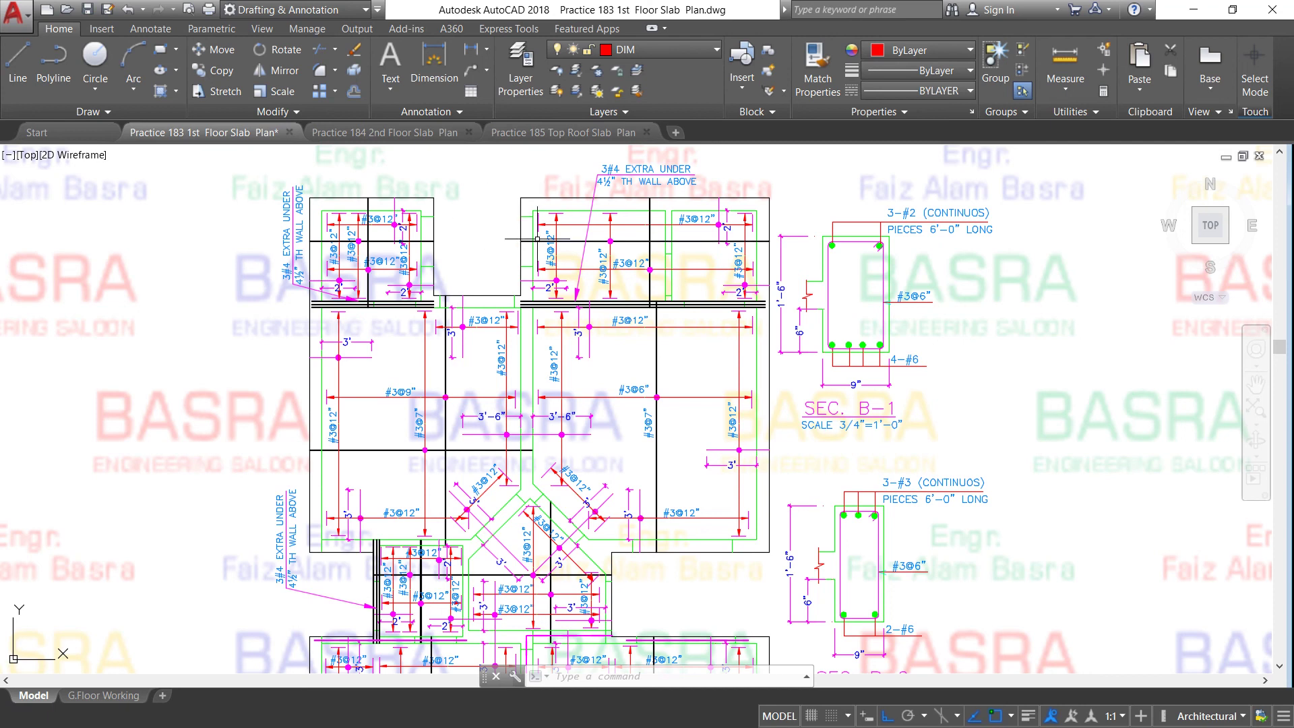
{"action": "scroll", "coordinate": [539, 246], "scroll_direction": "down", "scroll_amount": 2}
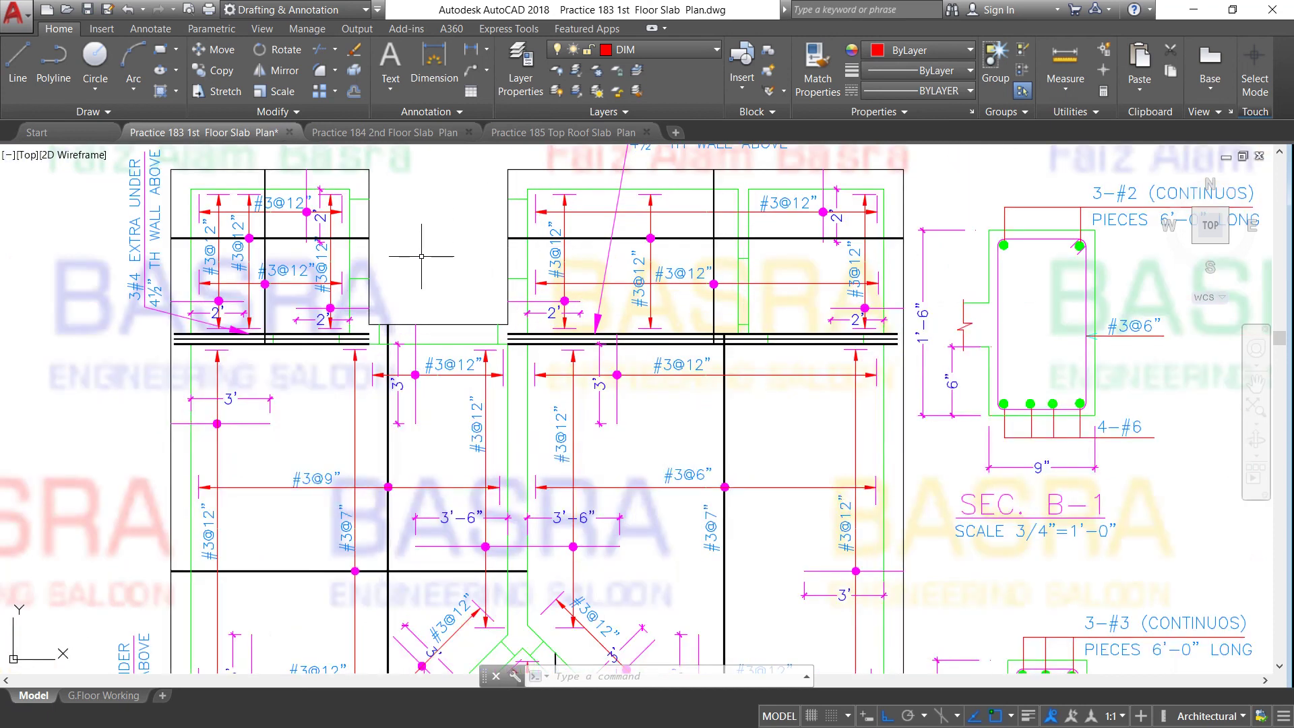
{"action": "scroll", "coordinate": [421, 256], "scroll_direction": "down", "scroll_amount": 2}
{"action": "scroll", "coordinate": [393, 229], "scroll_direction": "down", "scroll_amount": 2}
{"action": "scroll", "coordinate": [393, 230], "scroll_direction": "down", "scroll_amount": 2}
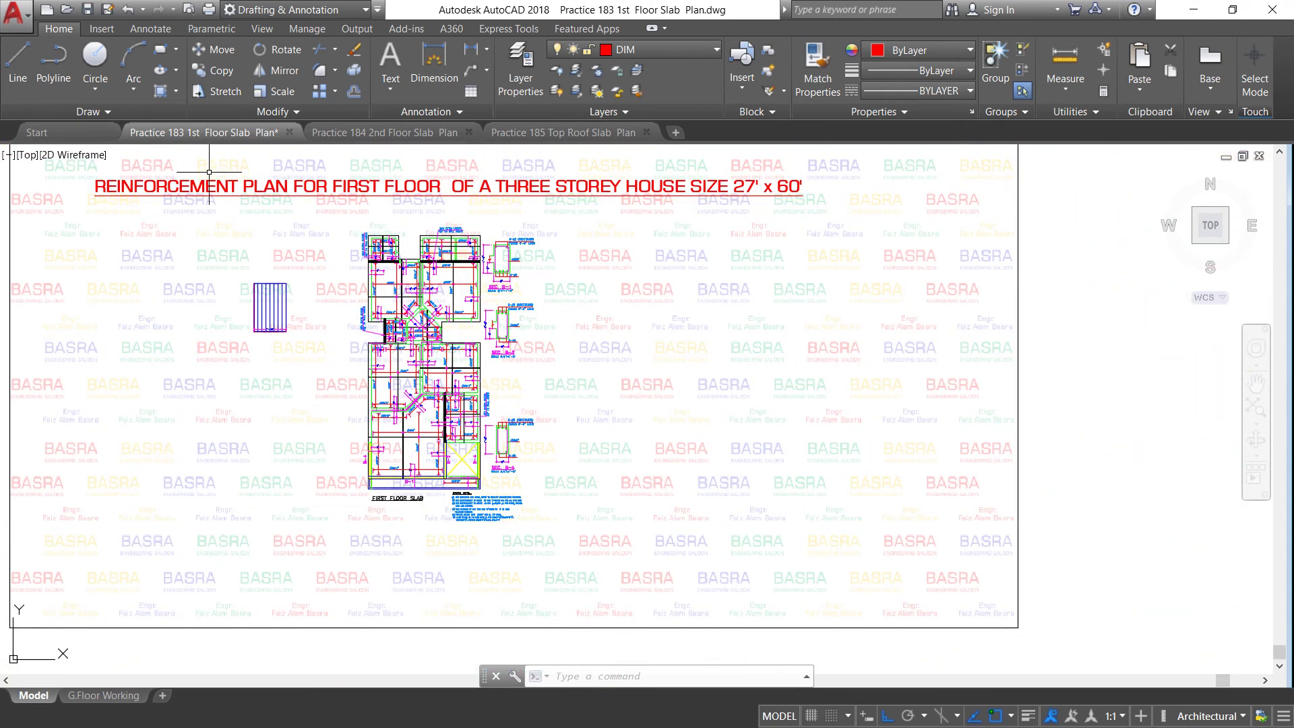
{"action": "scroll", "coordinate": [172, 173], "scroll_direction": "up", "scroll_amount": 2}
{"action": "scroll", "coordinate": [171, 172], "scroll_direction": "up", "scroll_amount": 2}
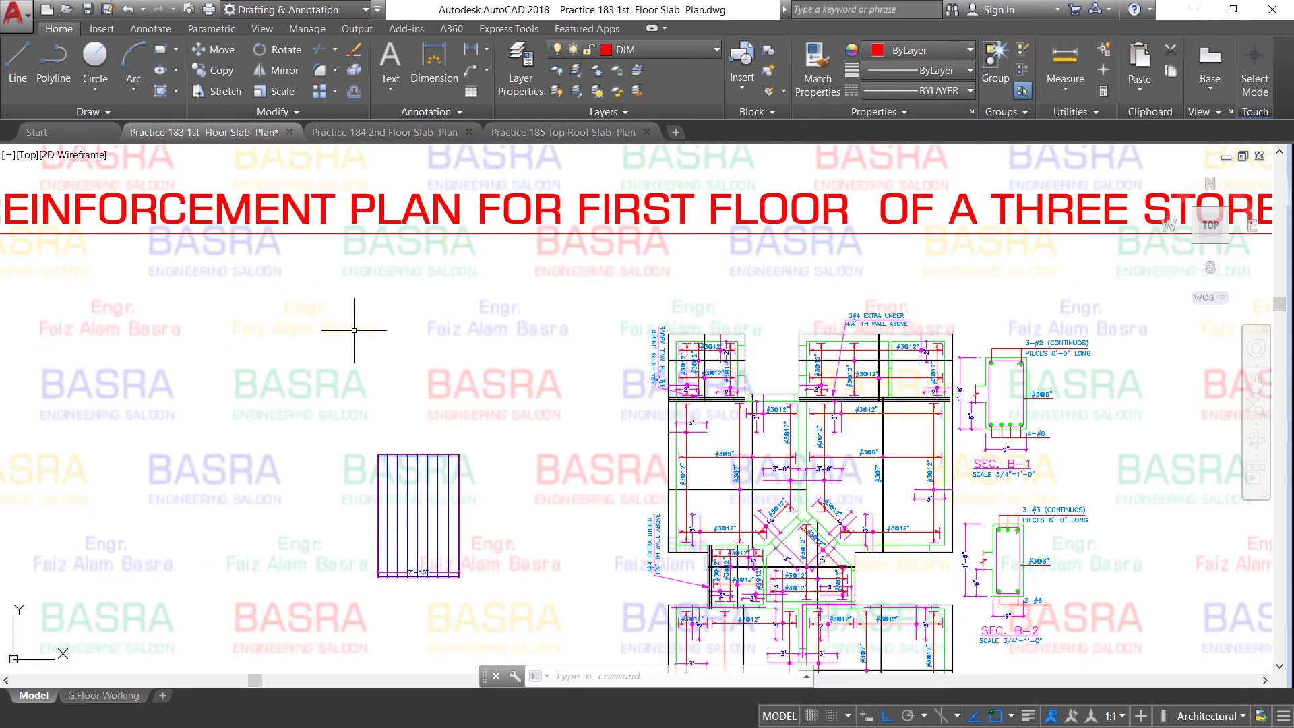